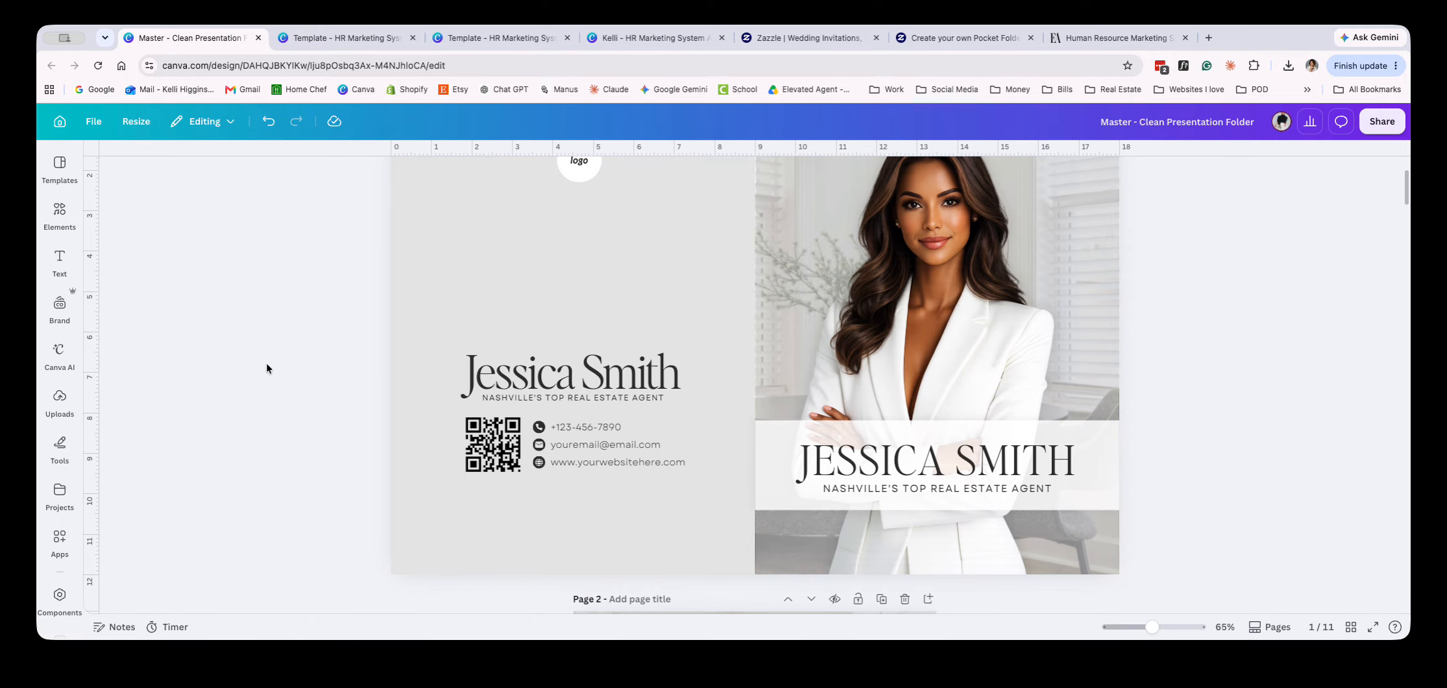
scroll(263, 429, "down", 15)
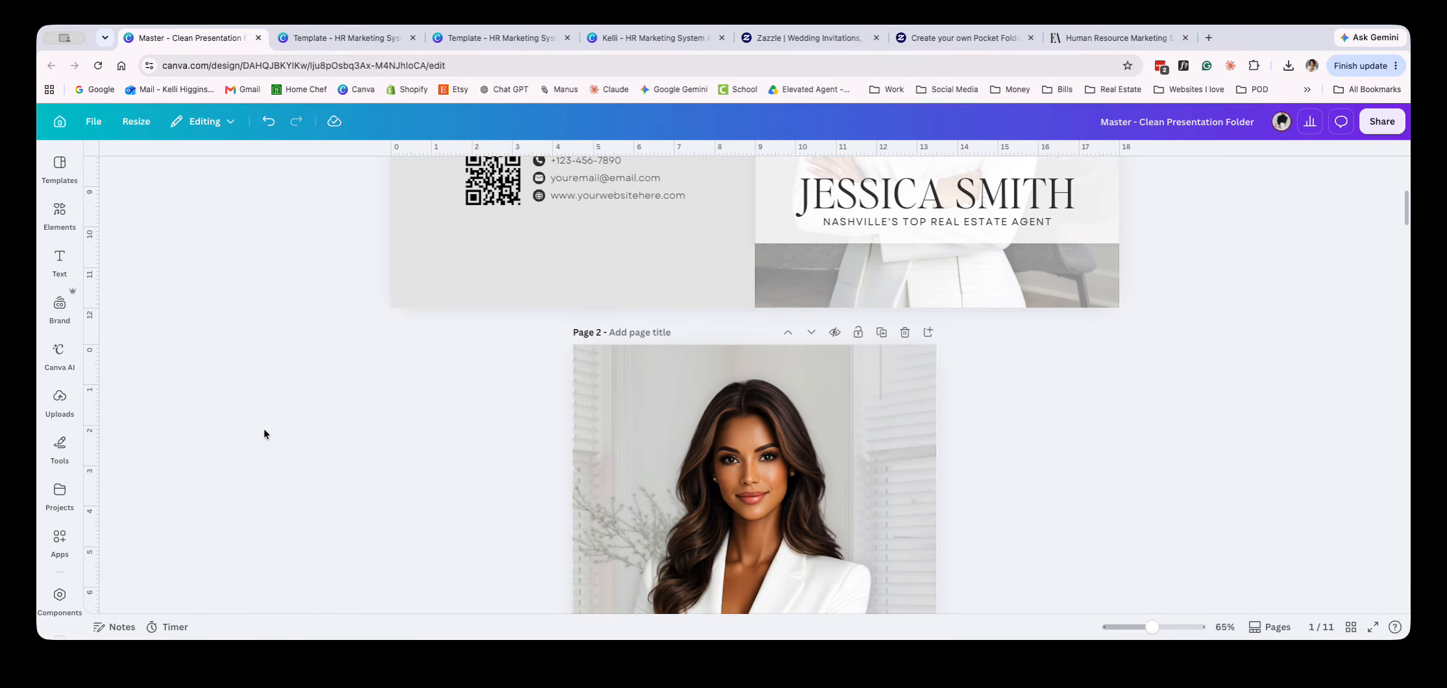
Show all pages of the presentation folder as a thumbnail grid and open page 2 for editing
left_click(1325, 628)
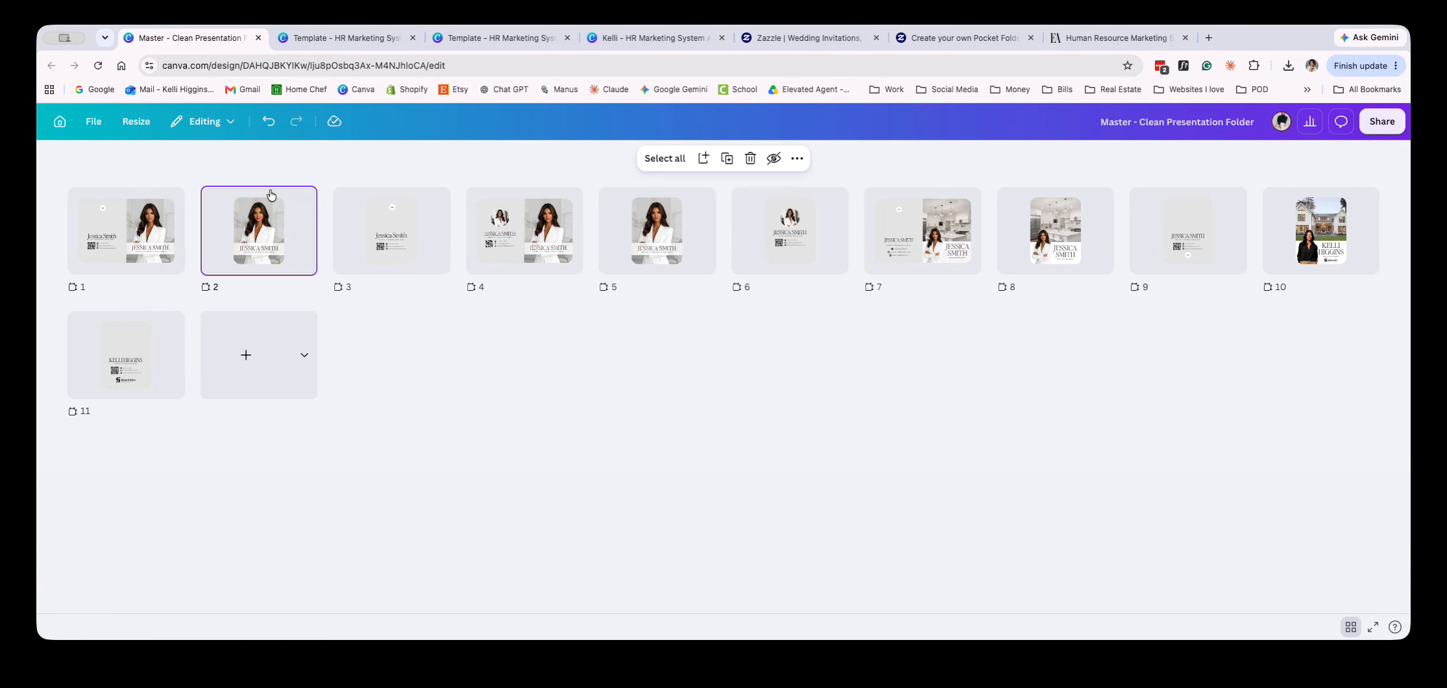
left_click(389, 231)
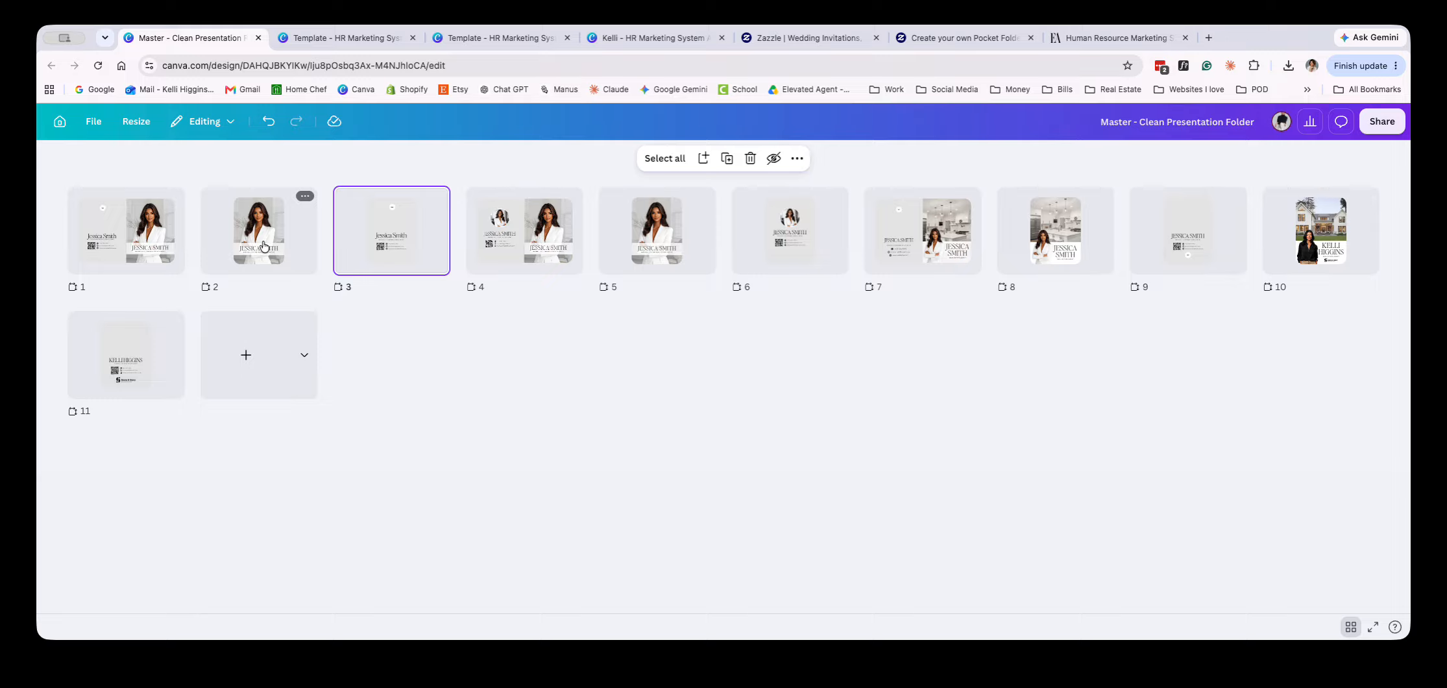
double_click(263, 245)
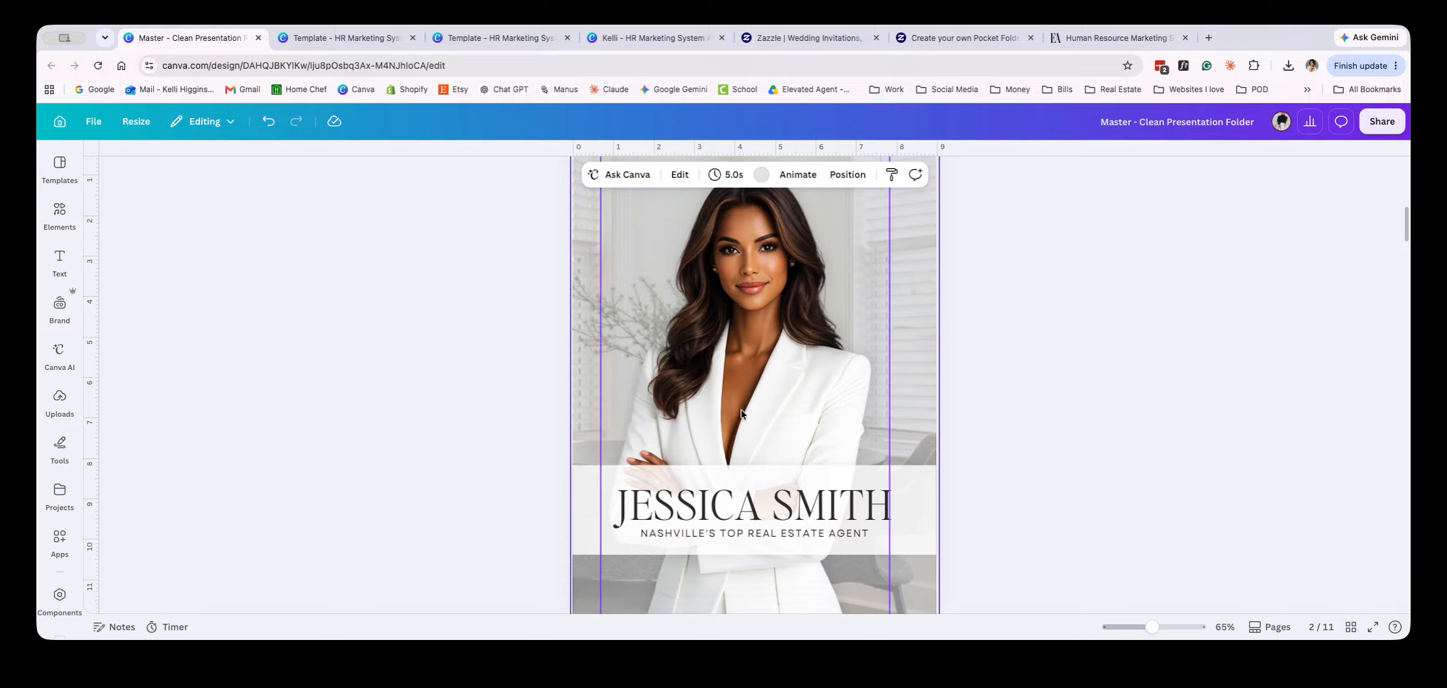
Examine the front and back cover designs from page 2 through the personalized versions on pages 10 and 11
scroll(741, 409, "down", 3)
scroll(741, 409, "down", 3)
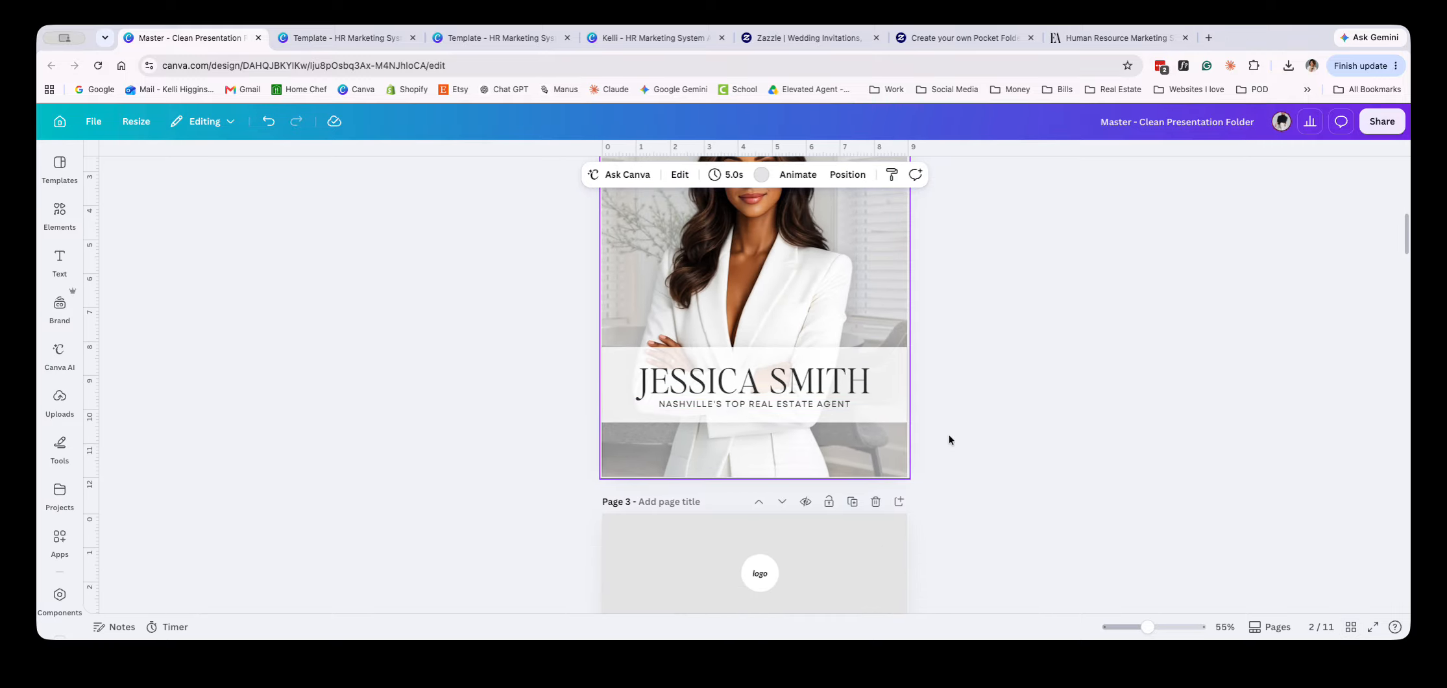
scroll(949, 441, "up", 2)
scroll(922, 409, "down", 2)
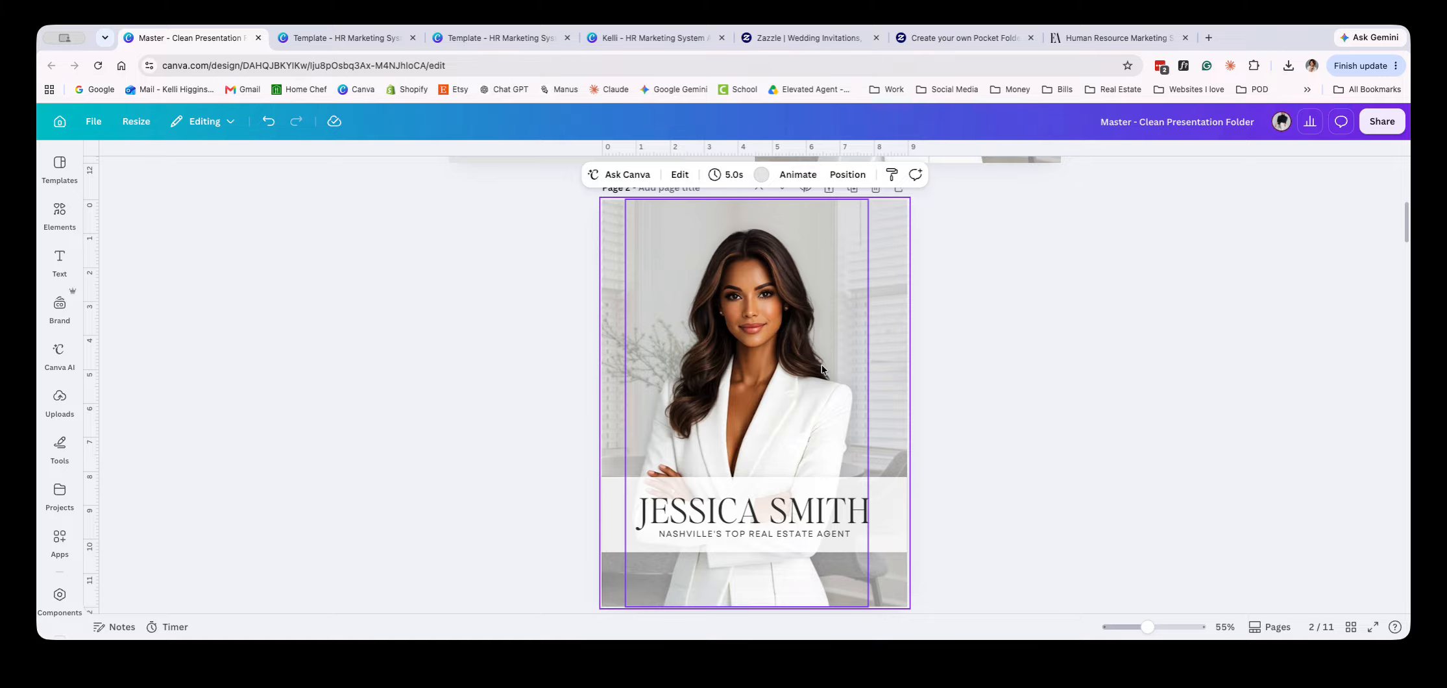
scroll(1054, 498, "down", 20)
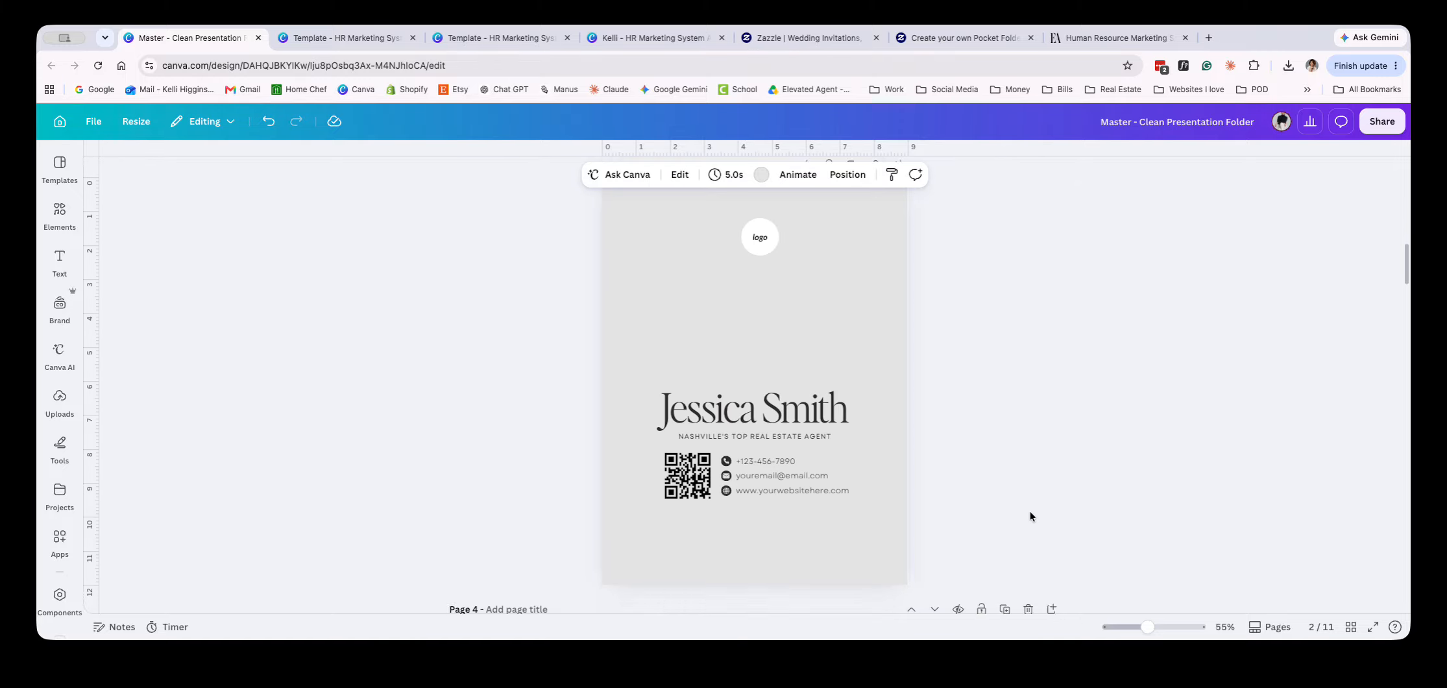
scroll(1023, 514, "down", 15)
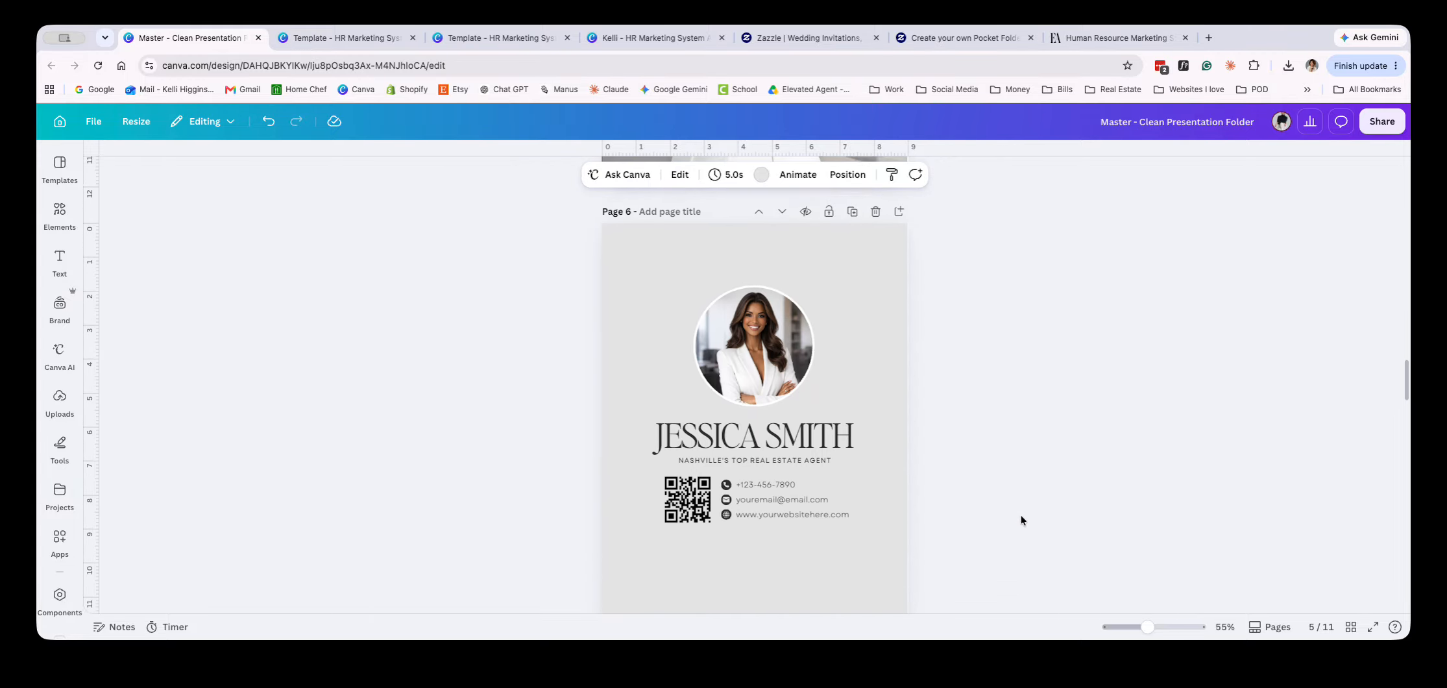
scroll(1020, 518, "down", 15)
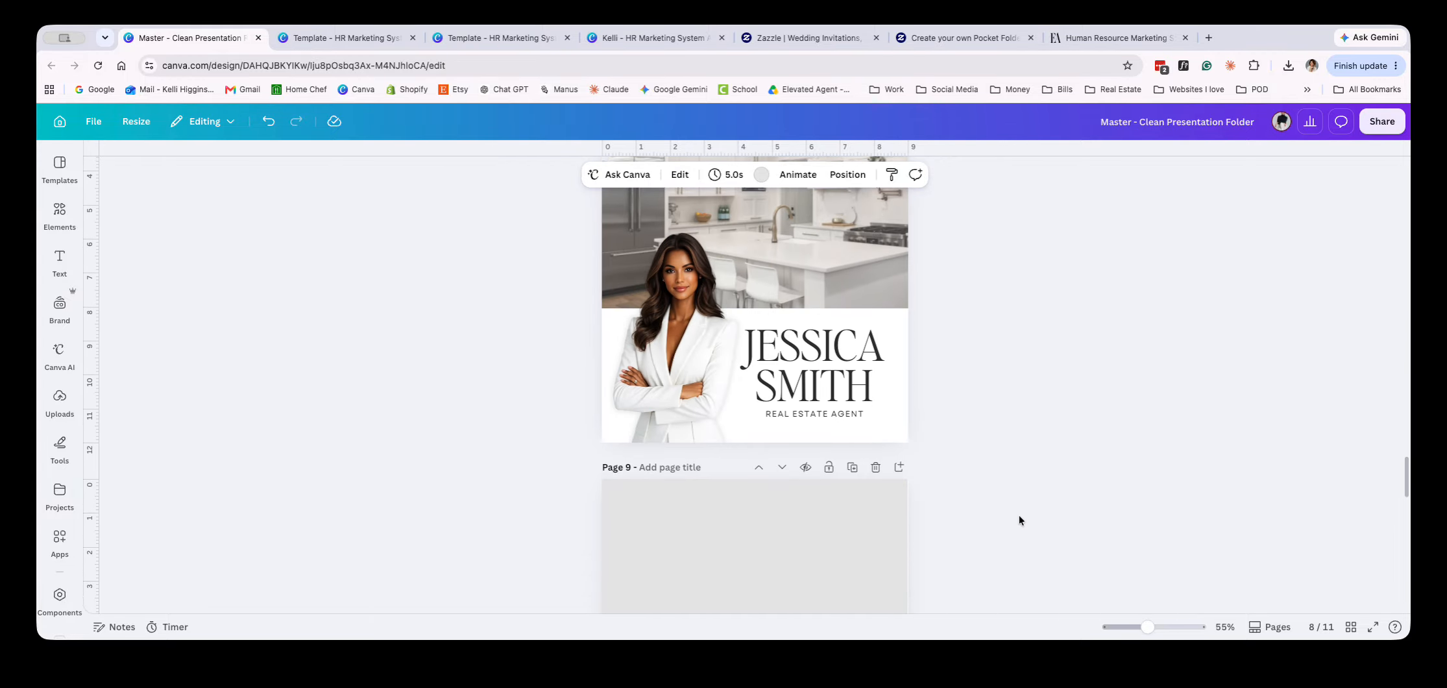
scroll(1013, 522, "up", 8)
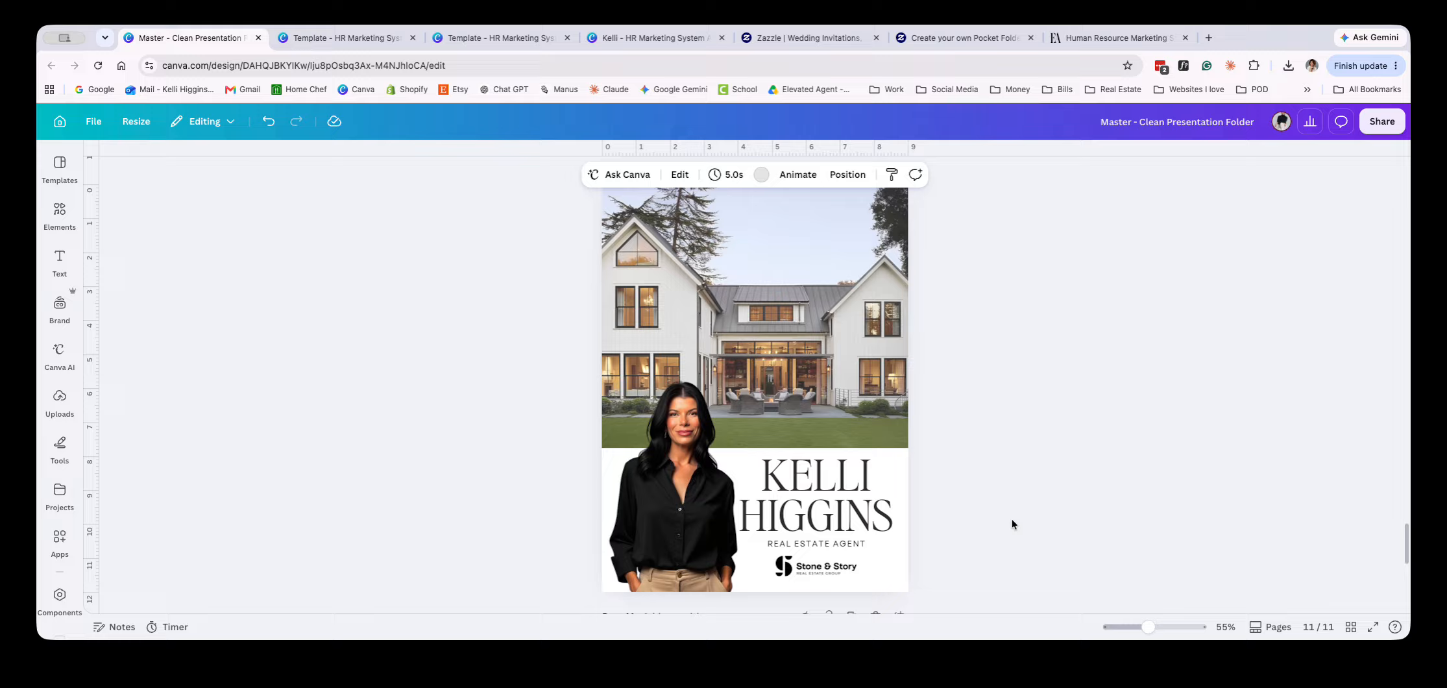
scroll(1012, 520, "up", 6)
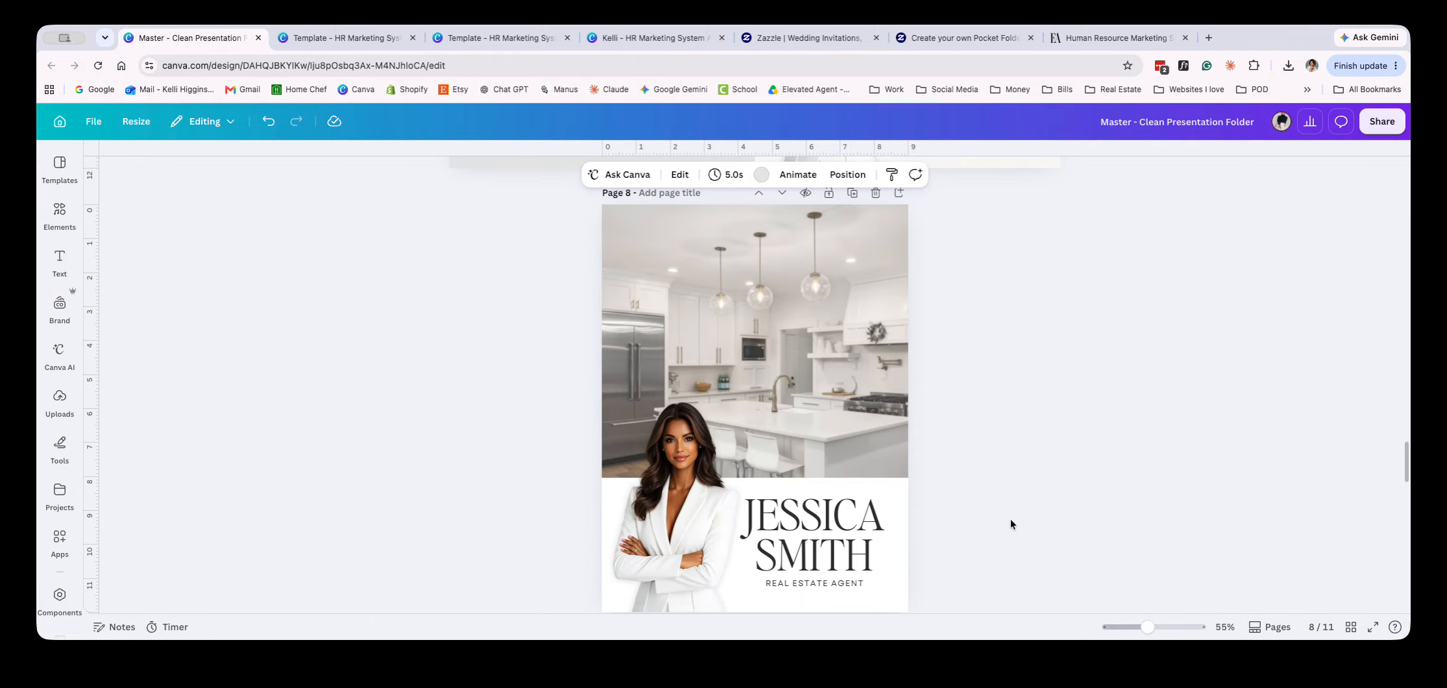
scroll(838, 391, "down", 10)
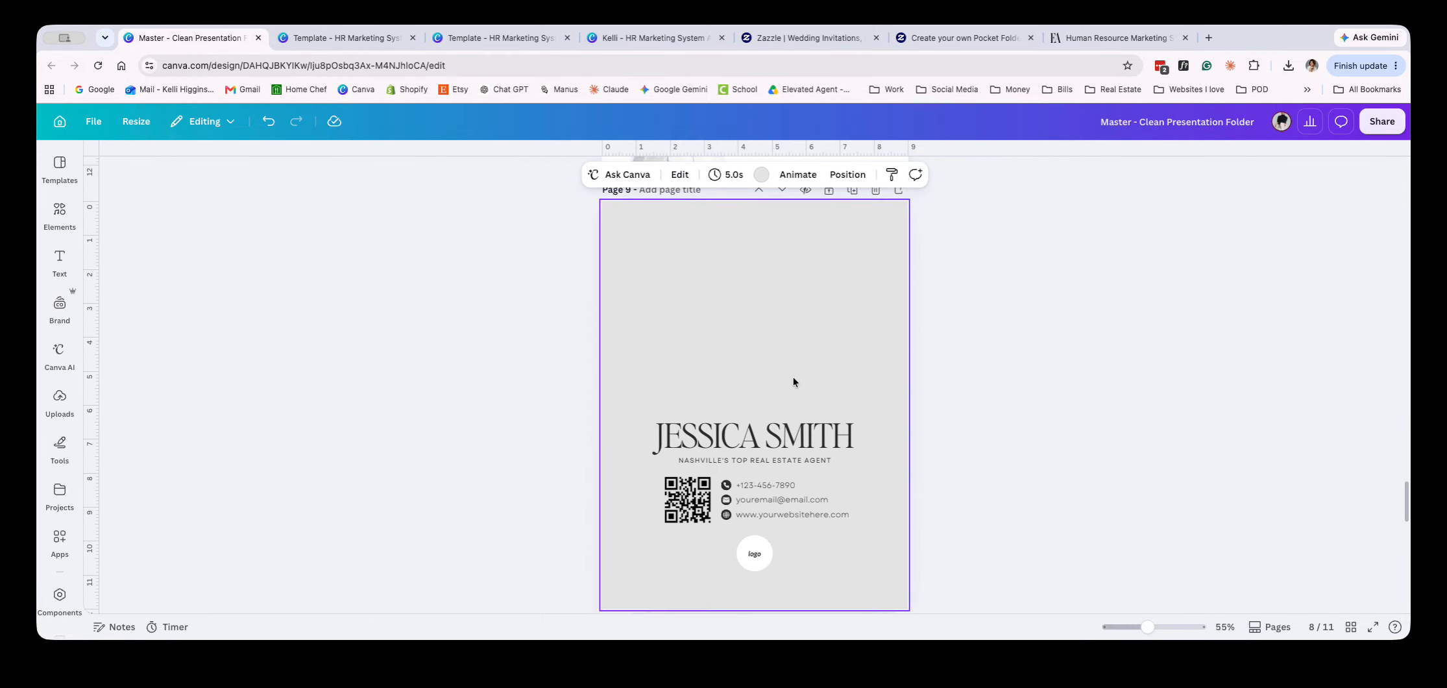
scroll(792, 378, "down", 5)
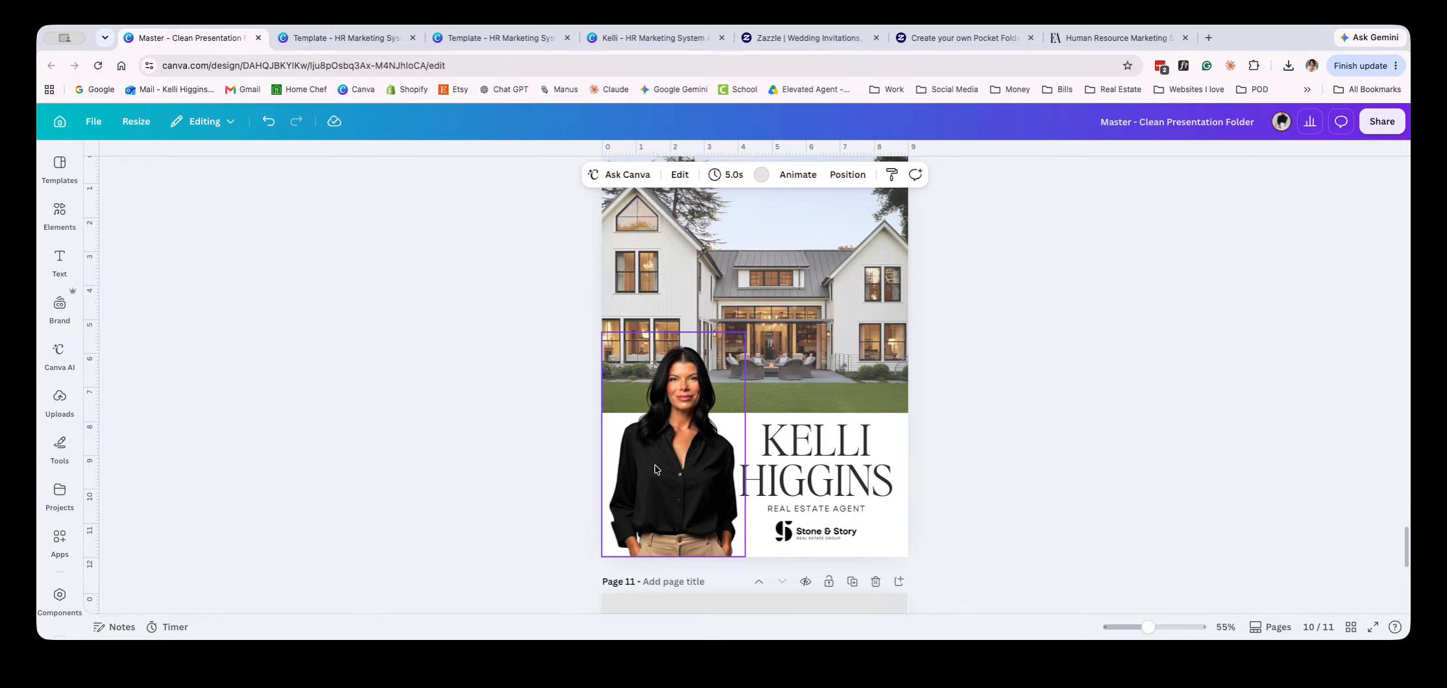
scroll(1011, 540, "up", 2)
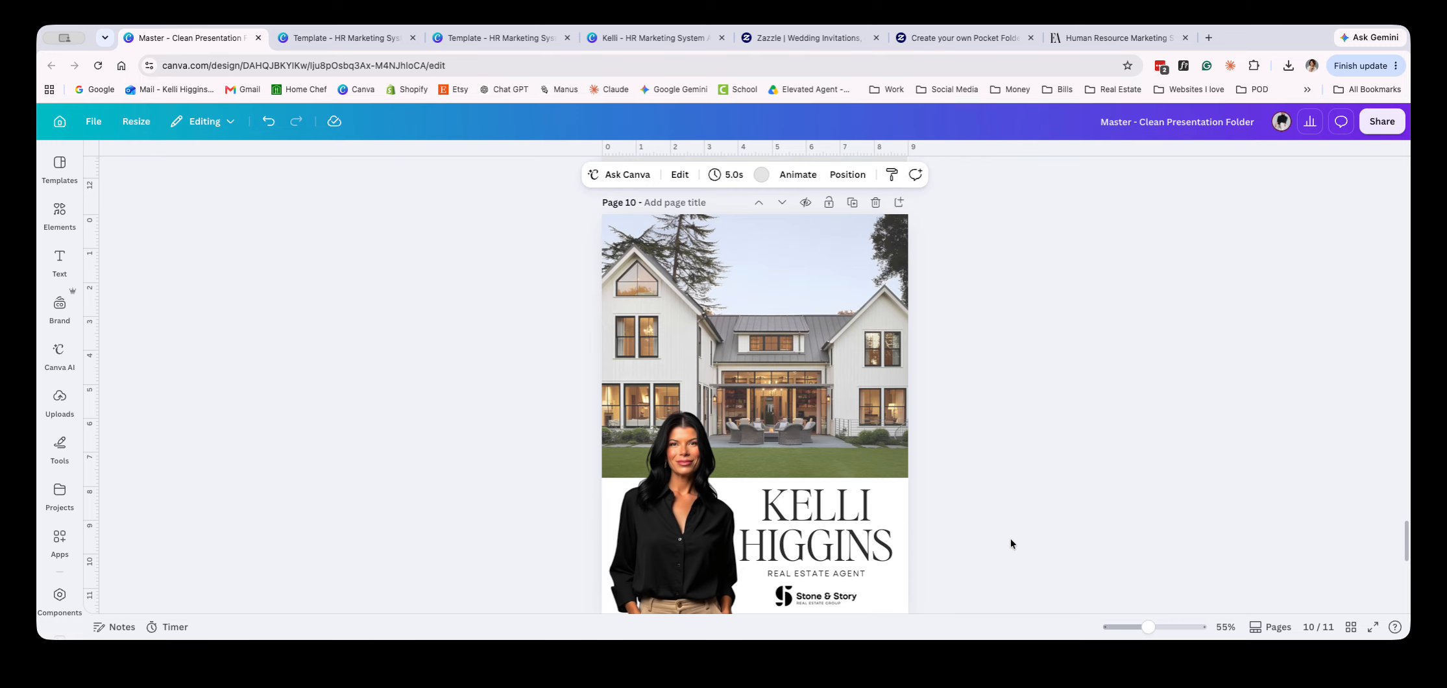
scroll(1010, 544, "down", 6)
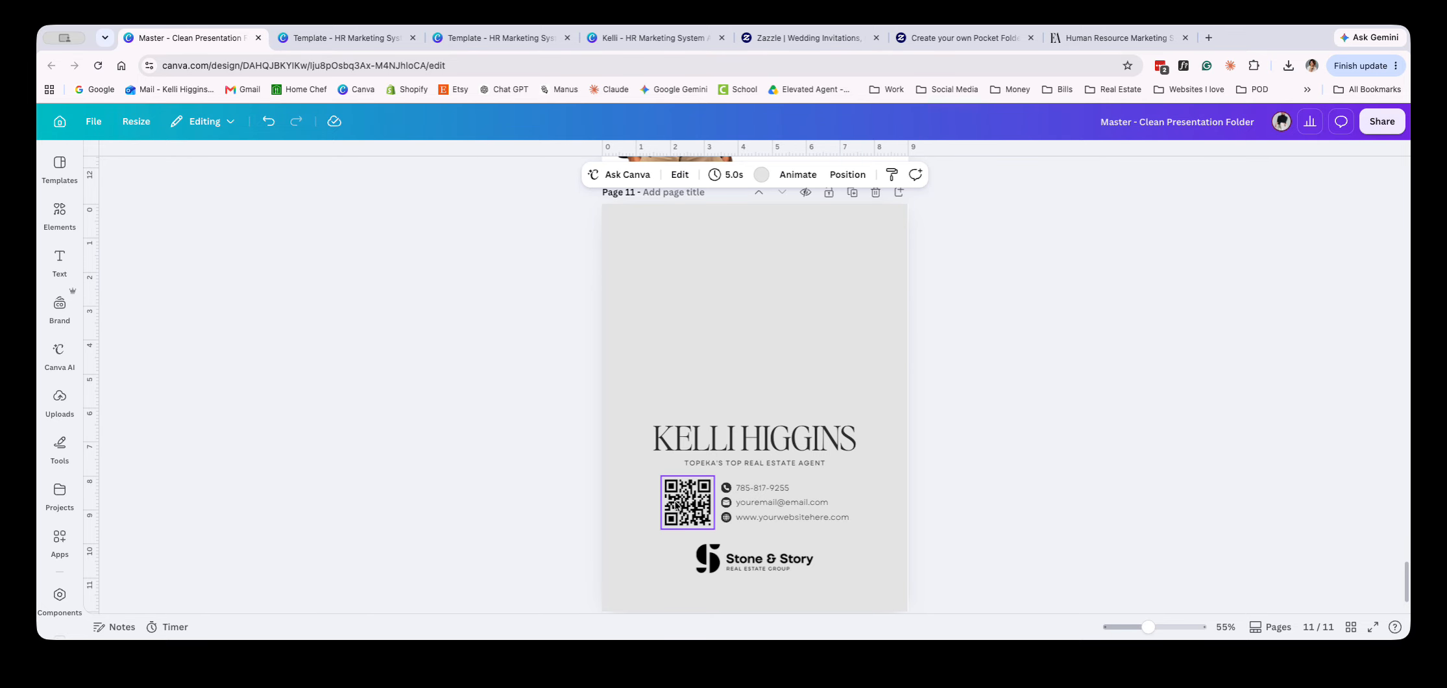
Inspect the QR code on the page 11 back cover, compare it with the page 10 front cover, and clear the selection
left_click(695, 502)
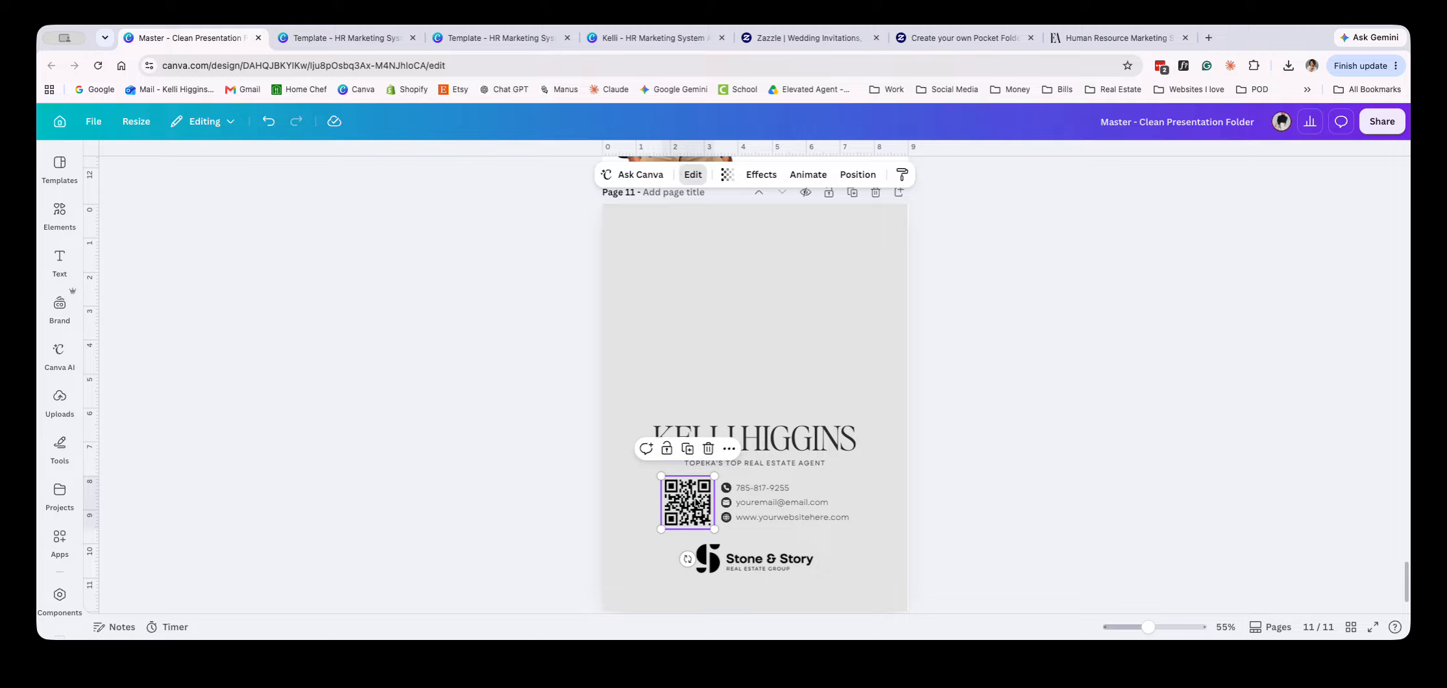
scroll(677, 502, "up", 5)
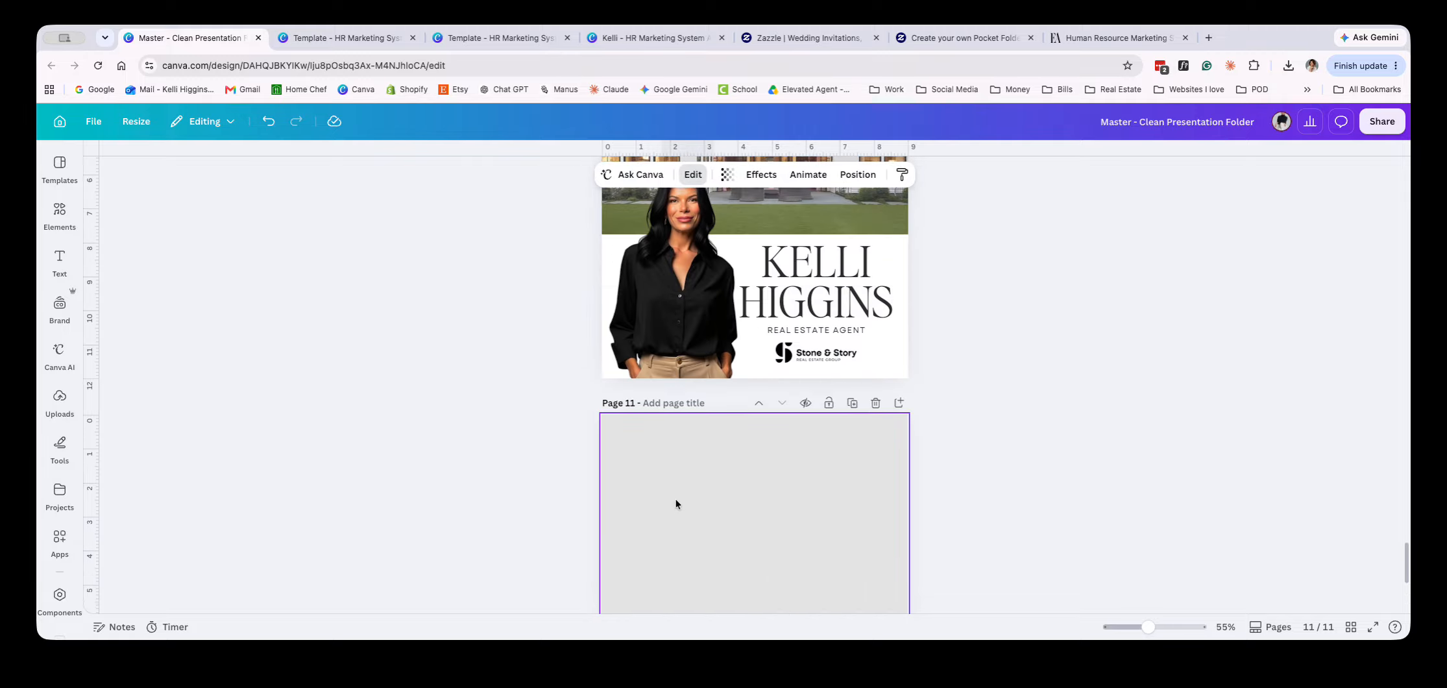
scroll(677, 505, "down", 6)
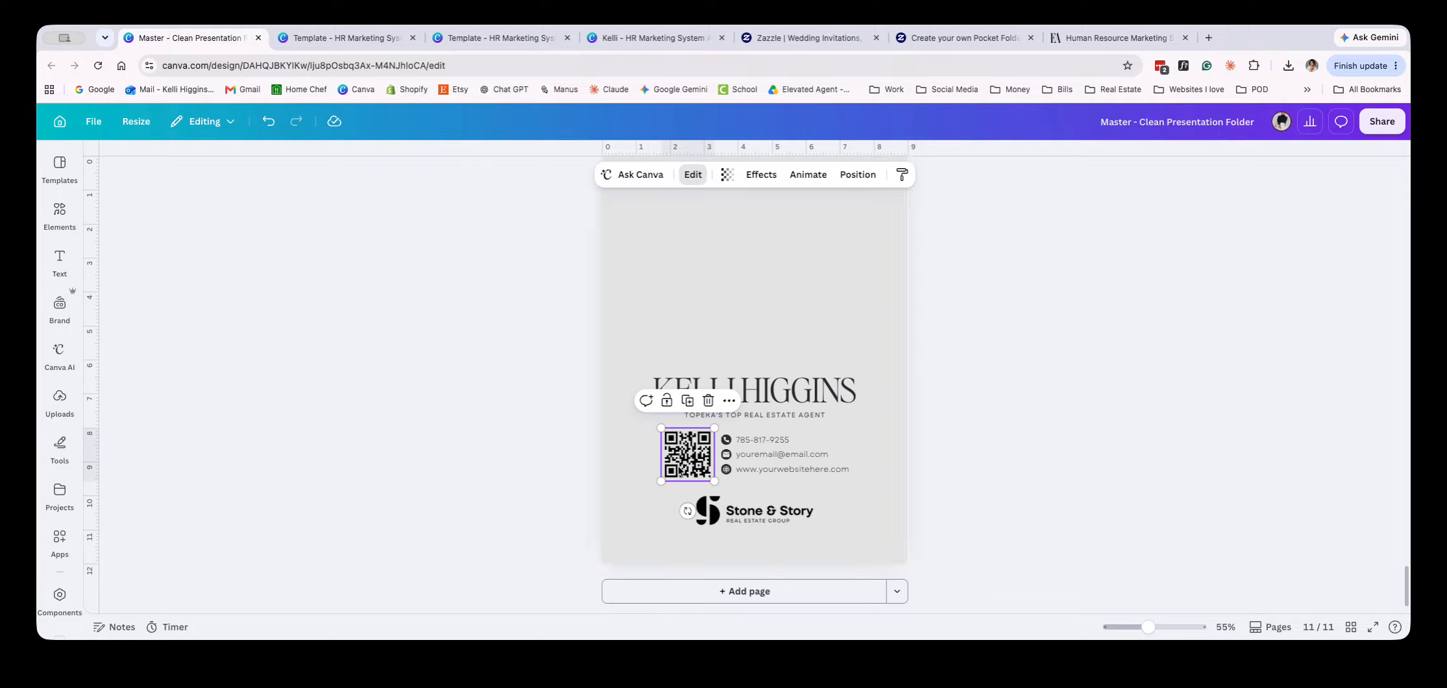
left_click(553, 427)
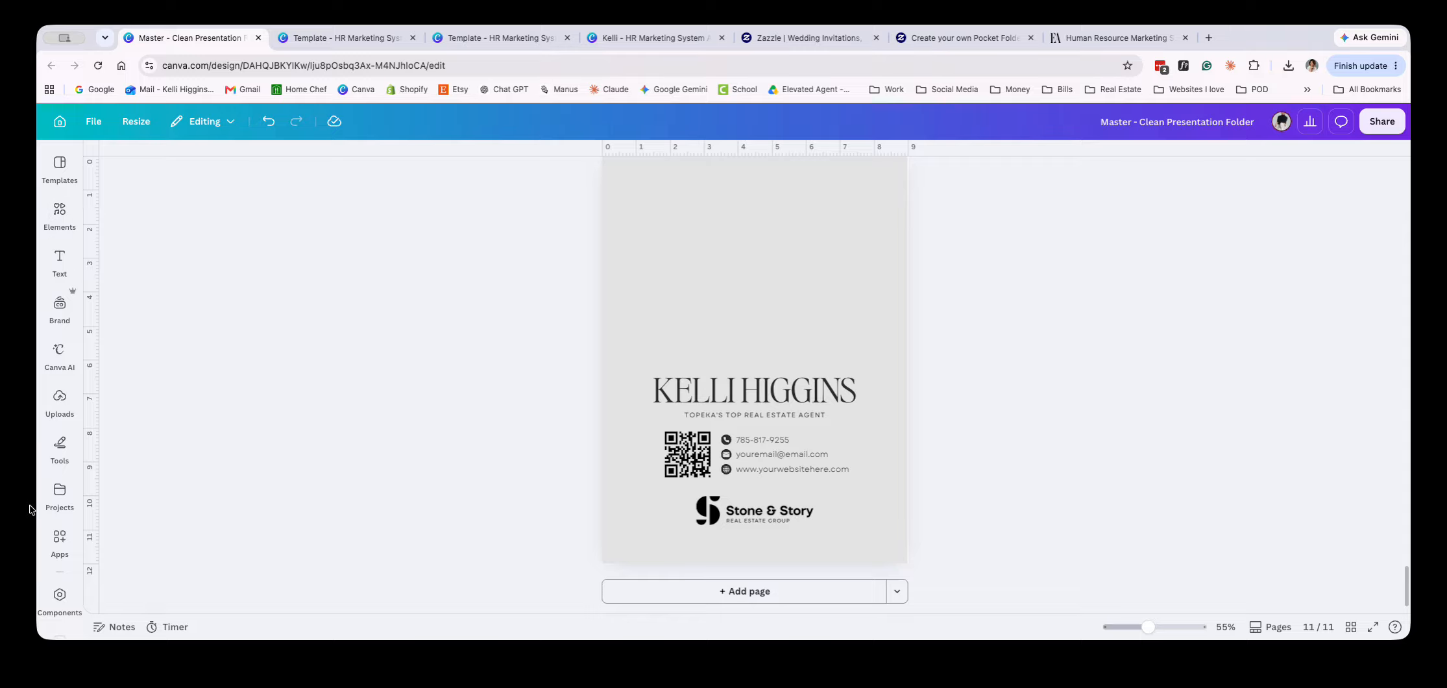
Search the apps for "qr code", open the QR codes app, and dismiss its styling-changes notice
left_click(60, 542)
left_click(225, 166)
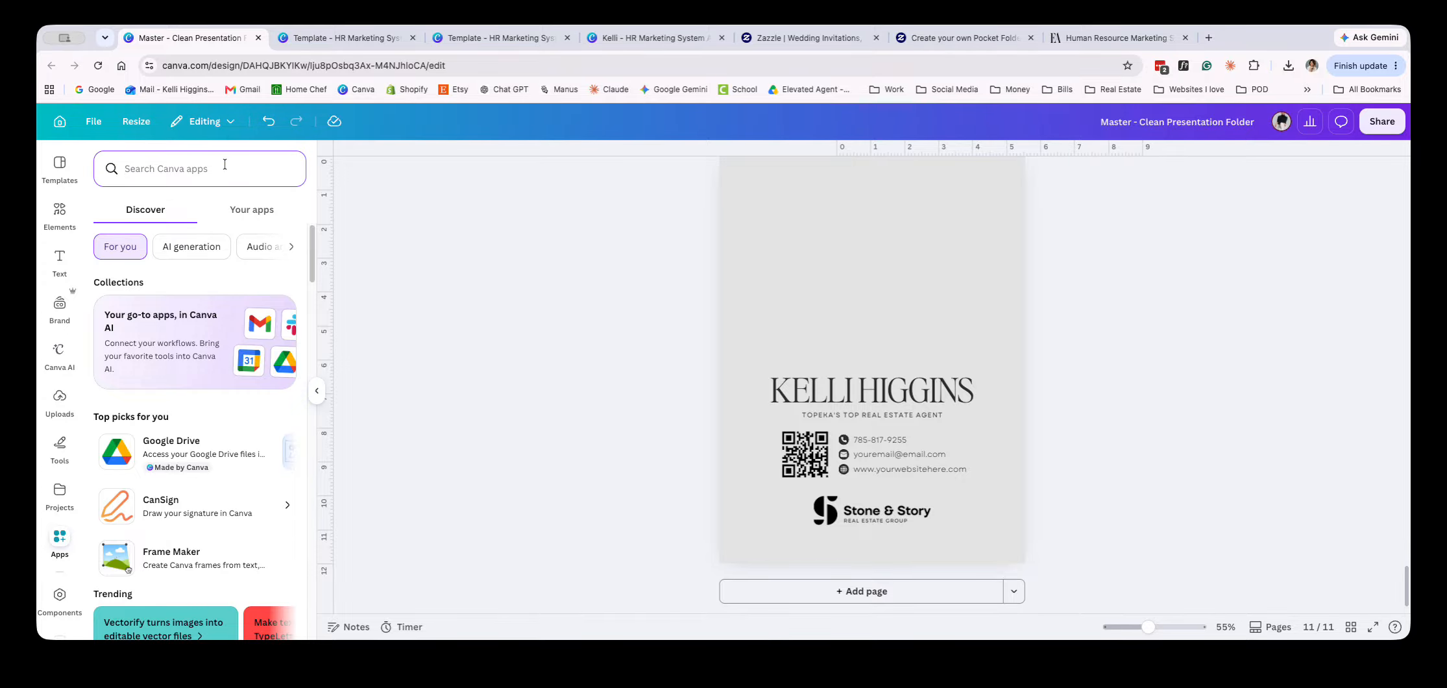
type("qr code")
key("Return")
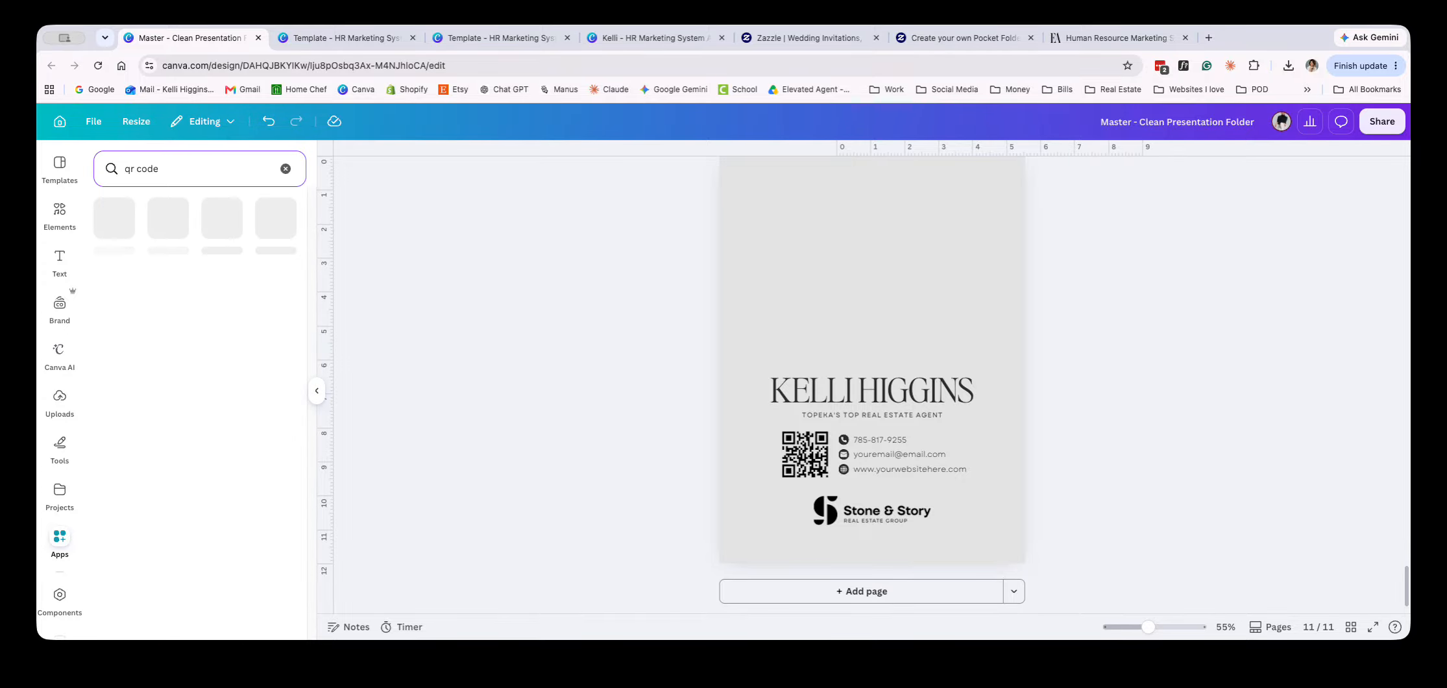
left_click(111, 223)
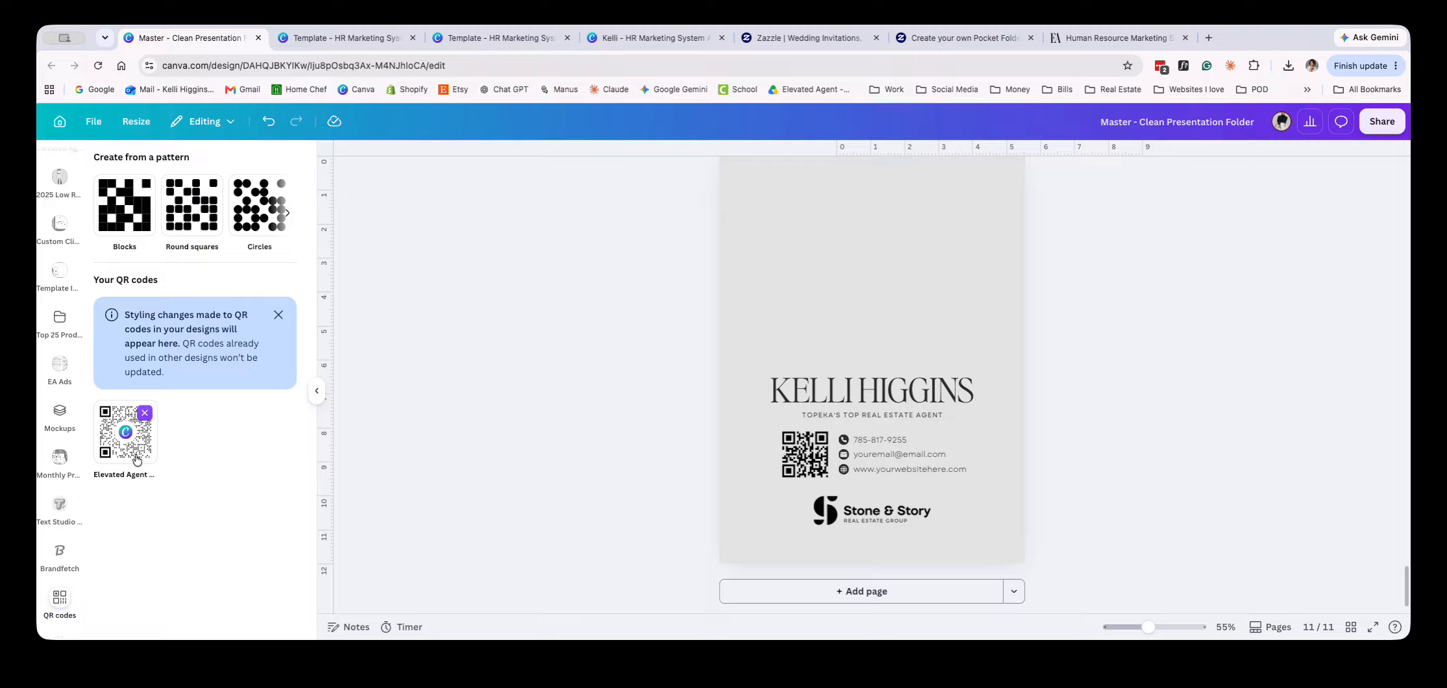
left_click(278, 315)
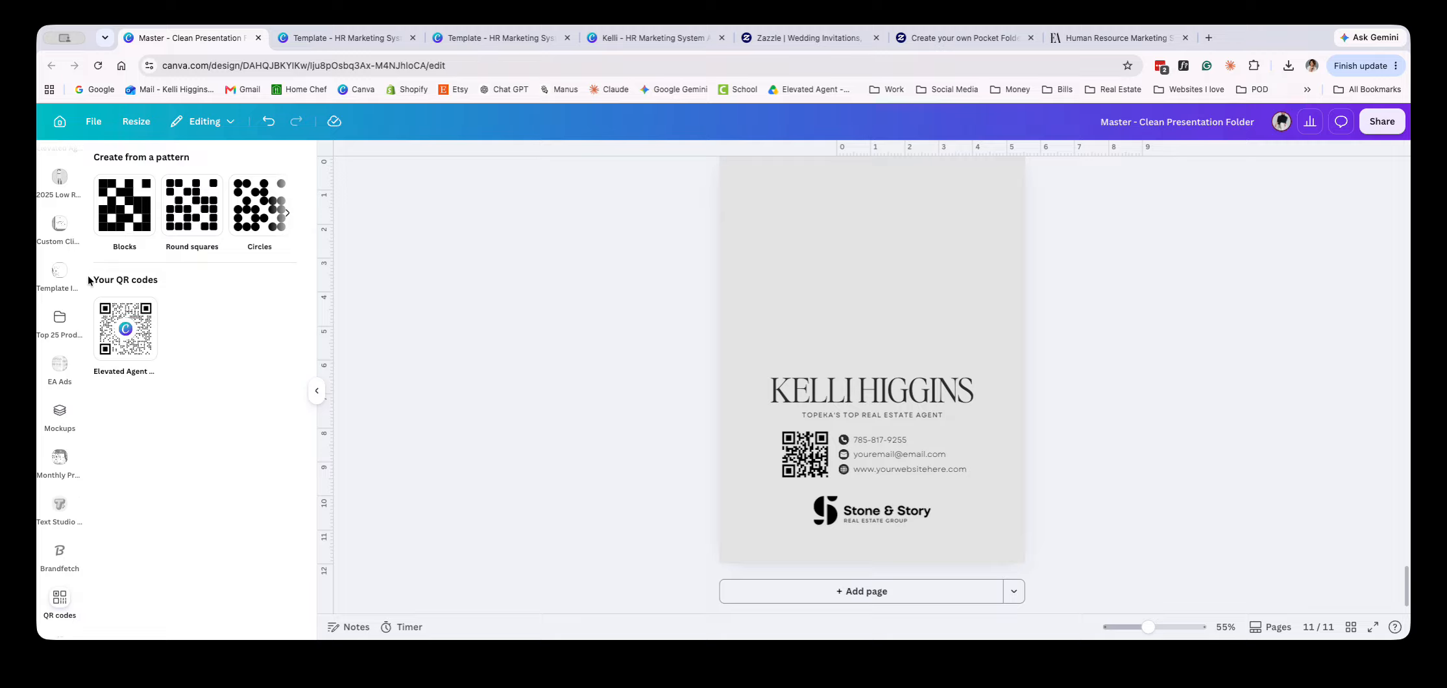
Open the Dynamic QR Codes app from the "qr code" app results and accept its updated permissions
scroll(60, 506, "up", 10)
scroll(65, 266, "up", 10)
scroll(62, 312, "up", 4)
left_click(60, 368)
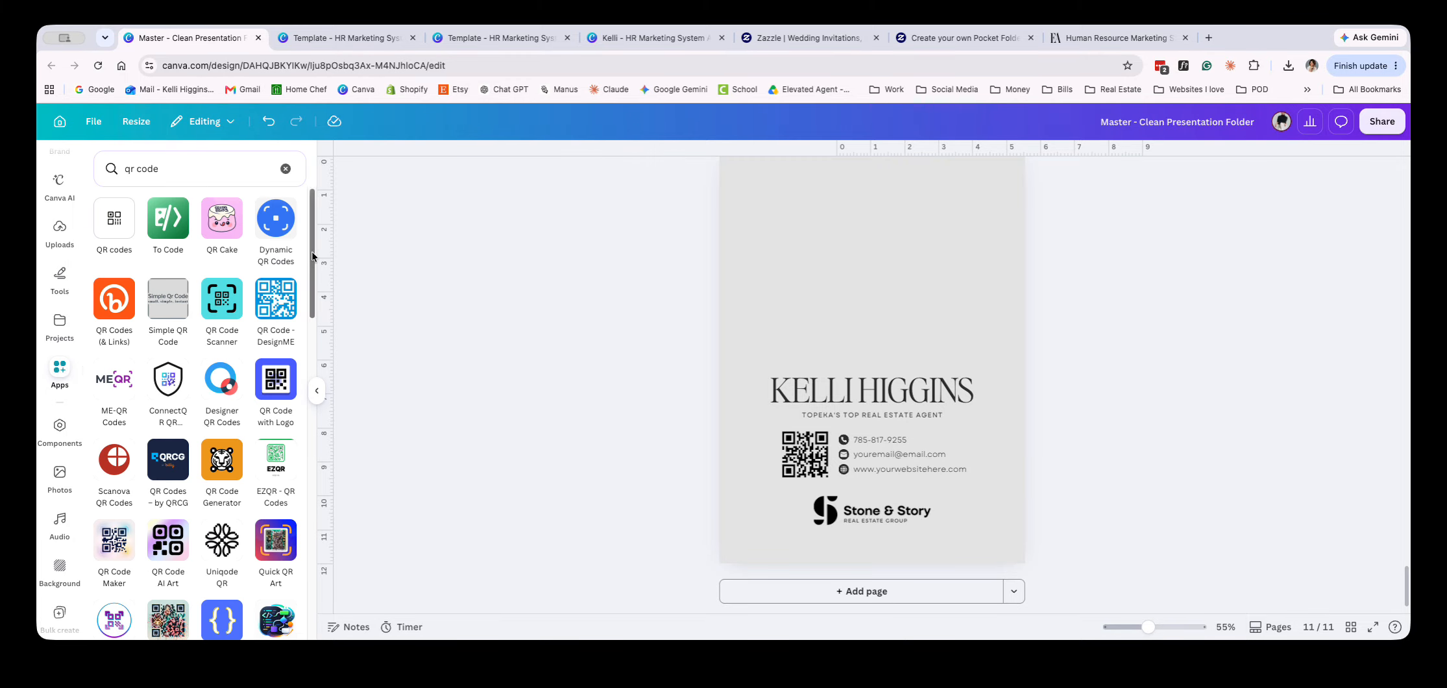
left_click(277, 223)
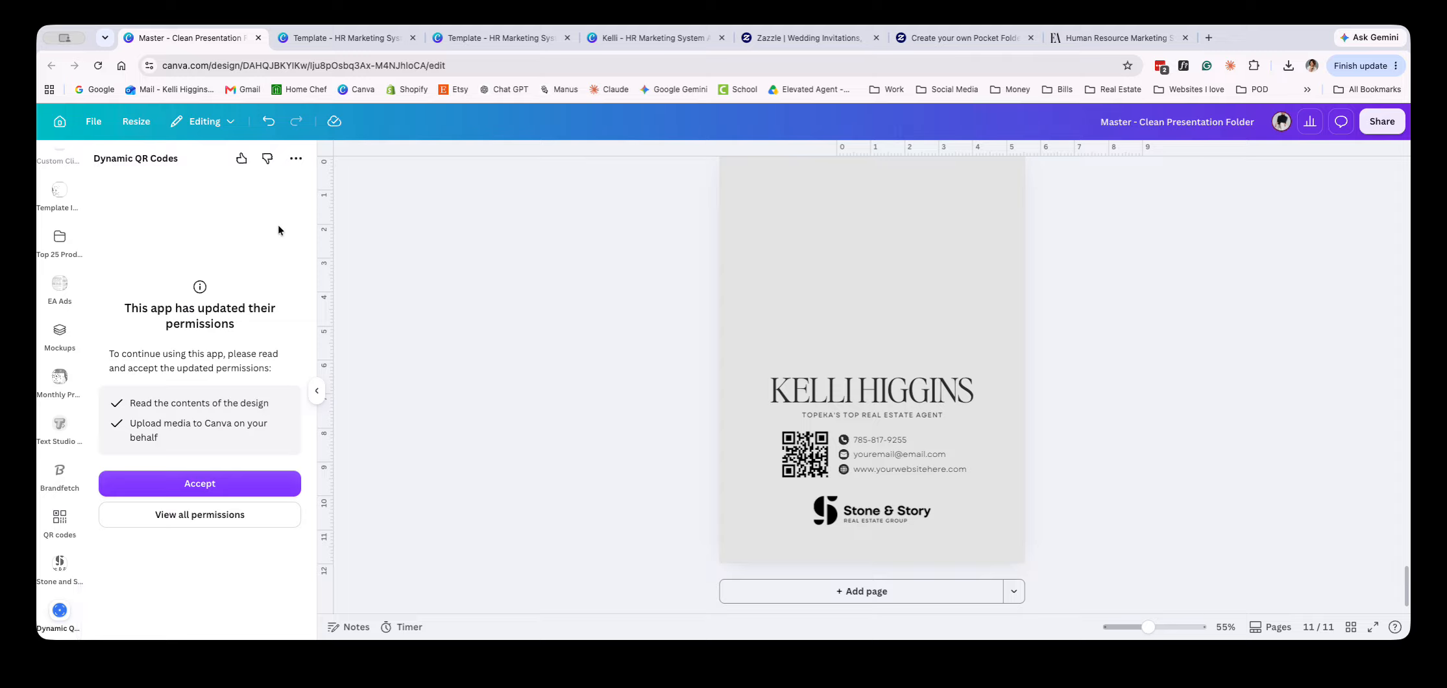
left_click(201, 490)
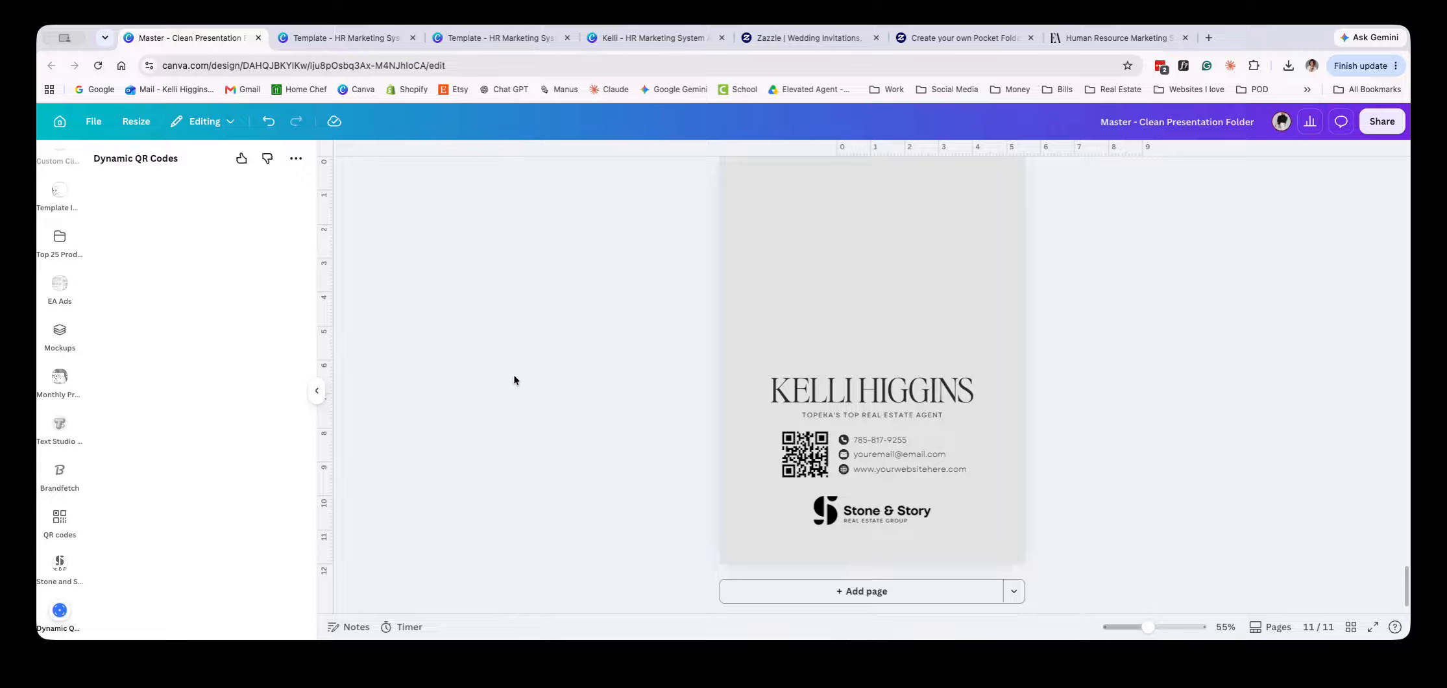
Reopen the QR codes app and return to the personalized front cover on page 10
left_click(44, 515)
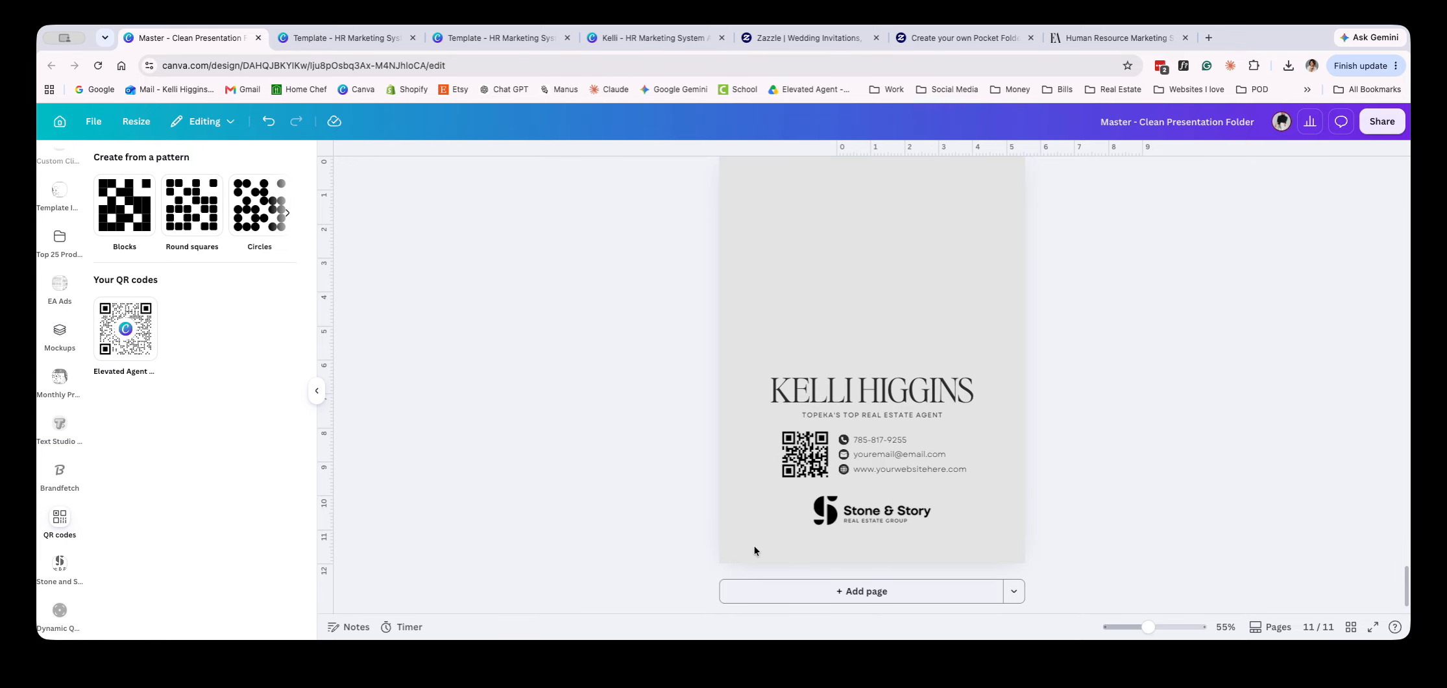
scroll(888, 516, "up", 5)
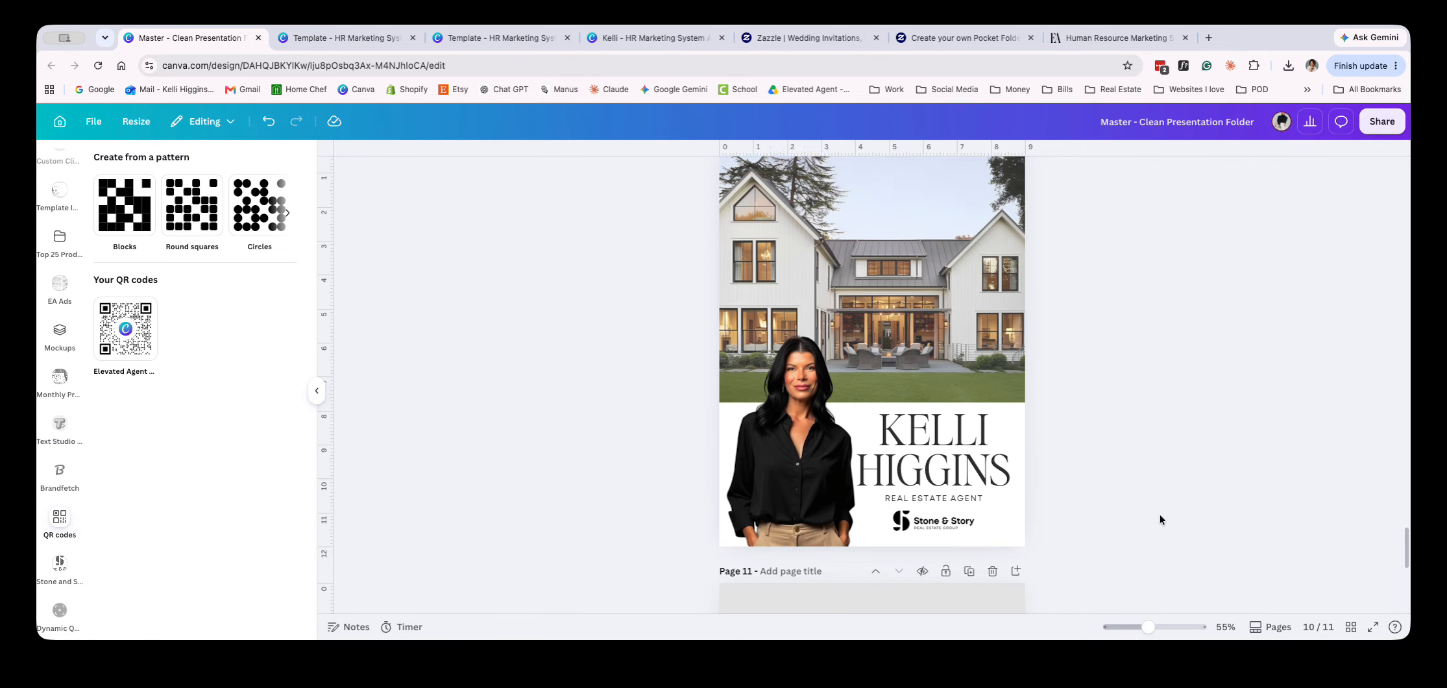
scroll(1160, 519, "up", 2)
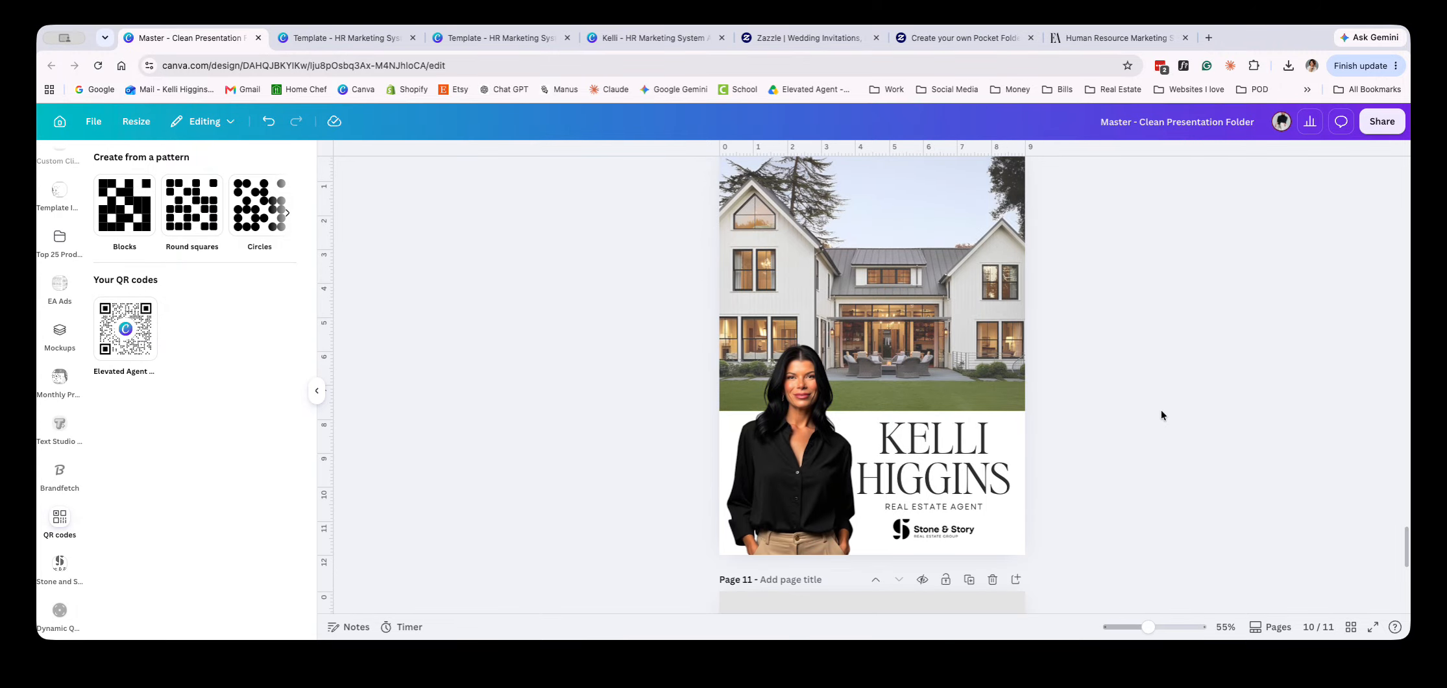
scroll(1162, 416, "up", 1)
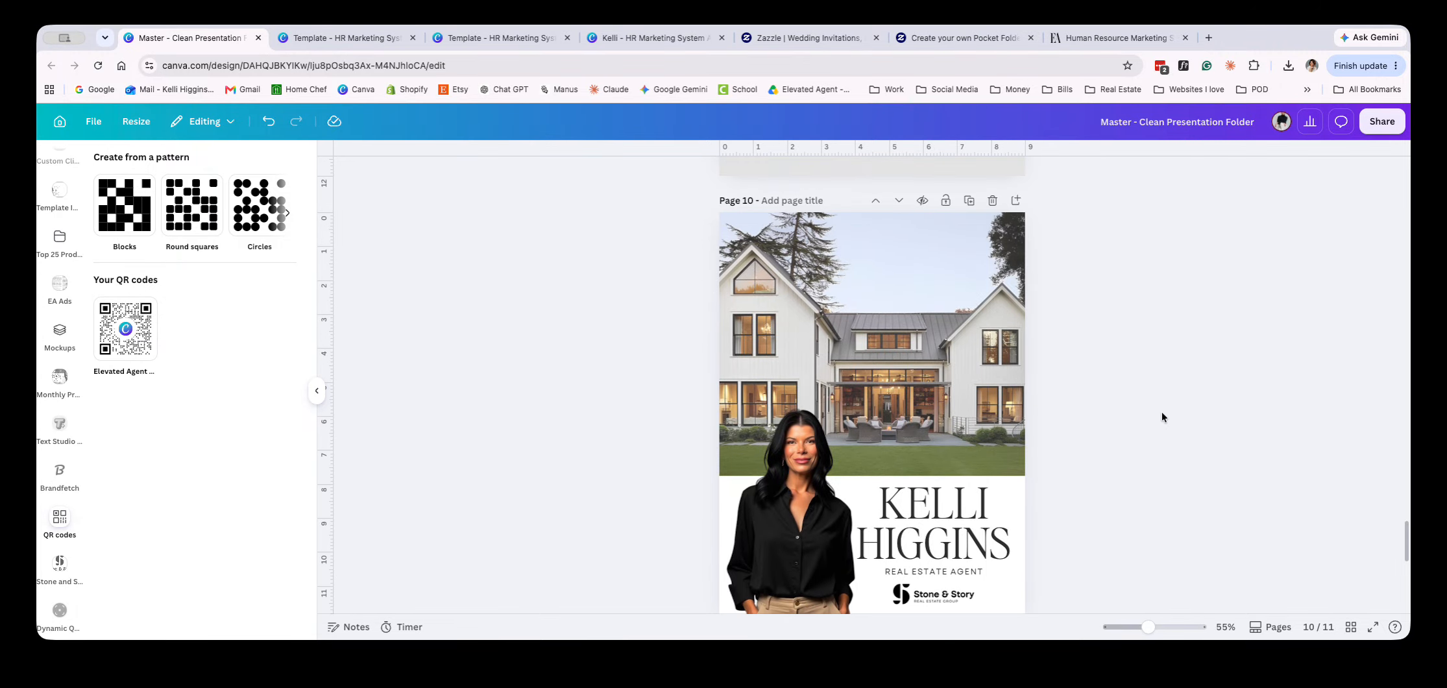
Open the design's download settings and set the PNG export size to 3.125
left_click(1368, 133)
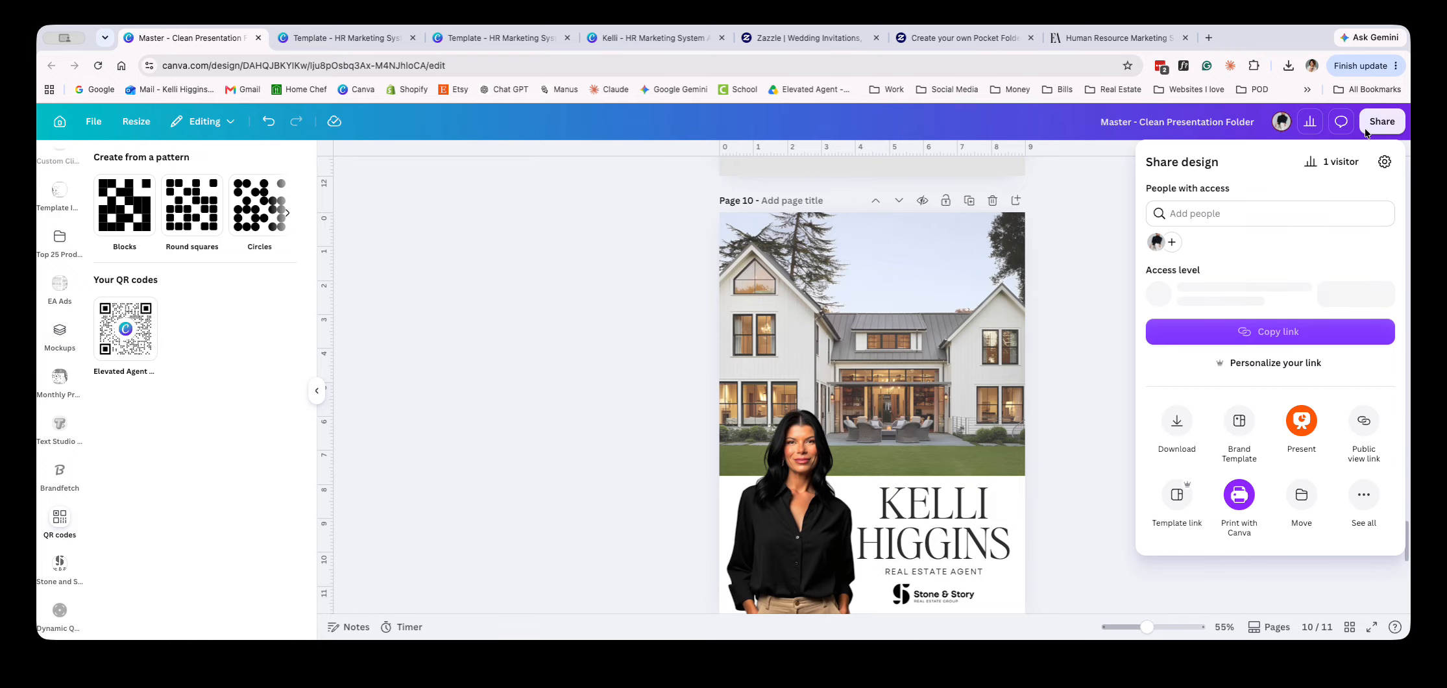
left_click(1177, 432)
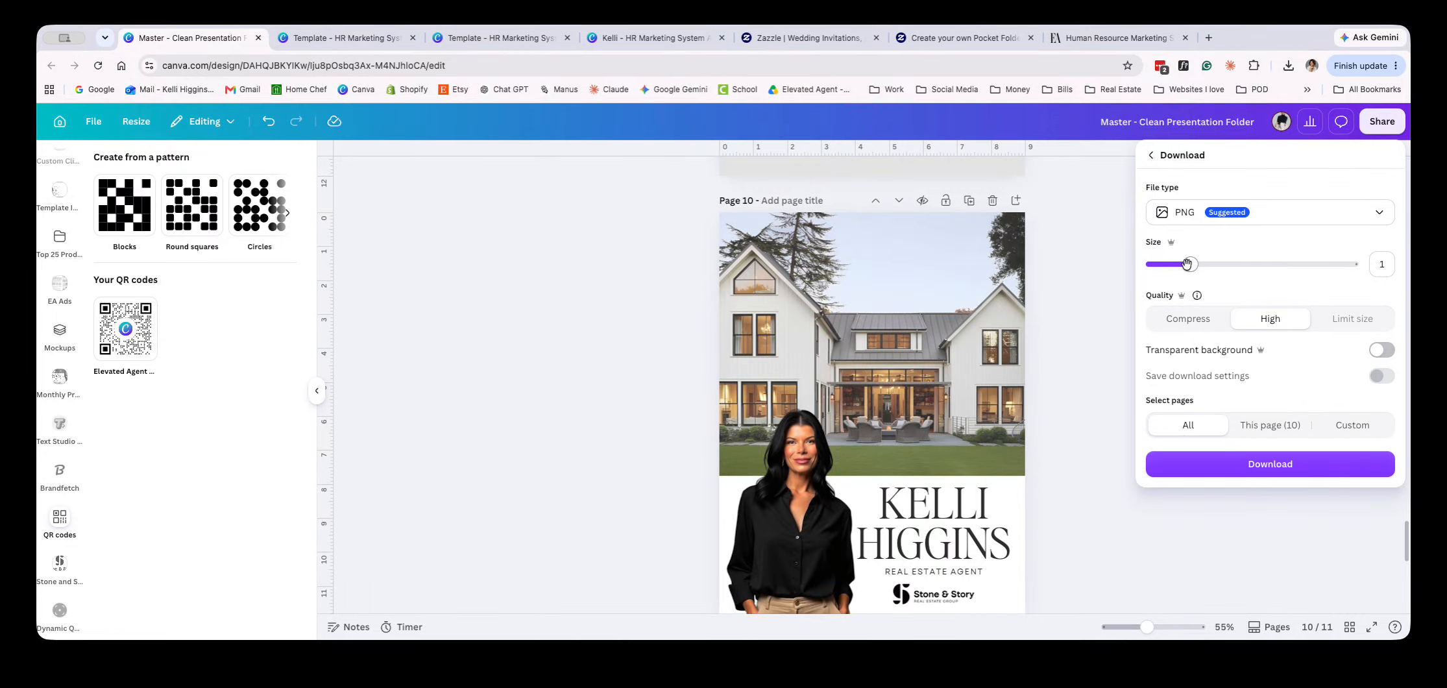
left_click_drag(1187, 264, 1444, 275)
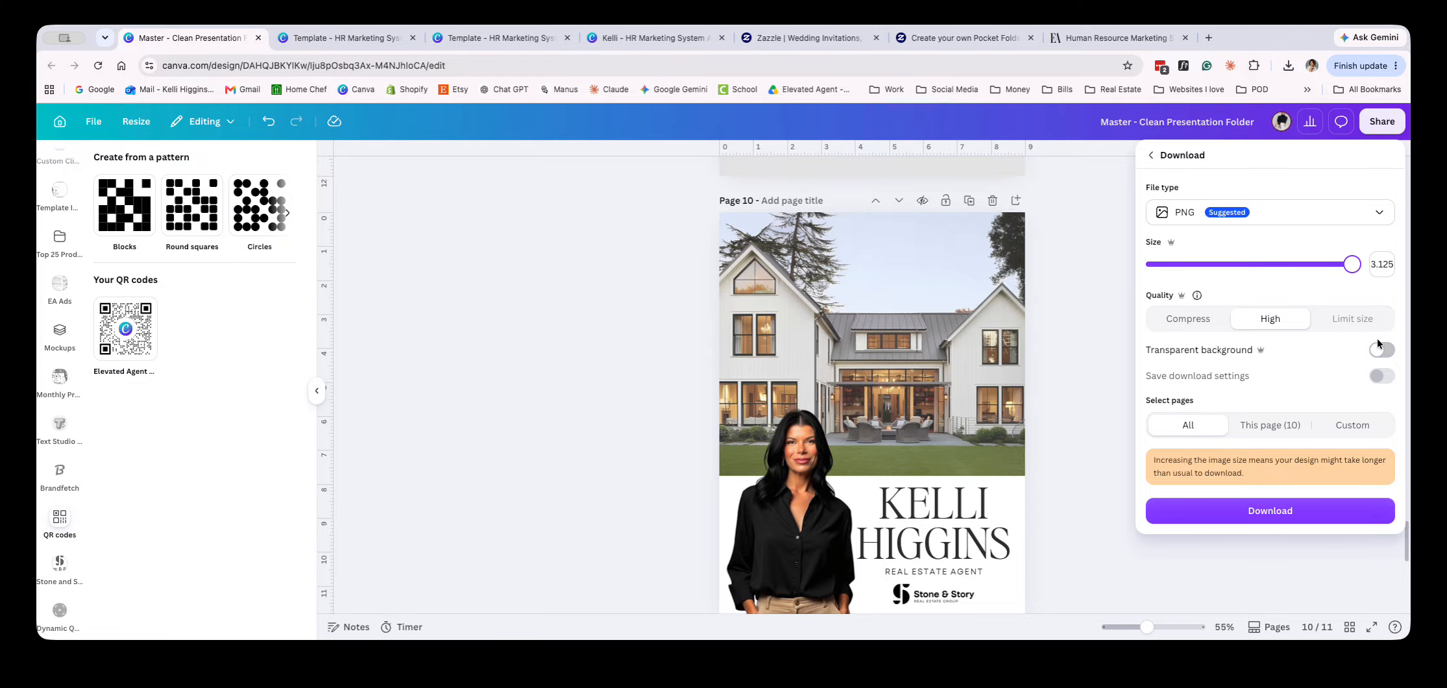
Limit the download to custom pages 10-11, the front and back covers, and download them as PNG
left_click(1354, 427)
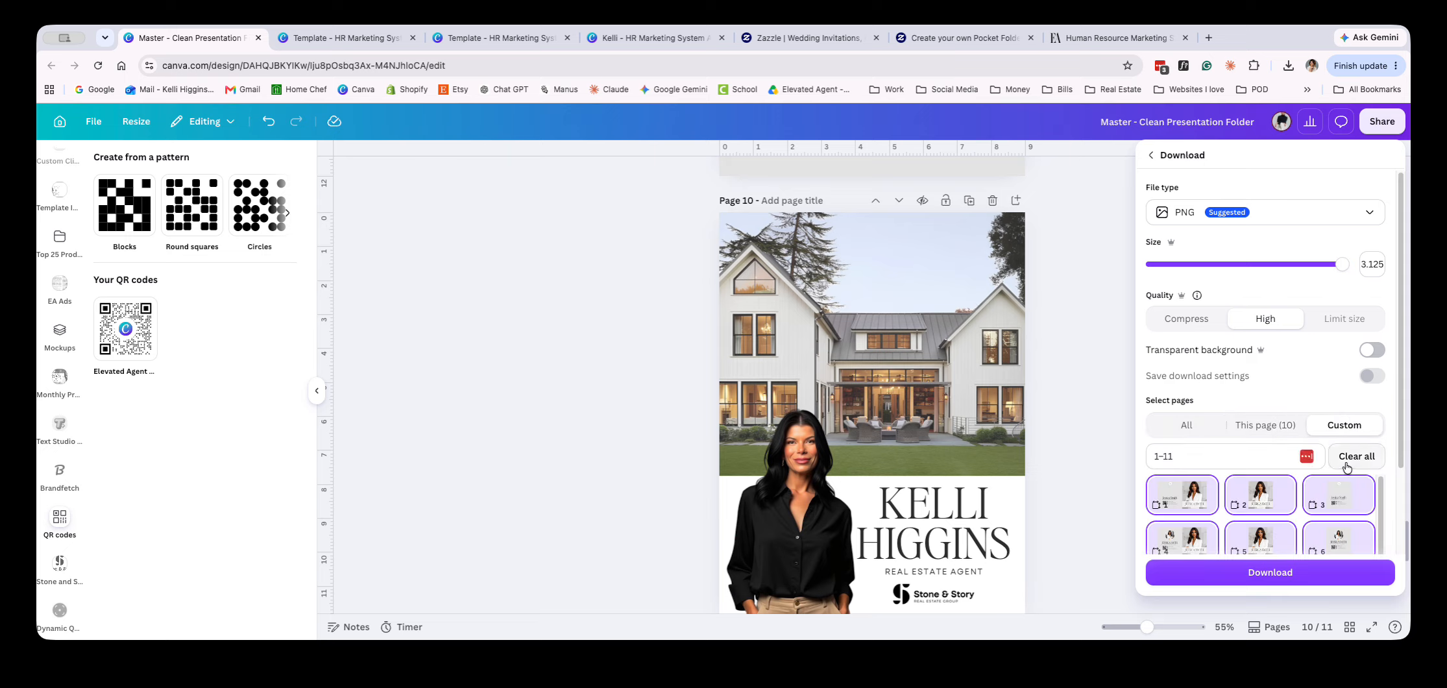
left_click(1356, 456)
scroll(1293, 535, "down", 2)
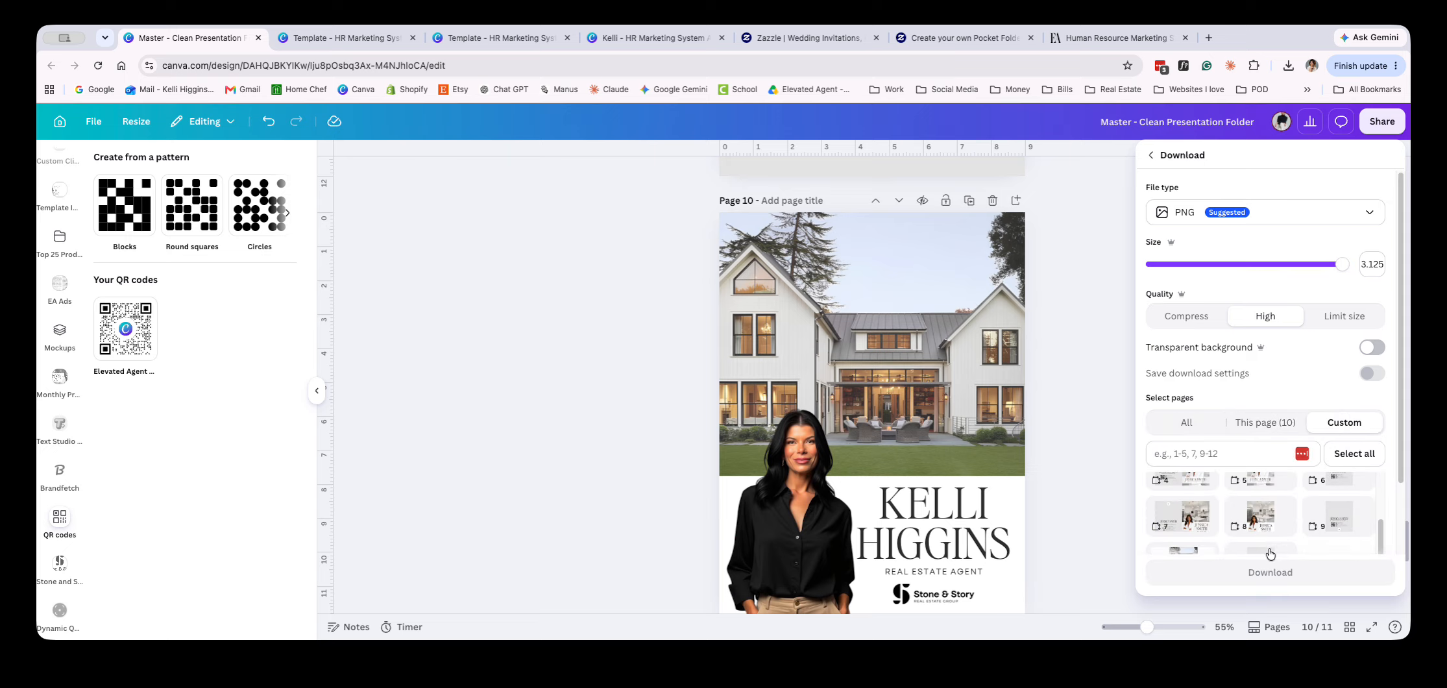
left_click(1176, 552)
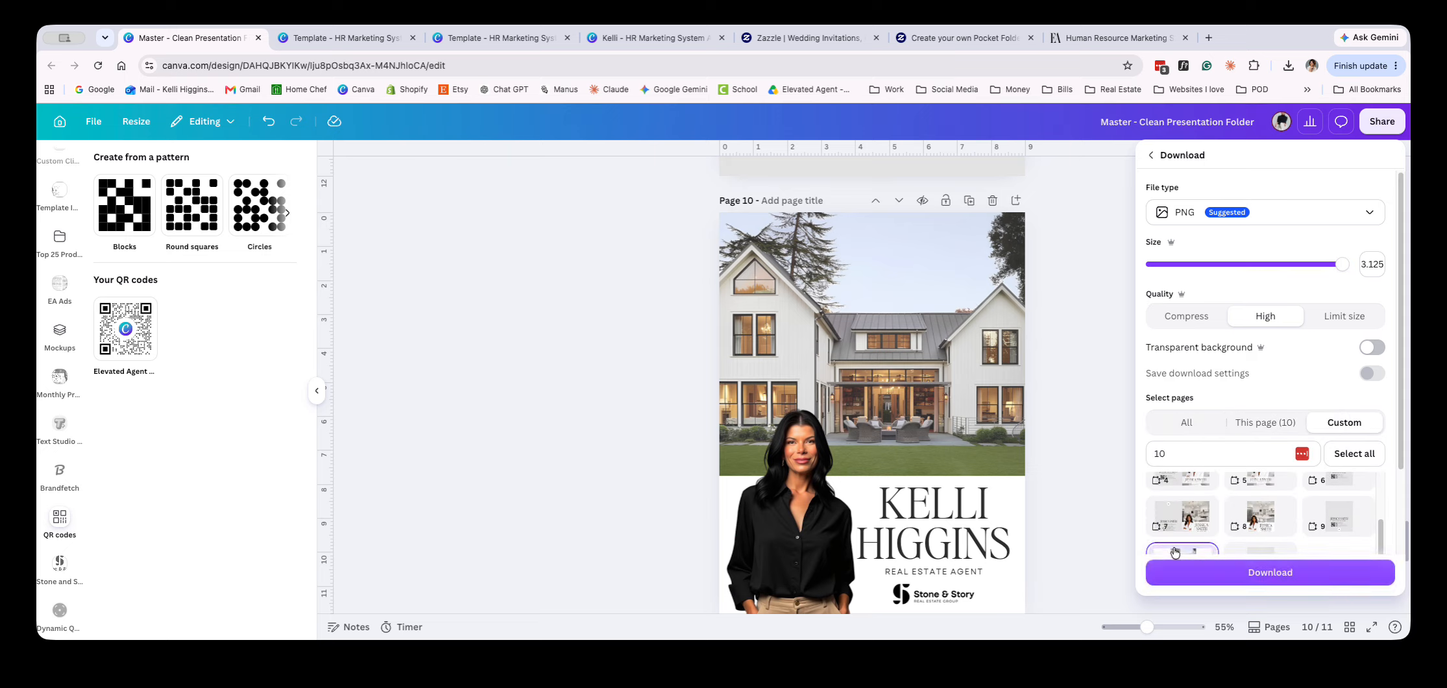
left_click(1257, 552)
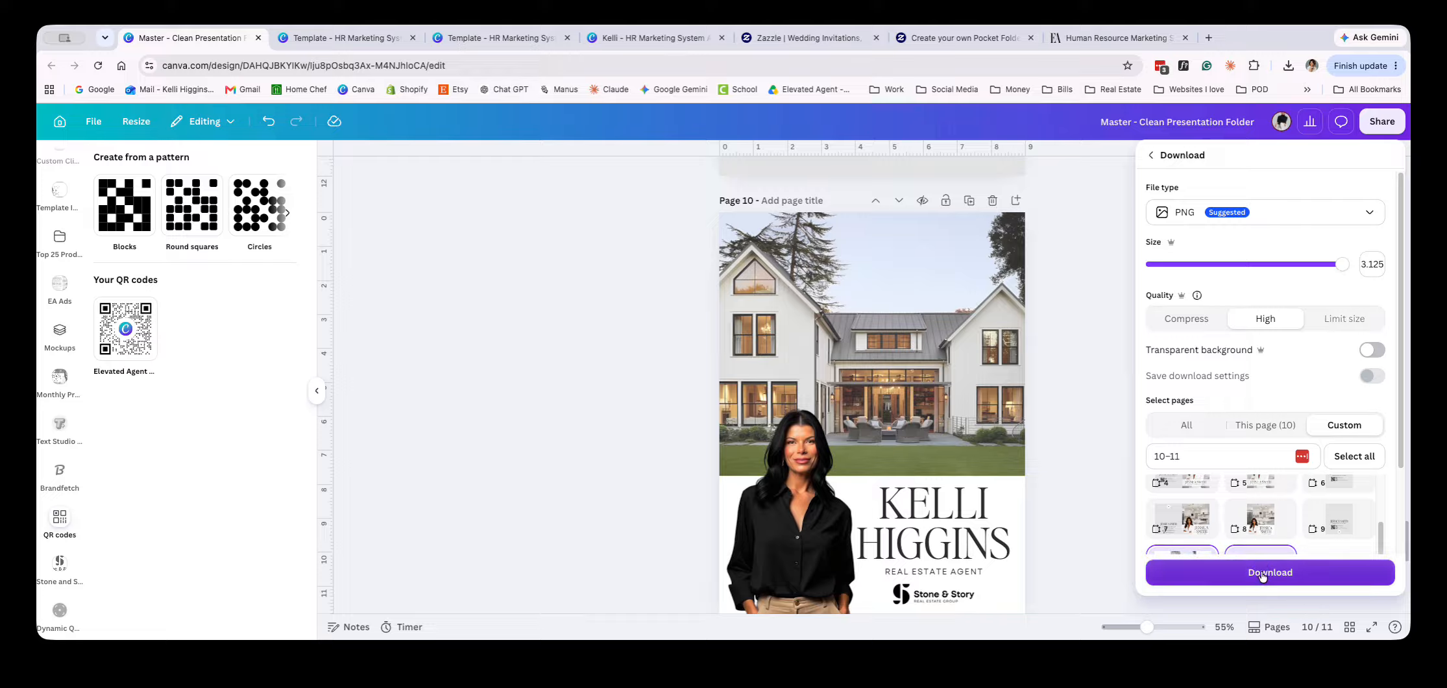
left_click(1263, 572)
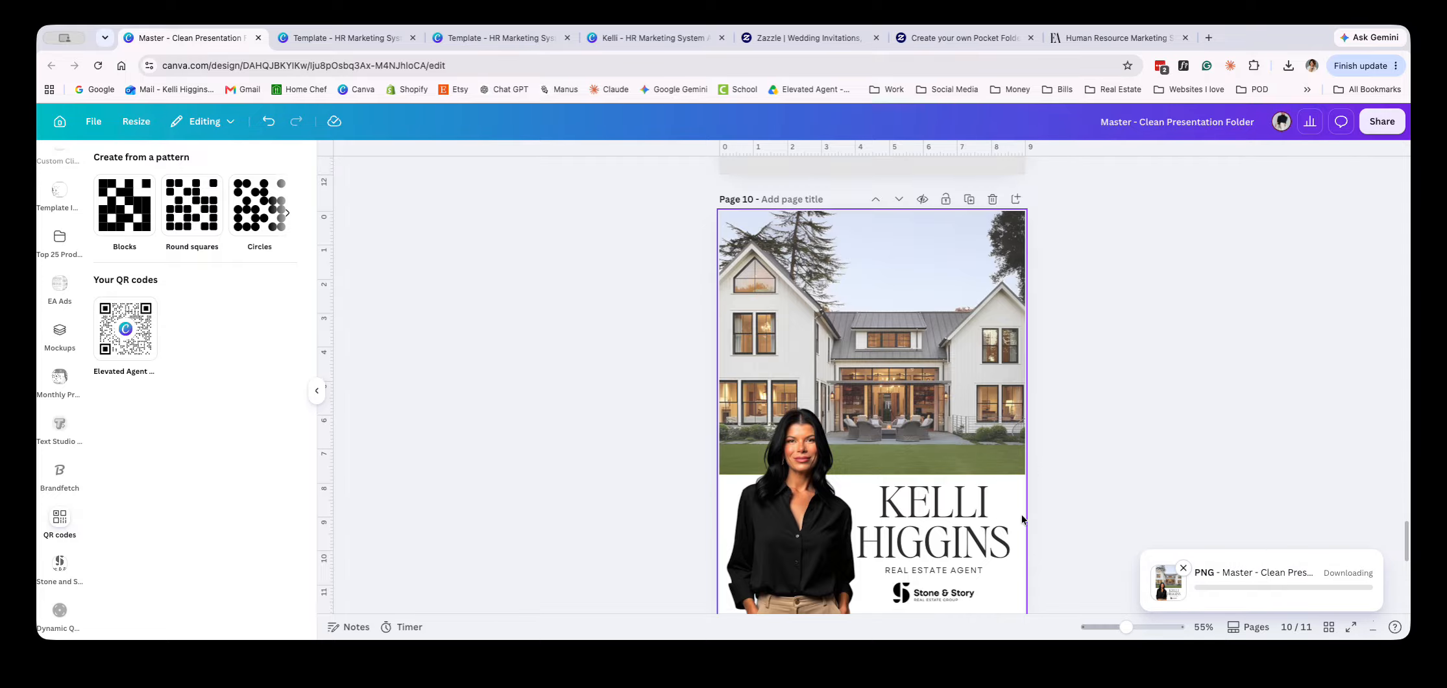
scroll(1023, 523, "down", 3)
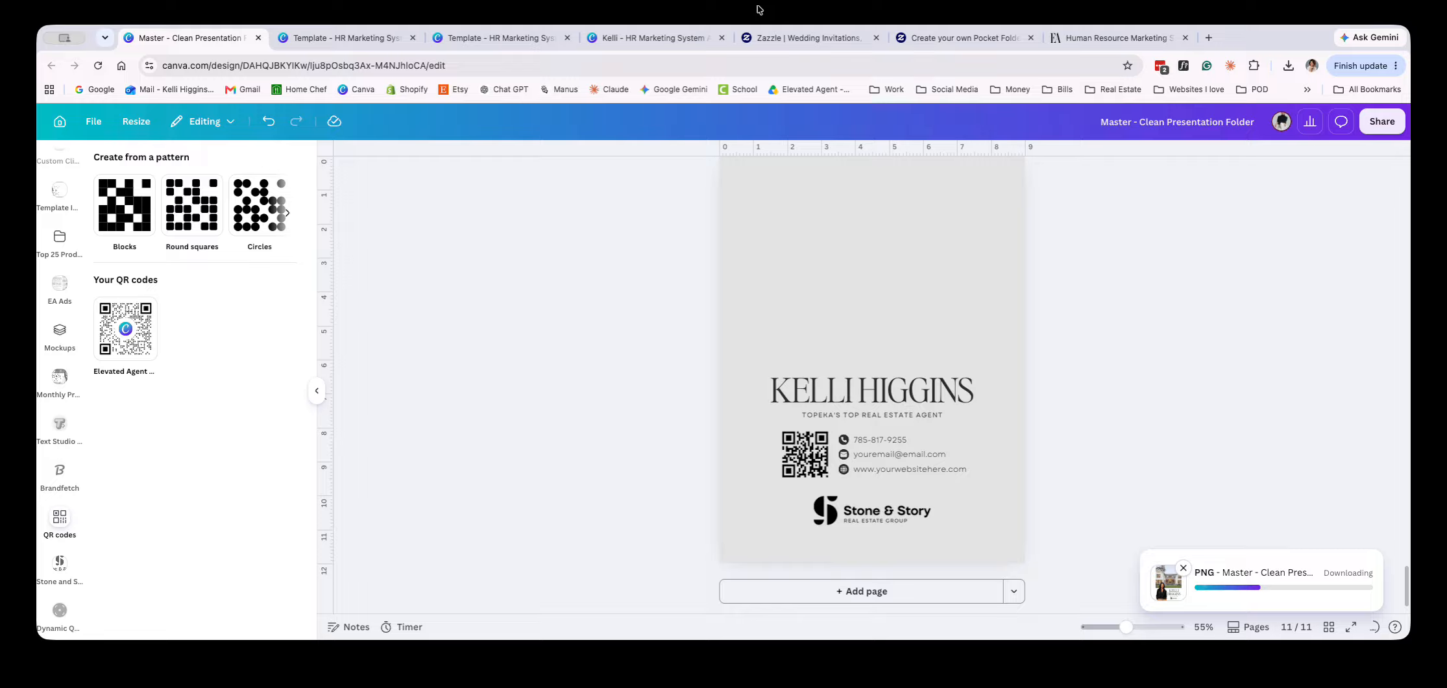
Switch to Zazzle, search for "binder", and close the leftover pocket folder page
left_click(778, 37)
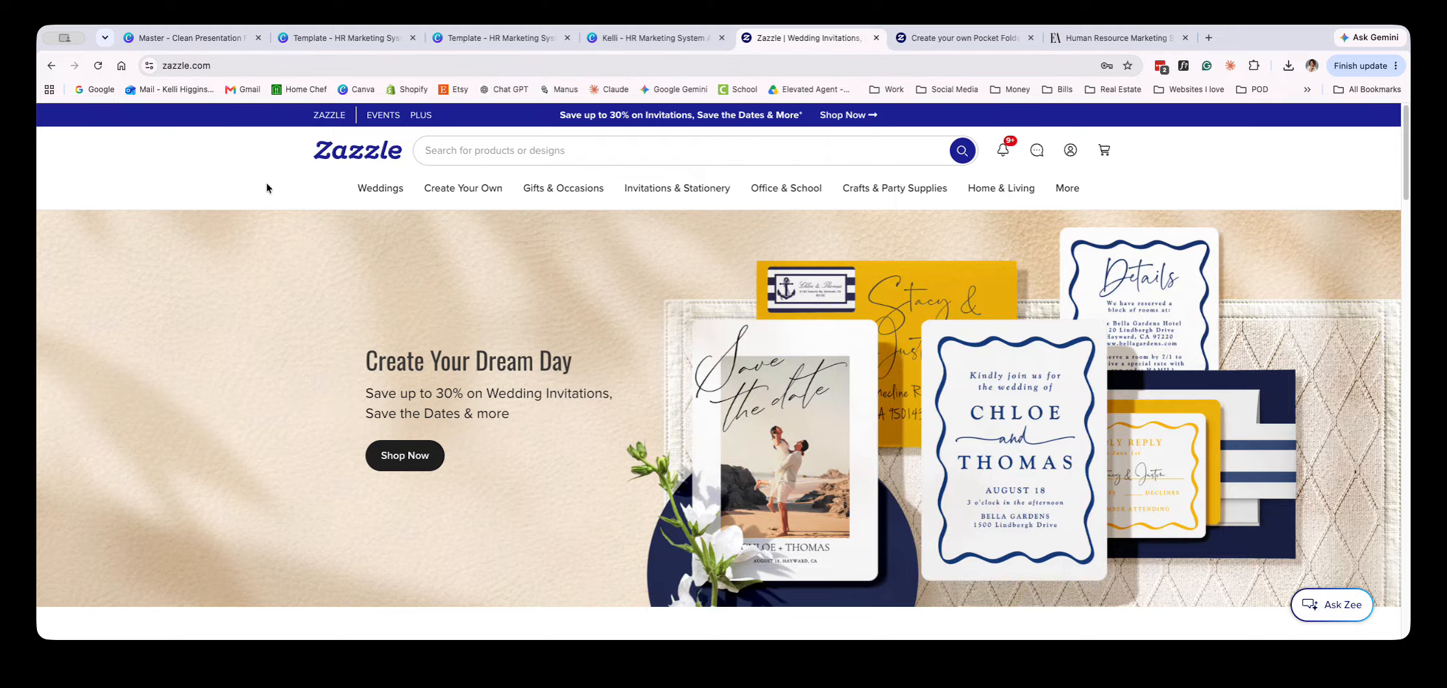
left_click(565, 149)
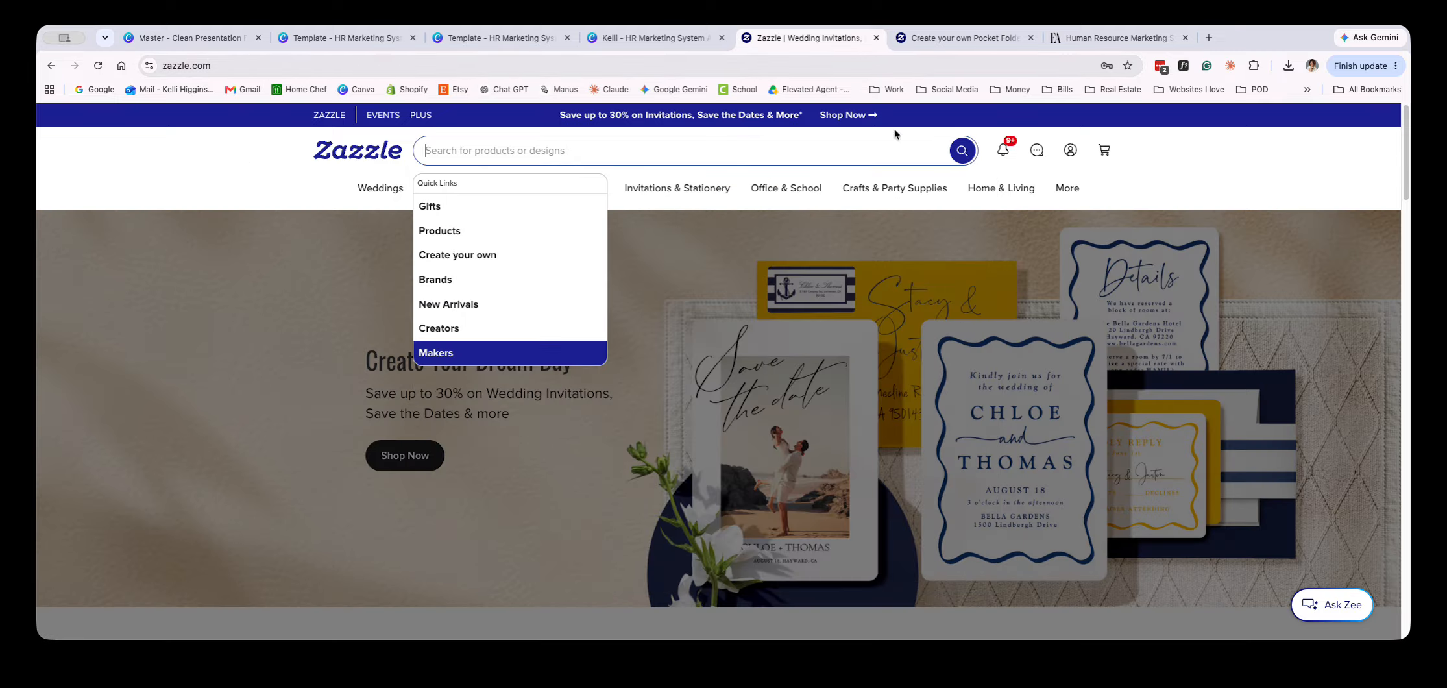
left_click(928, 40)
left_click(824, 41)
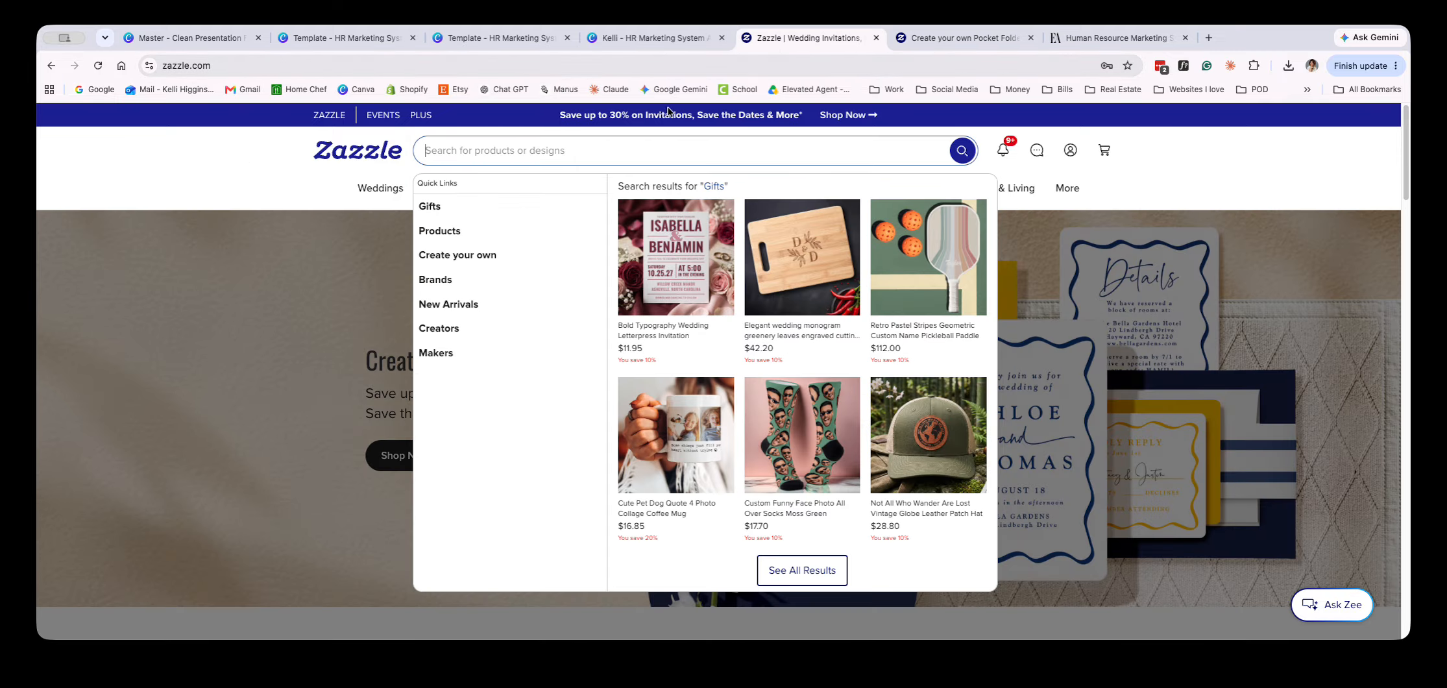
type("binder")
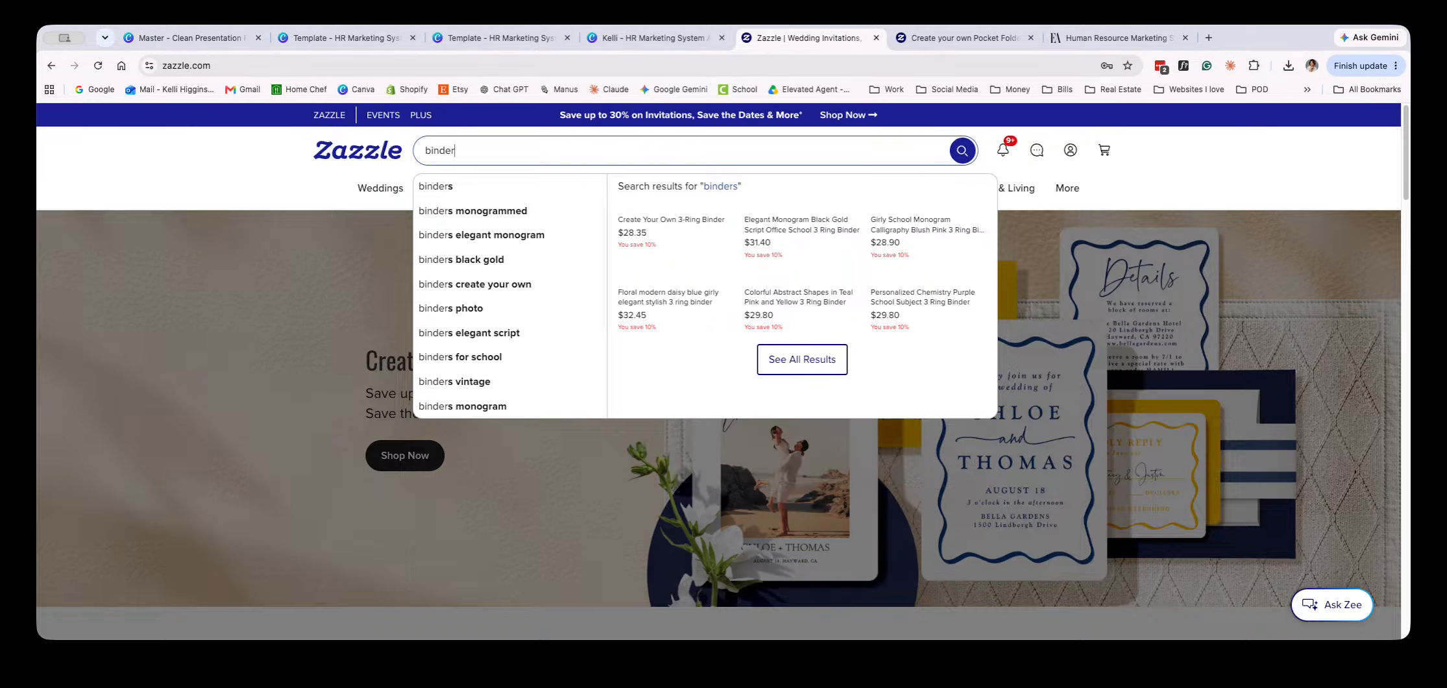
key("Return")
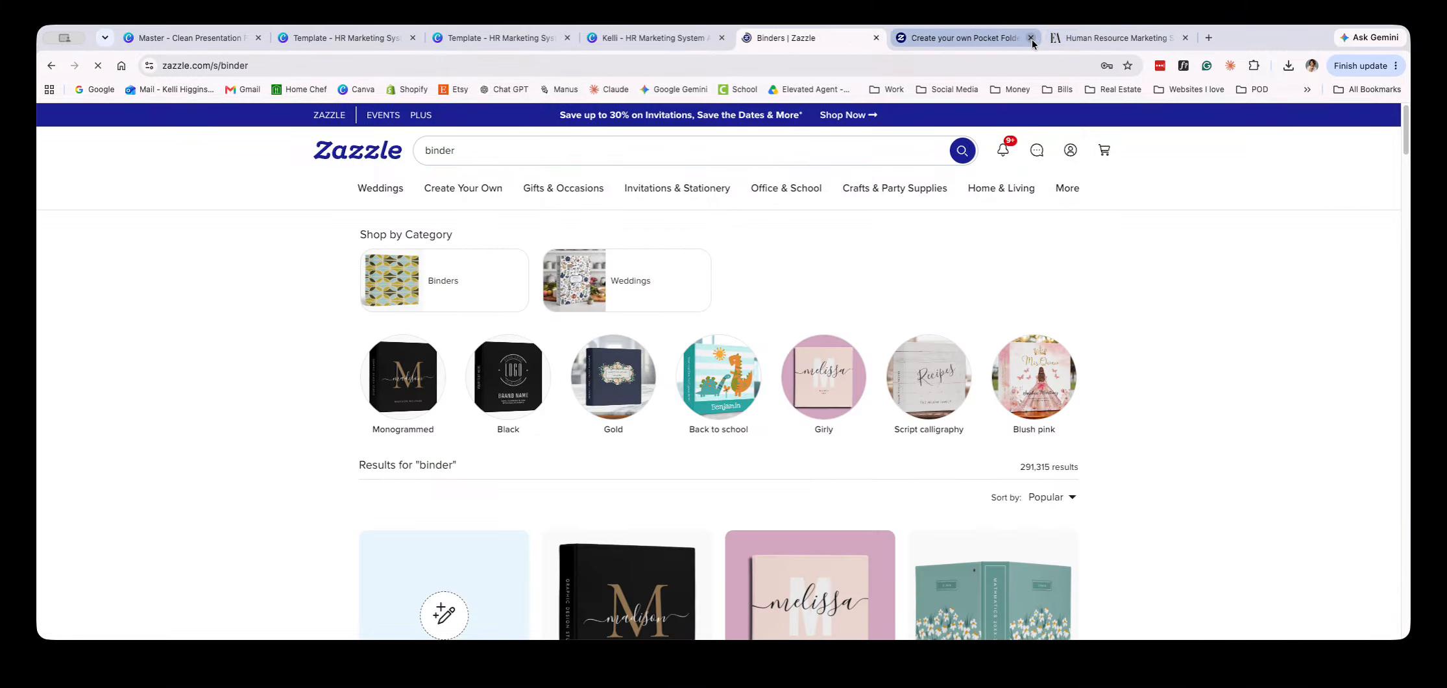
left_click(1031, 37)
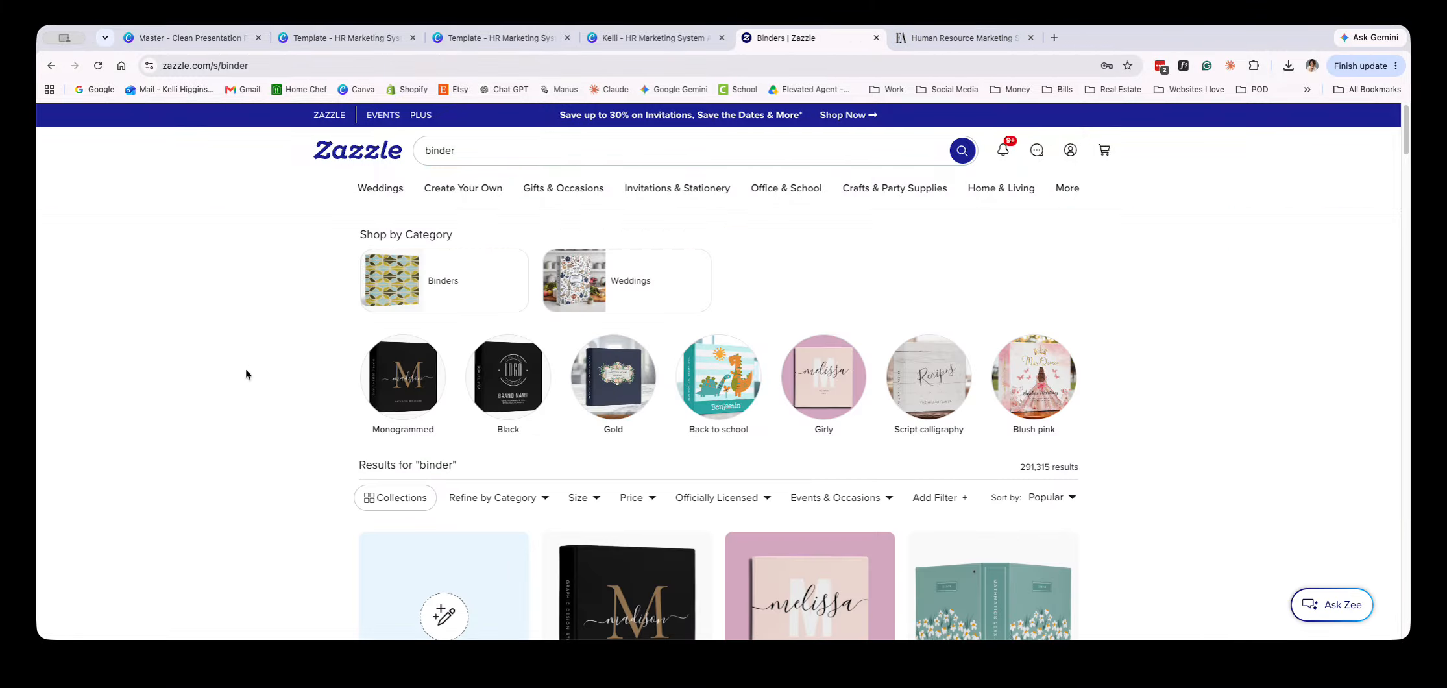
left_click(507, 151)
key("super+a")
type("f")
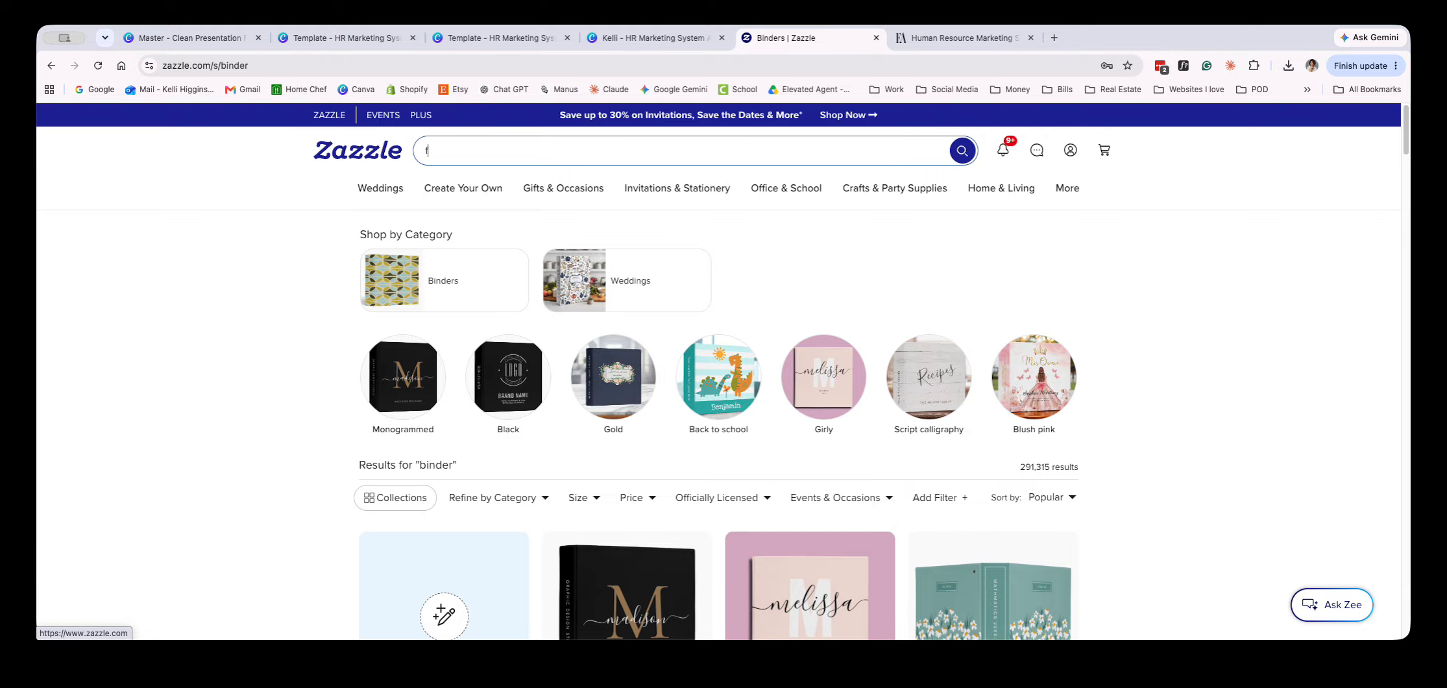
type("old")
left_click(385, 148)
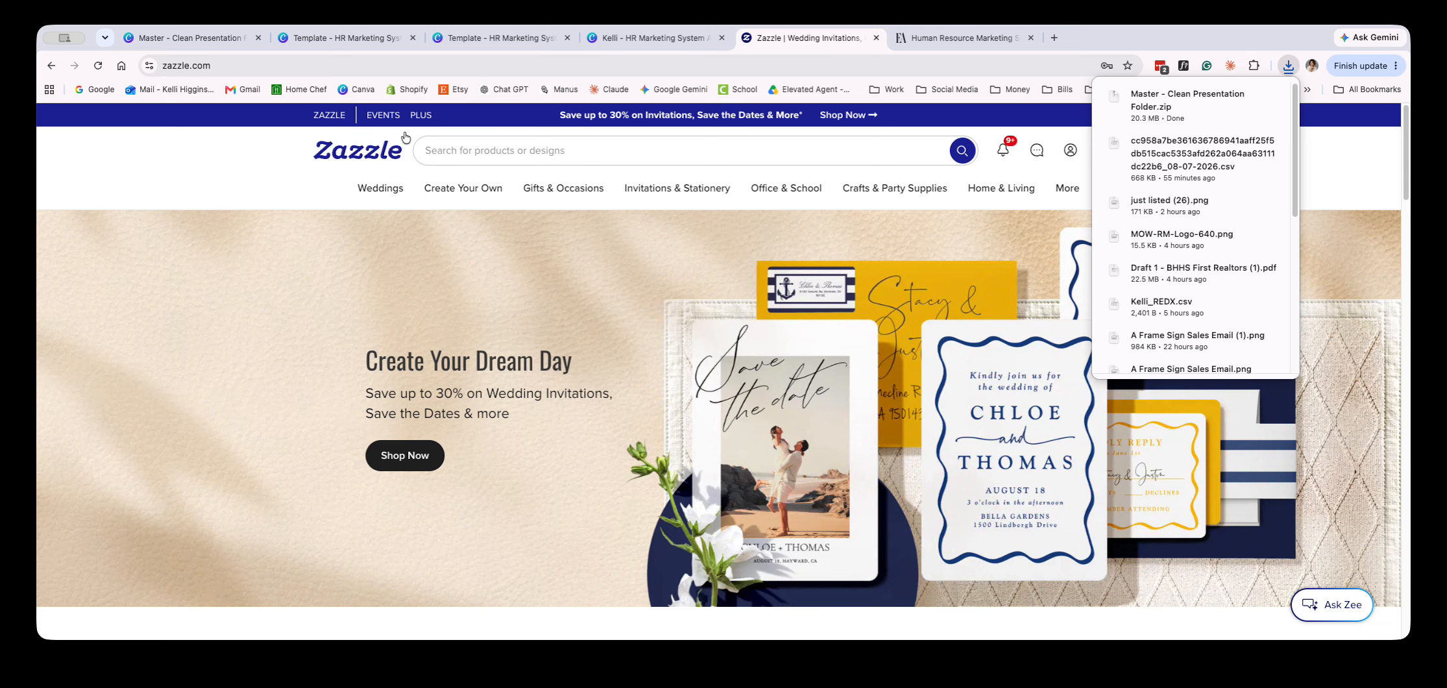
Search Zazzle for "folder"
left_click(512, 151)
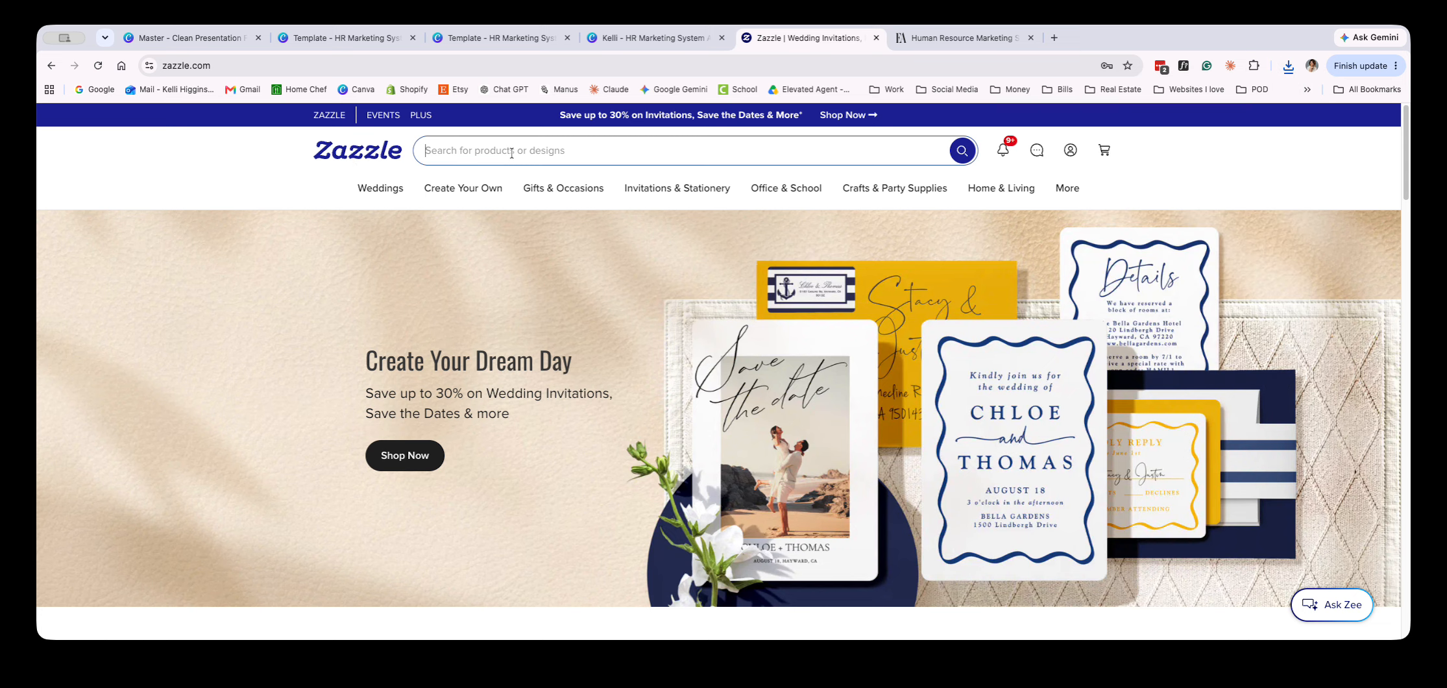
type("folder")
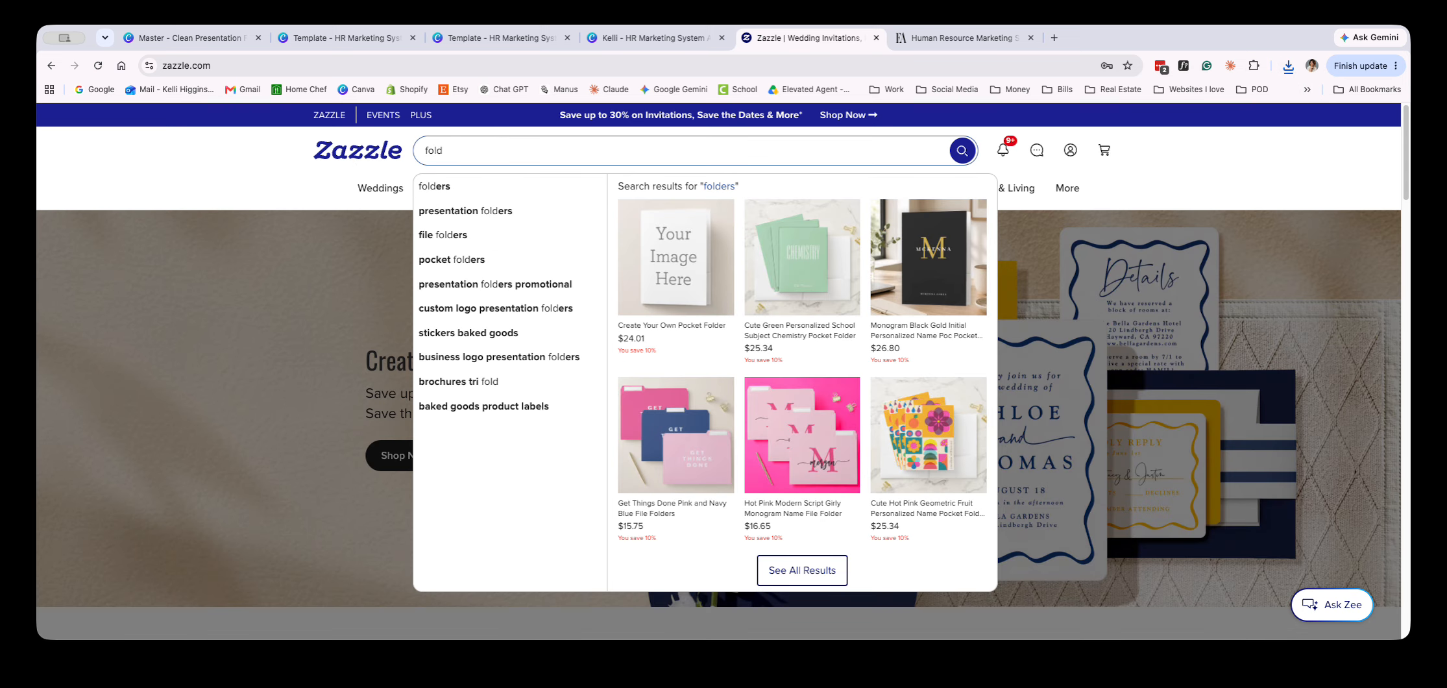
key("Return")
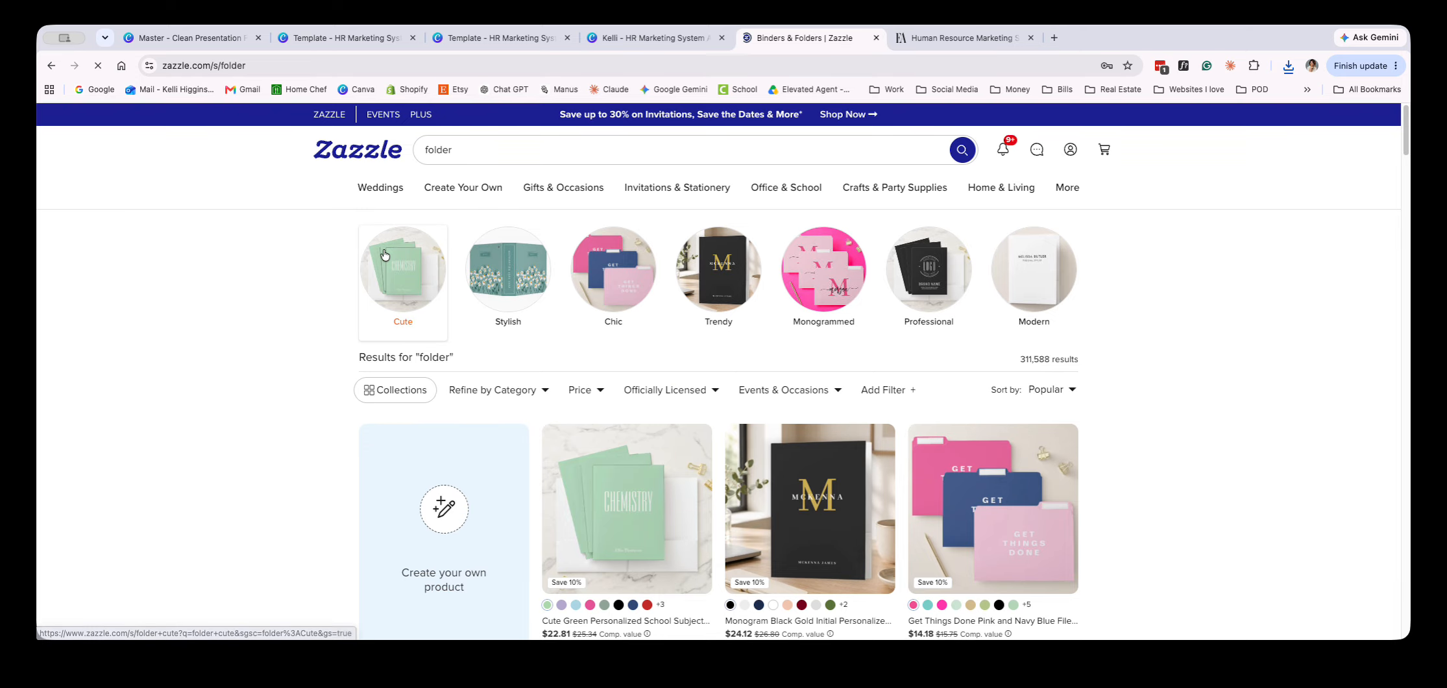
Open the create-your-own products for folders and choose the blank Pocket Folder
scroll(422, 253, "down", 3)
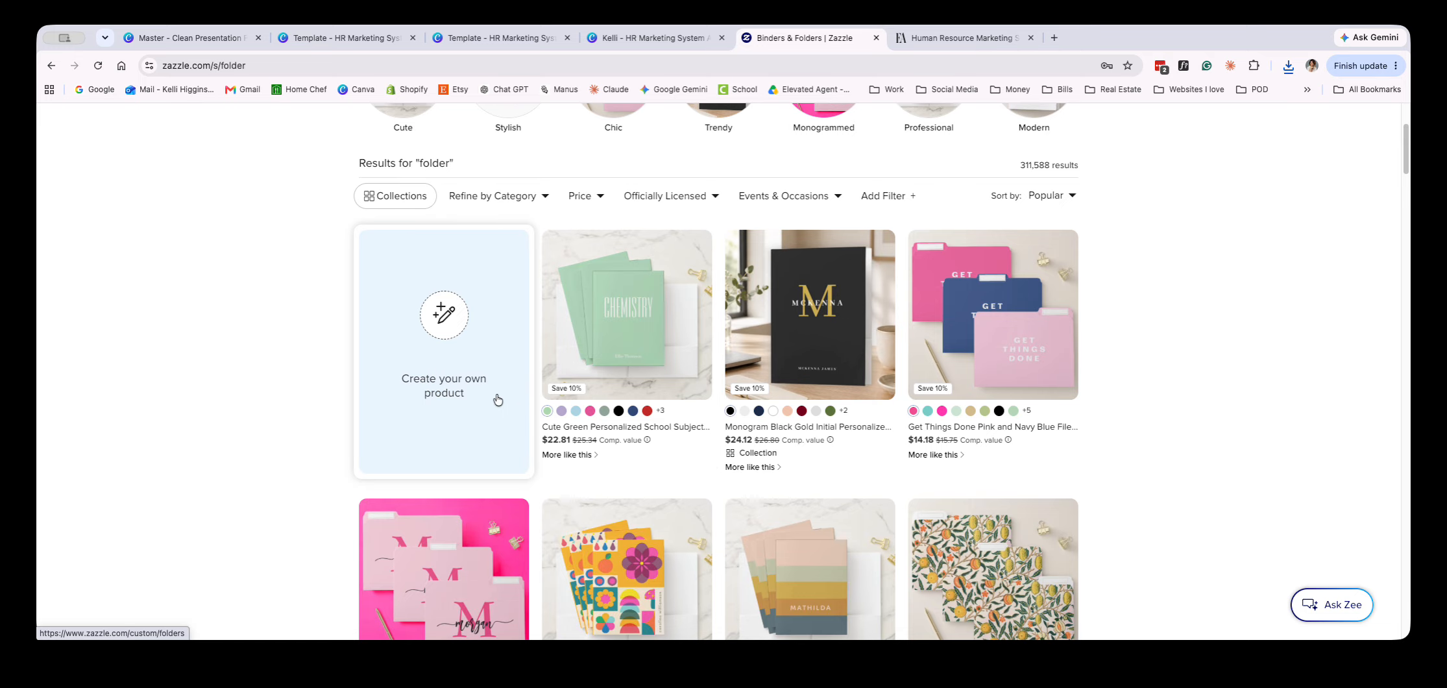
left_click(447, 263)
scroll(446, 264, "down", 5)
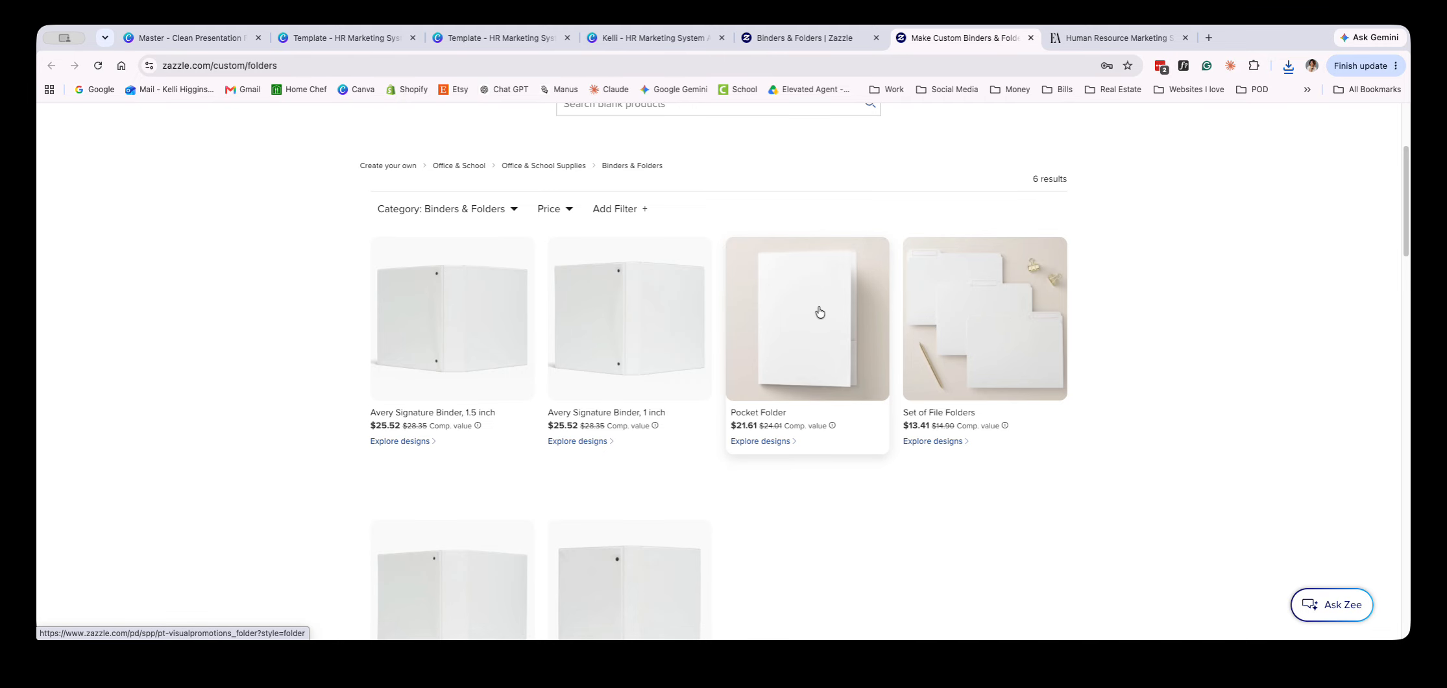
left_click(819, 310)
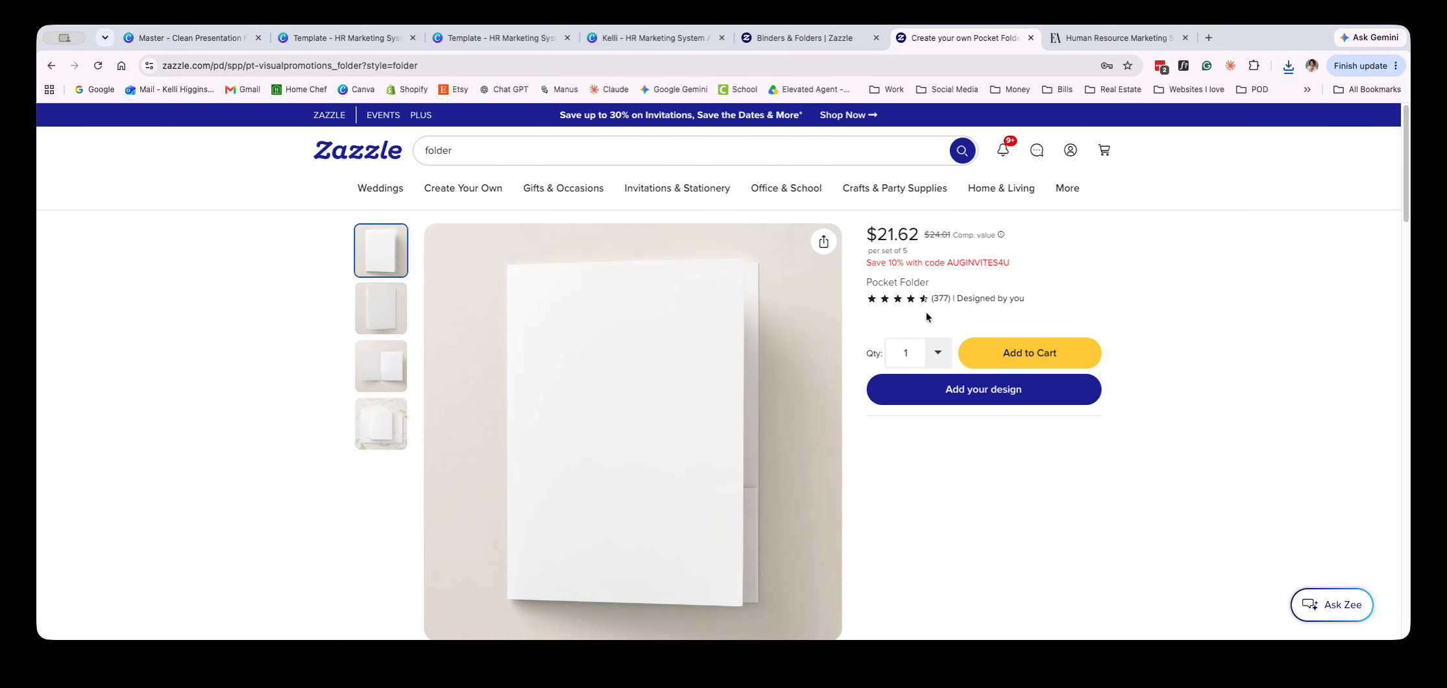
Examine the Pocket Folder's price per set and its promotional discount code offer
scroll(1258, 323, "down", 2)
left_click_drag(1013, 198, 866, 200)
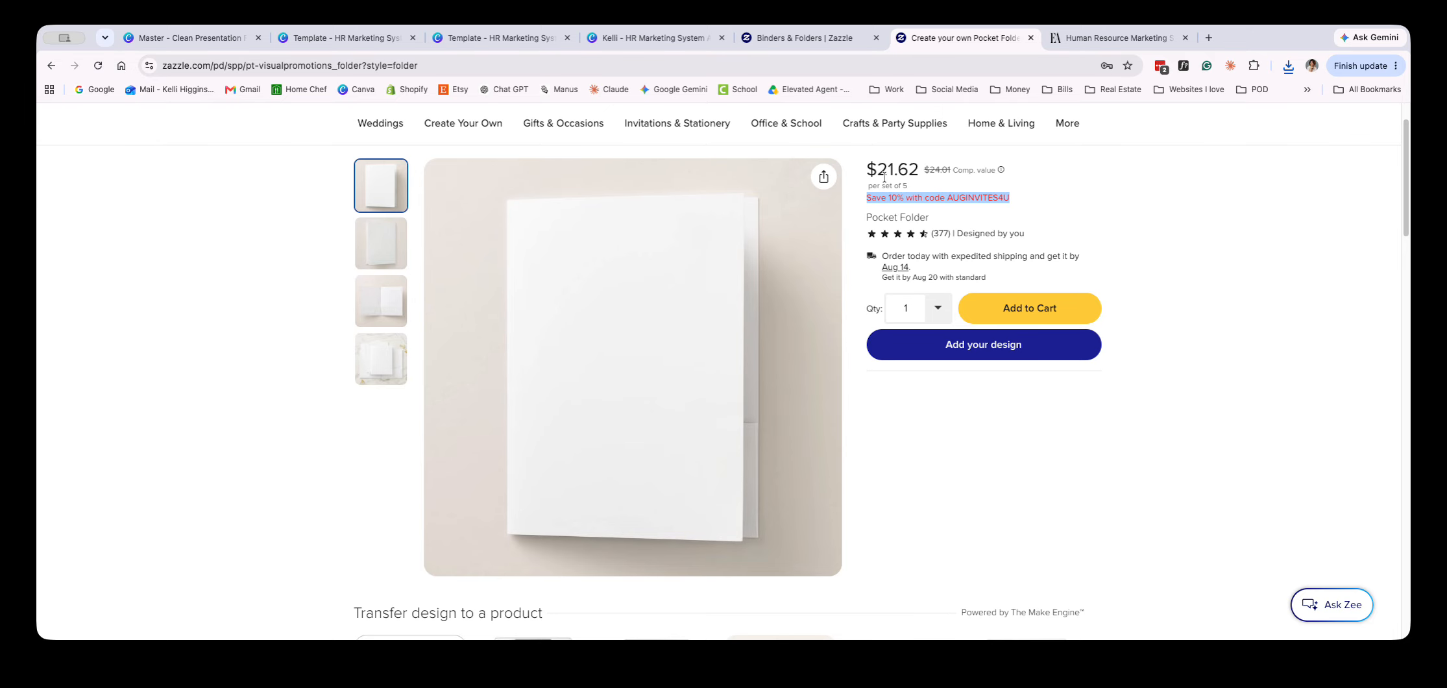
left_click(1101, 218)
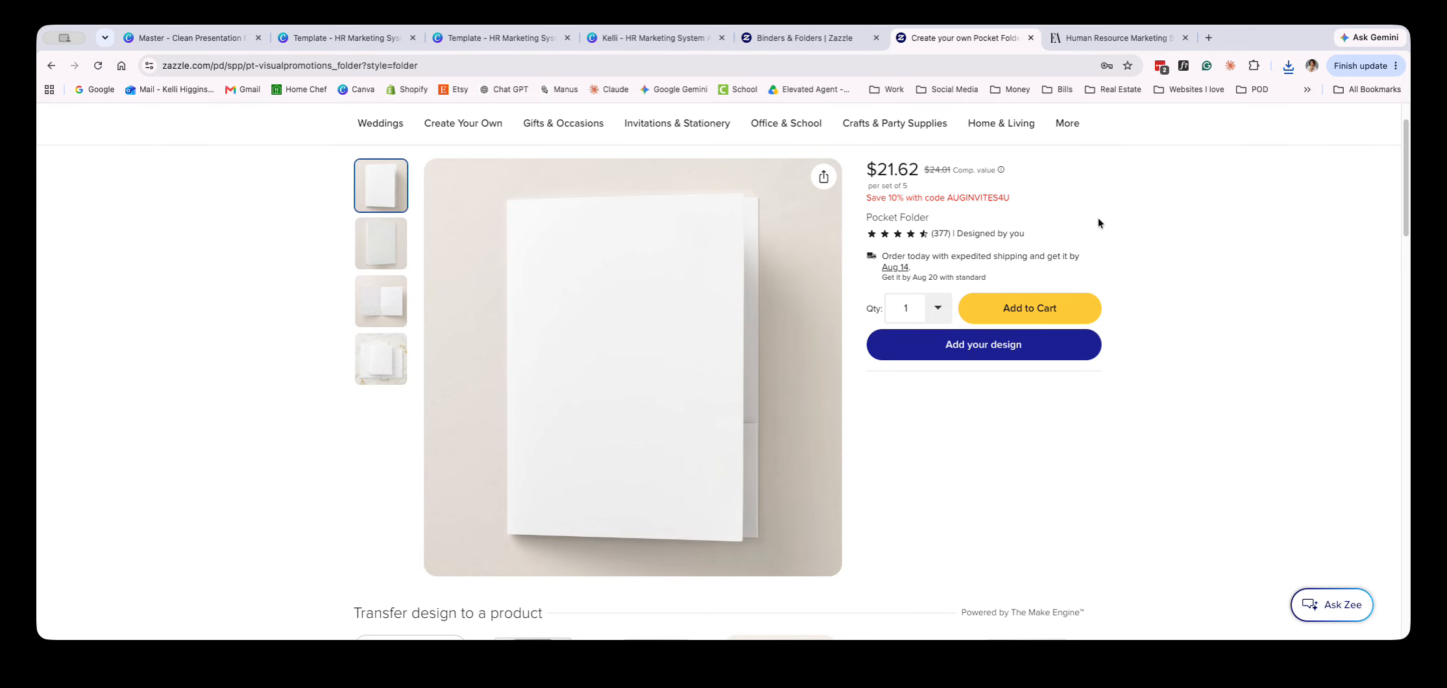
left_click_drag(869, 200, 1027, 209)
double_click(889, 199)
left_click_drag(889, 200, 895, 200)
left_click_drag(1027, 201, 881, 200)
left_click(1003, 203)
left_click(1024, 200)
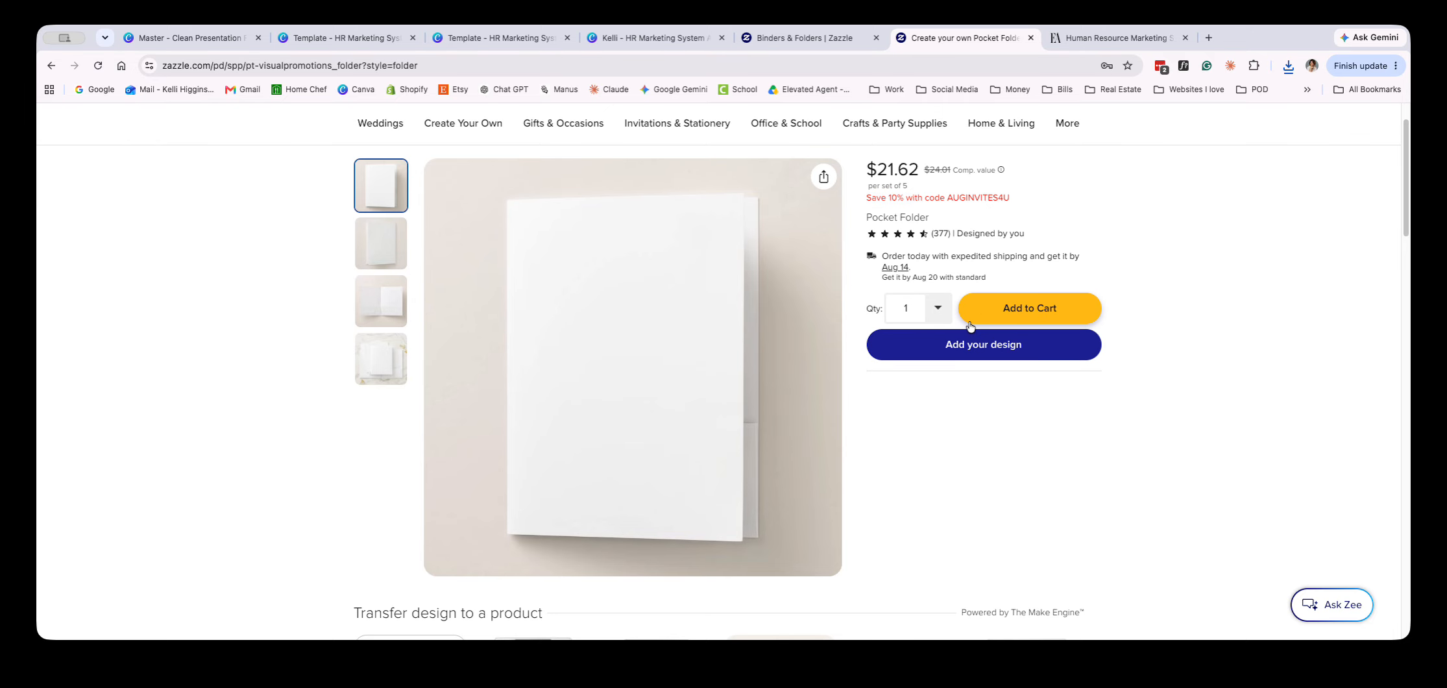
Start designing the Pocket Folder and place the downloaded front cover image so it fills the Front side
left_click(969, 349)
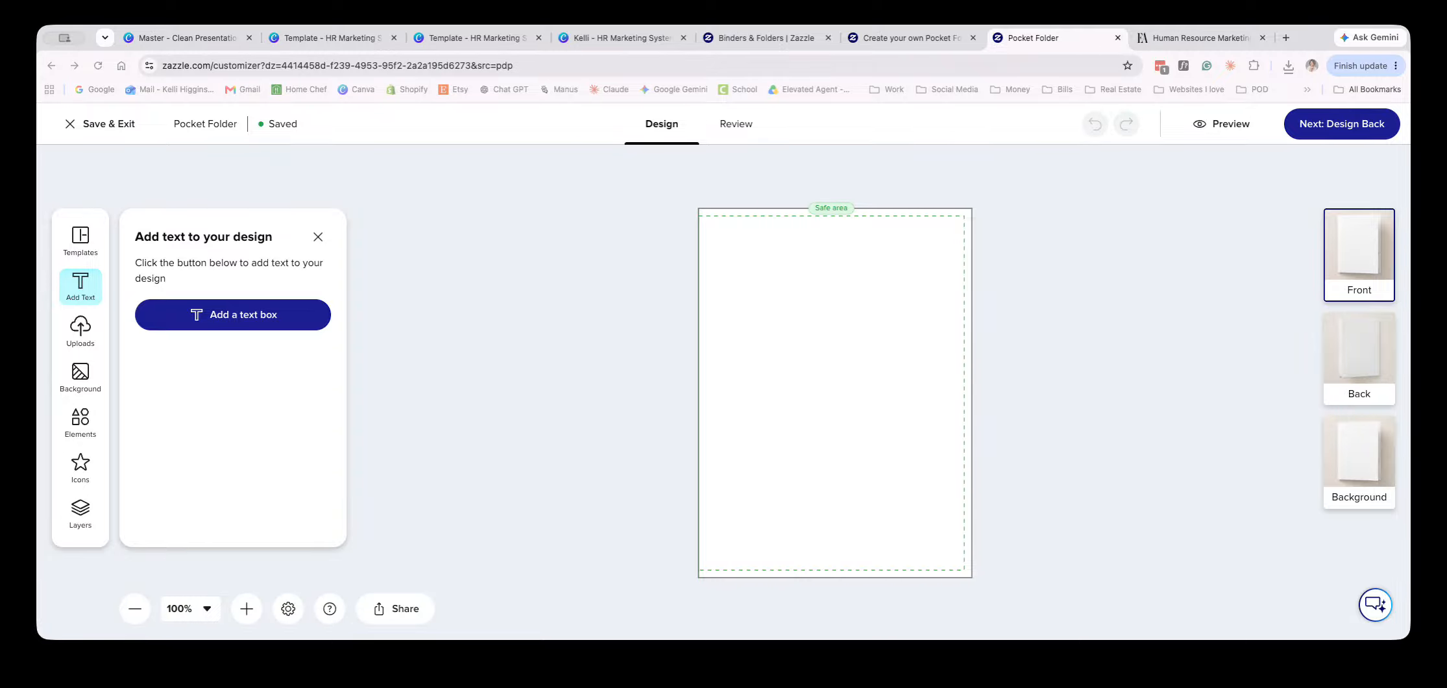
left_click_drag(215, 266, 897, 281)
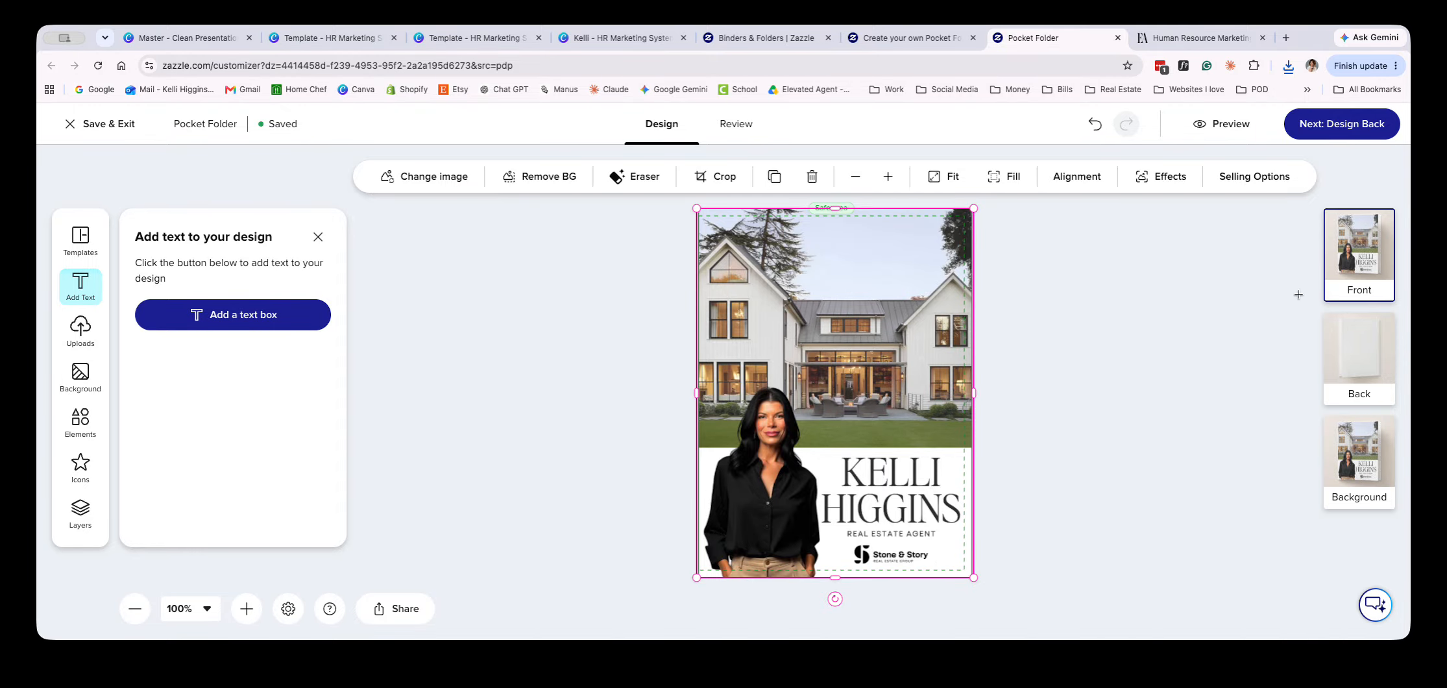
Preview the folder's Front and In Situ mockups, and return to the design
left_click(1357, 260)
left_click(1232, 124)
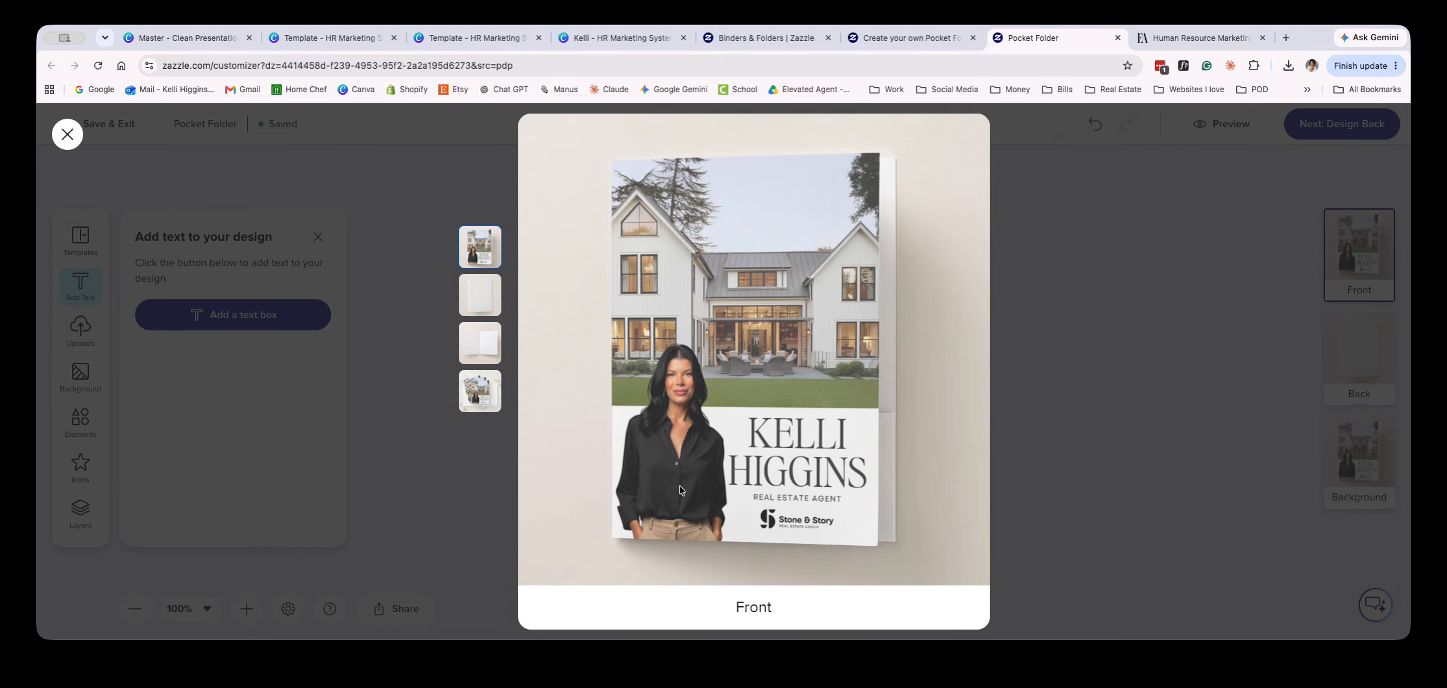
left_click(463, 394)
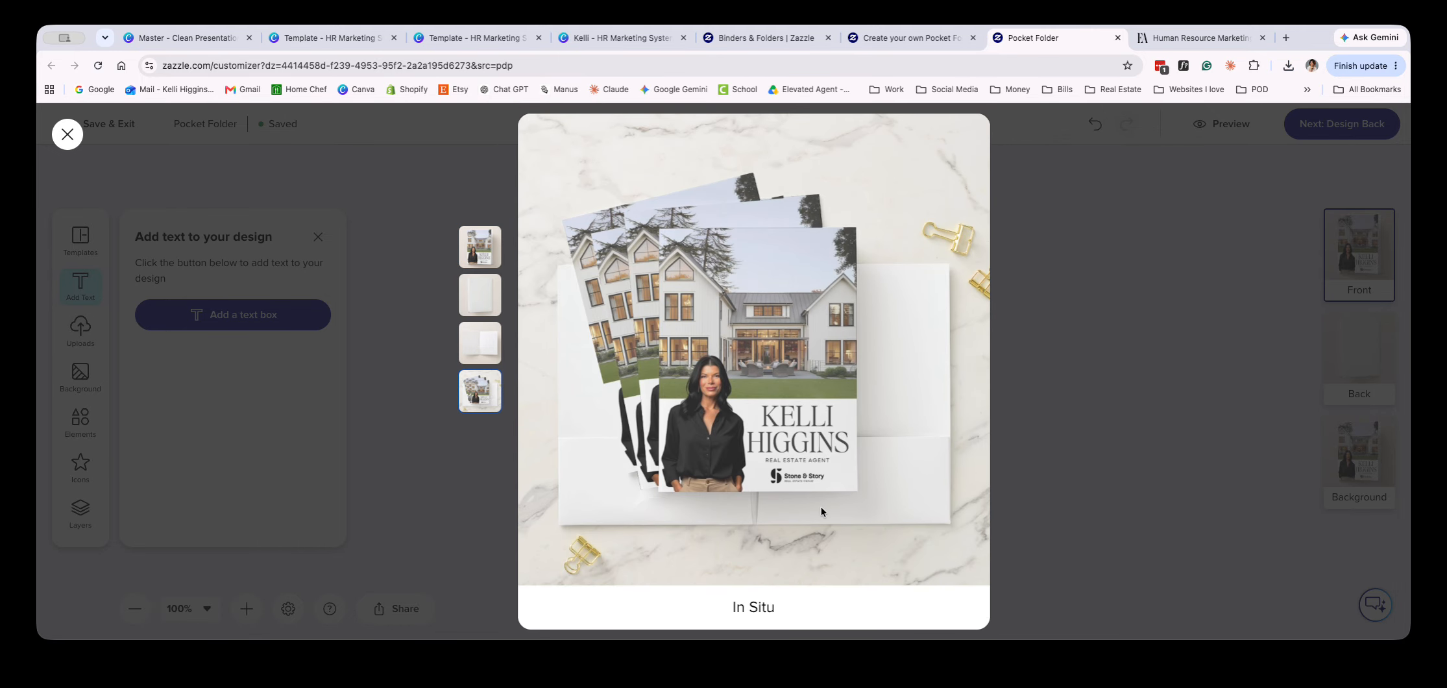
left_click(69, 136)
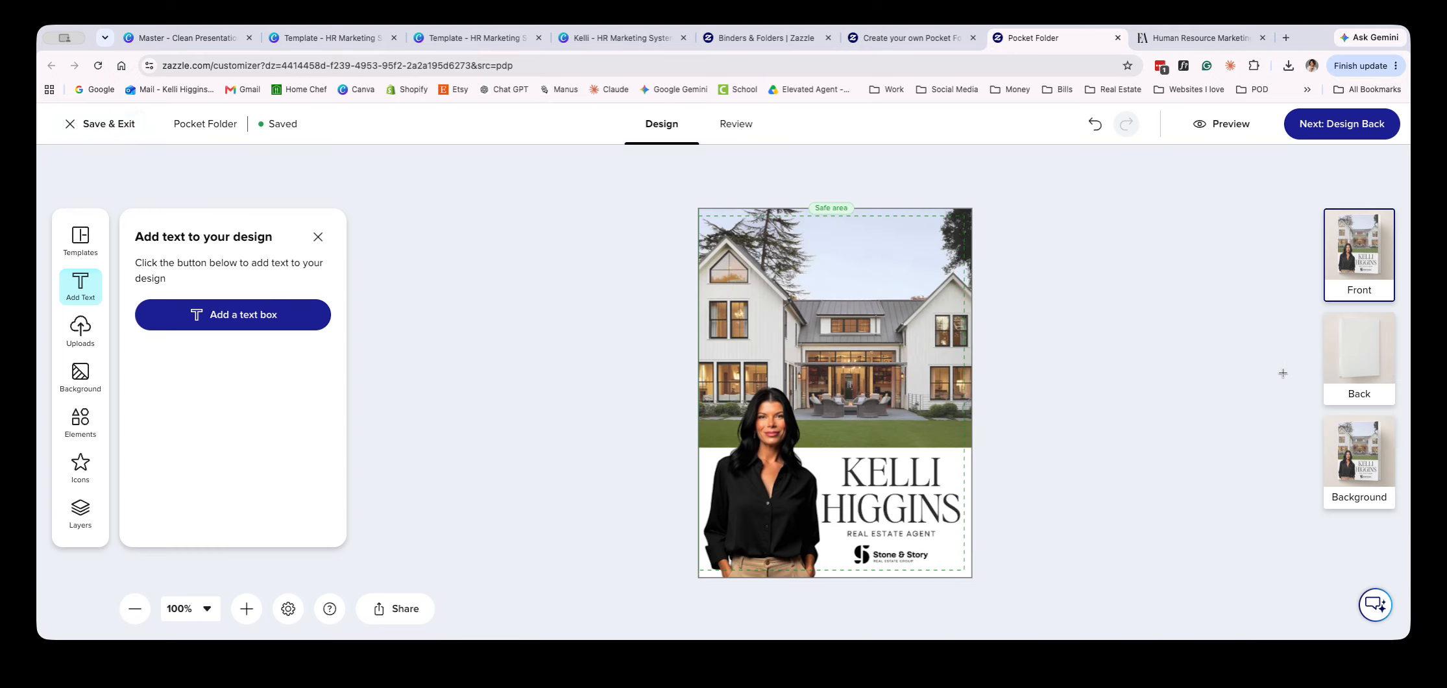
Place the downloaded back cover image with the contact details and QR code on the folder's Back side
left_click(1352, 360)
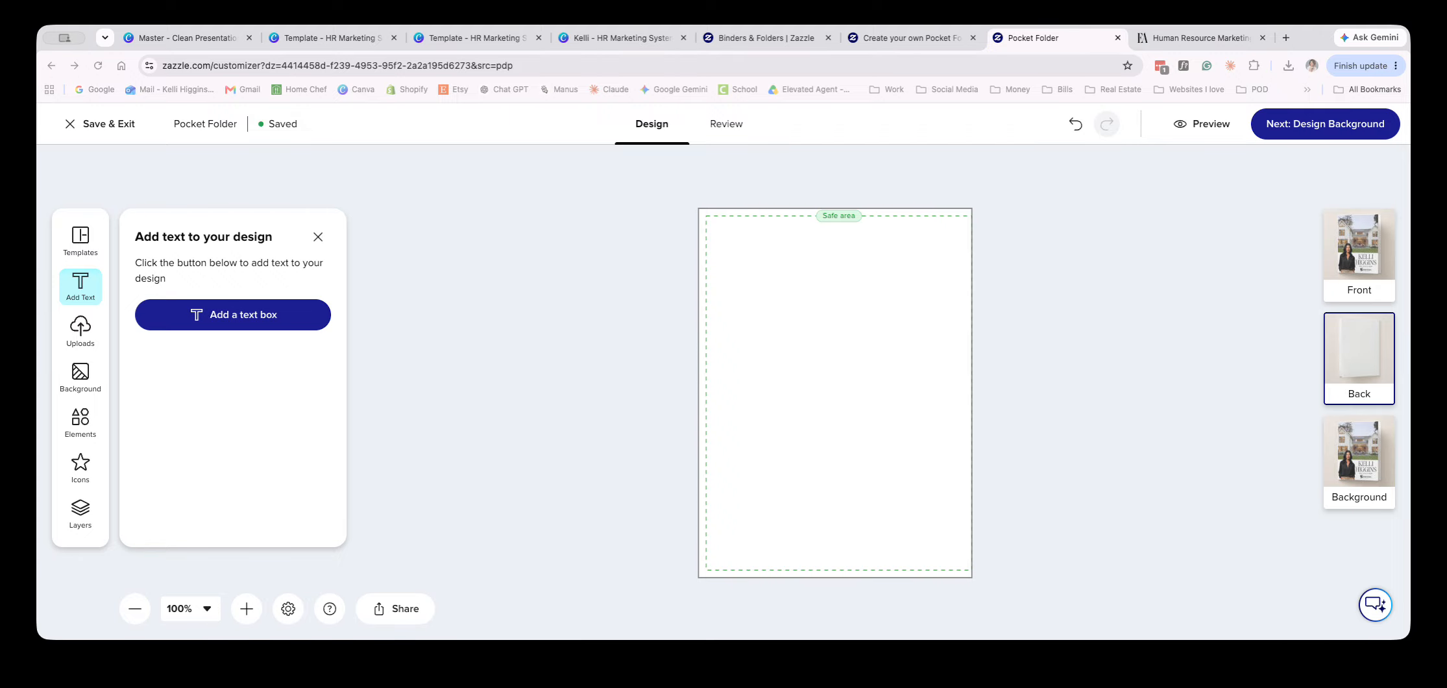
left_click_drag(103, 292, 875, 263)
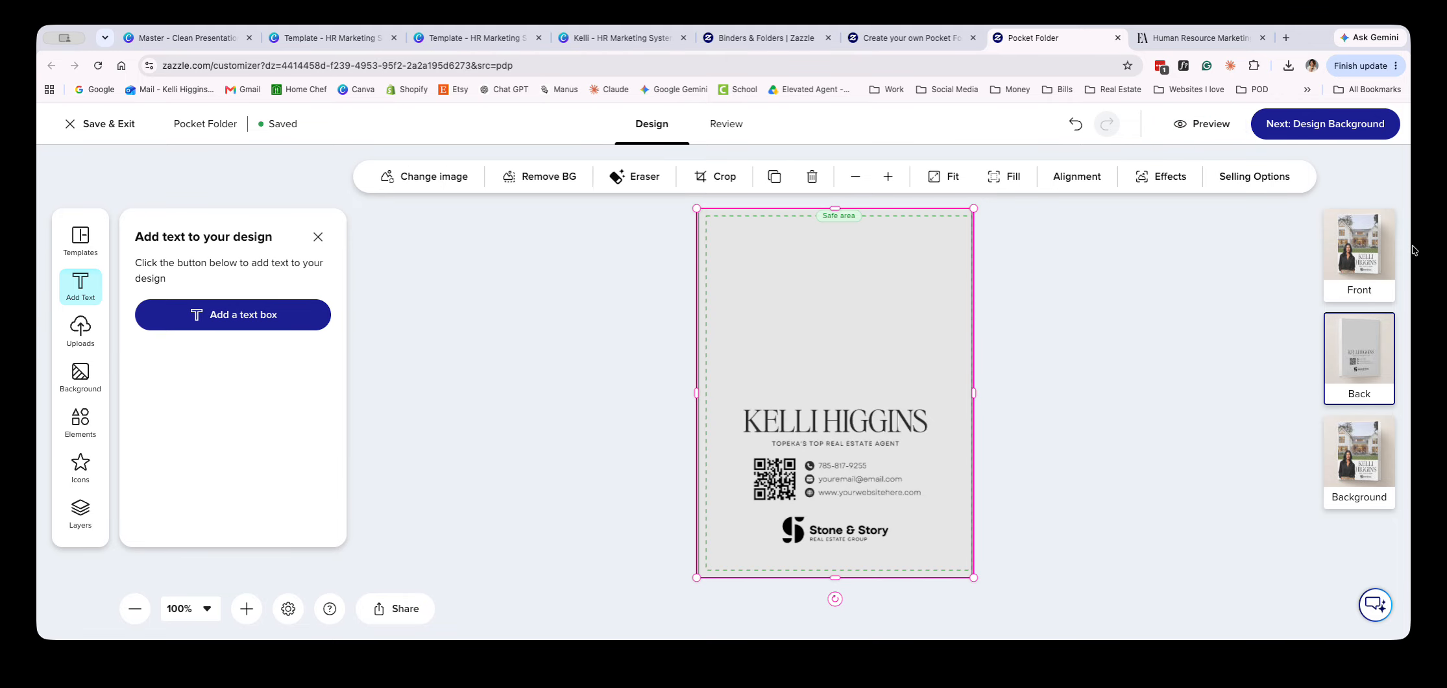
Preview the finished folder's Front, Back, Inside and In Situ mockups, and return to the Front design
left_click(1366, 255)
left_click(1204, 129)
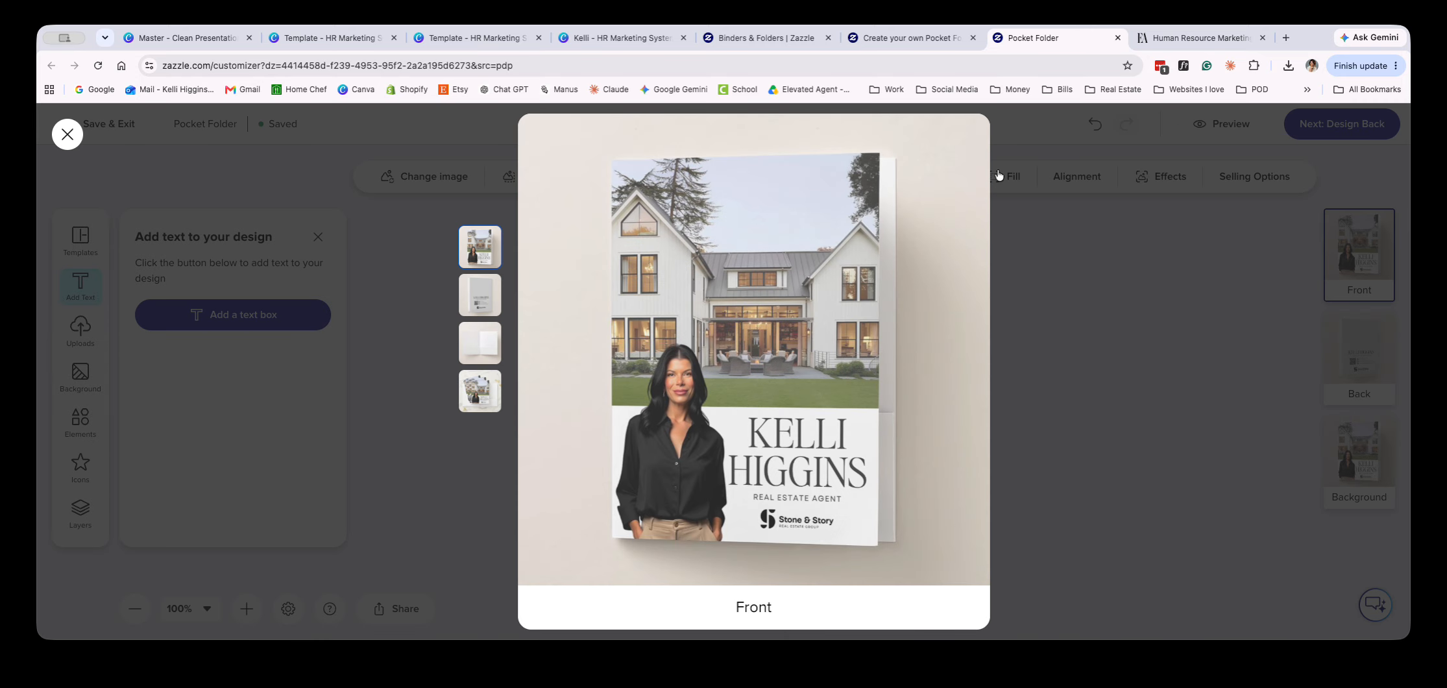
left_click(461, 303)
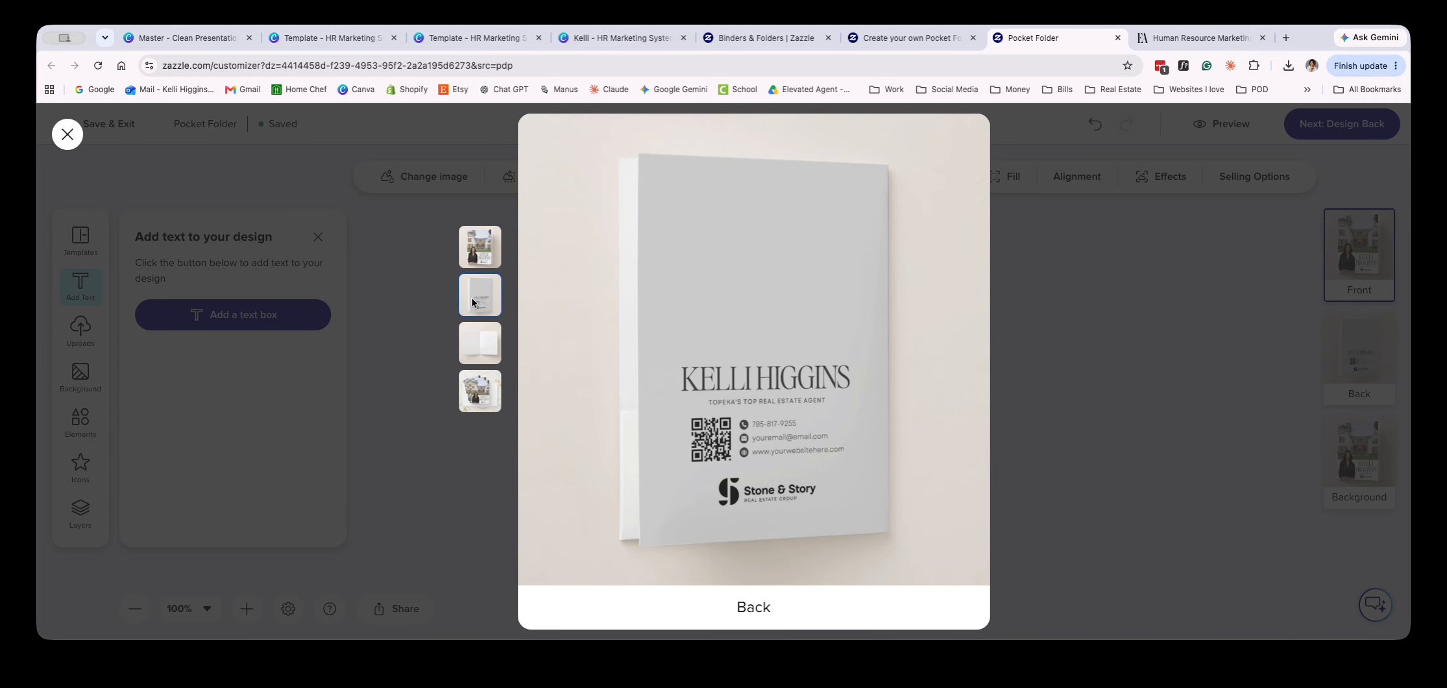
left_click(473, 356)
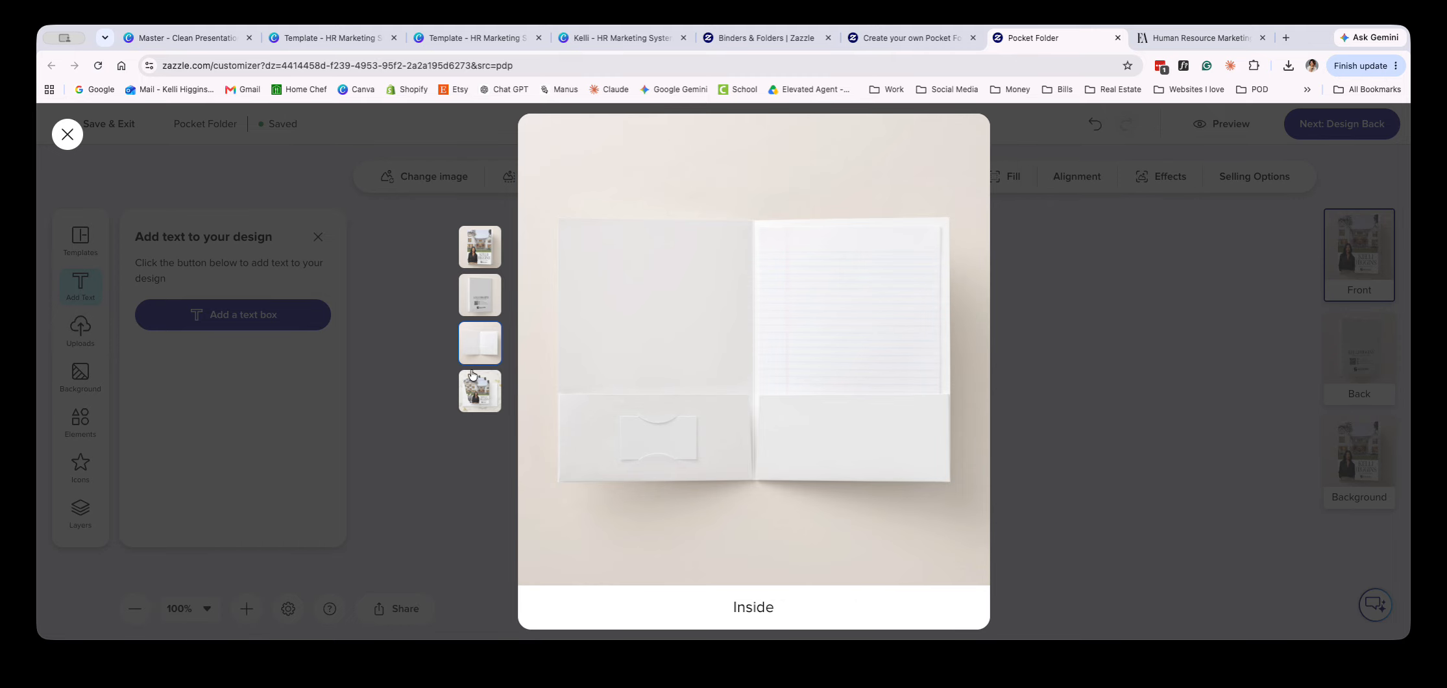
left_click(473, 406)
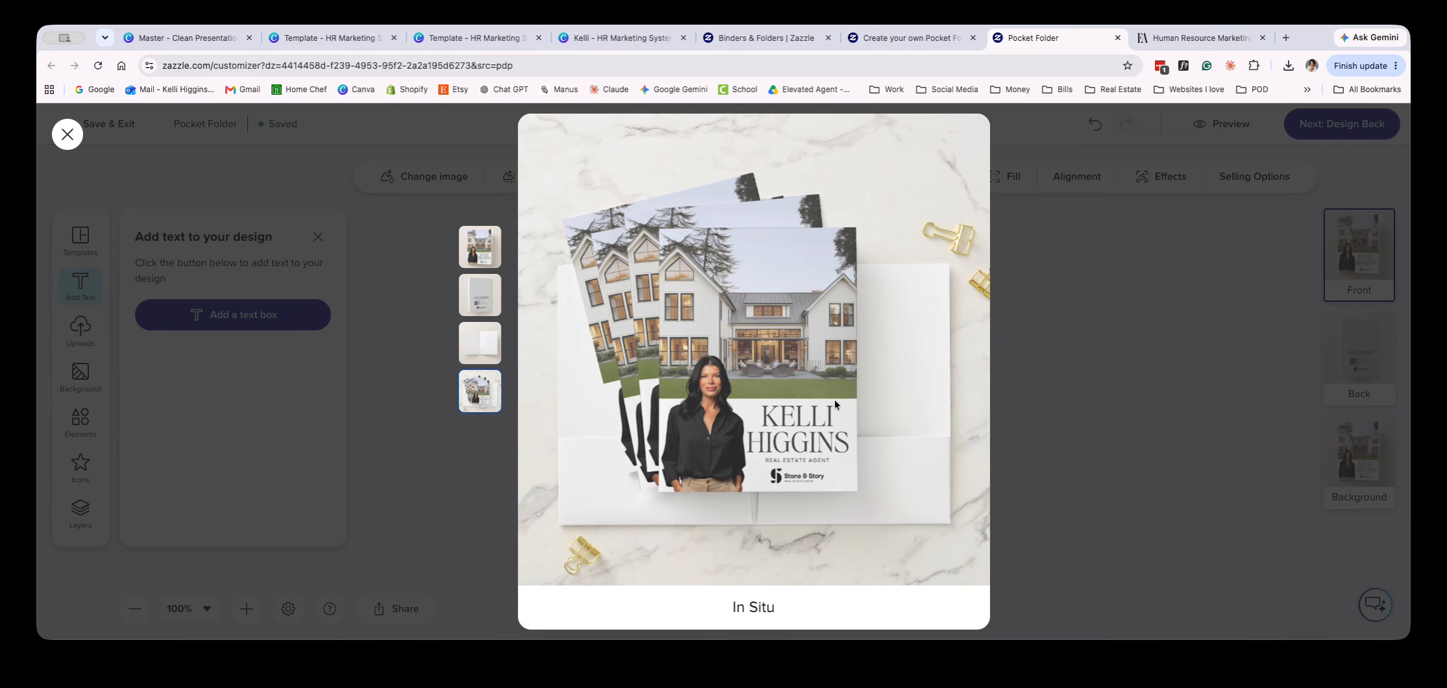
left_click(67, 134)
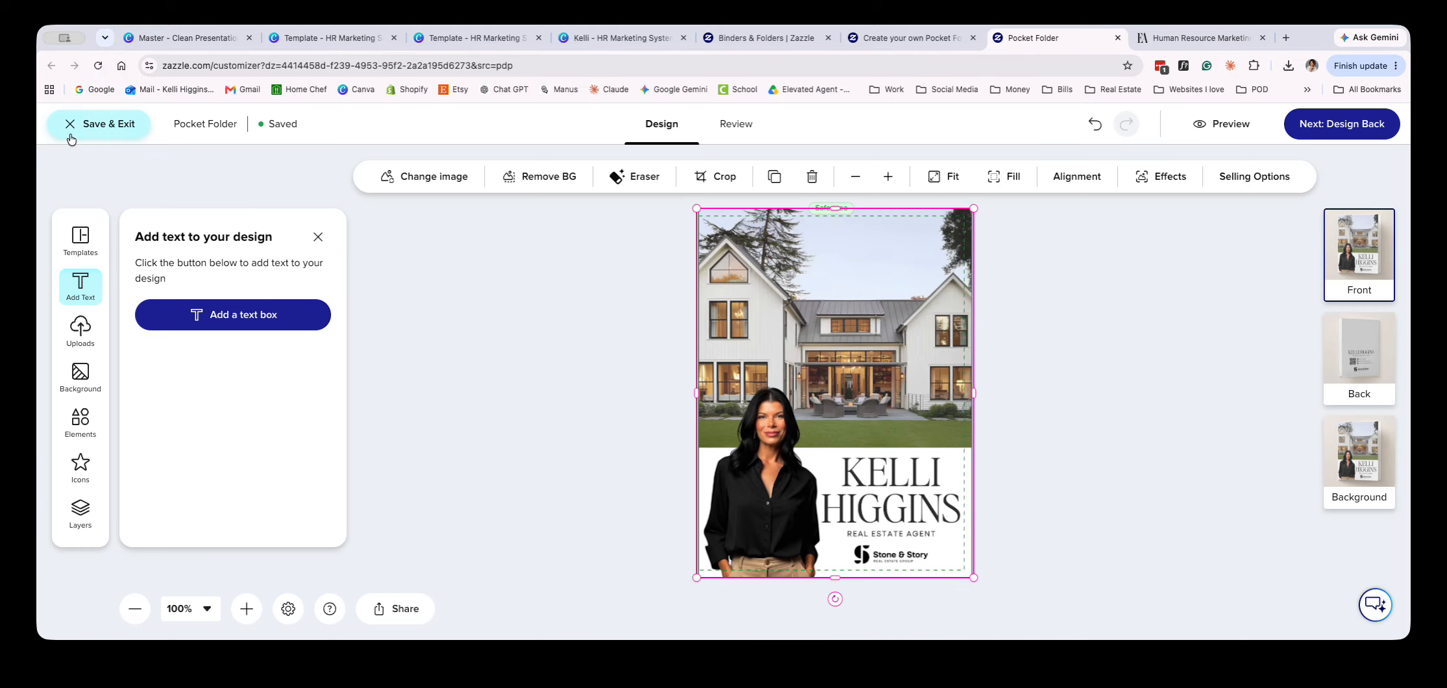
Go through the folder's Back and Background sides and proceed to the design review
left_click(470, 263)
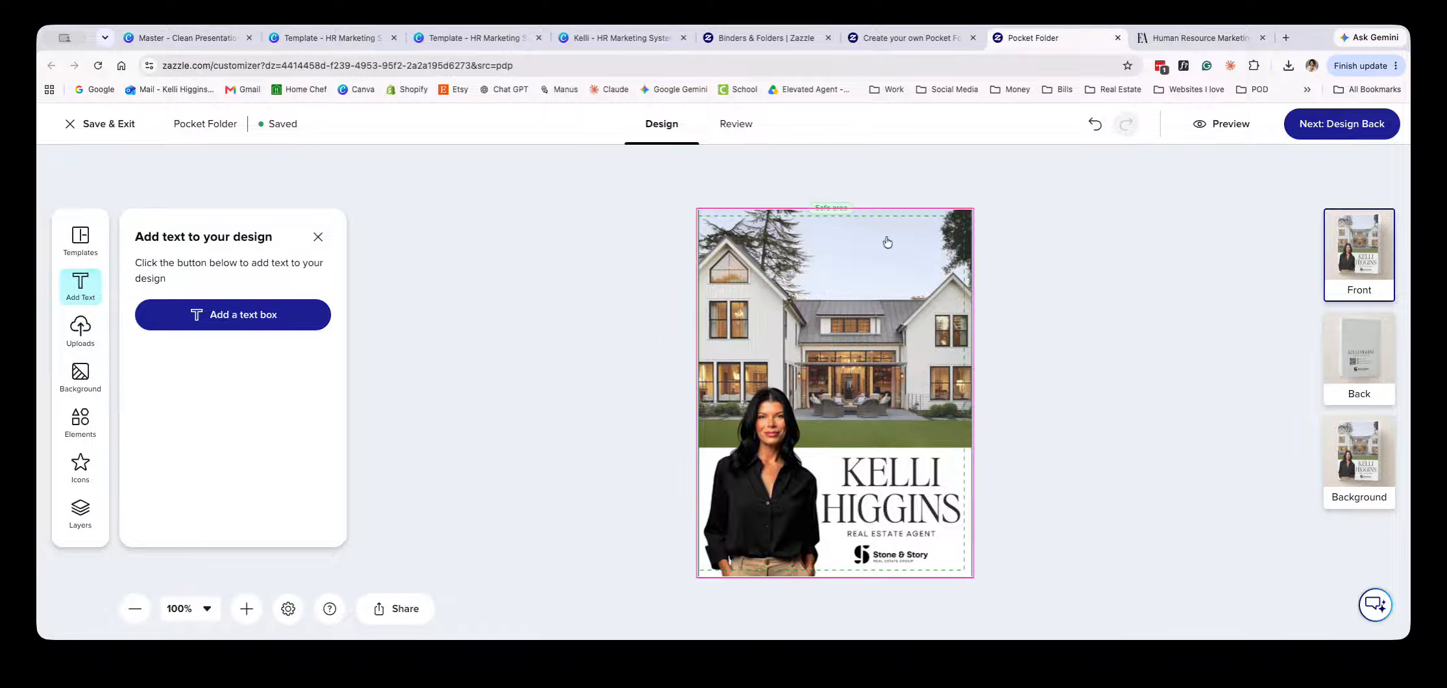
left_click(1346, 131)
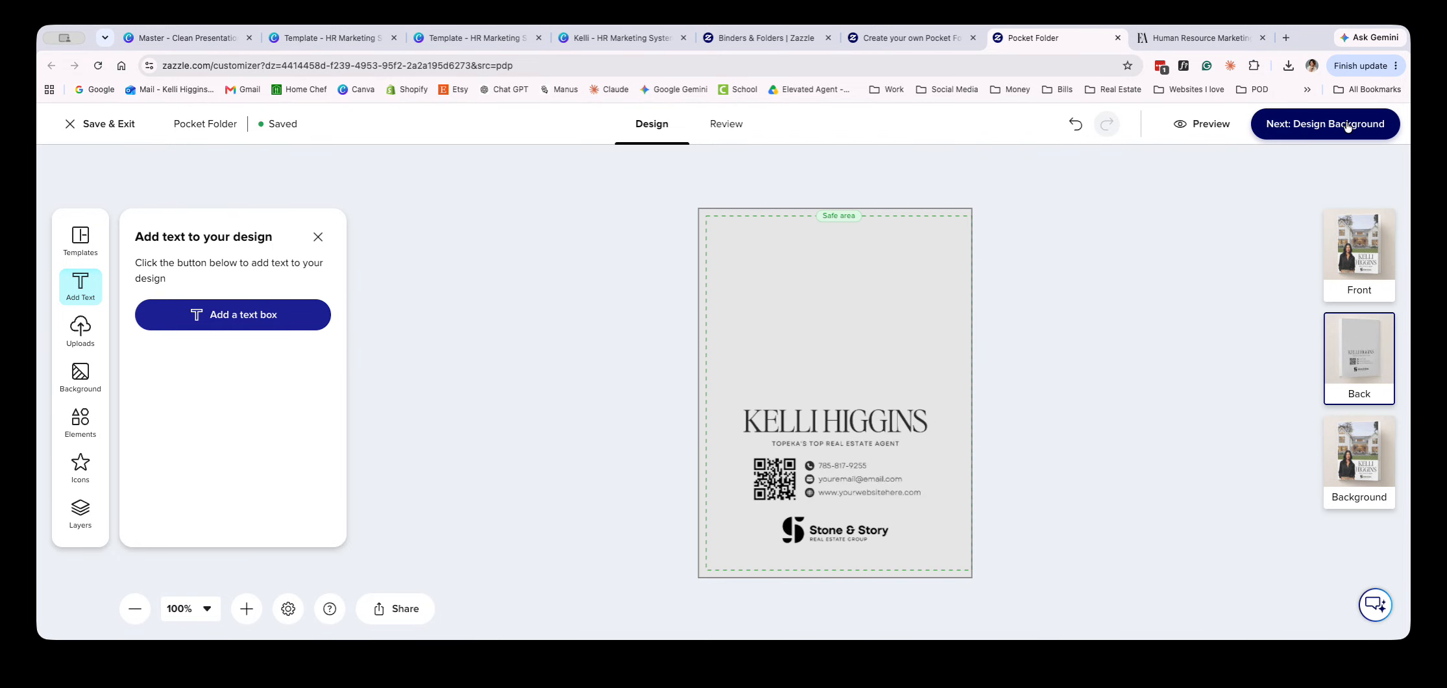
left_click(1347, 127)
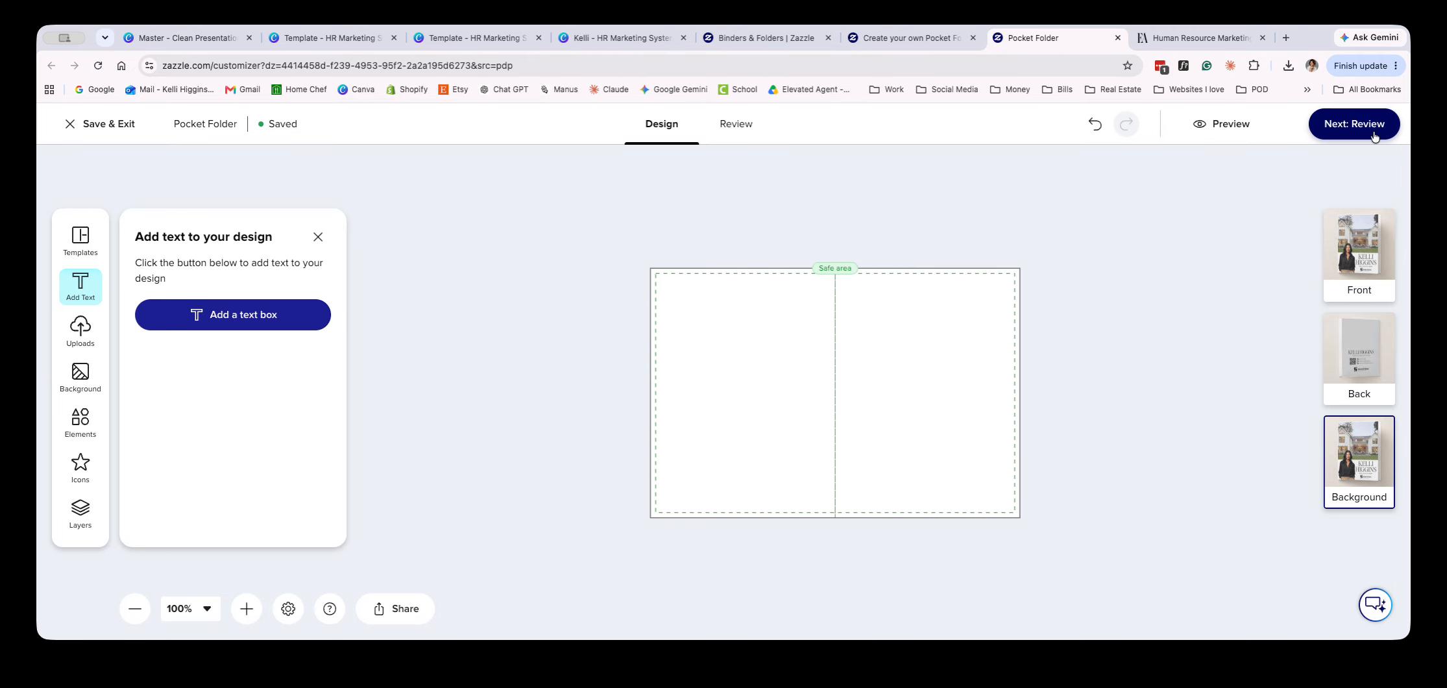
left_click(1332, 136)
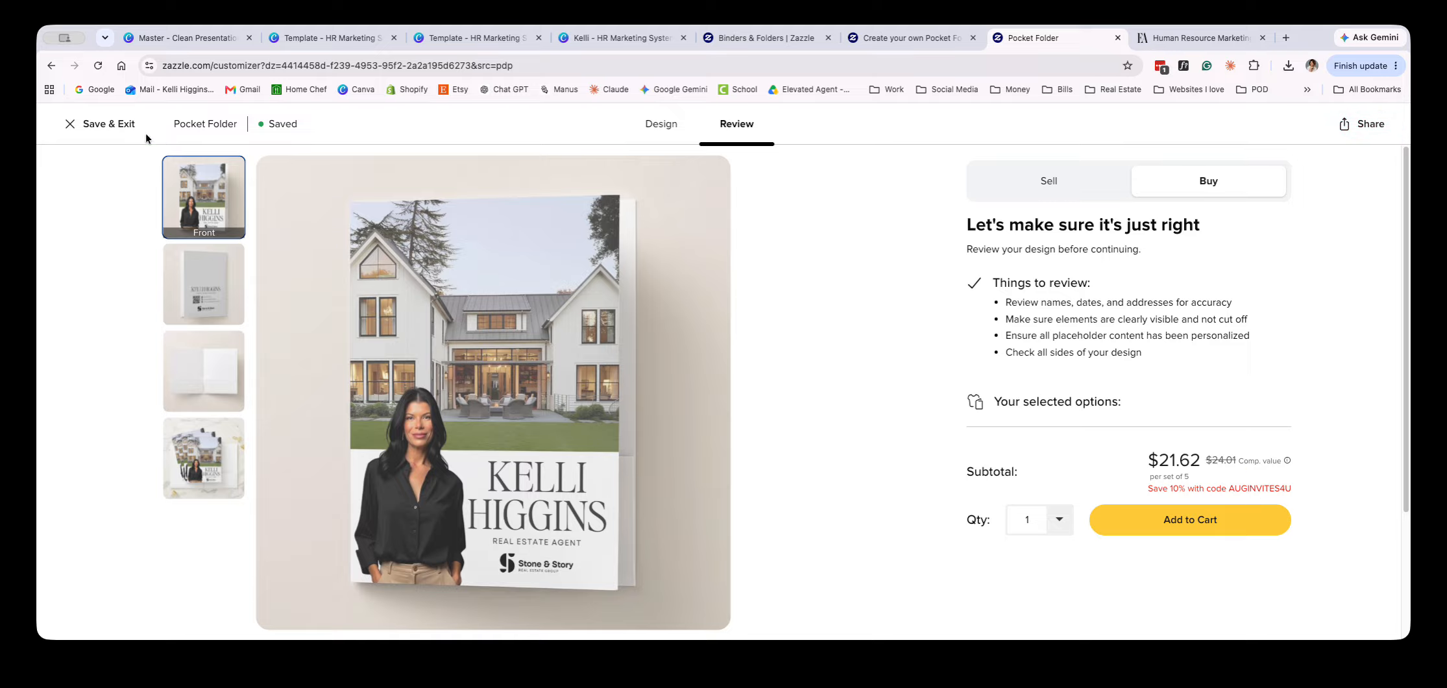
left_click(52, 66)
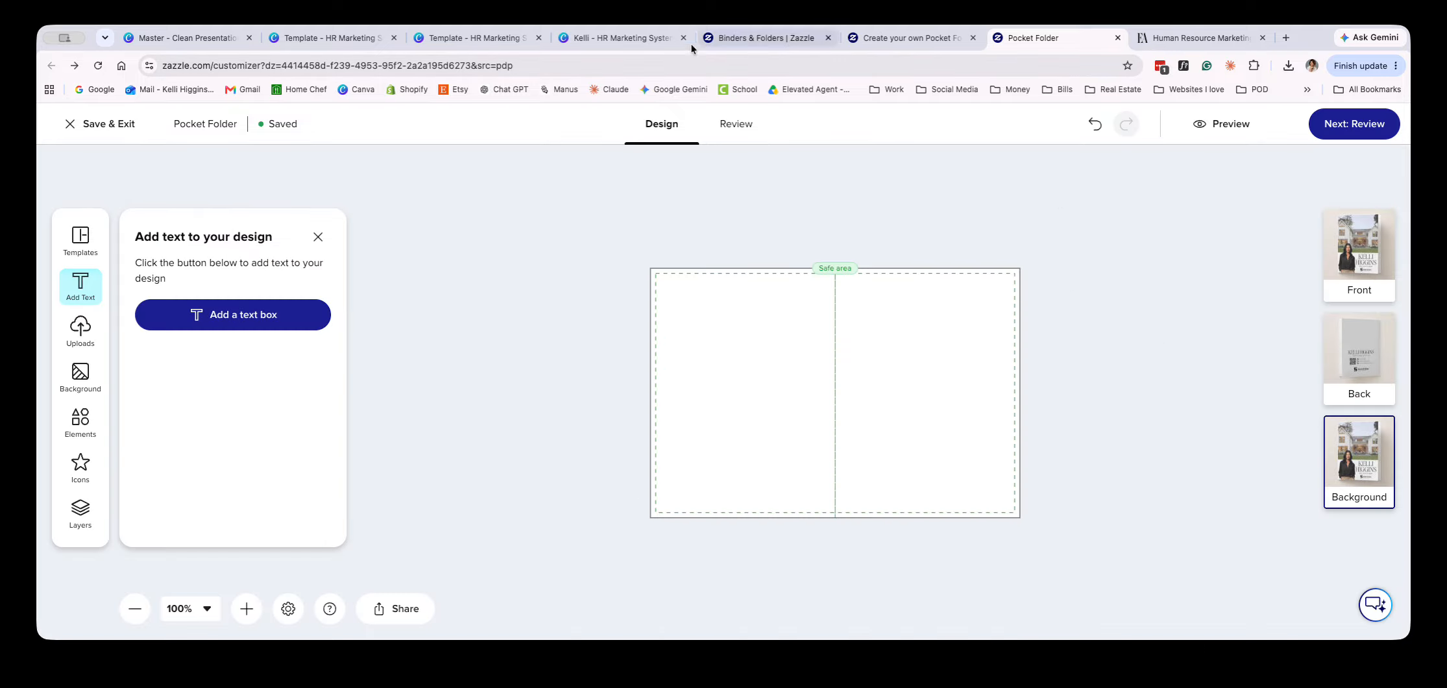
left_click(613, 40)
left_click(480, 39)
left_click(327, 41)
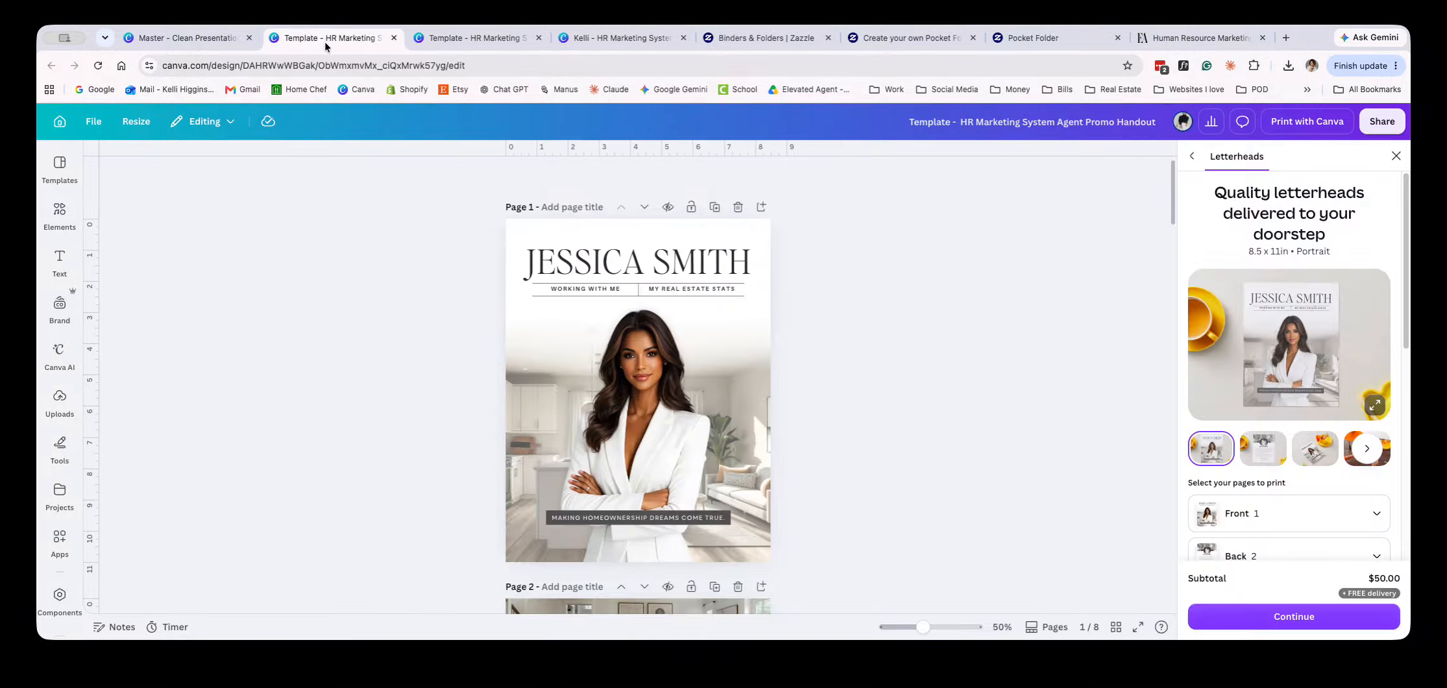
left_click(185, 38)
scroll(663, 495, "up", 5)
left_click(1185, 34)
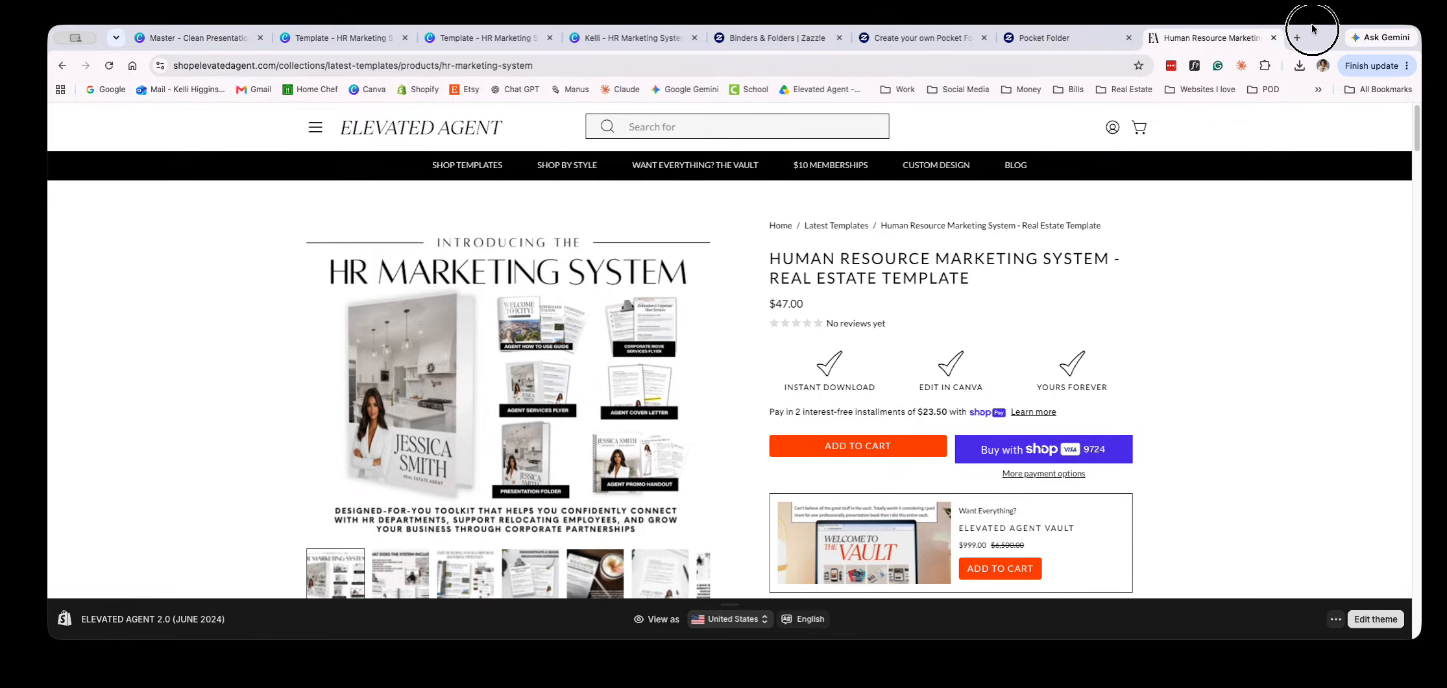
left_click(1007, 34)
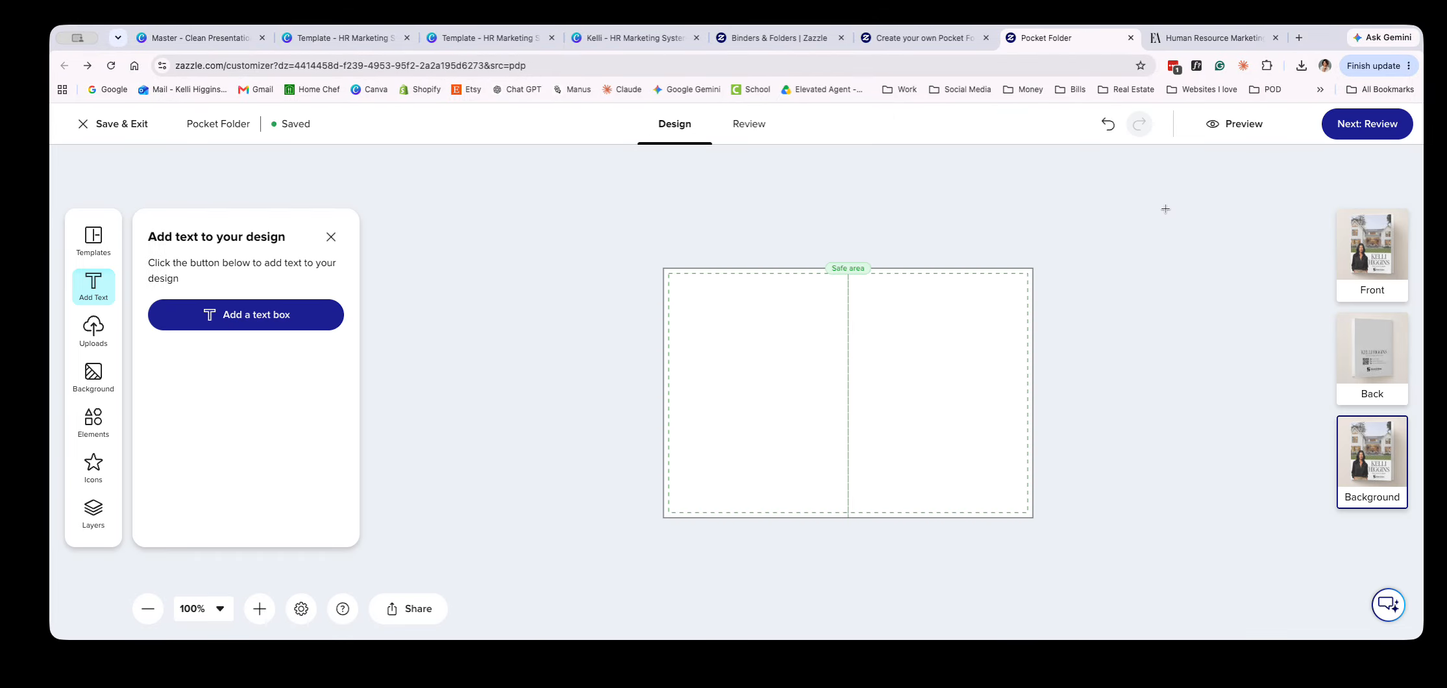
Proceed to the folder's review and set the order quantity to 5 folder sets
left_click(1390, 138)
left_click(1389, 136)
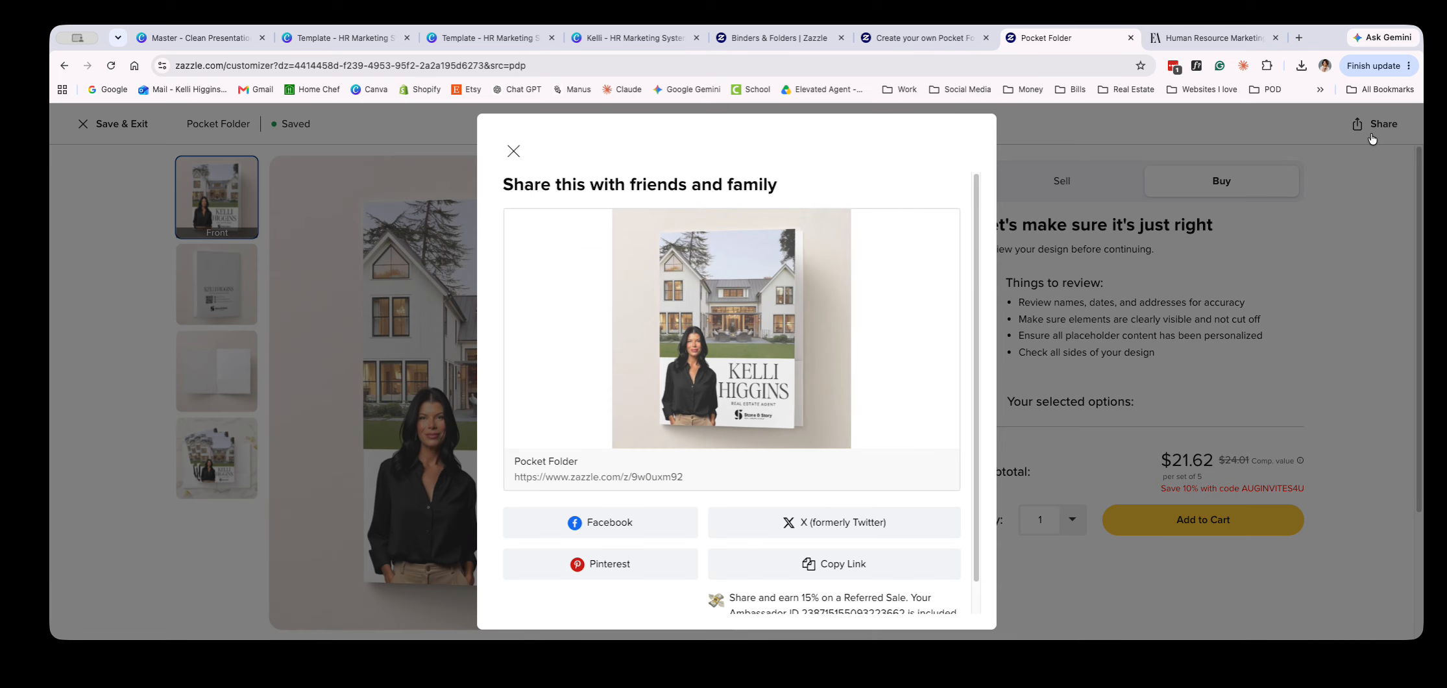
left_click(514, 151)
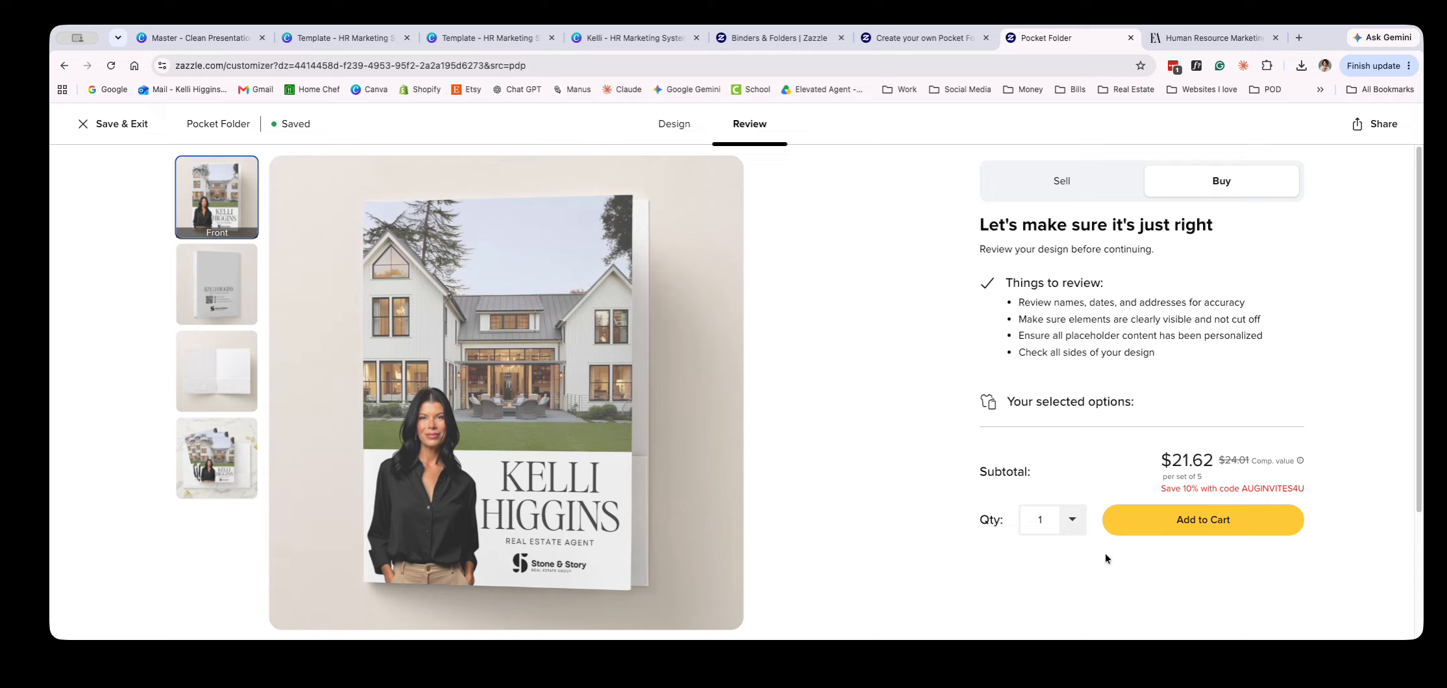
left_click(1072, 520)
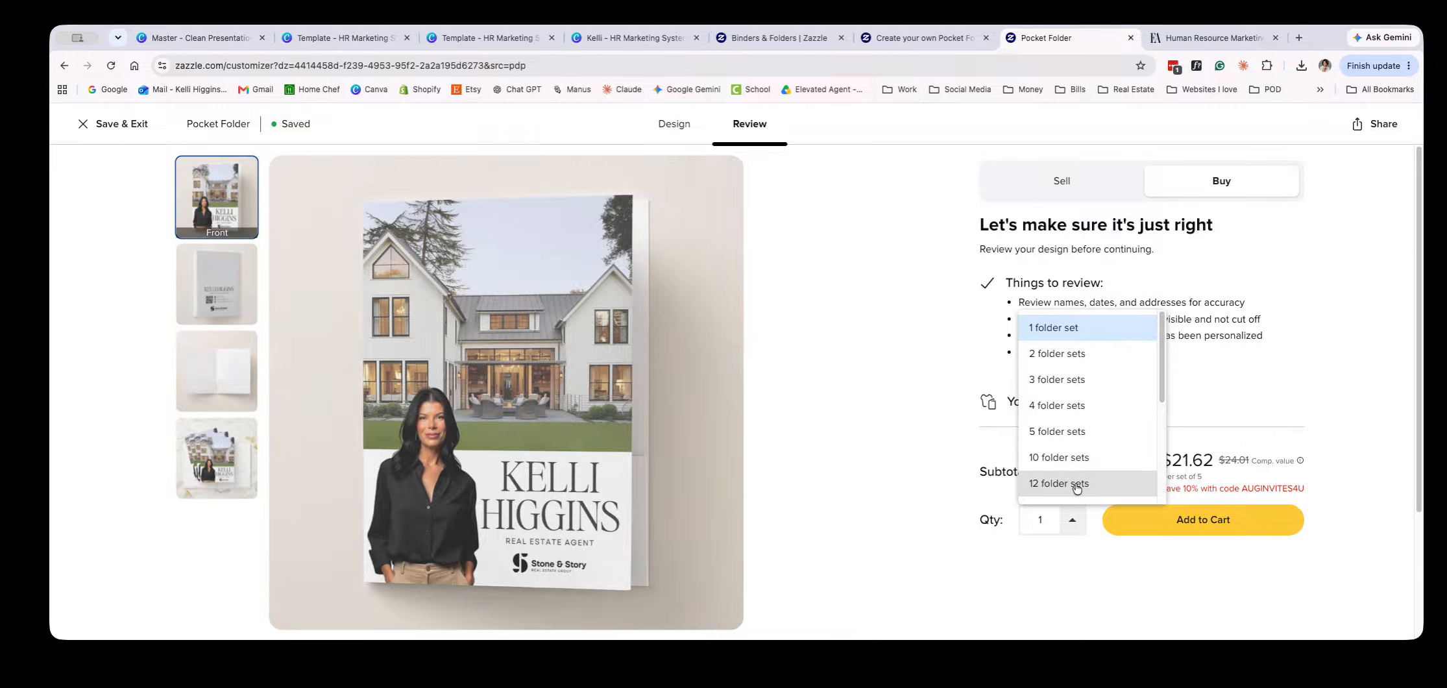
left_click(1047, 330)
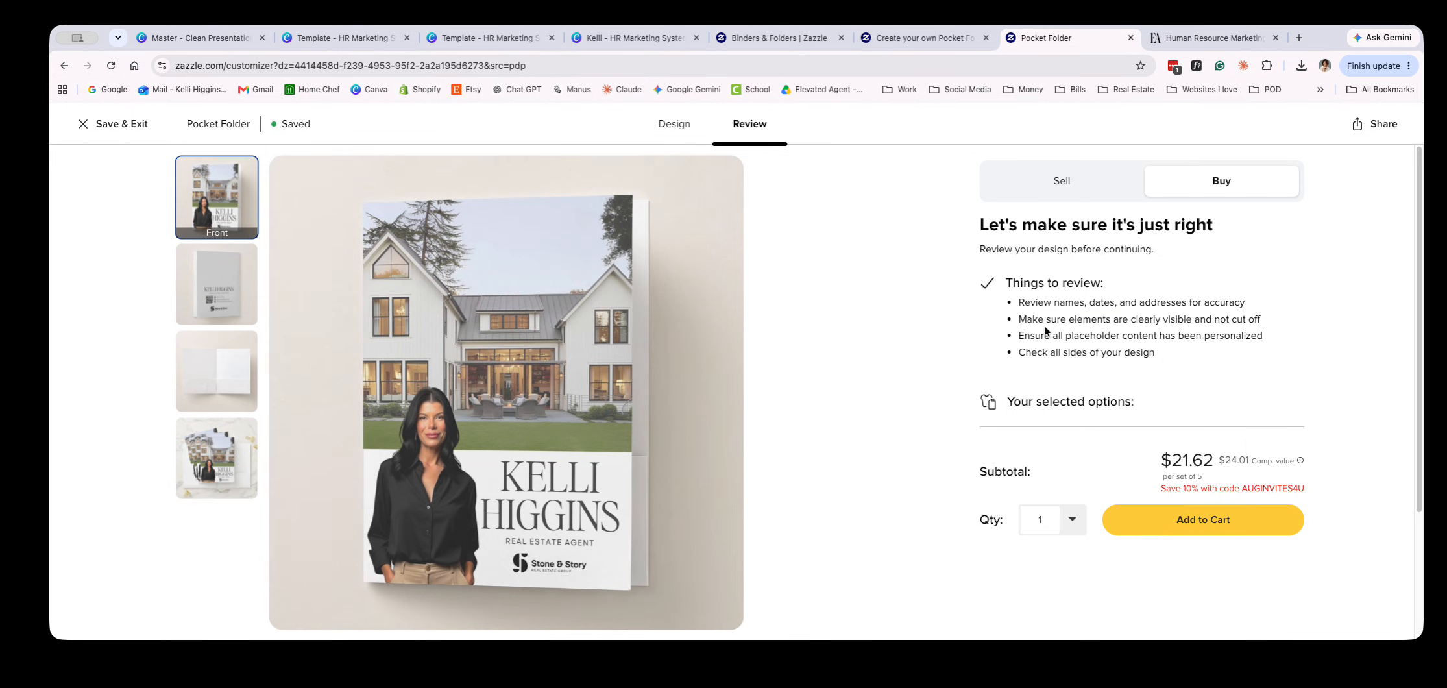
left_click_drag(1210, 484, 1152, 461)
left_click(1067, 526)
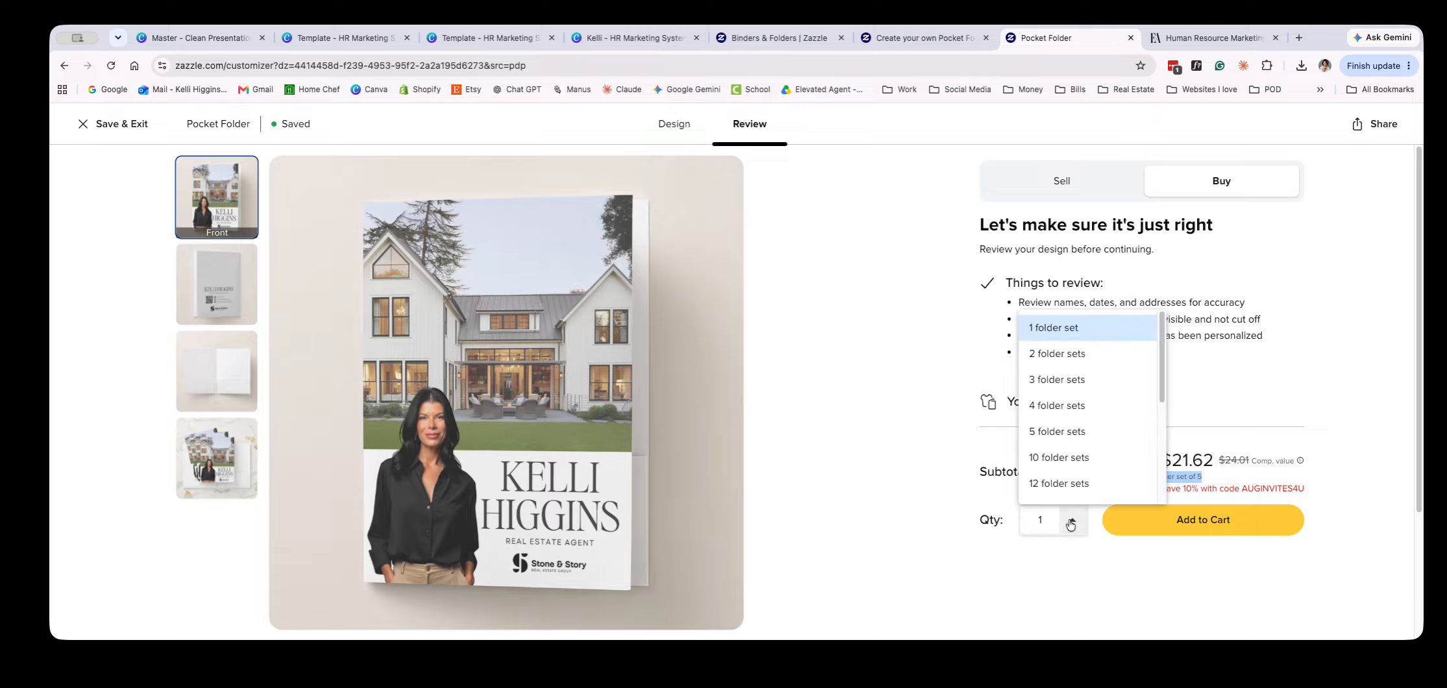
left_click(1072, 432)
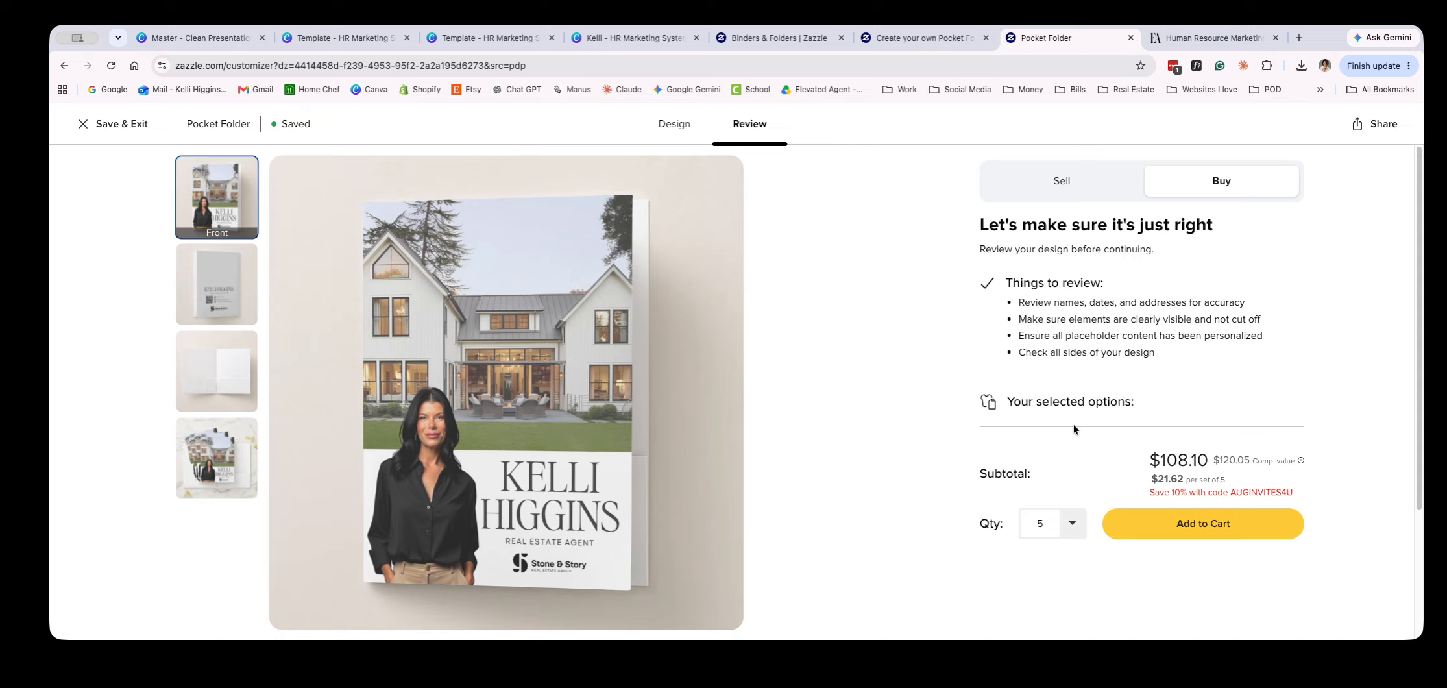
Add the Pocket Folder order to the cart and review the shopping cart
left_click_drag(1148, 462, 1354, 488)
left_click(1178, 525)
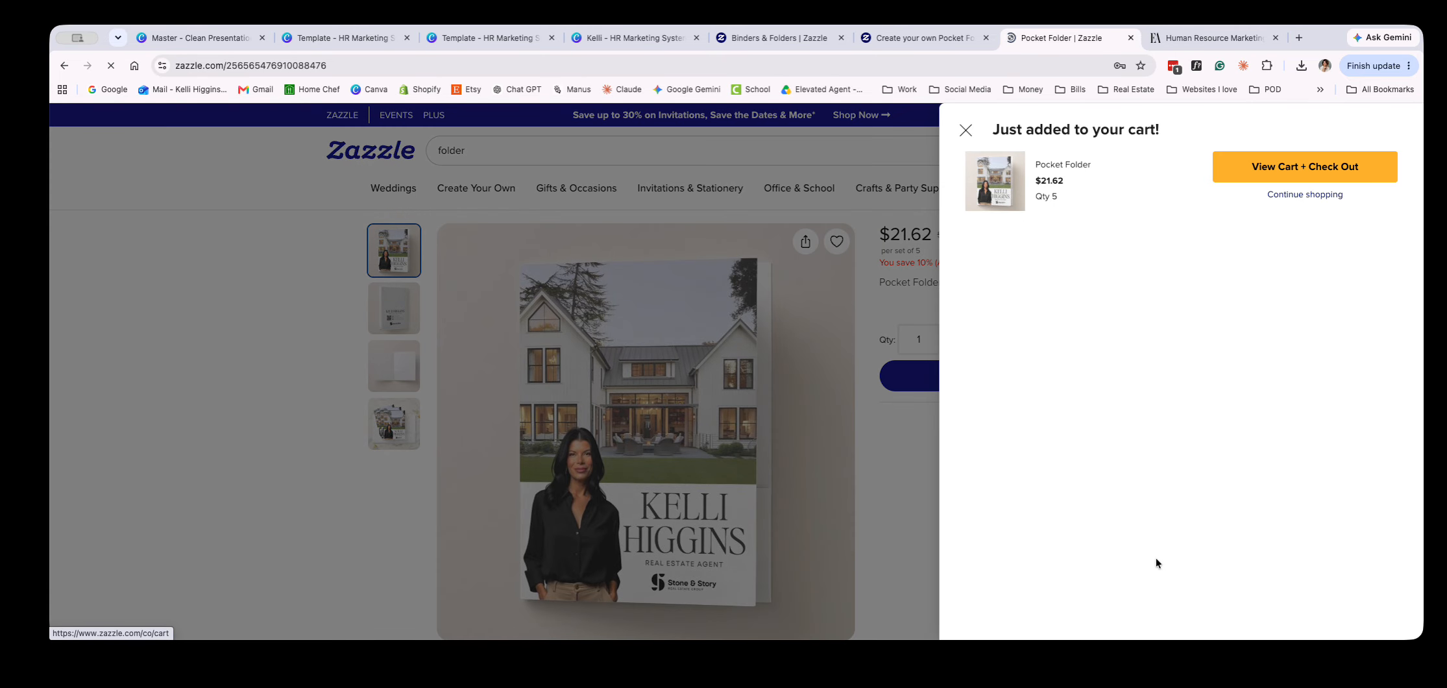
left_click(1256, 166)
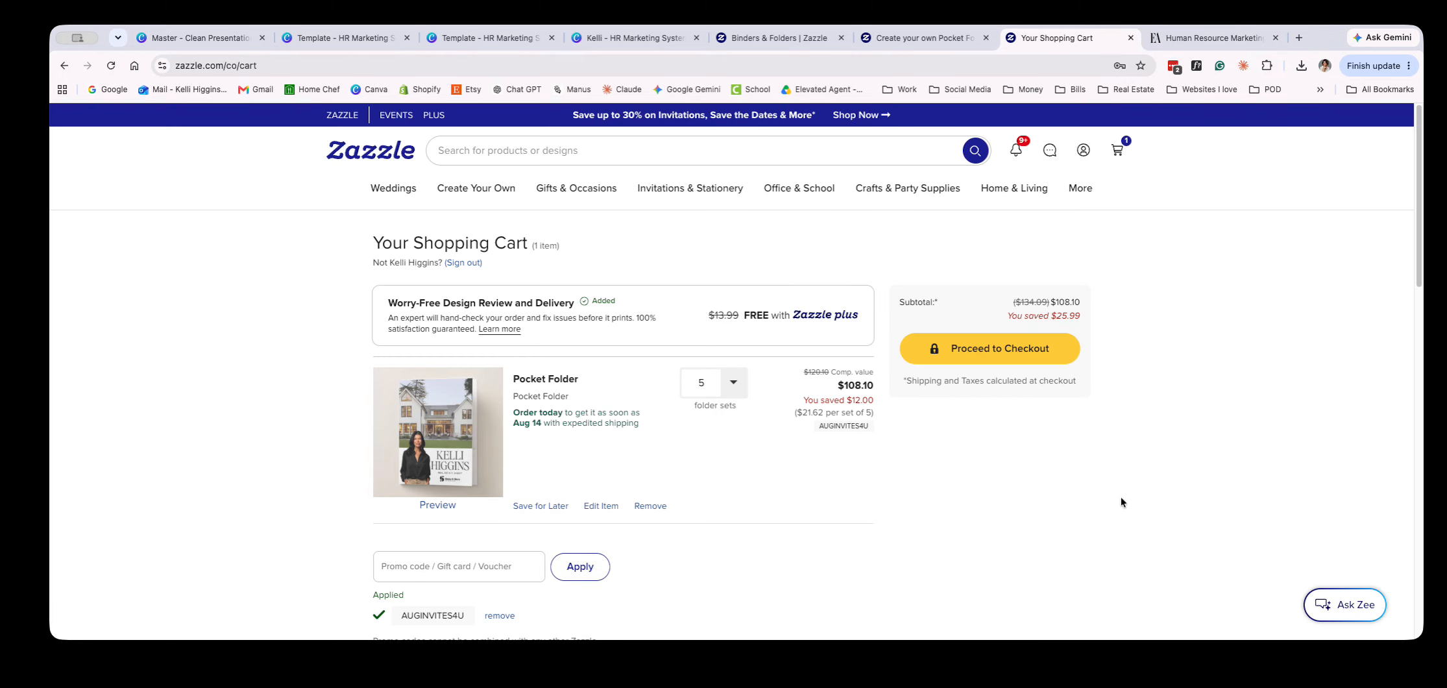
scroll(1040, 519, "down", 3)
scroll(1038, 520, "up", 3)
Switch to Canva, check the finished folder covers in the Master - Clean Presentation Folder design, and close that design
left_click(344, 39)
left_click(211, 42)
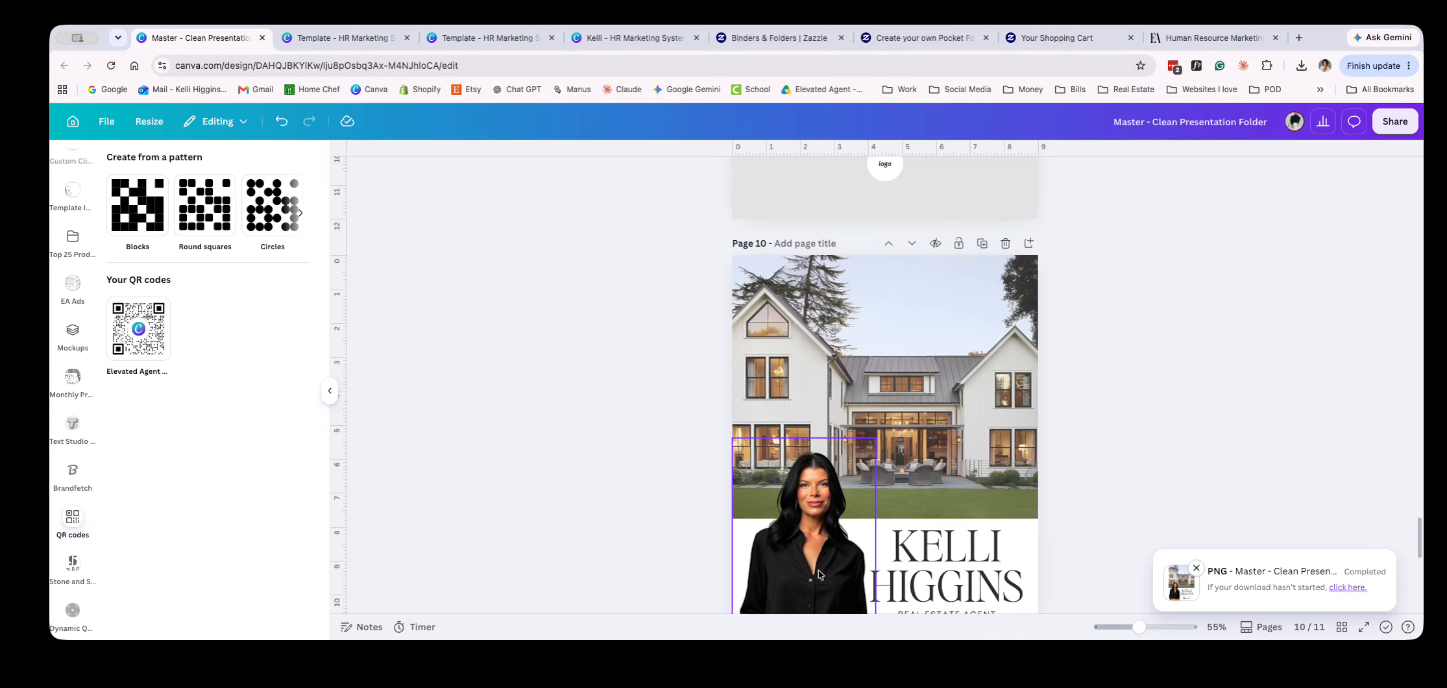
scroll(817, 574, "down", 5)
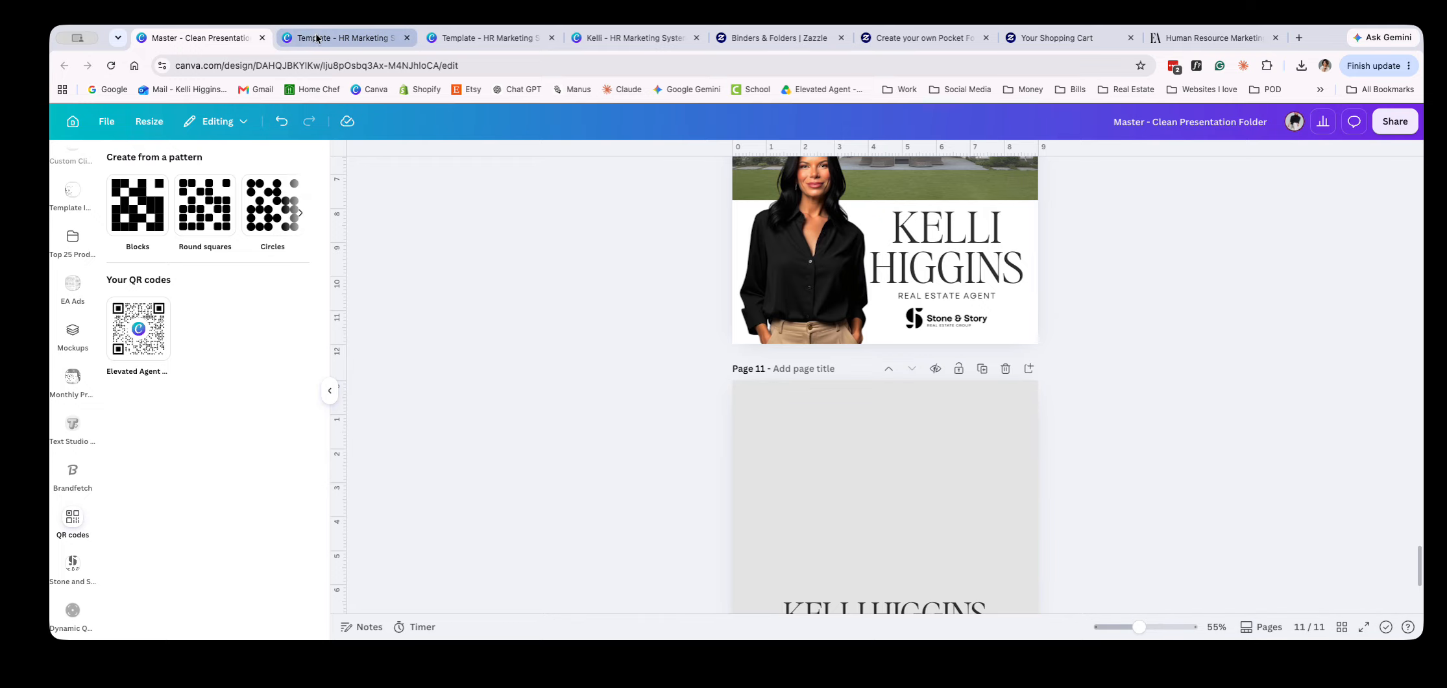
left_click(263, 37)
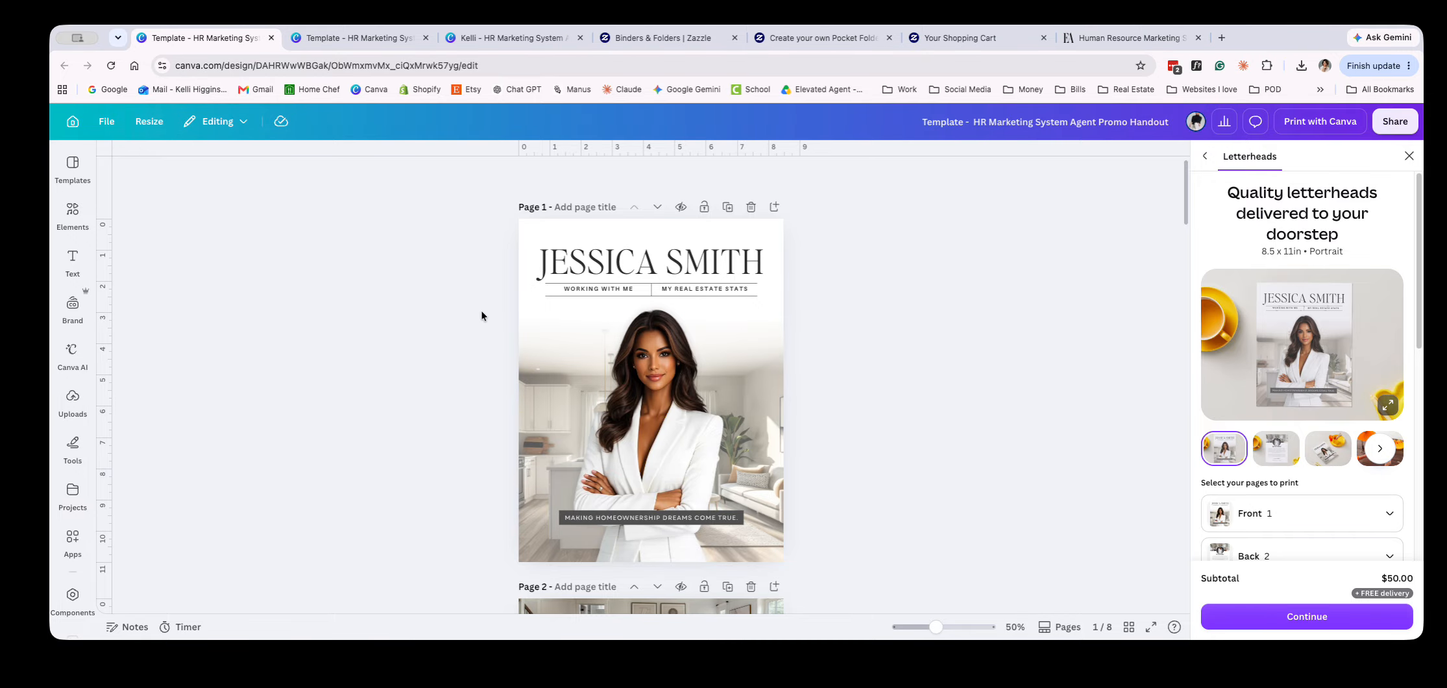
Look through all pages of the HR Marketing System Agent Promo Handout template and close its Letterheads print options
scroll(409, 411, "down", 7)
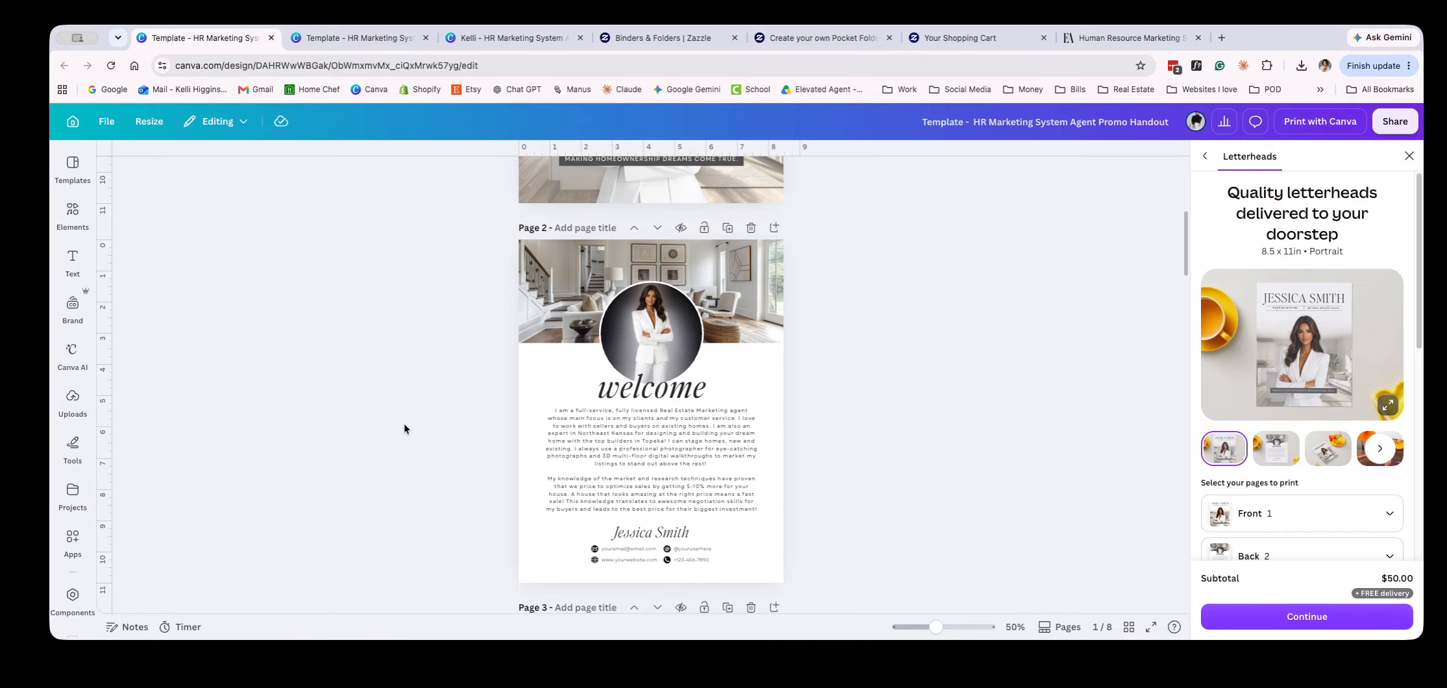
scroll(402, 430, "down", 15)
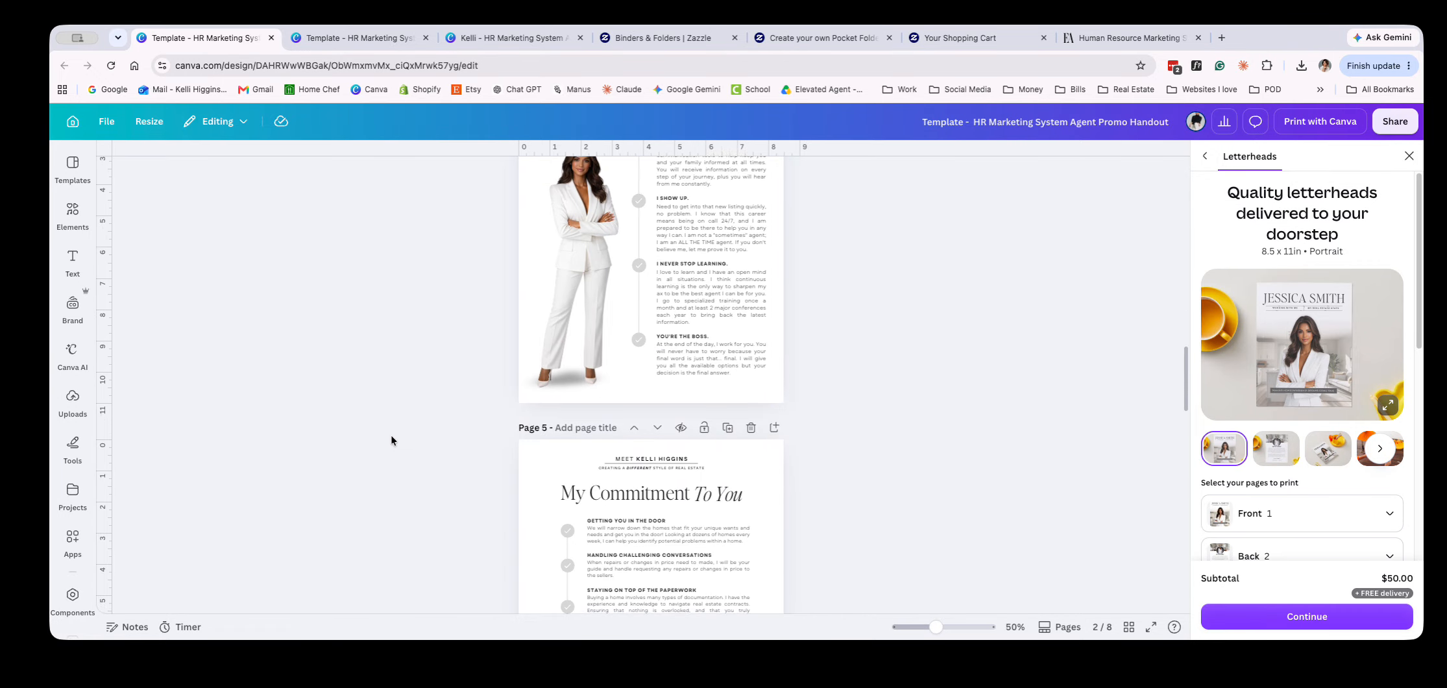
scroll(387, 441, "up", 5)
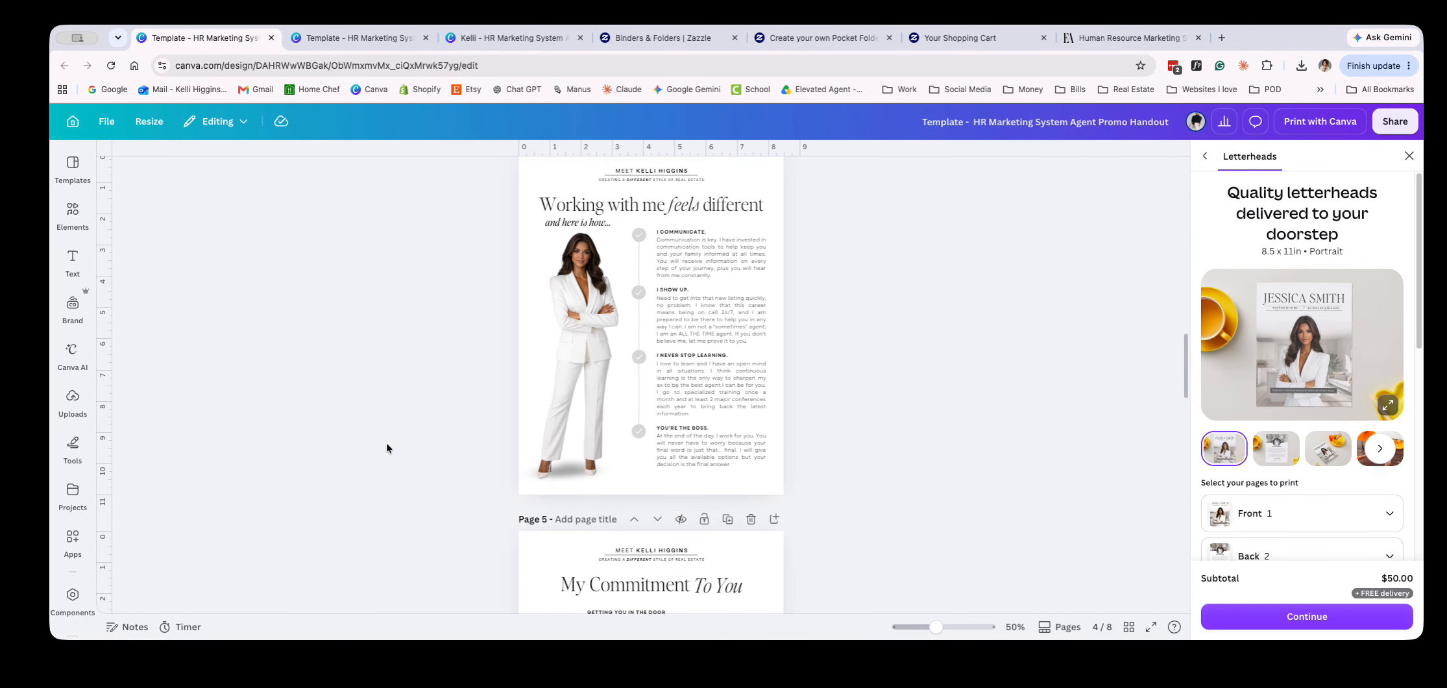
scroll(387, 442, "down", 1)
scroll(386, 445, "down", 7)
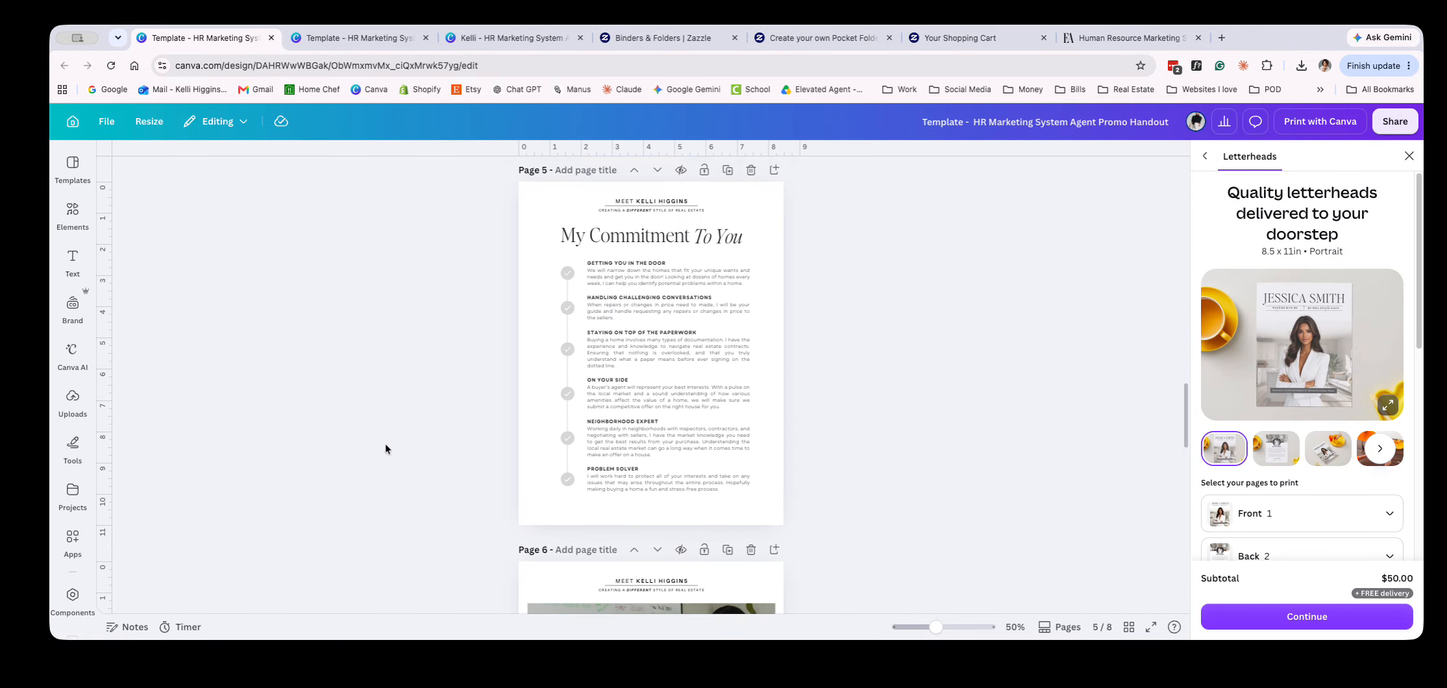
scroll(383, 445, "down", 8)
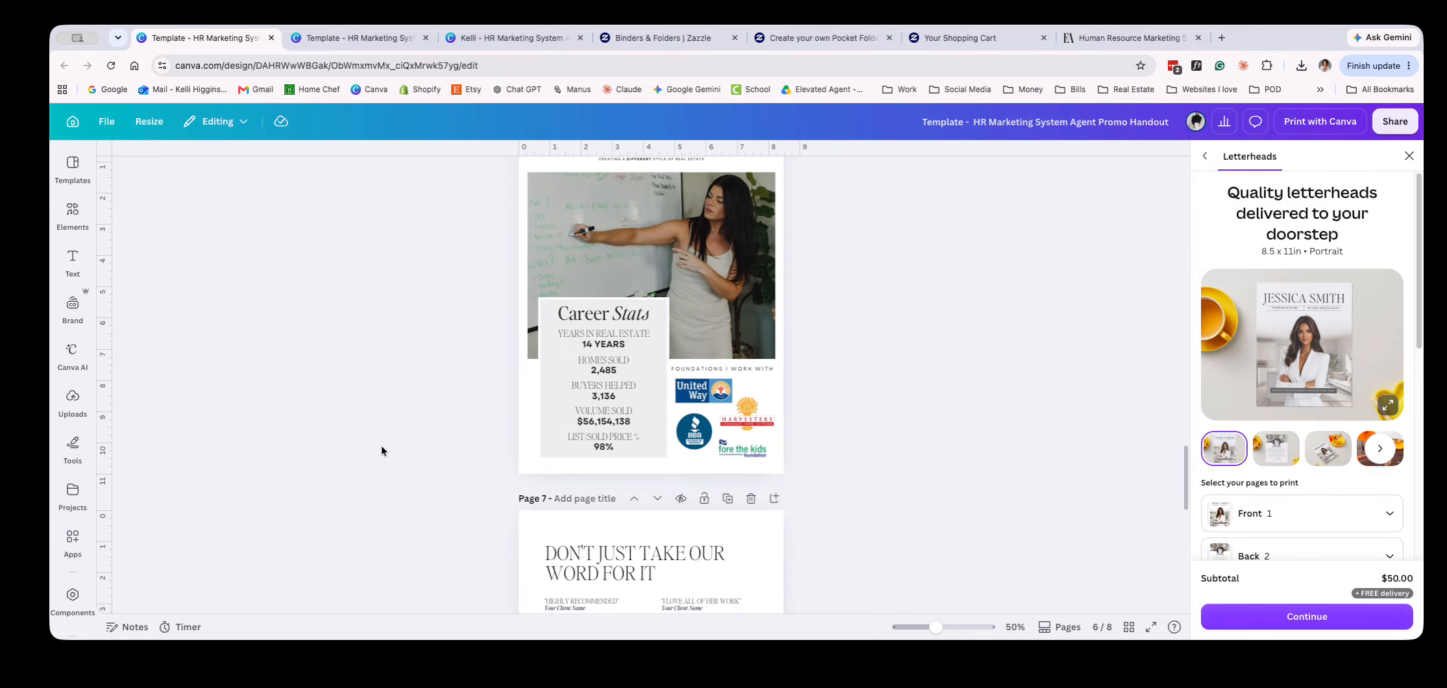
scroll(380, 452, "down", 8)
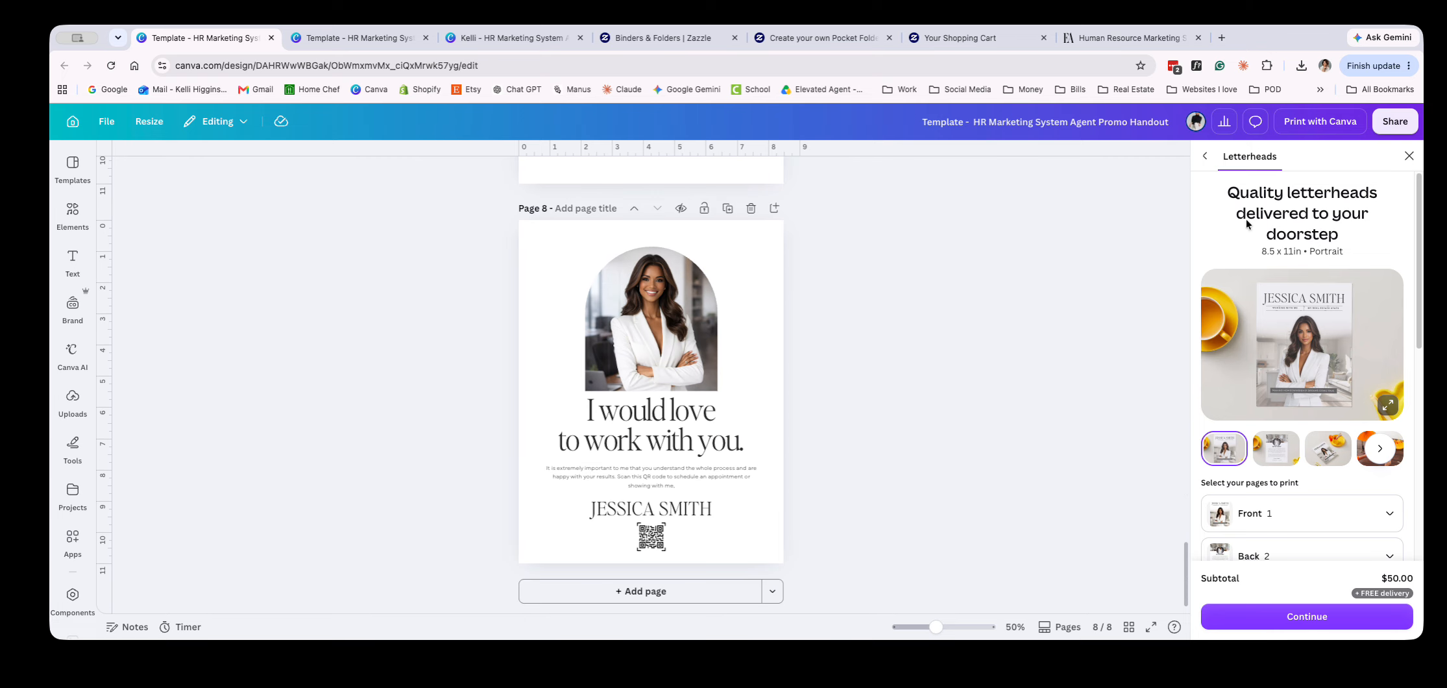
left_click(1411, 155)
scroll(941, 510, "up", 20)
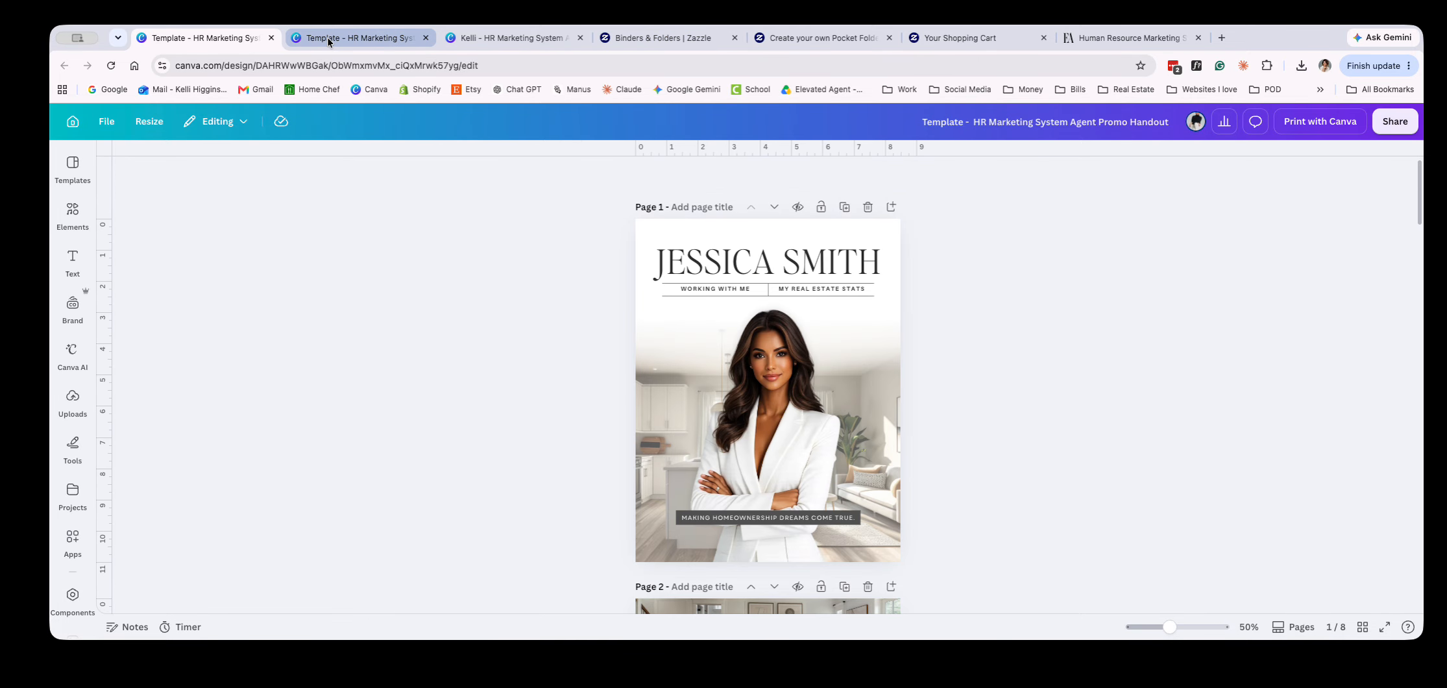
Switch to the personalized Agent Promo Handout design and examine its pages, including the replaced agent photos and the career stats
left_click(471, 36)
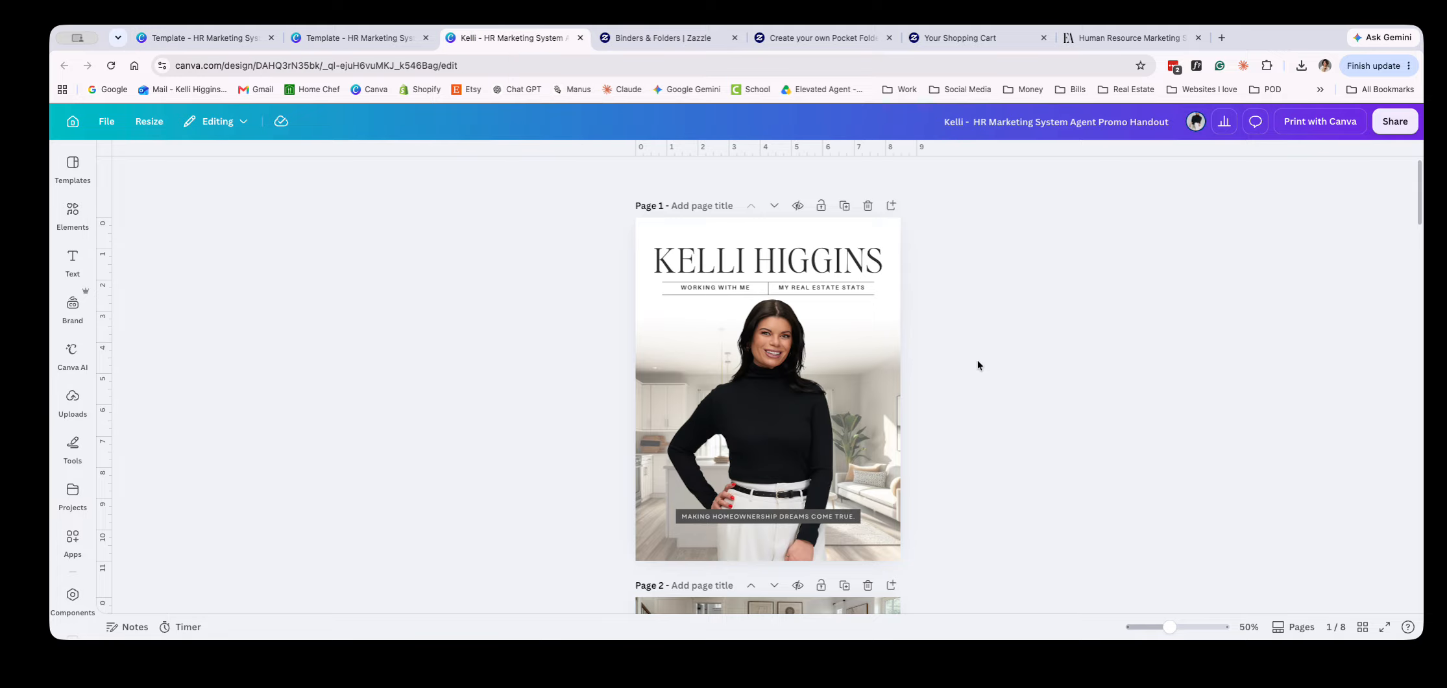
scroll(977, 365, "down", 5)
scroll(975, 367, "down", 1)
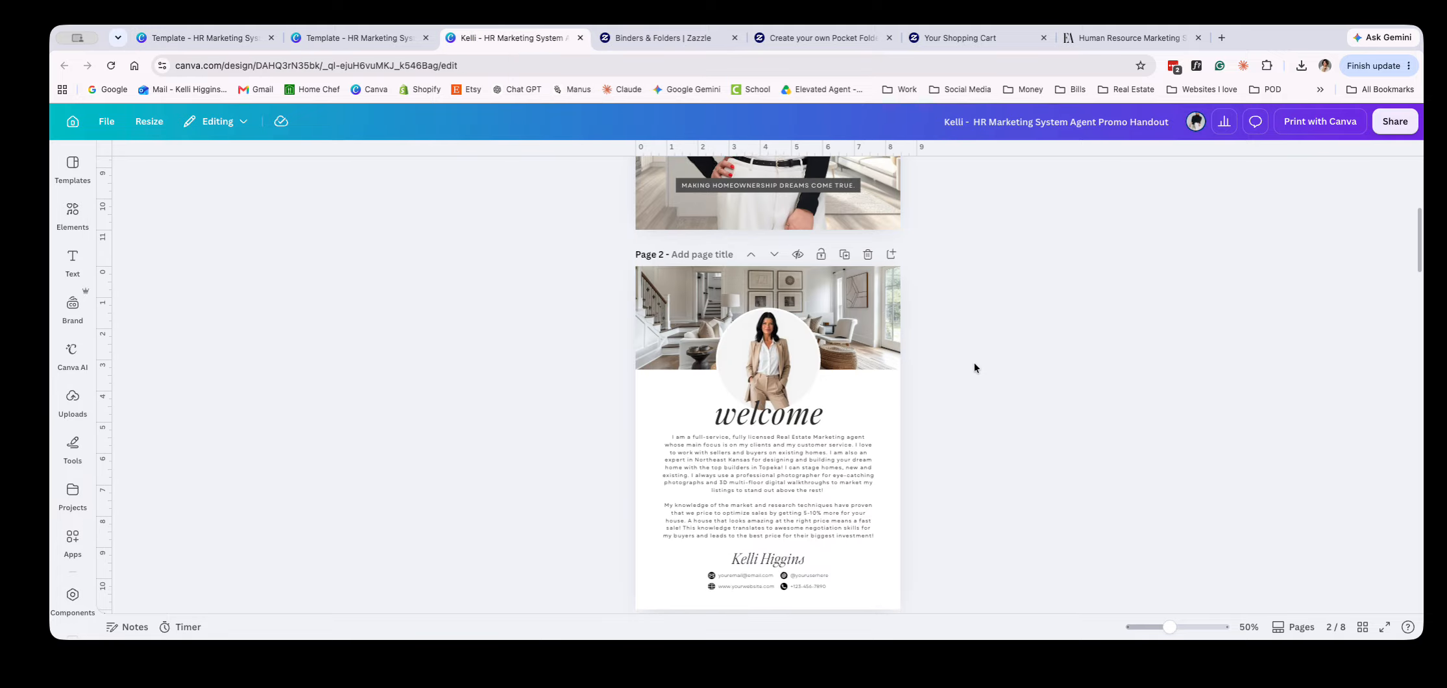
scroll(909, 456, "down", 12)
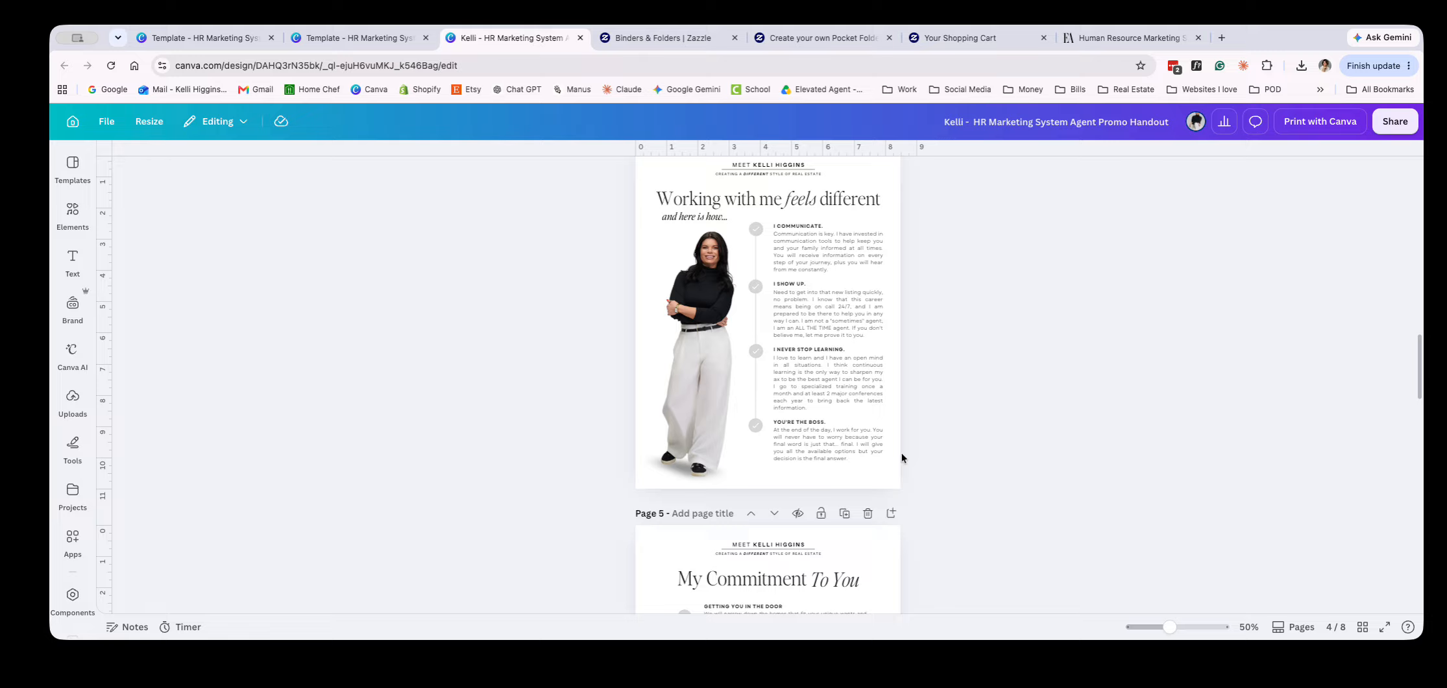
scroll(901, 453, "down", 10)
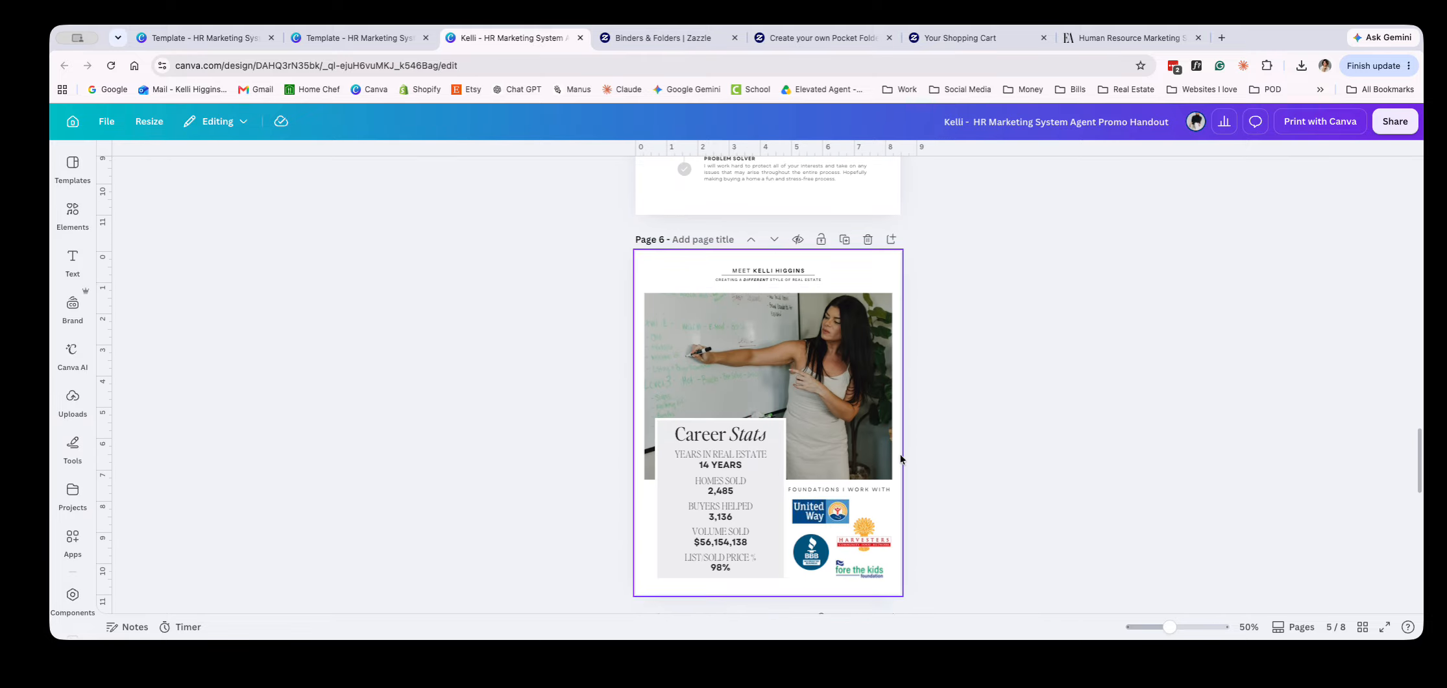
scroll(900, 454, "down", 10)
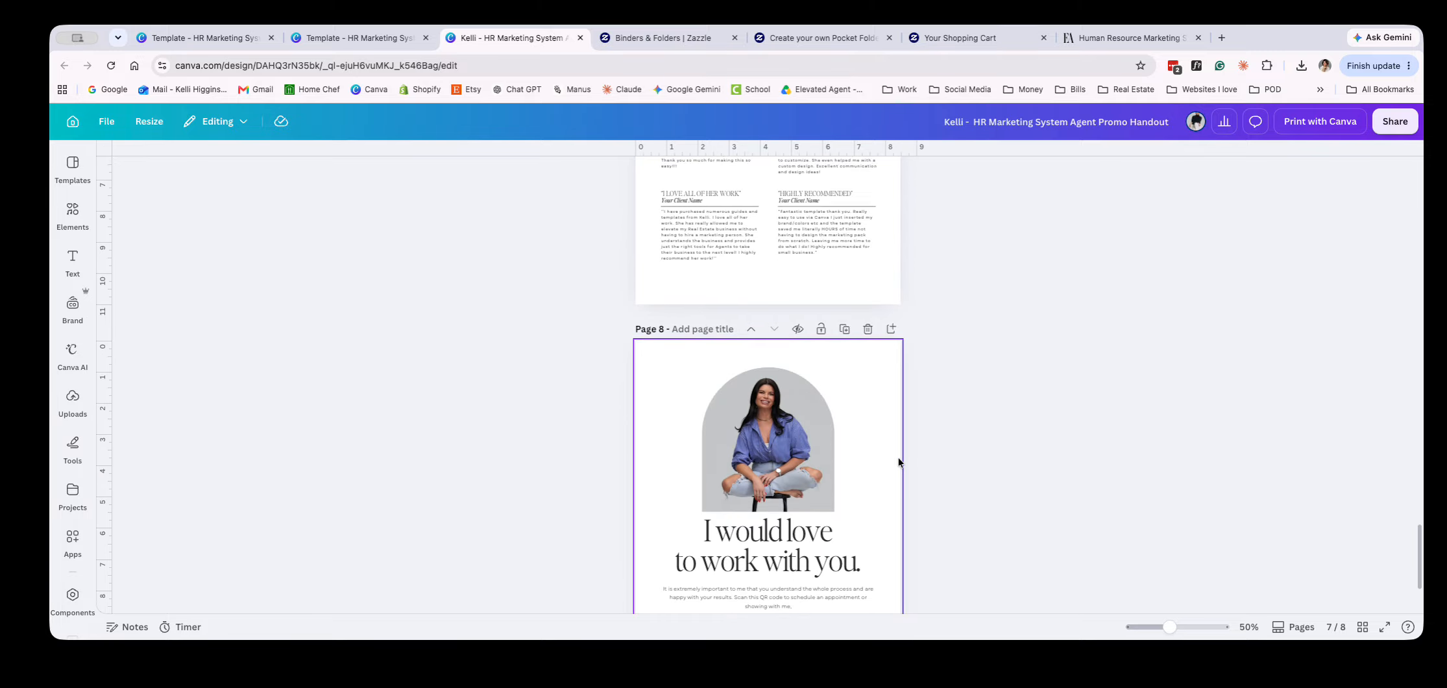
scroll(898, 461, "down", 2)
scroll(984, 455, "up", 11)
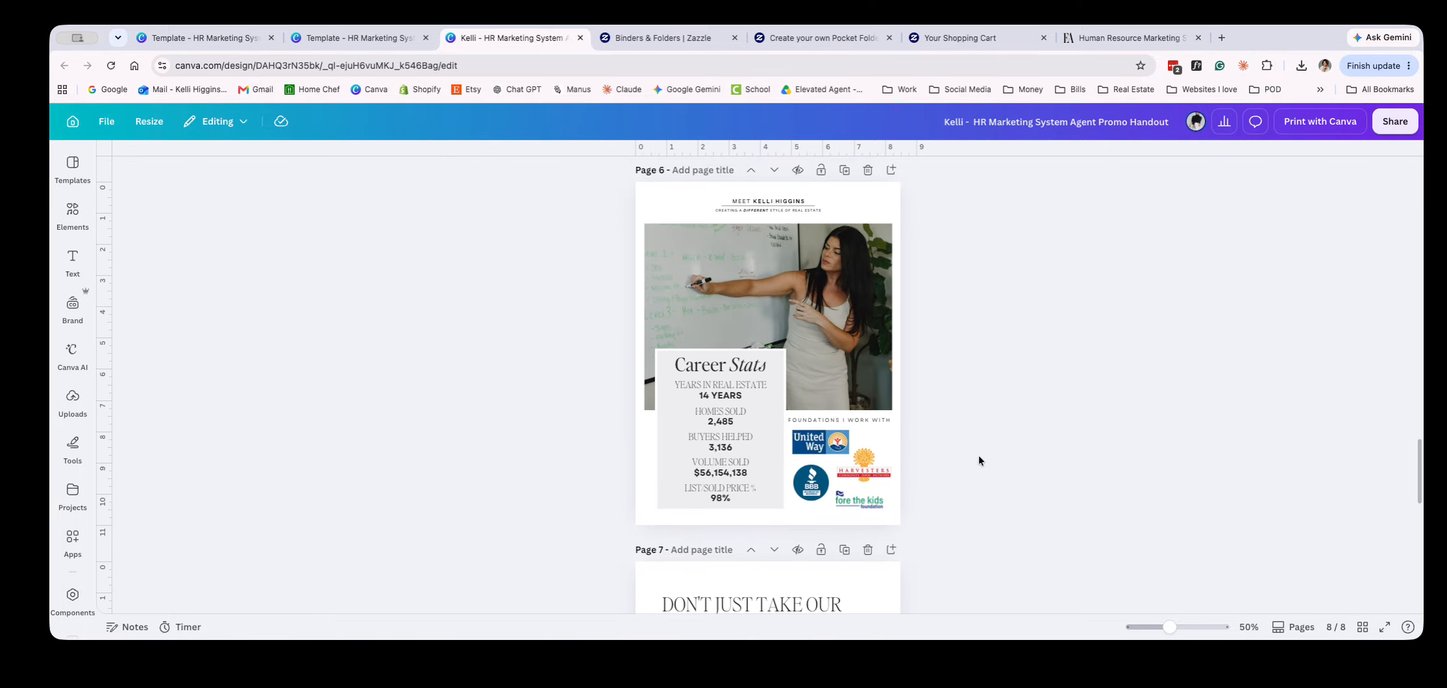
scroll(977, 458, "up", 12)
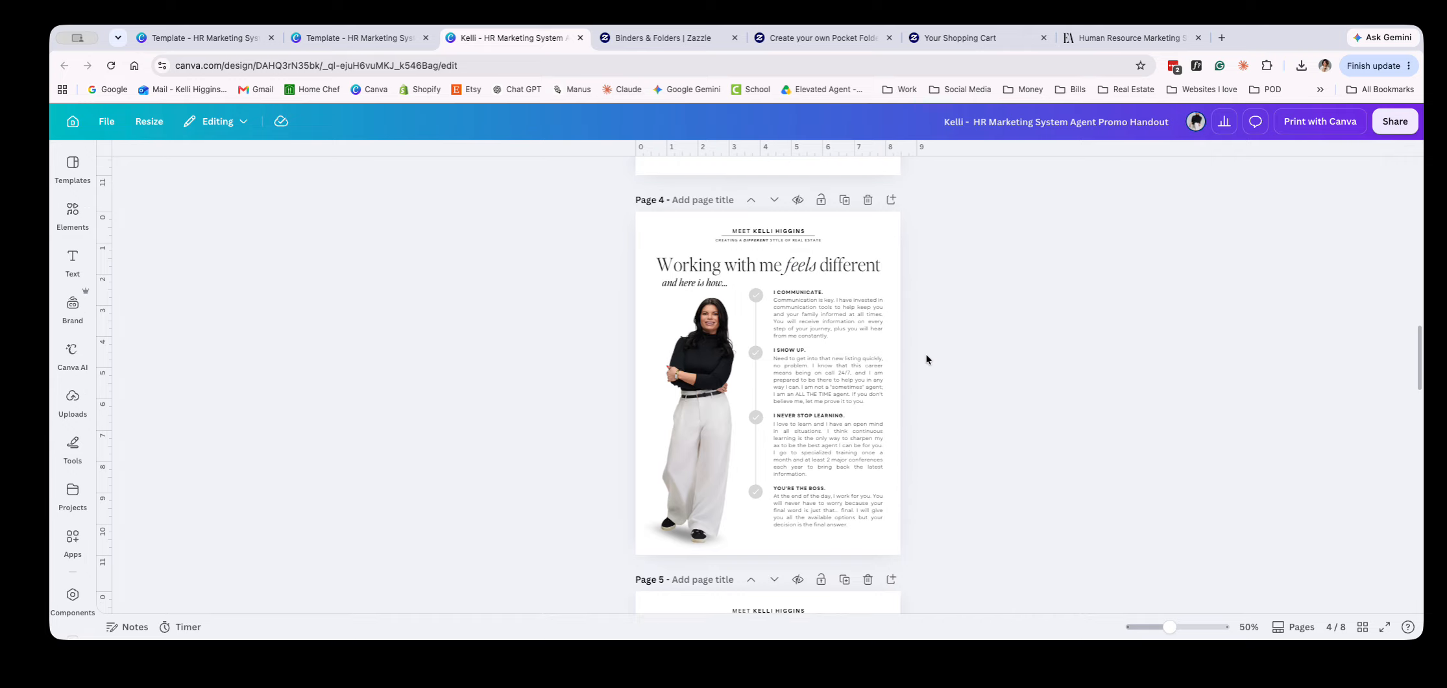
Duplicate page 4, "Working with me feels different", and delete the full-length agent photo from the copy
scroll(863, 494, "down", 3)
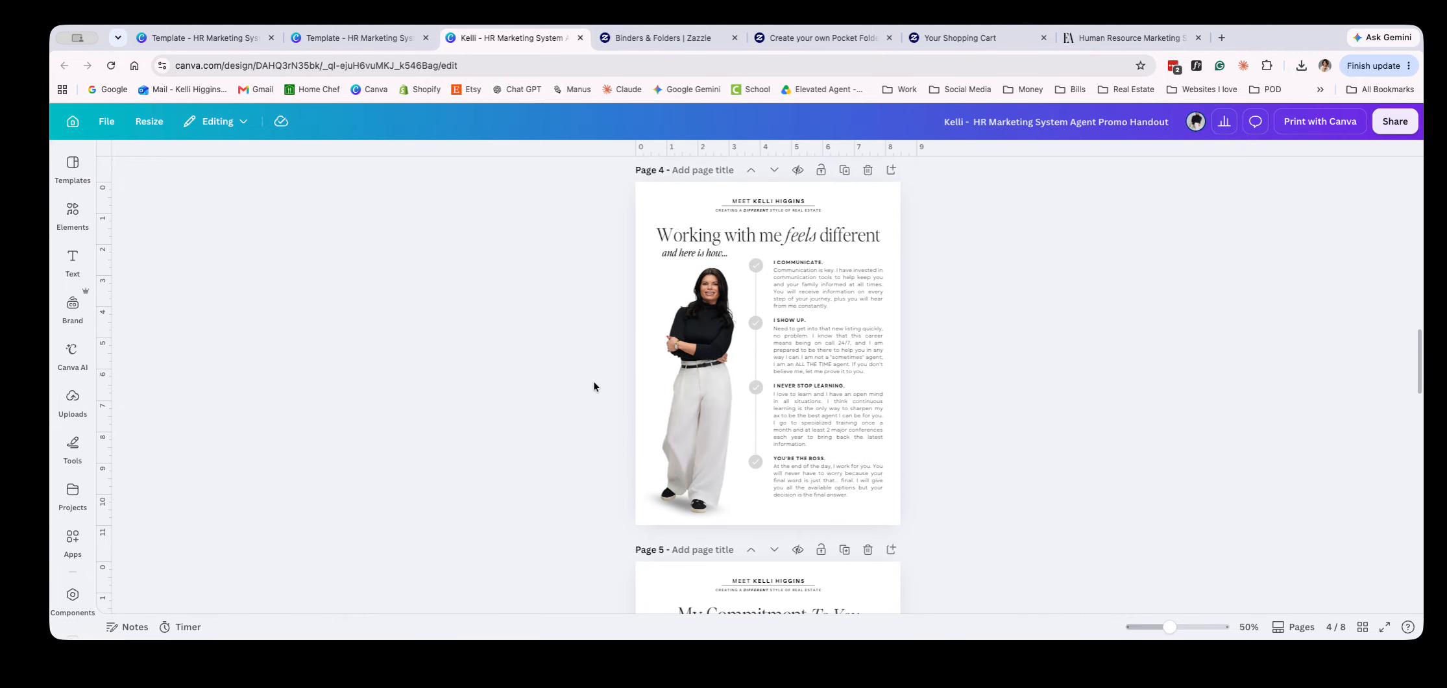
left_click(844, 170)
left_click_drag(597, 435, 657, 495)
key("Delete")
scroll(72, 572, "down", 5)
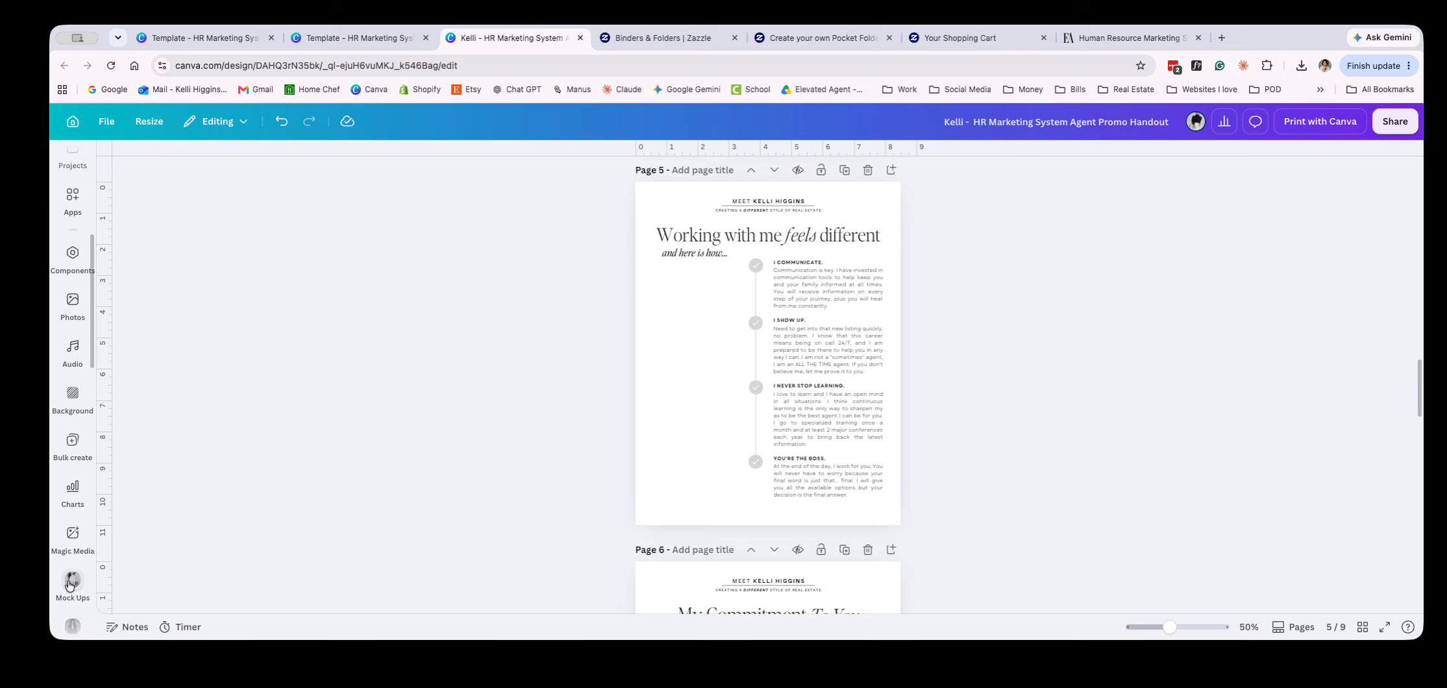
Add a full-length photo of the agent in a black turtleneck from the 2025 high-res branding photos folder to page 5
scroll(71, 571, "down", 2)
left_click(73, 497)
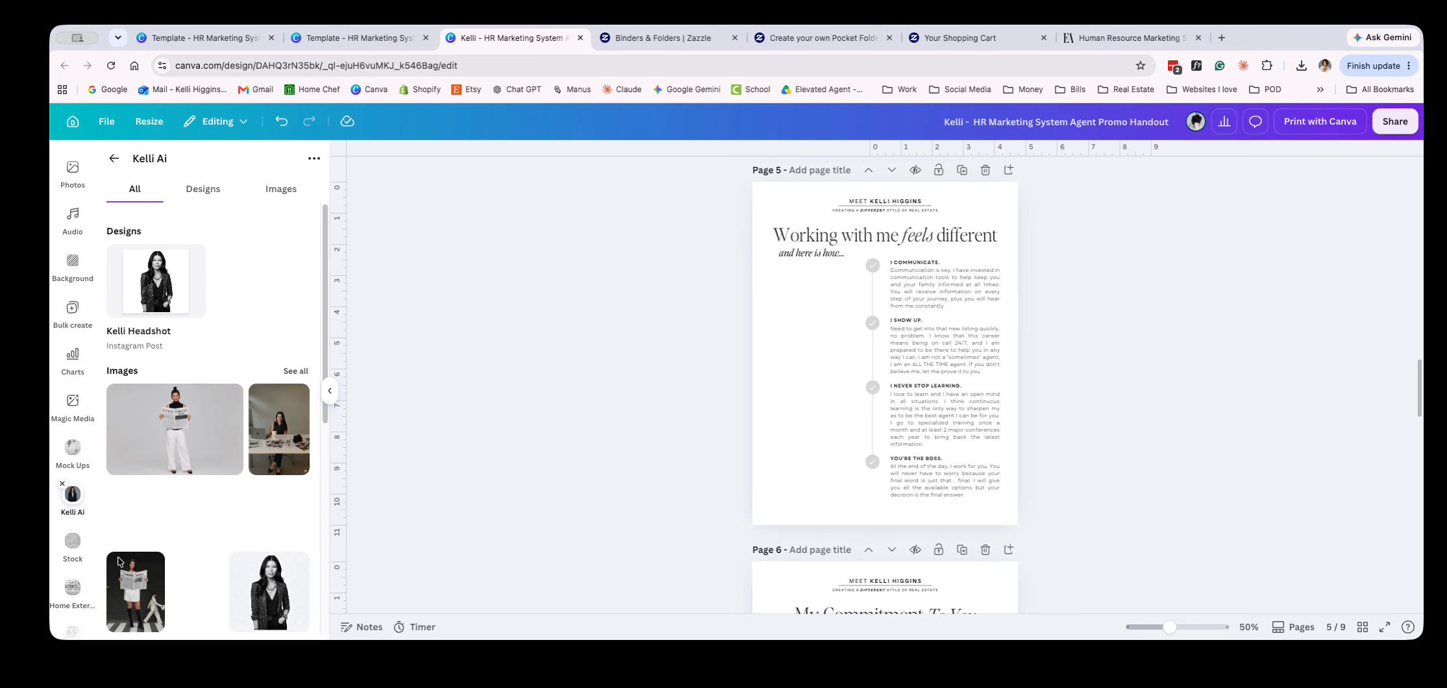
scroll(231, 540, "down", 10)
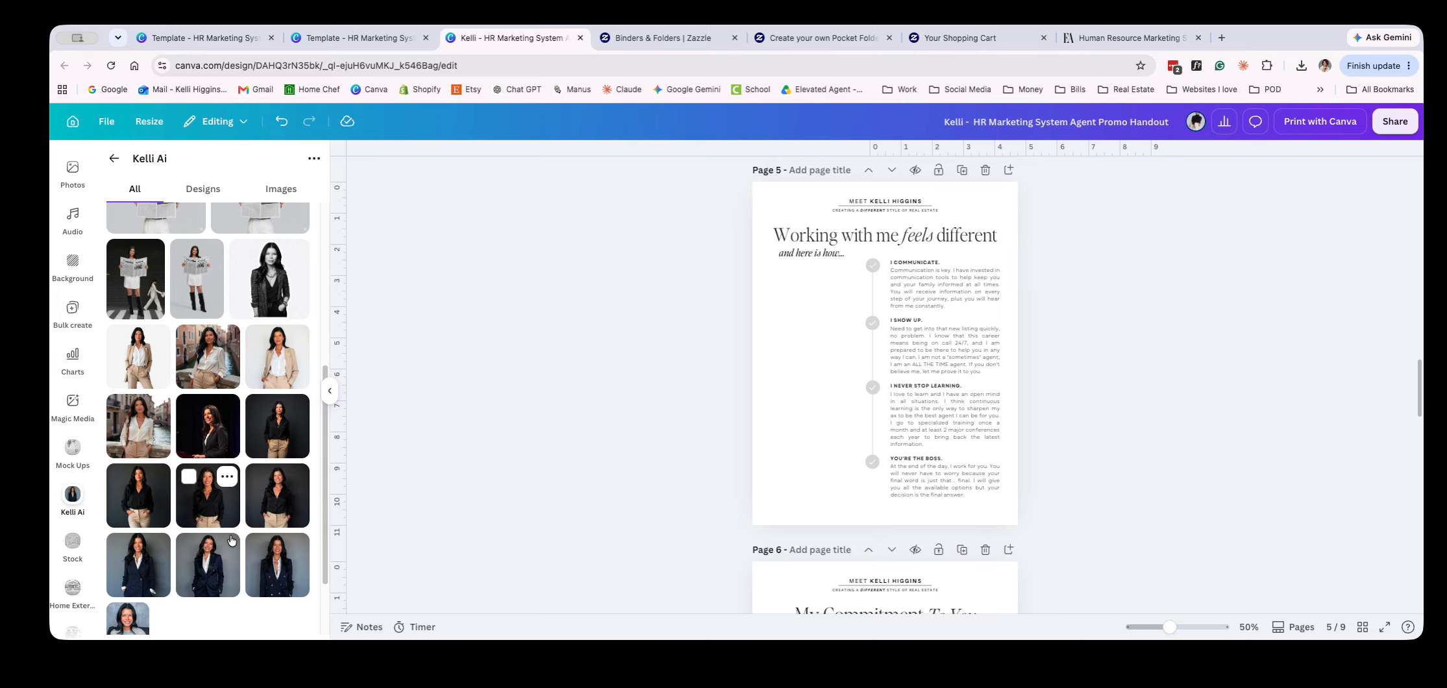
scroll(231, 540, "down", 4)
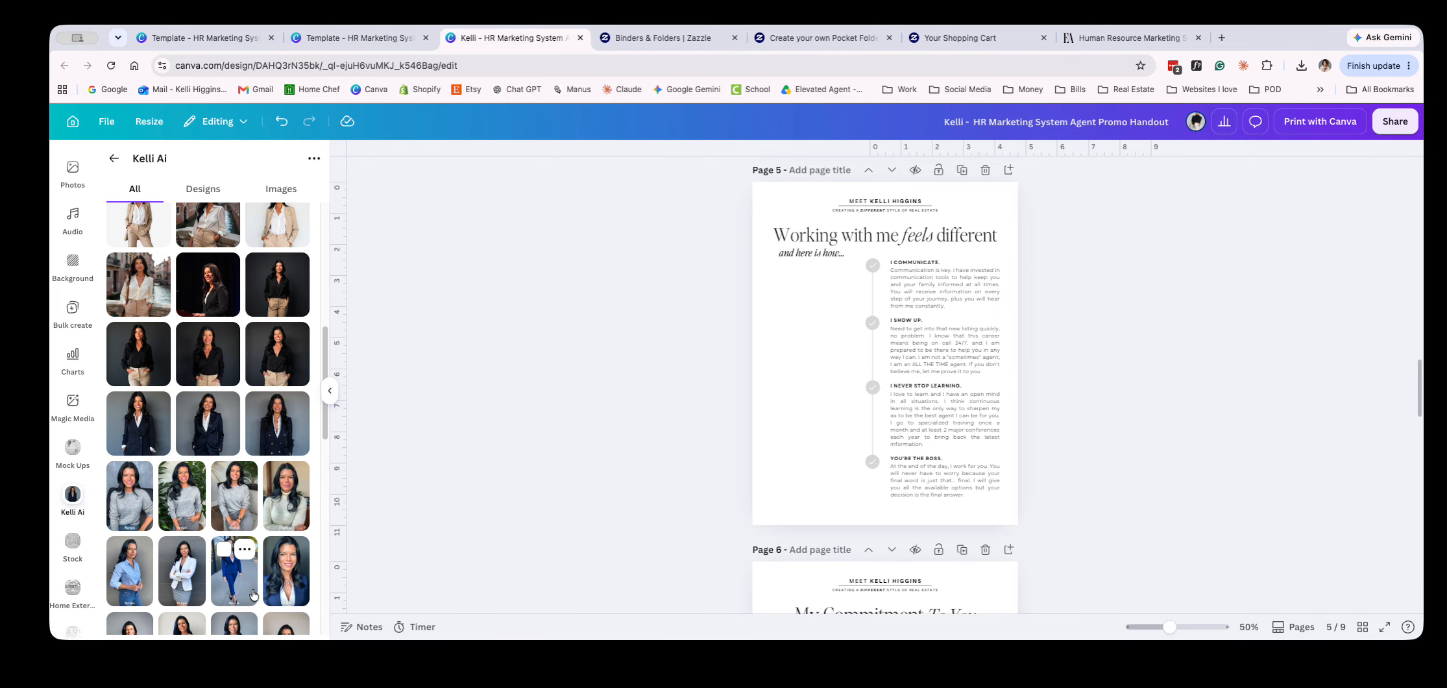
scroll(253, 595, "down", 7)
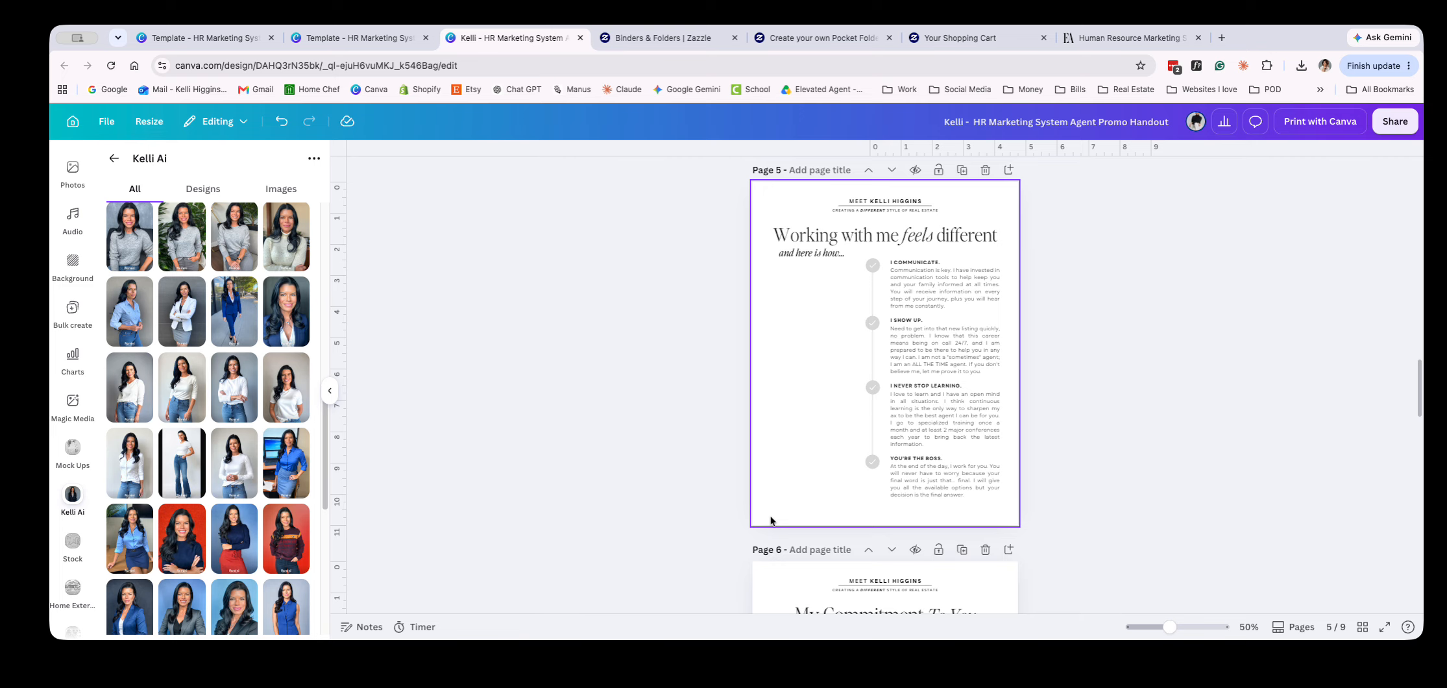
left_click(114, 159)
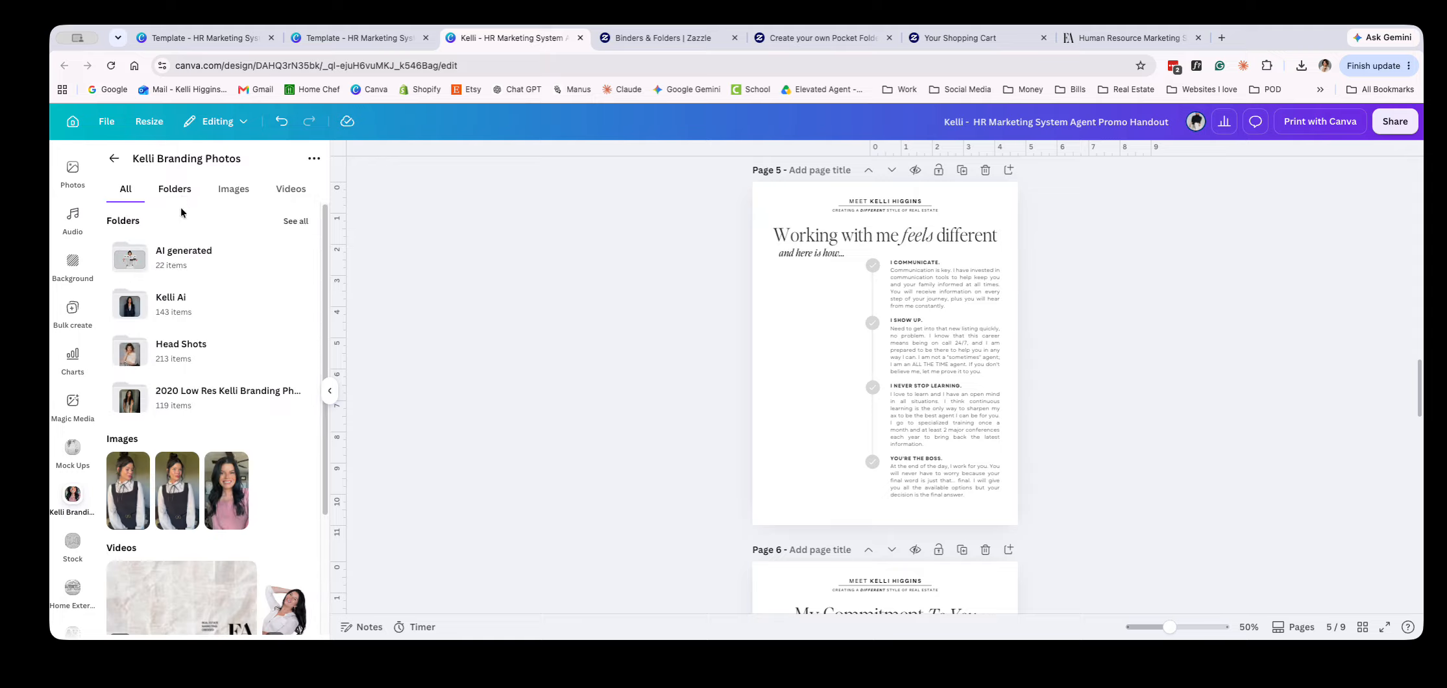
left_click(185, 190)
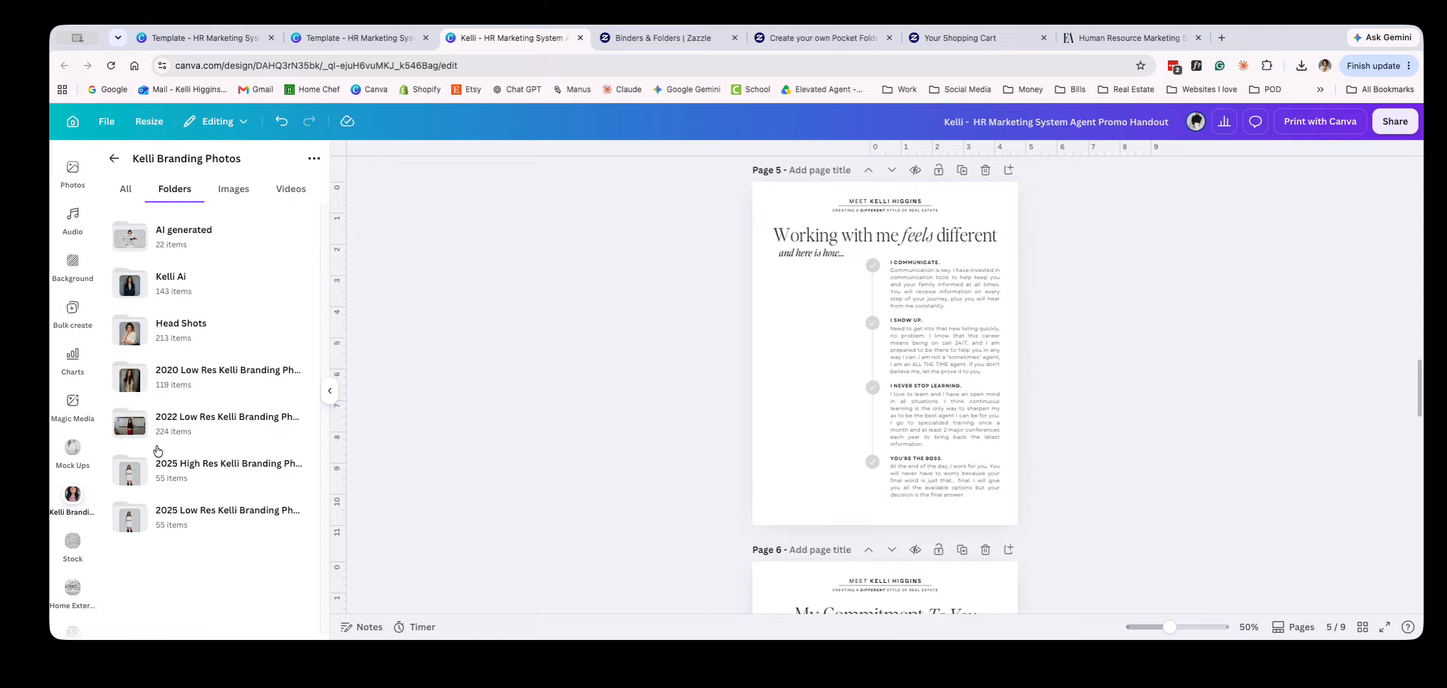
left_click(137, 464)
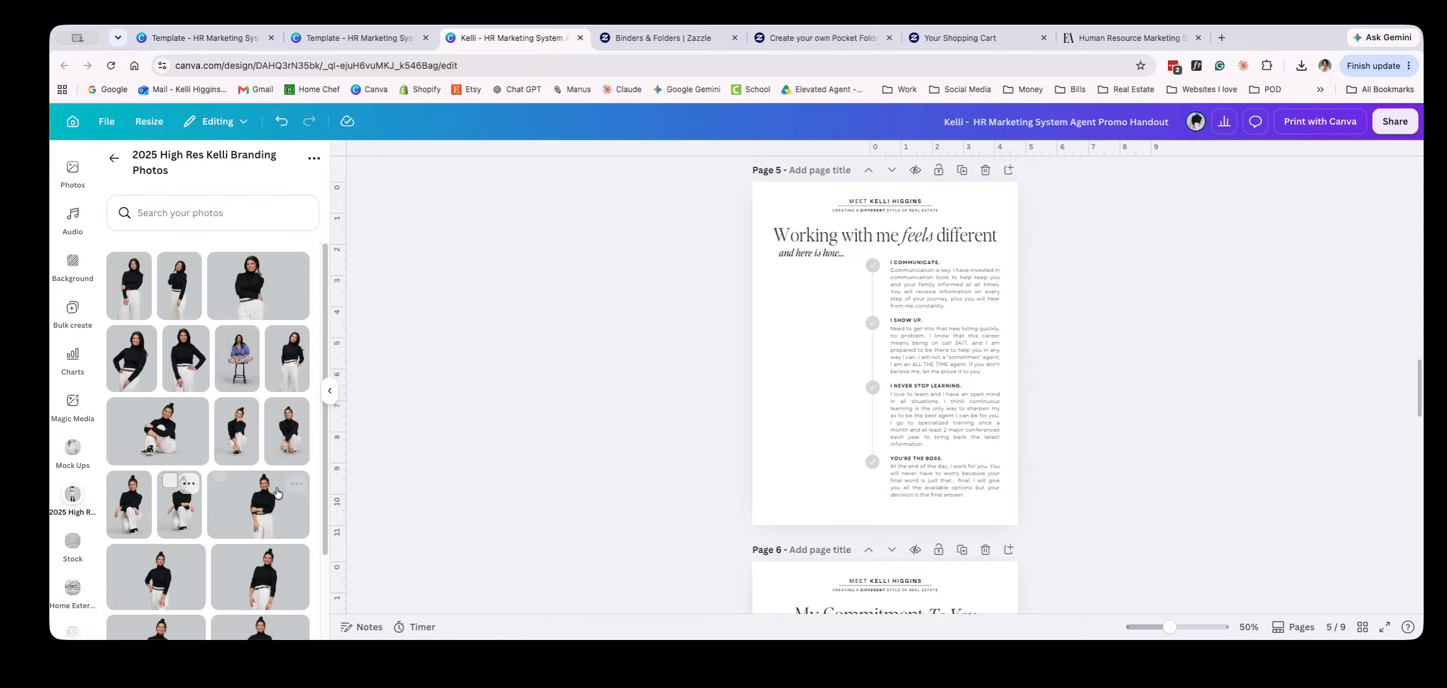
scroll(243, 592, "down", 15)
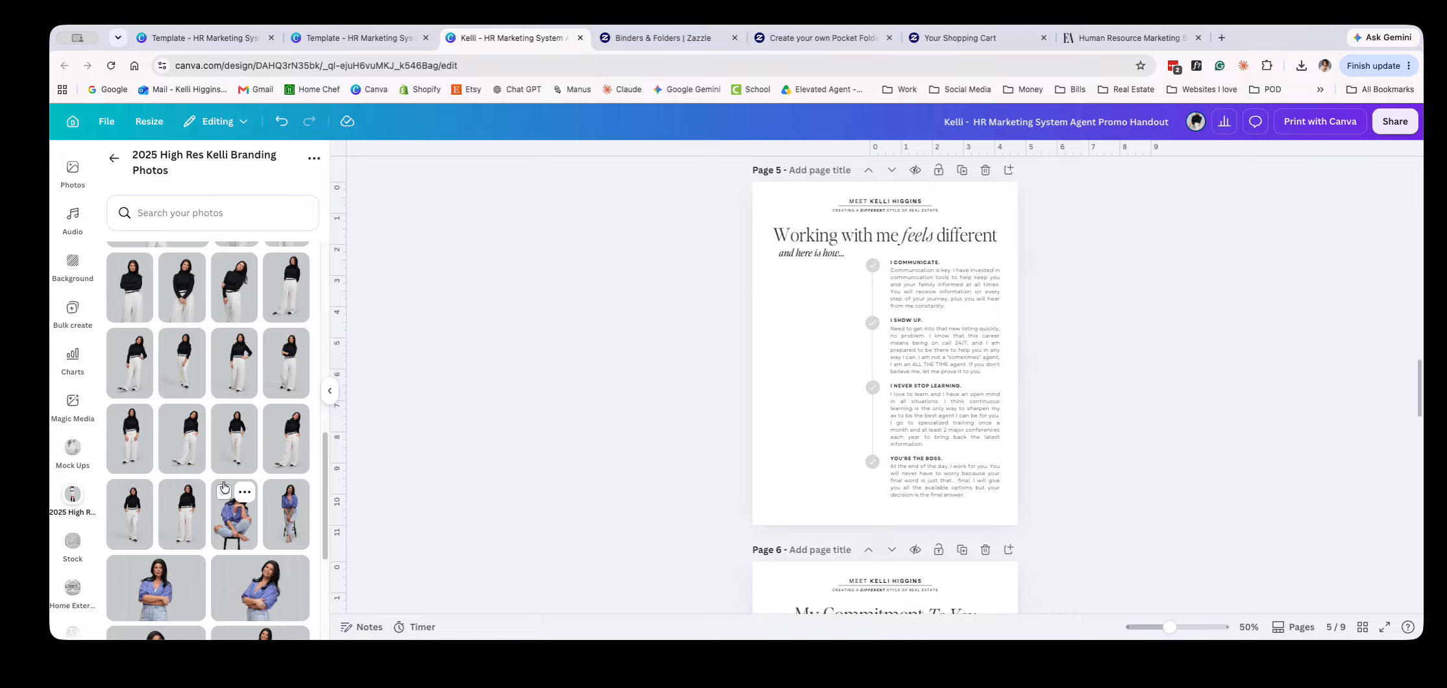
left_click(232, 455)
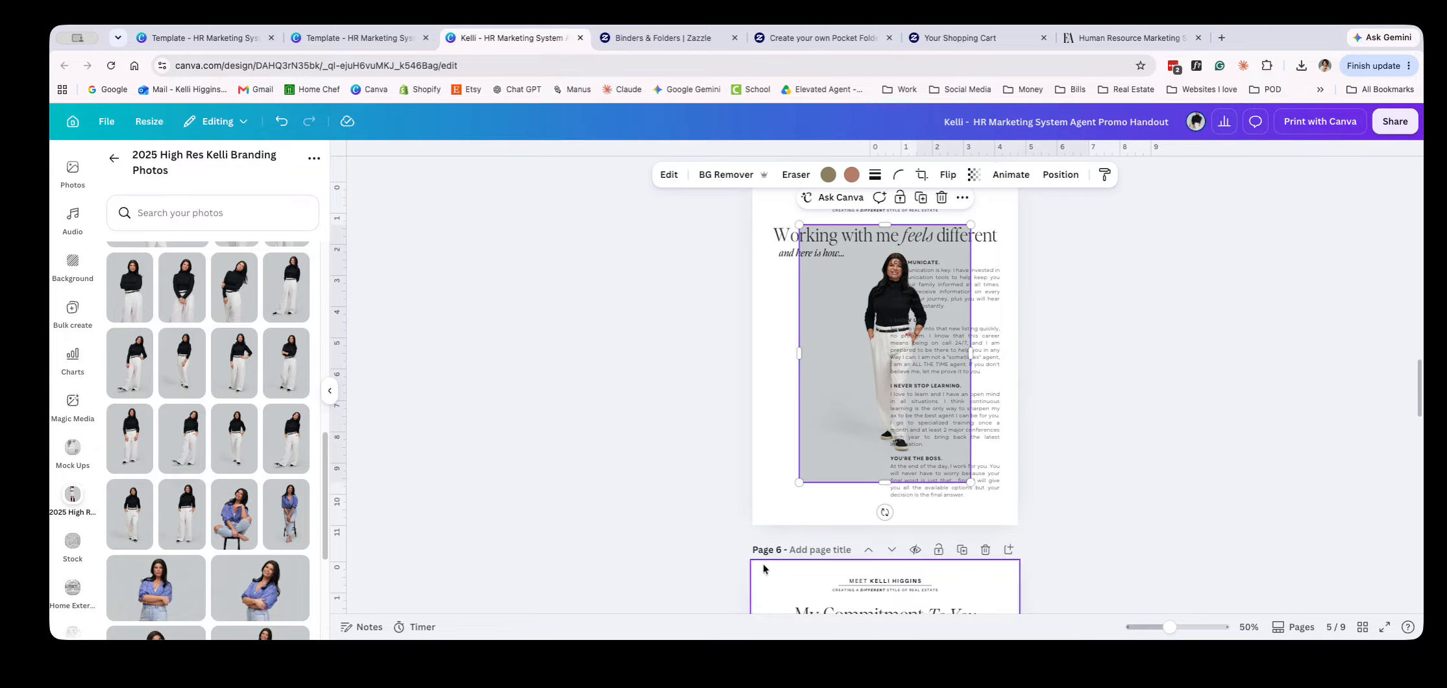
Remove the background of the new photo and crop it closely around the agent, to about 2.3 by 7.5 inches
left_click(724, 175)
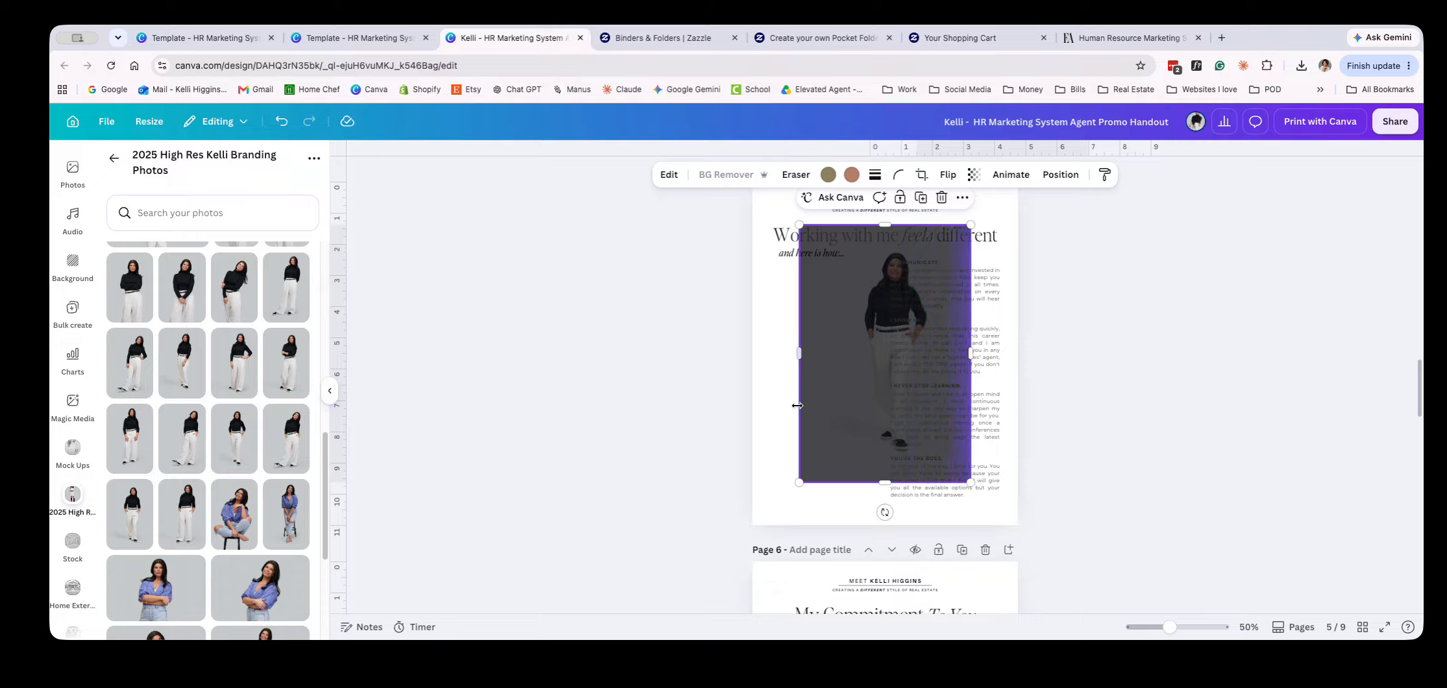
left_click_drag(861, 451, 801, 492)
left_click_drag(742, 352, 800, 356)
left_click_drag(856, 522, 856, 498)
left_click_drag(882, 477, 873, 478)
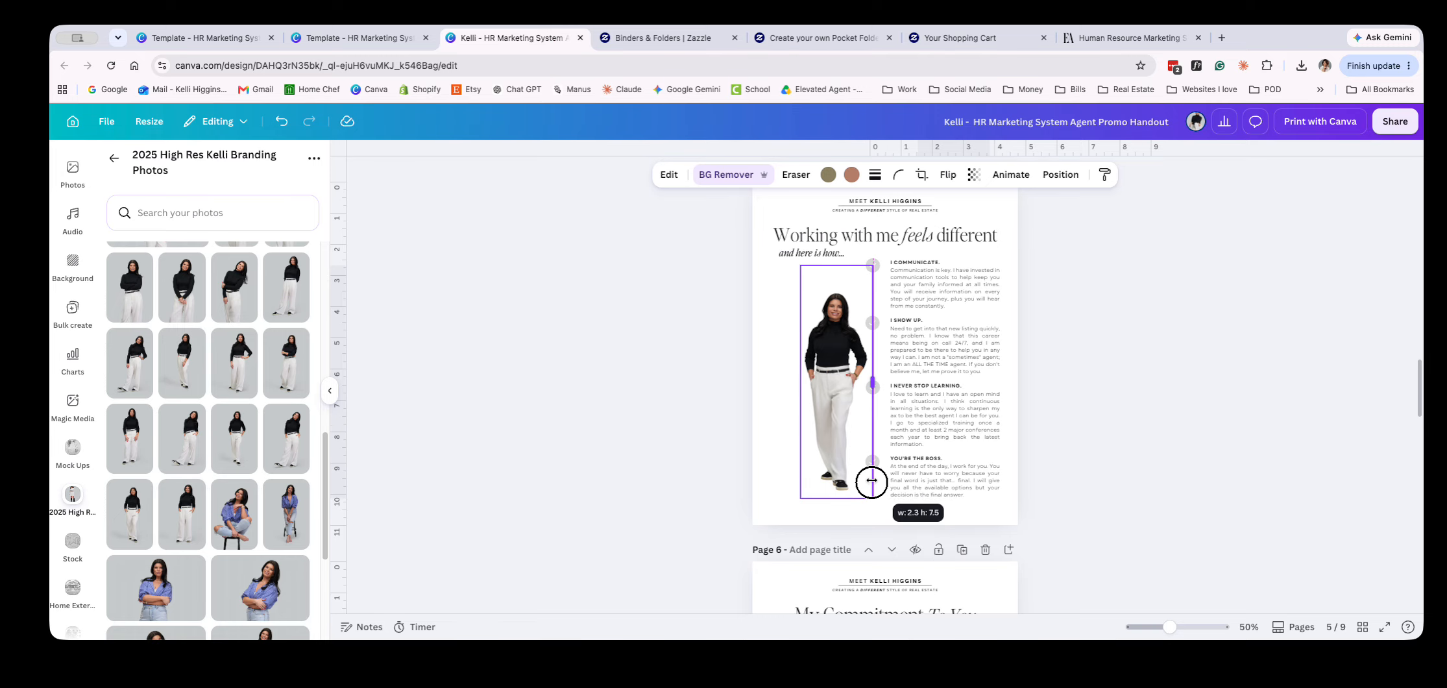
Move the cut-out photo beside the checkmark list under "and here is how..." and enlarge it to fill that empty area
left_click_drag(847, 266, 792, 297)
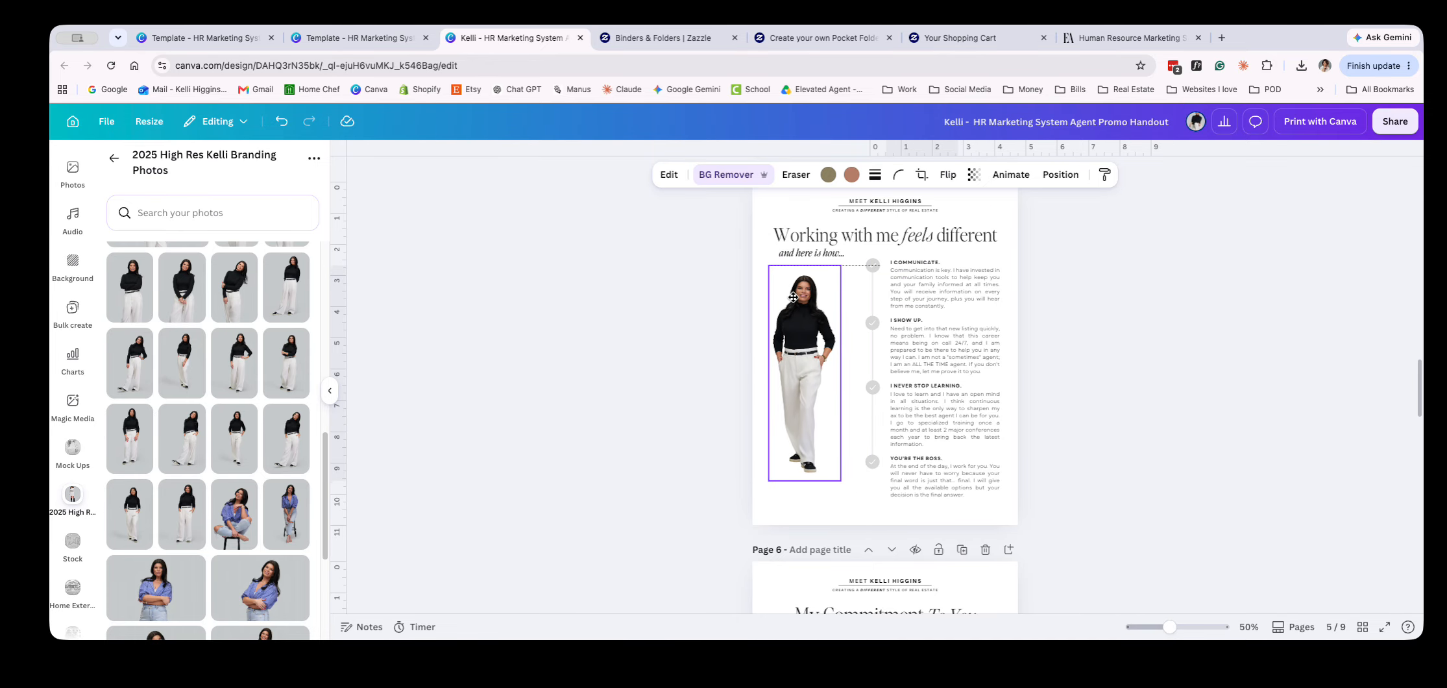
left_click_drag(842, 482, 850, 521)
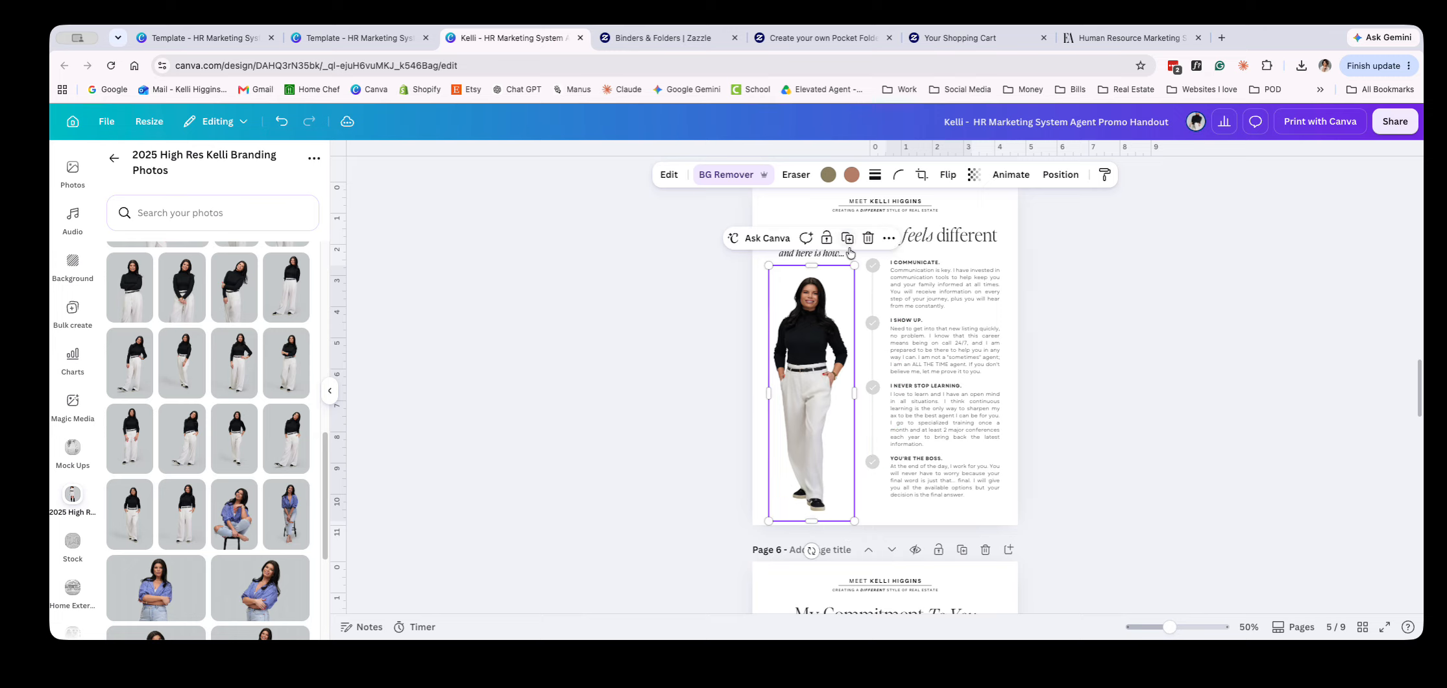
left_click_drag(855, 266, 860, 261)
left_click_drag(831, 290, 840, 290)
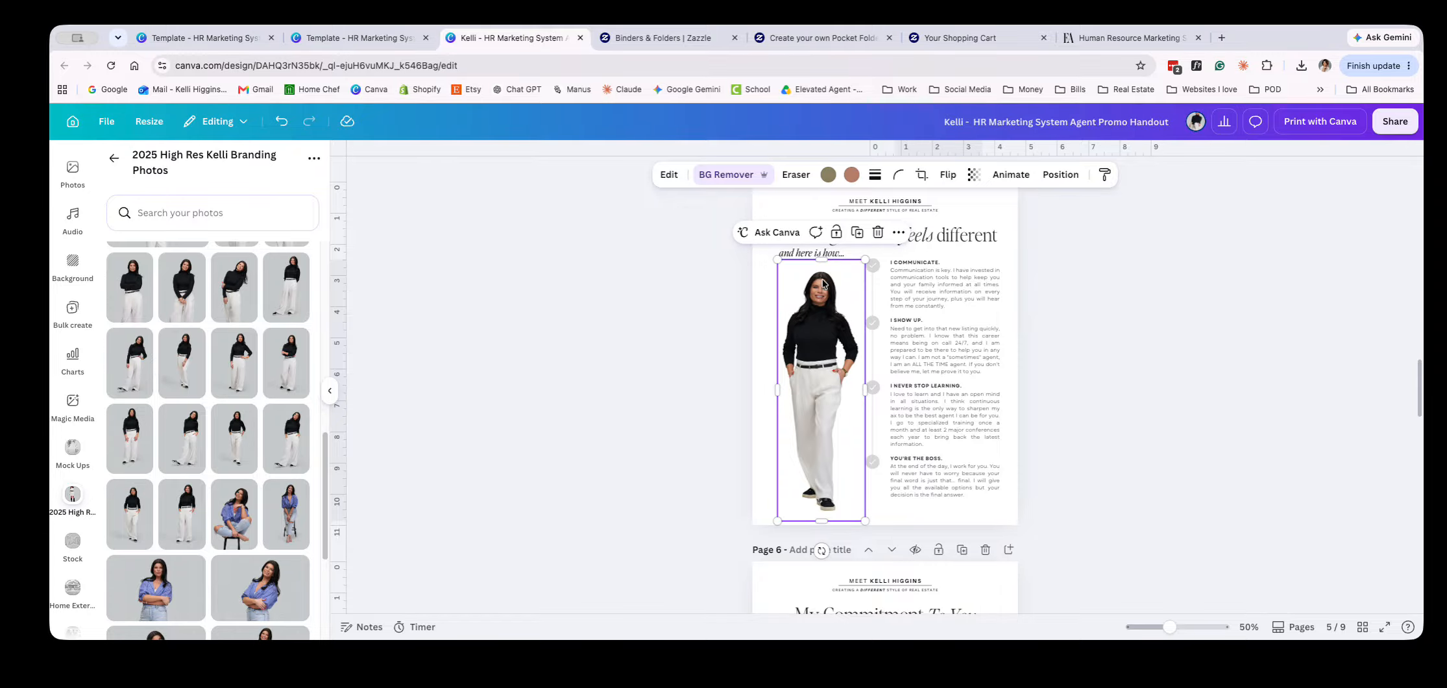
Flip the agent photo horizontally and nudge it slightly upward on page 5
left_click(948, 174)
left_click(956, 211)
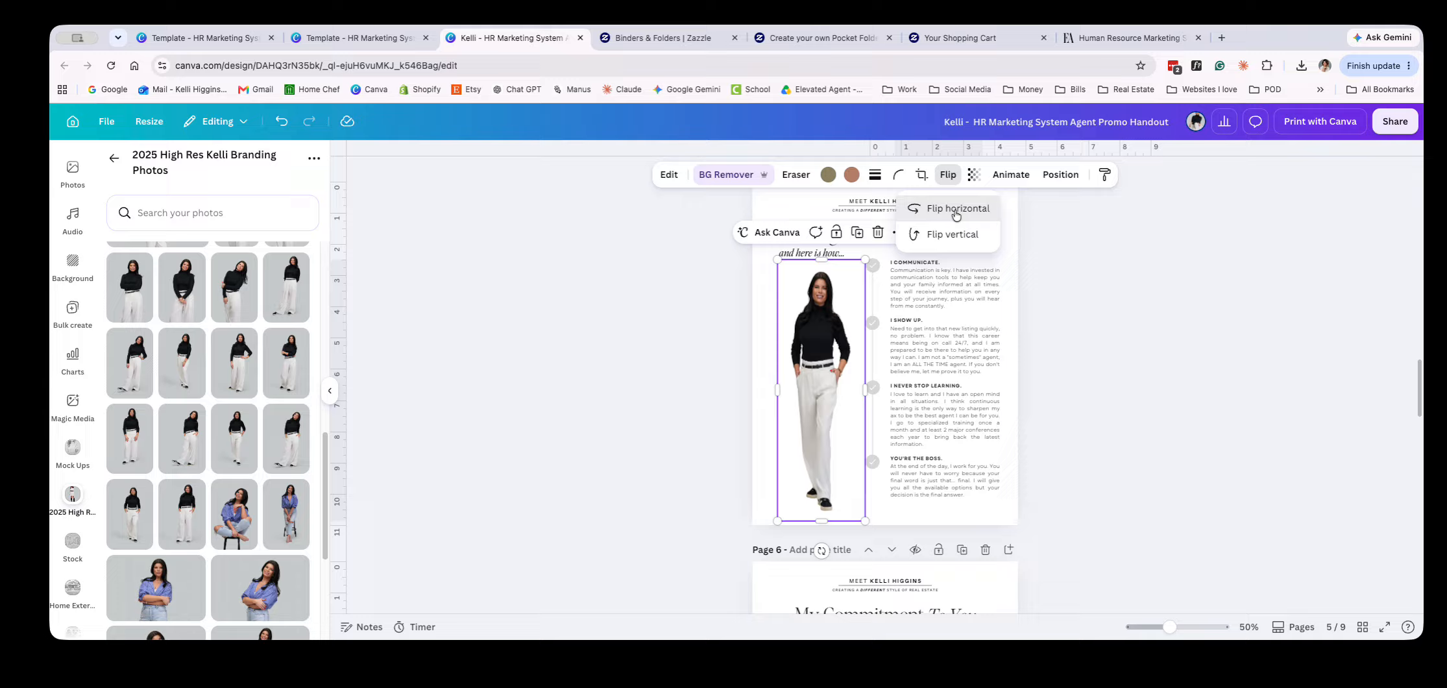
left_click(546, 433)
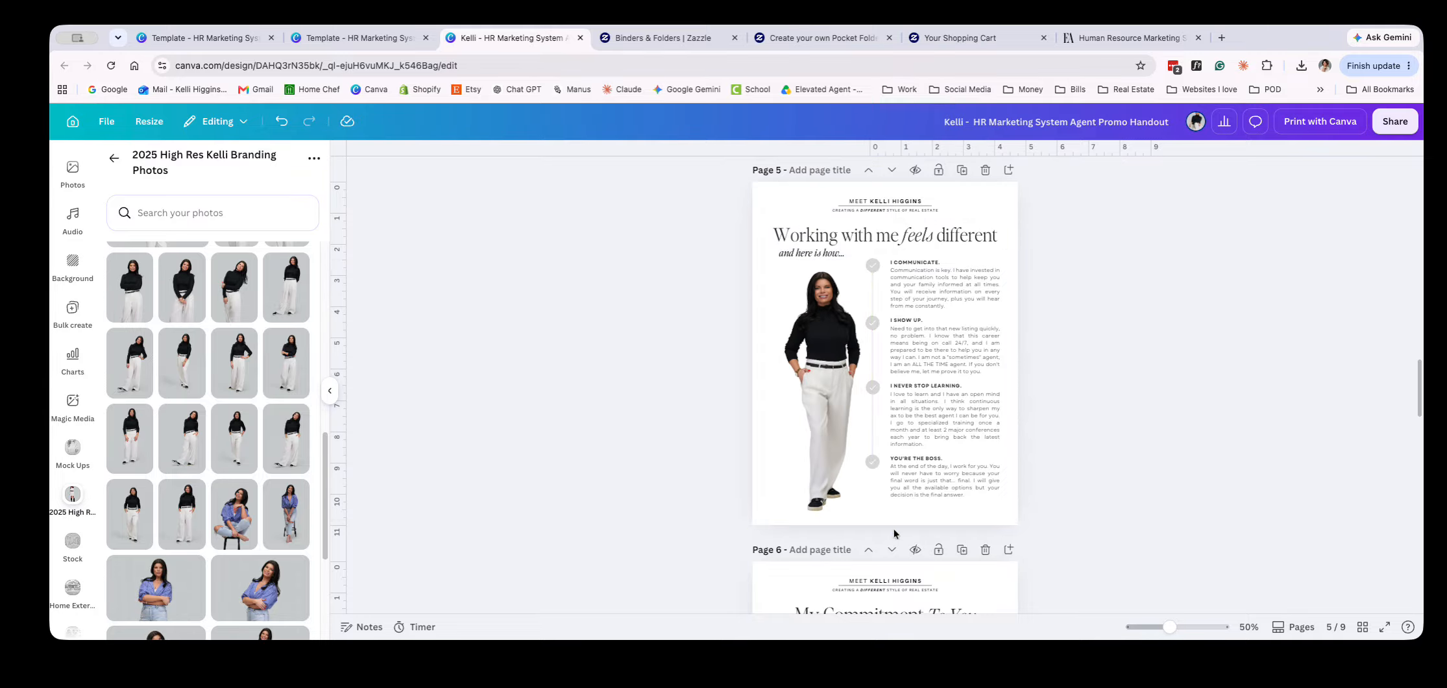
left_click(816, 461)
left_click_drag(816, 461, 815, 460)
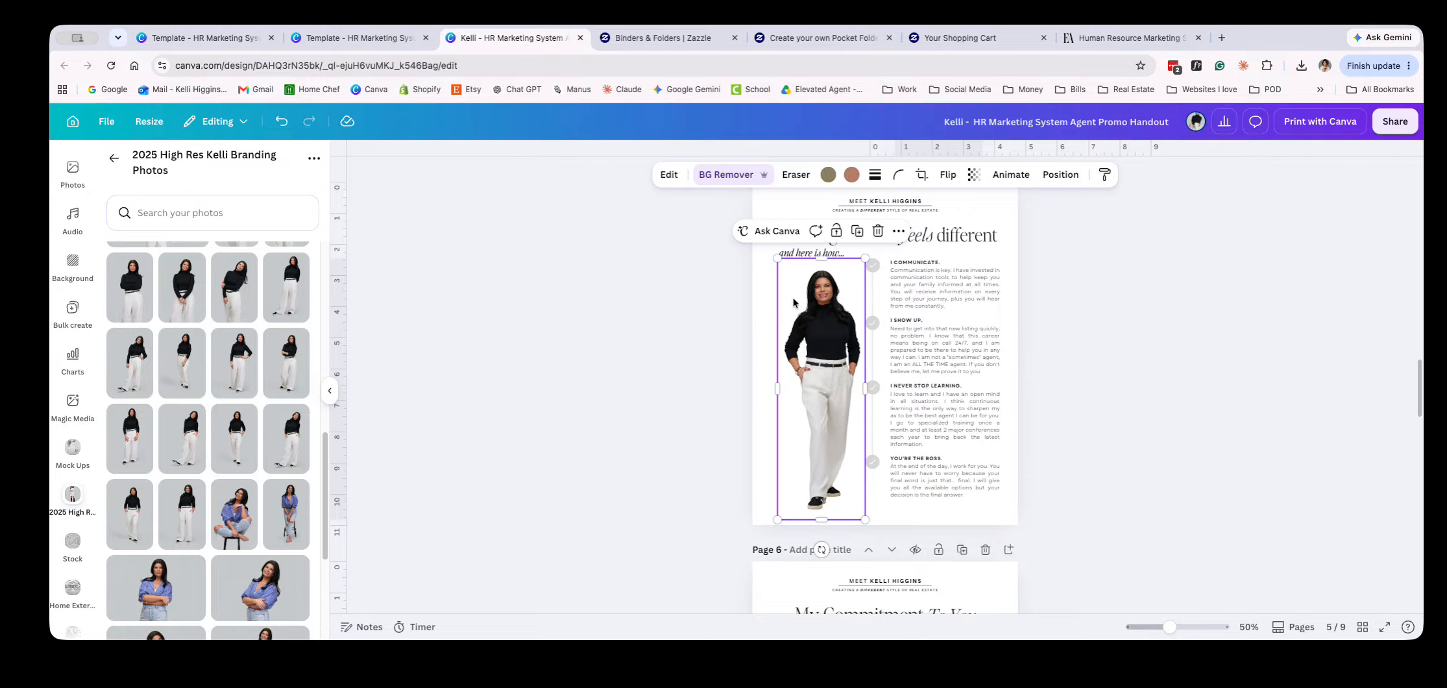
left_click(635, 299)
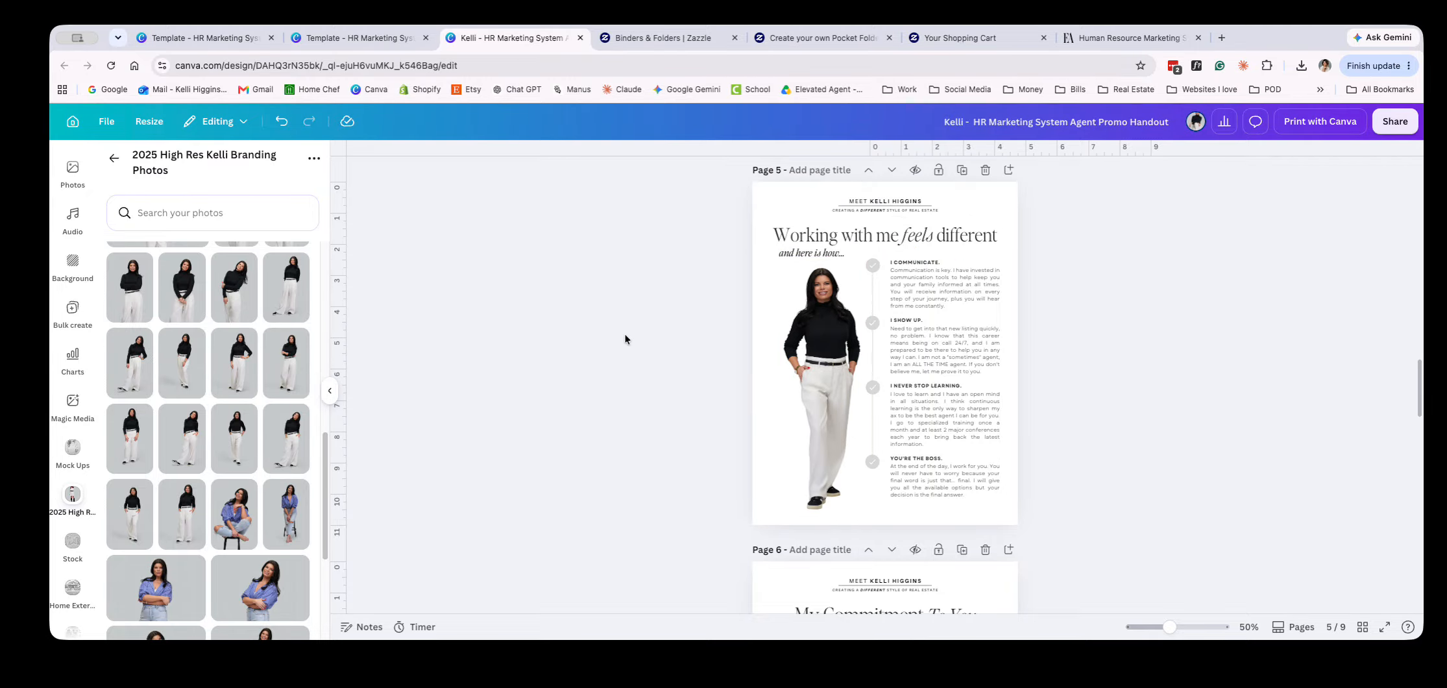
Open the image adjustments for the agent photo and set its brightness to 32
scroll(781, 276, "up", 5, "ctrl")
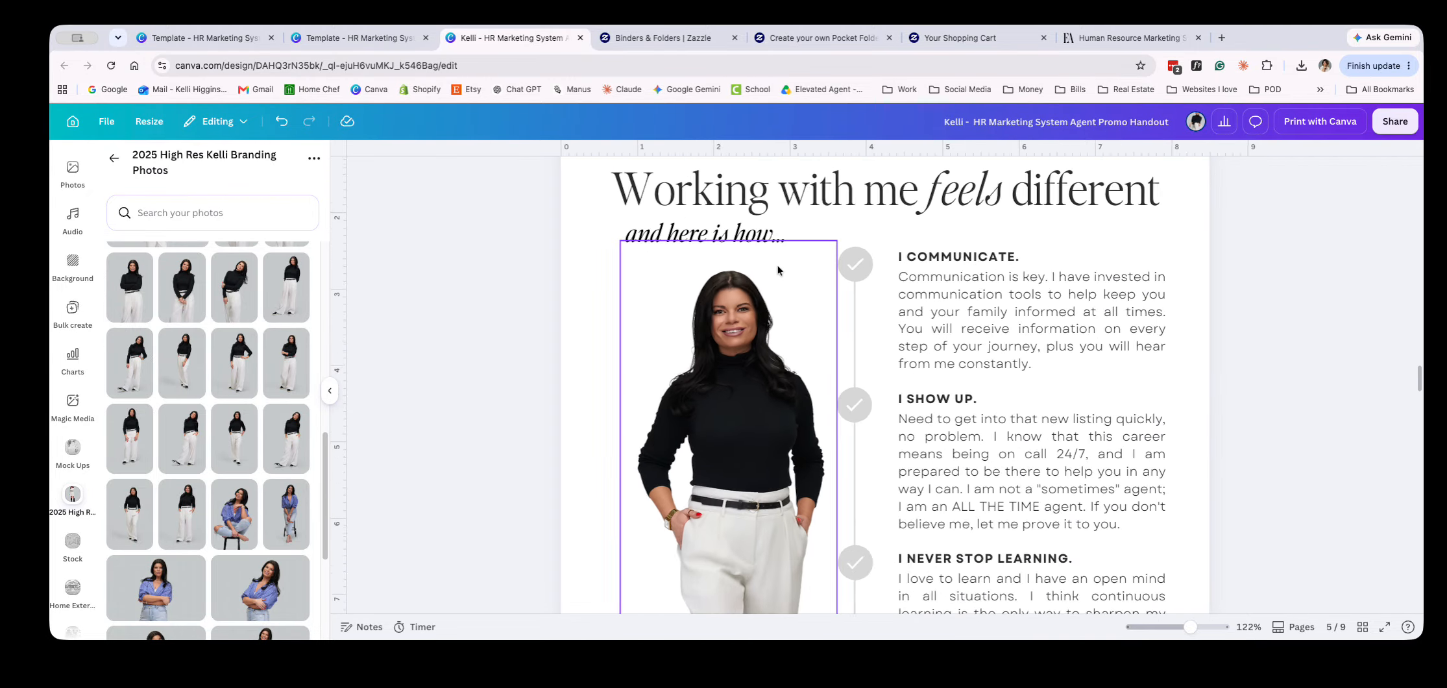
scroll(616, 410, "up", 5, "ctrl")
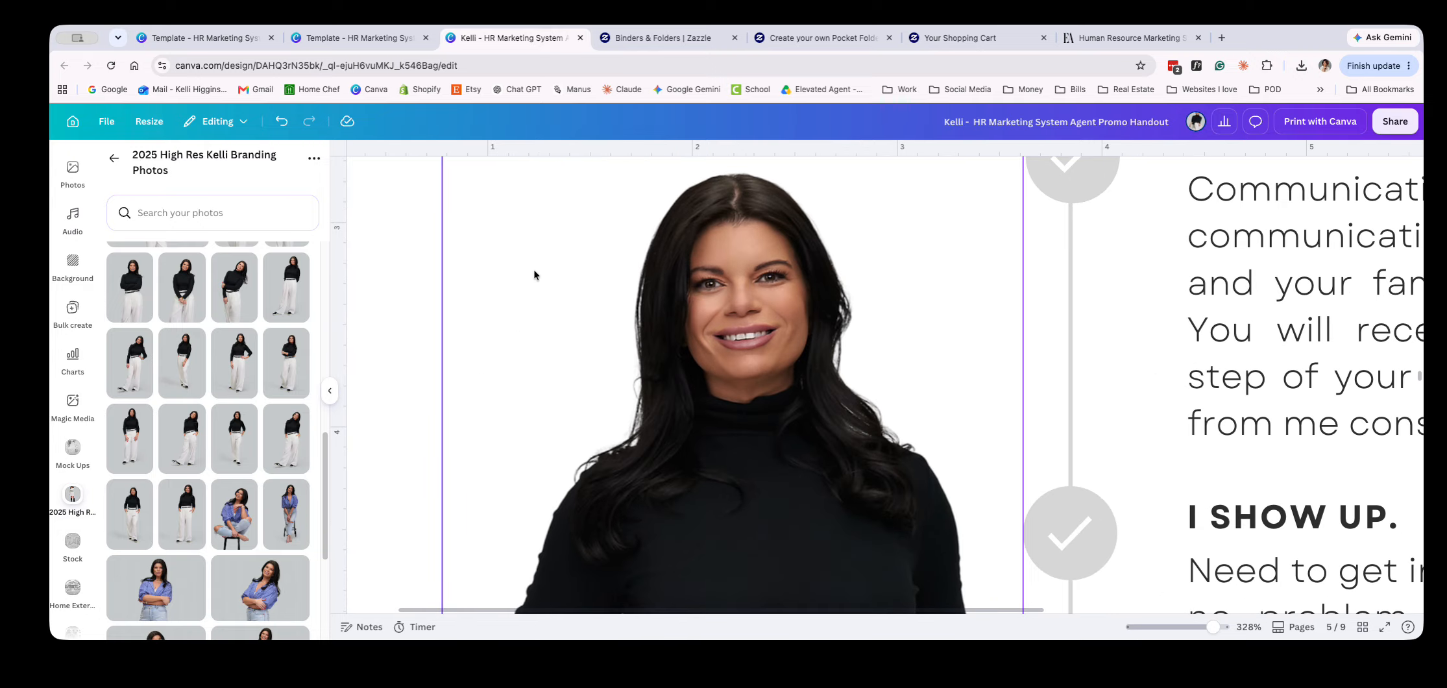
left_click(568, 308)
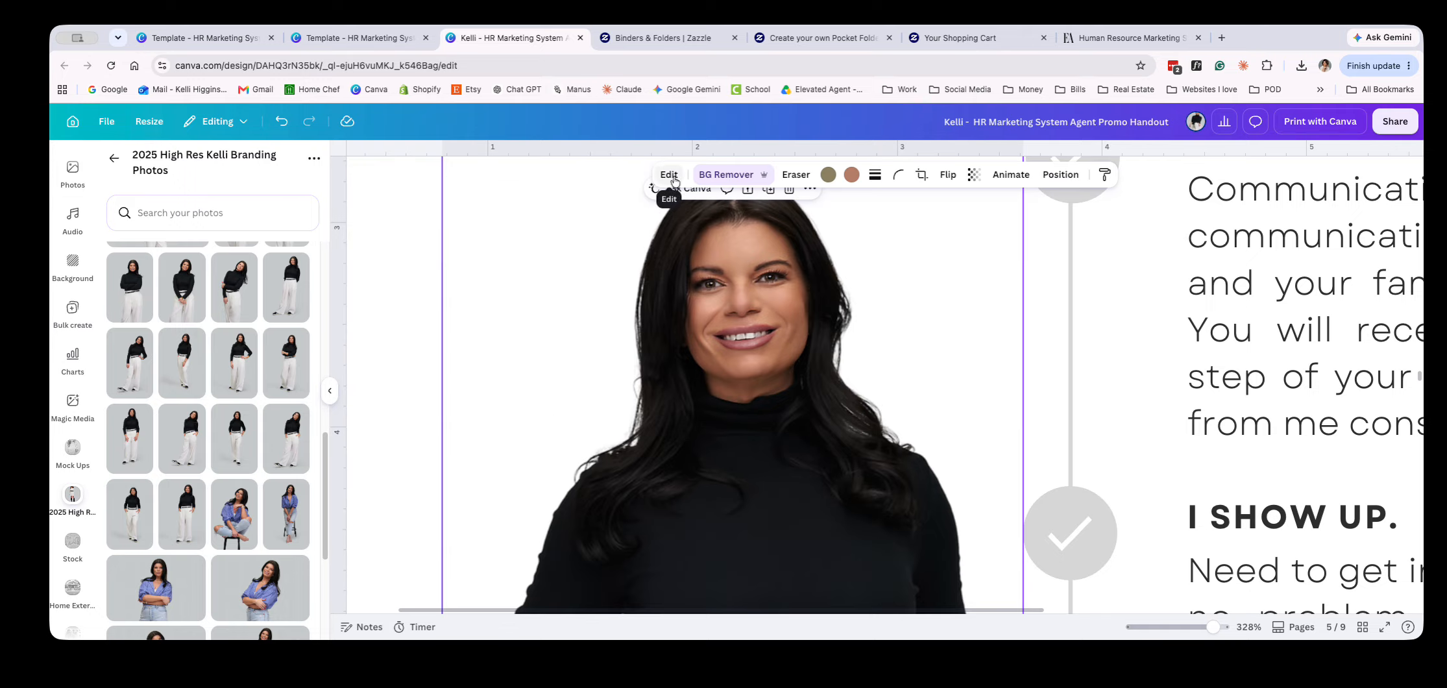
left_click(669, 175)
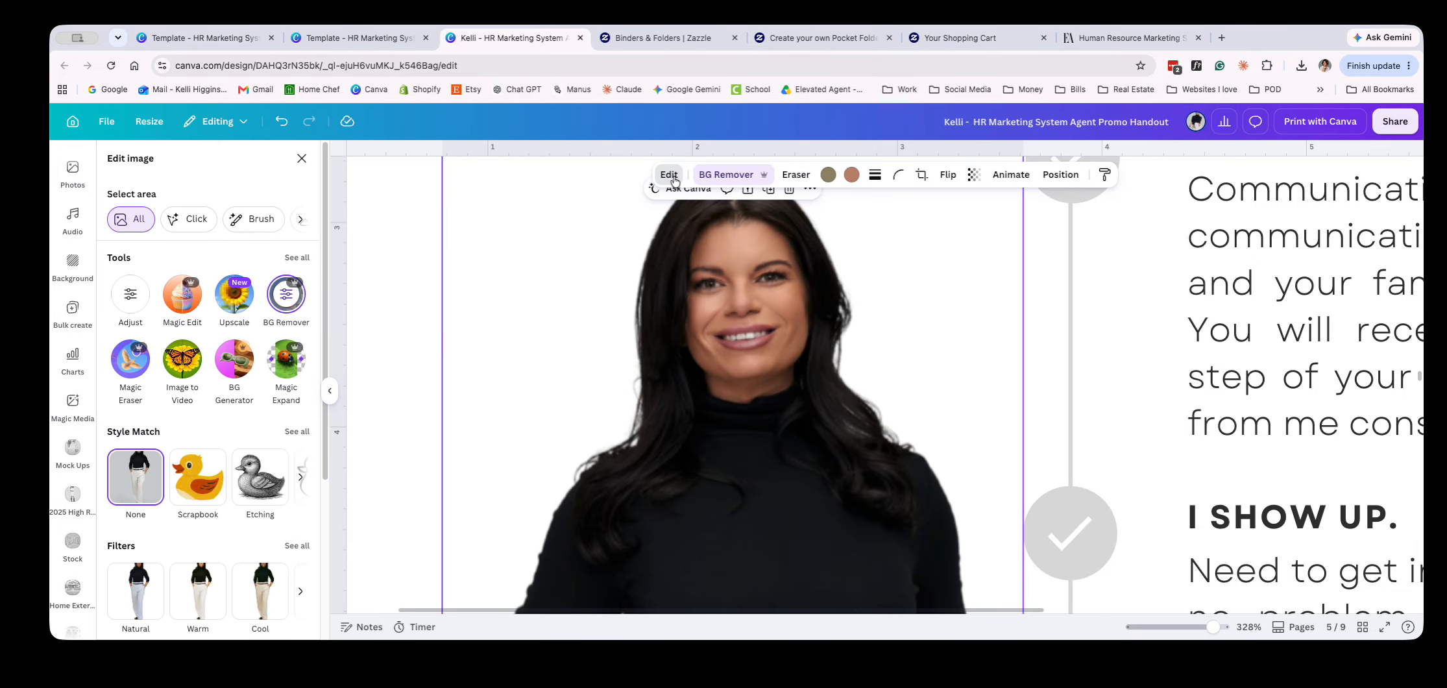
left_click(124, 309)
left_click_drag(198, 455, 215, 456)
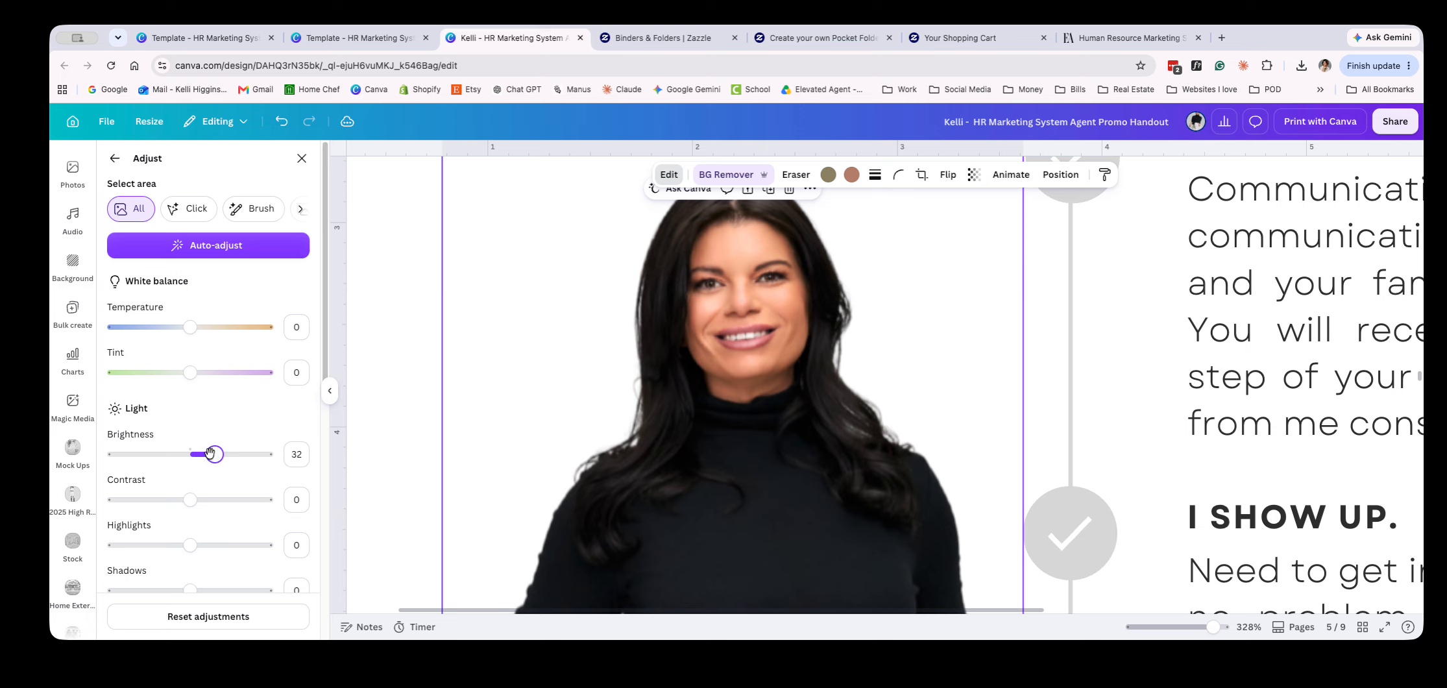
Set the agent photo's saturation to -19 and its vibrance to -8
scroll(221, 501, "down", 5)
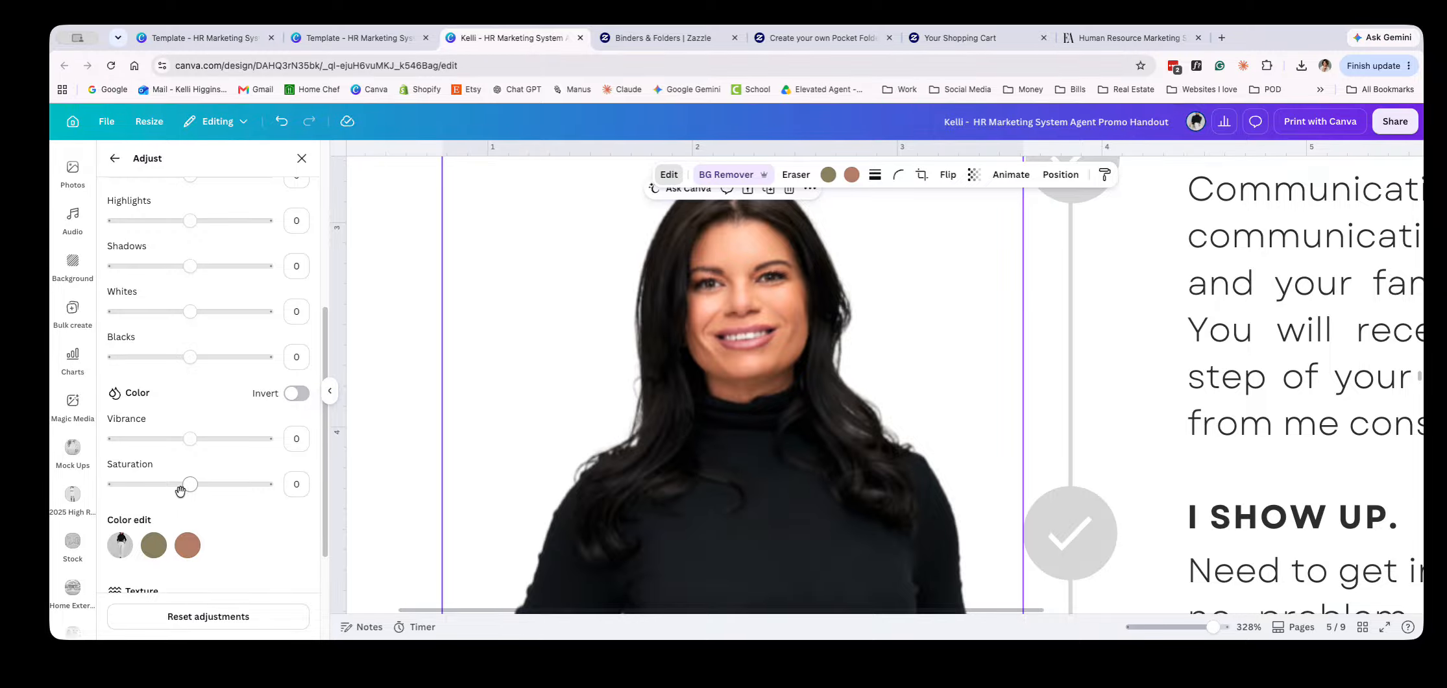
left_click_drag(185, 485, 175, 487)
left_click_drag(186, 438, 184, 439)
scroll(893, 447, "down", 5)
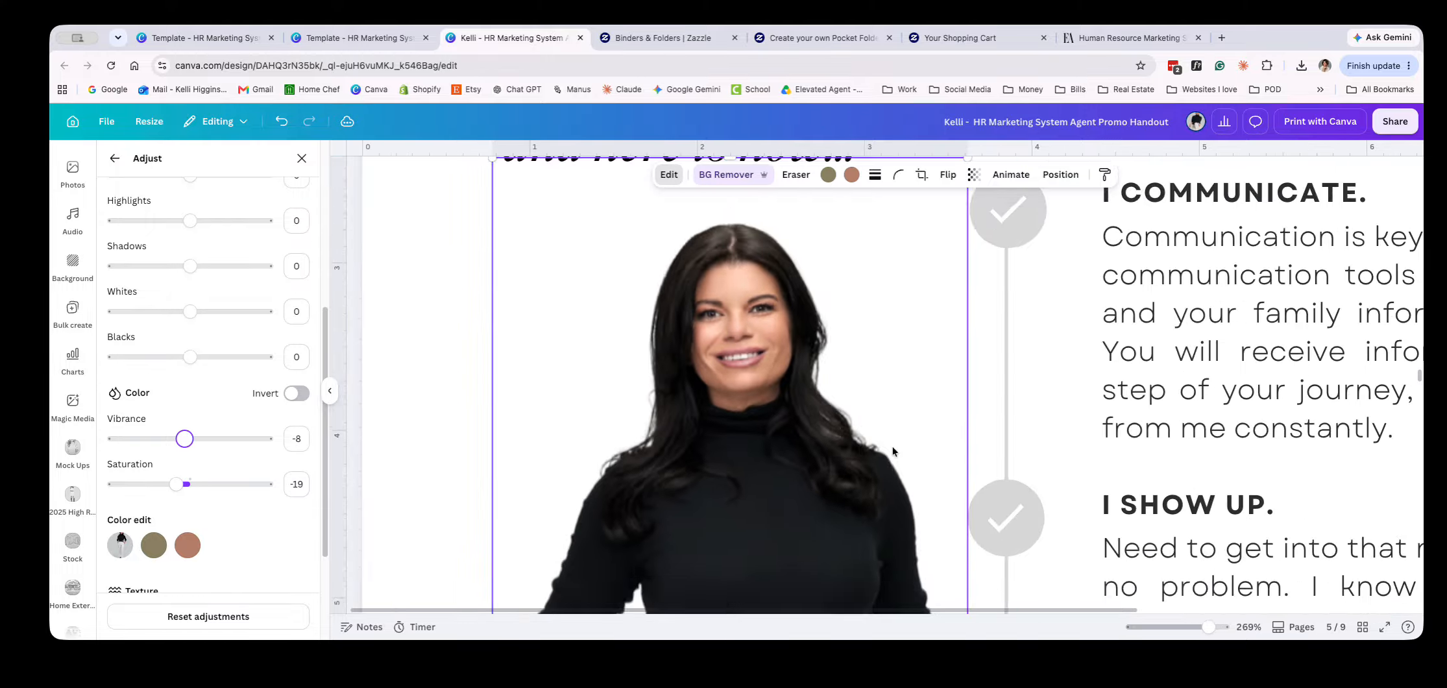
left_click(475, 466)
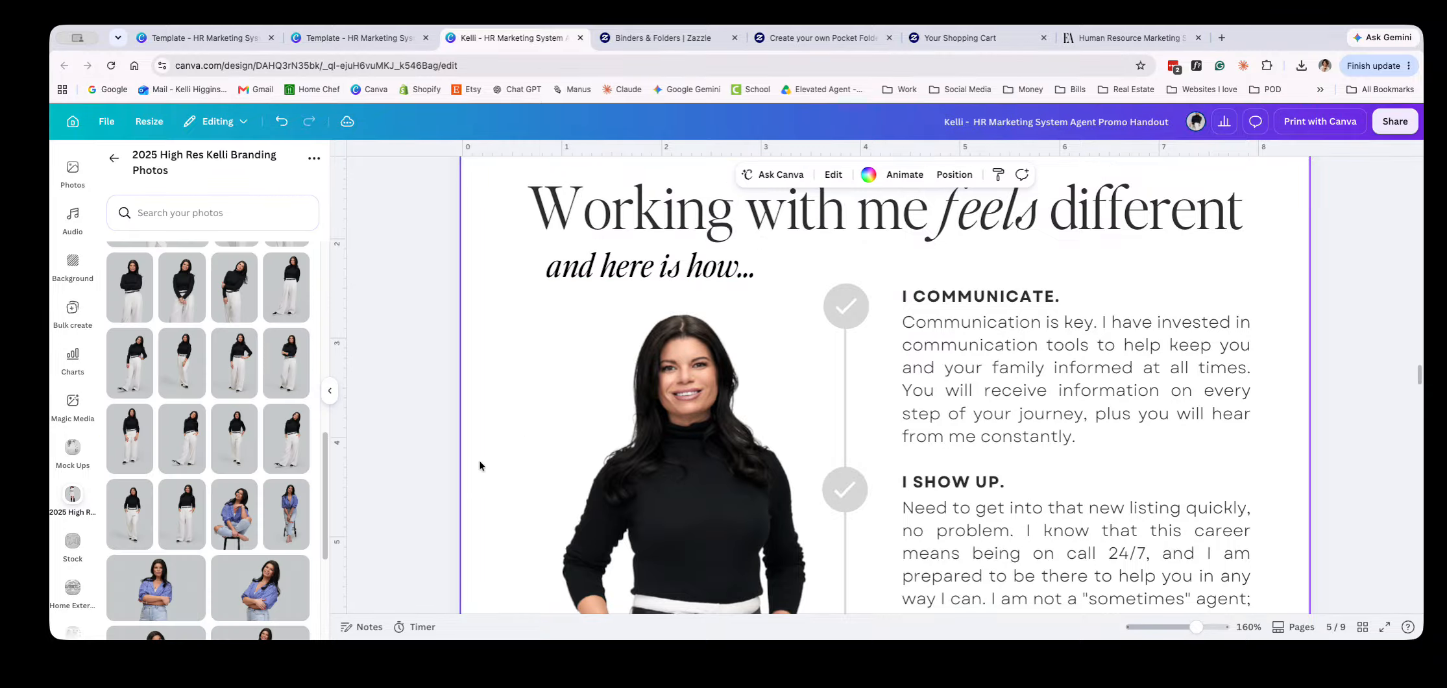
Reopen the agent photo's adjustments and set the saturation to -13
scroll(513, 462, "down", 5)
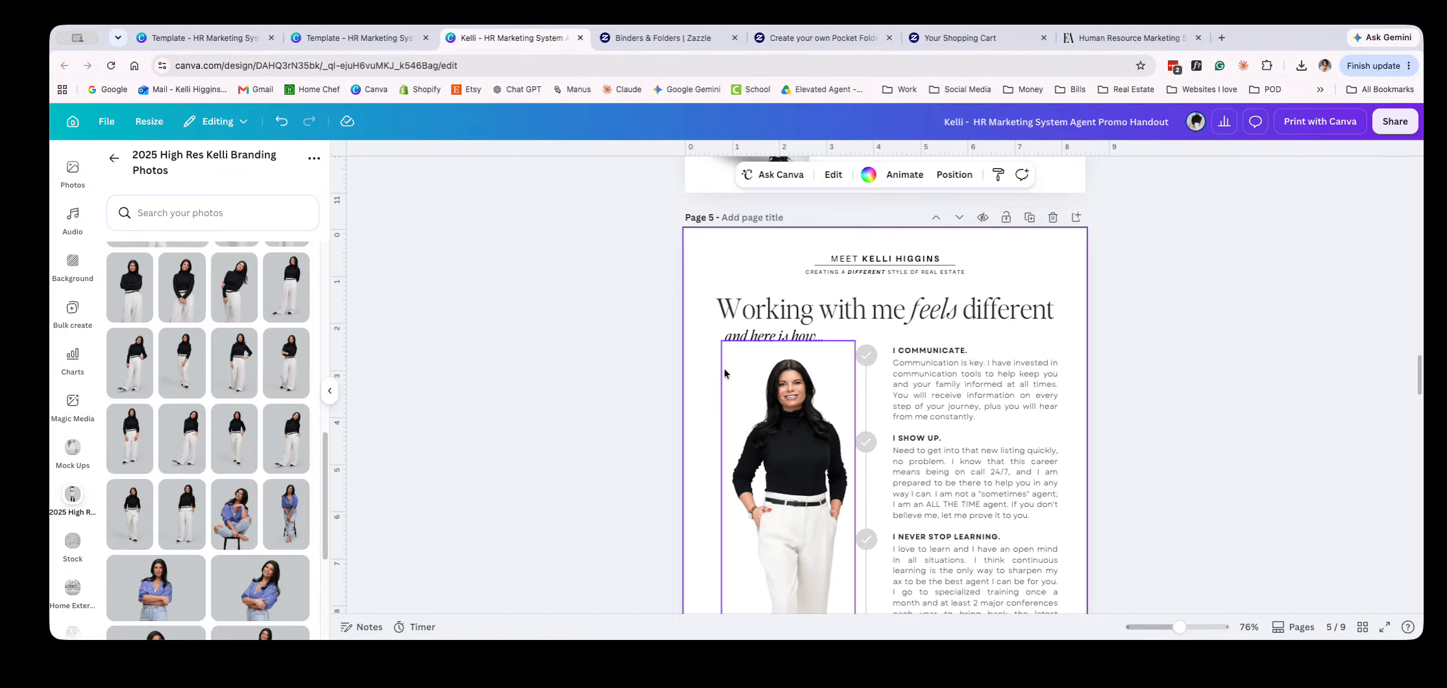
scroll(807, 373, "up", 5)
left_click(807, 374)
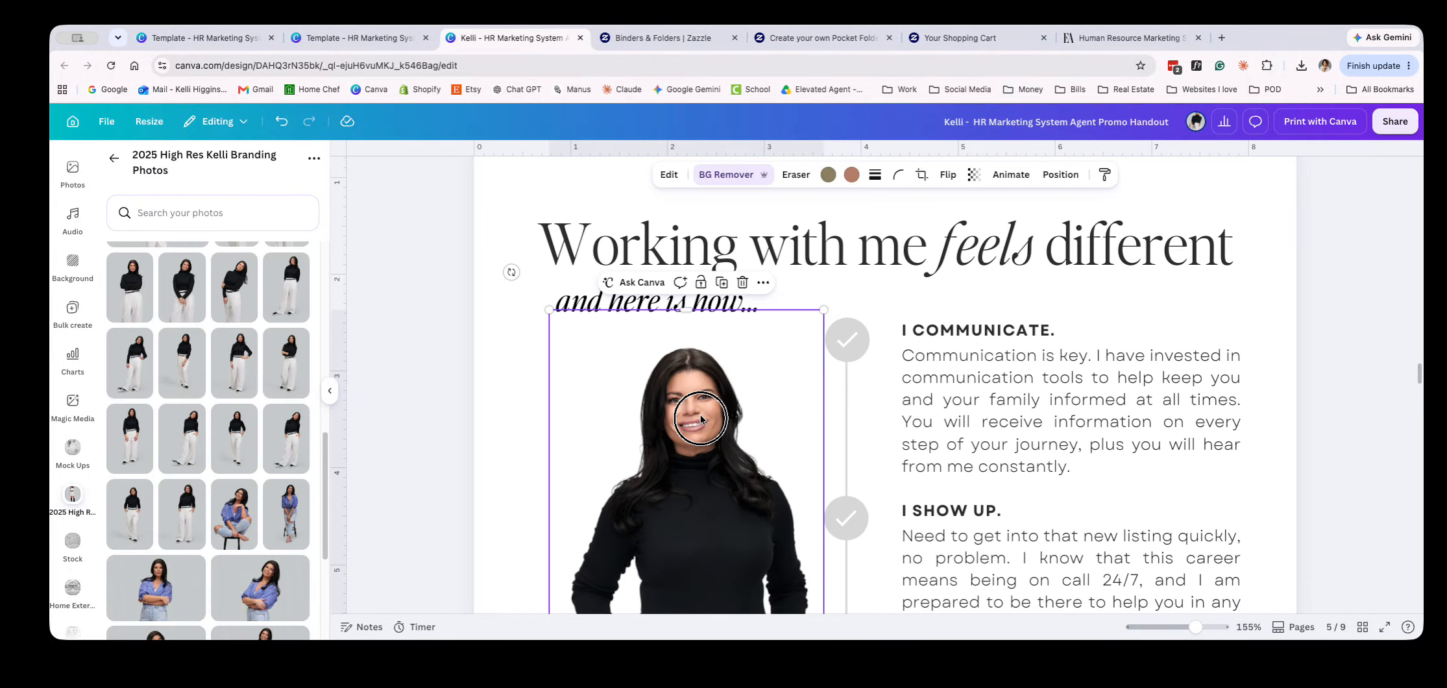
left_click(669, 174)
left_click(127, 313)
scroll(231, 488, "down", 6)
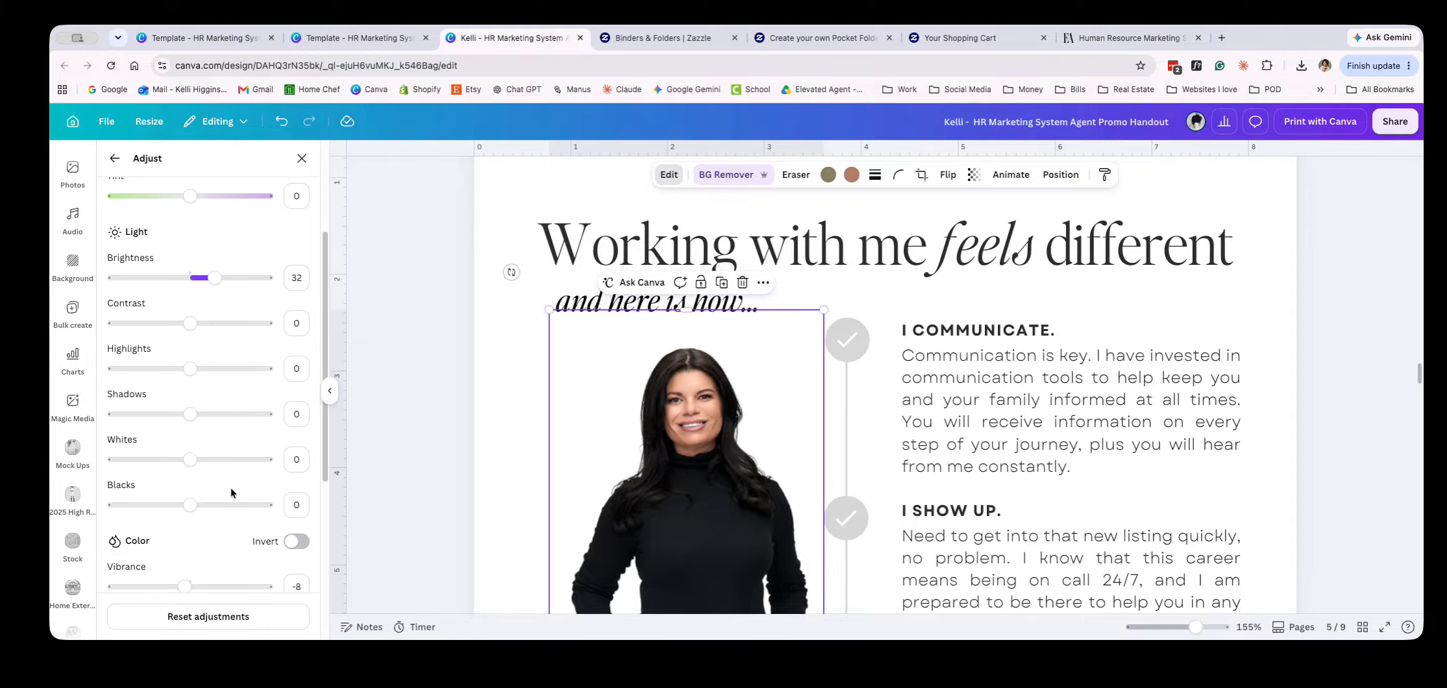
scroll(727, 413, "up", 10)
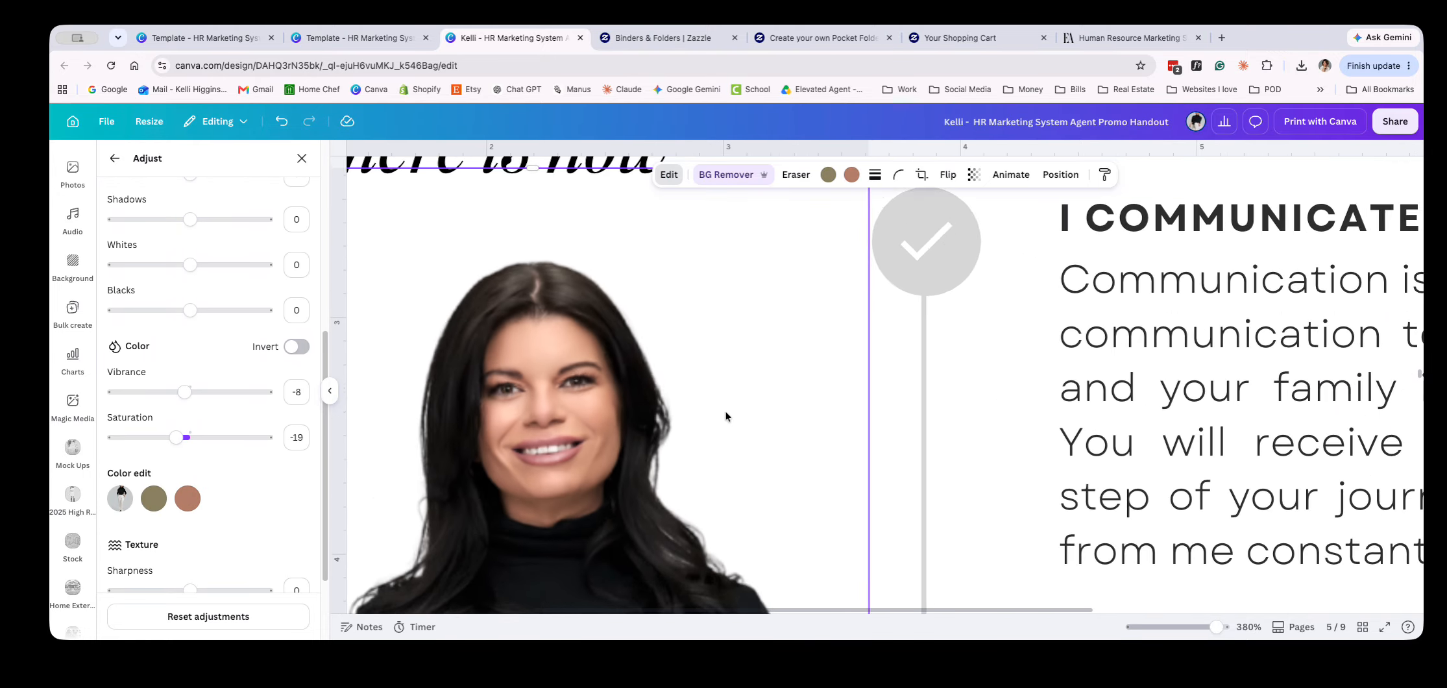
left_click_drag(176, 438, 180, 439)
scroll(692, 462, "down", 6)
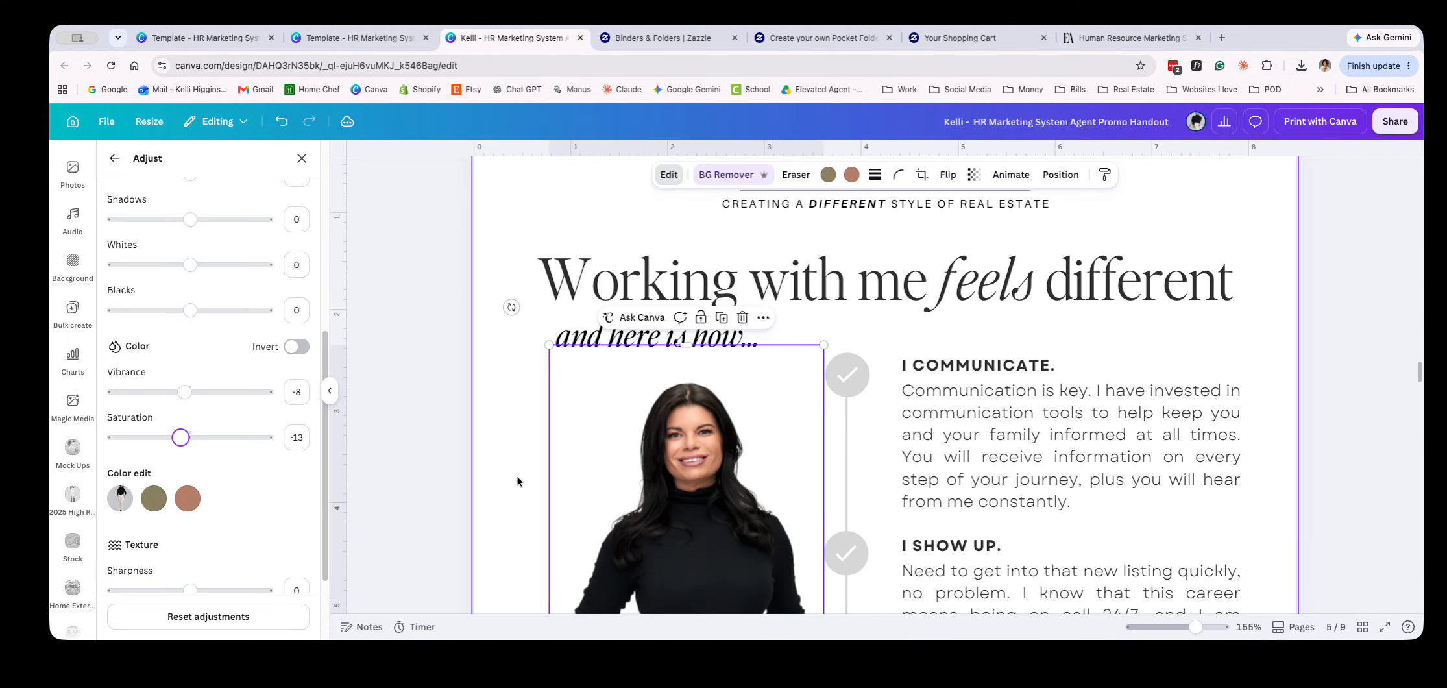
left_click(459, 484)
scroll(458, 483, "down", 4)
scroll(458, 483, "down", 3)
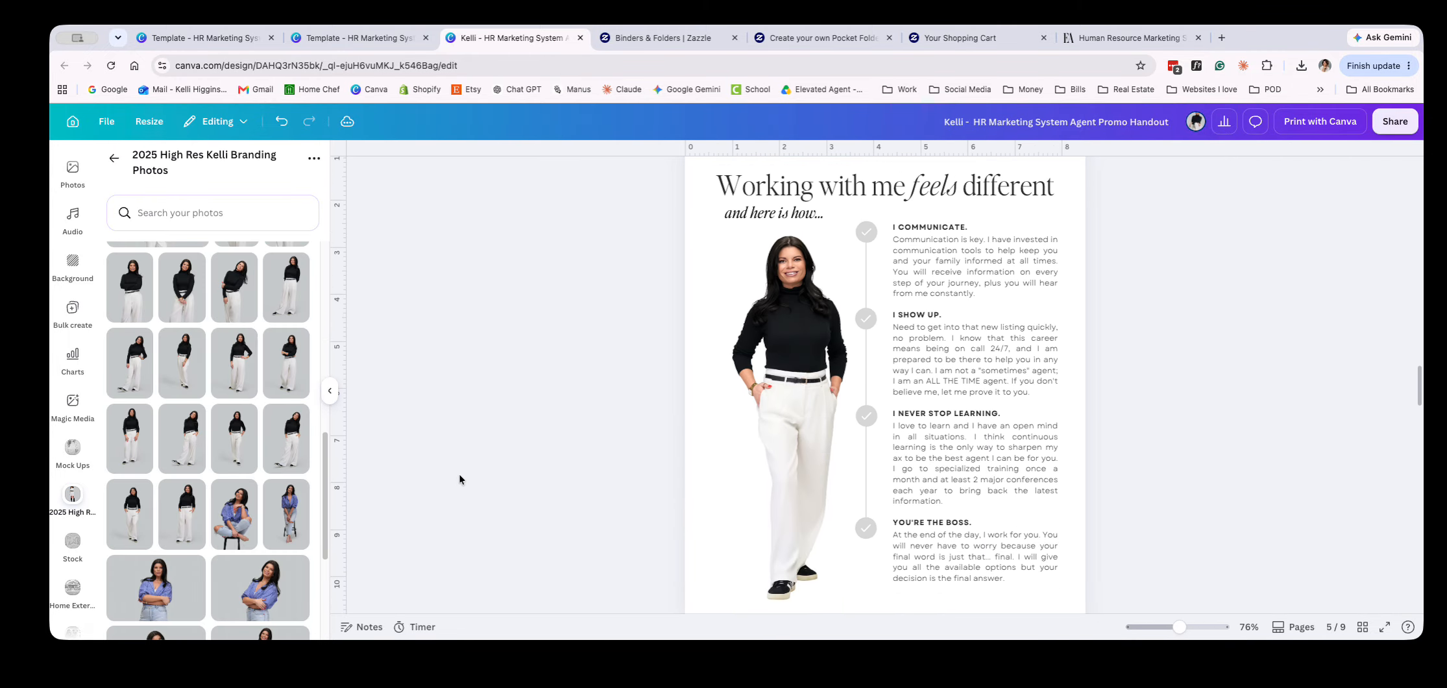
scroll(574, 560, "down", 1)
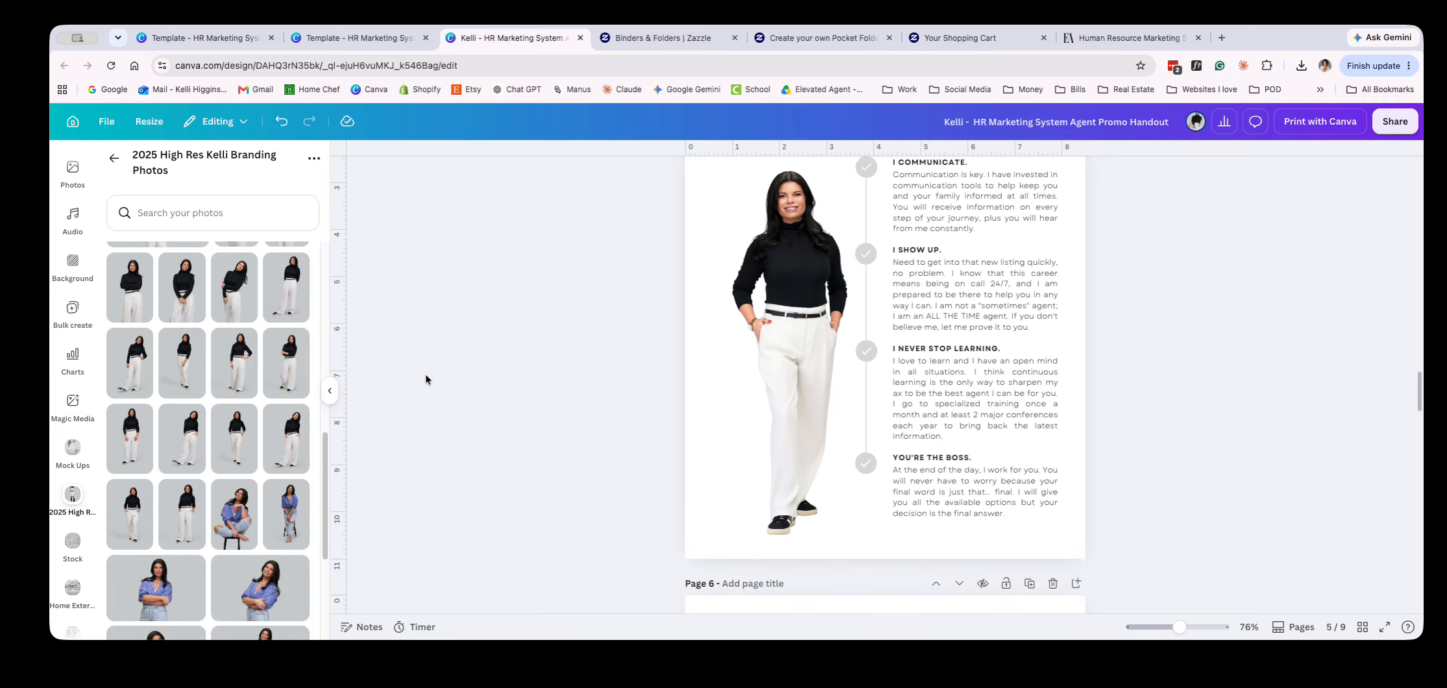
scroll(72, 253, "up", 5)
left_click(72, 210)
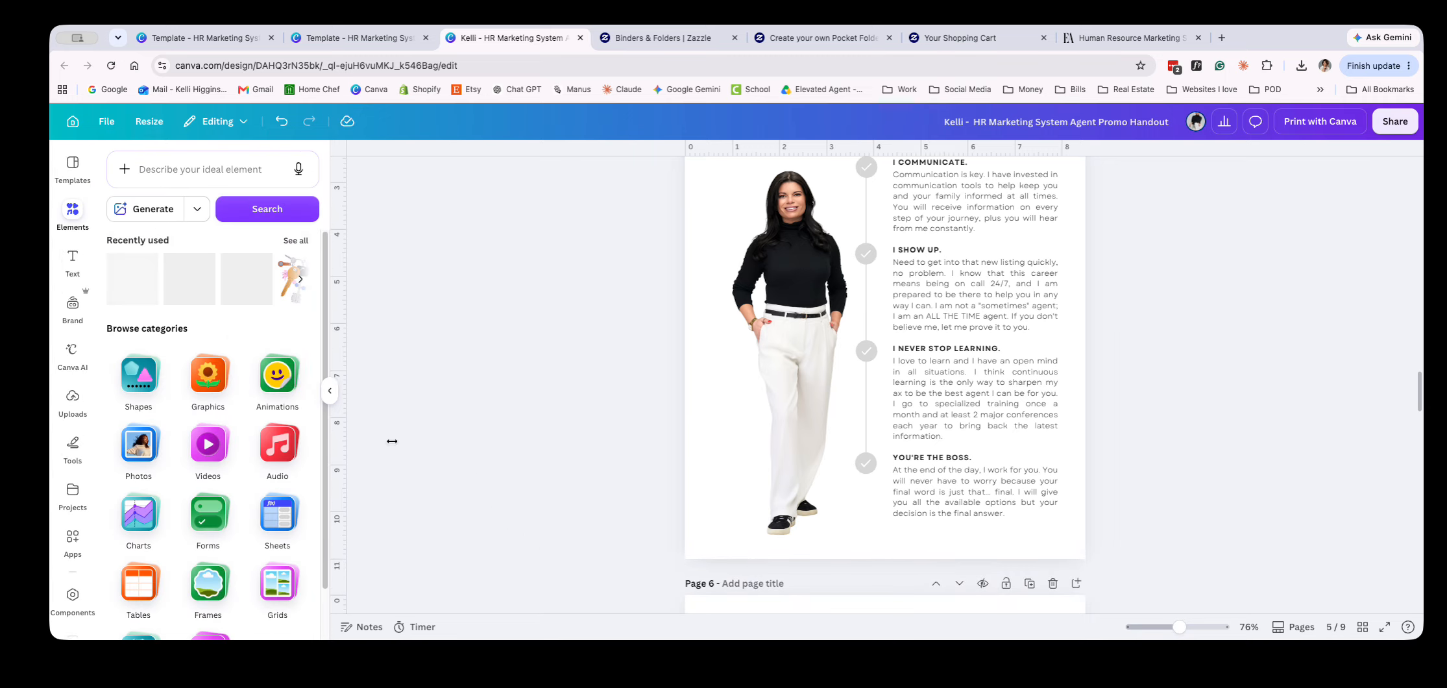
left_click(199, 179)
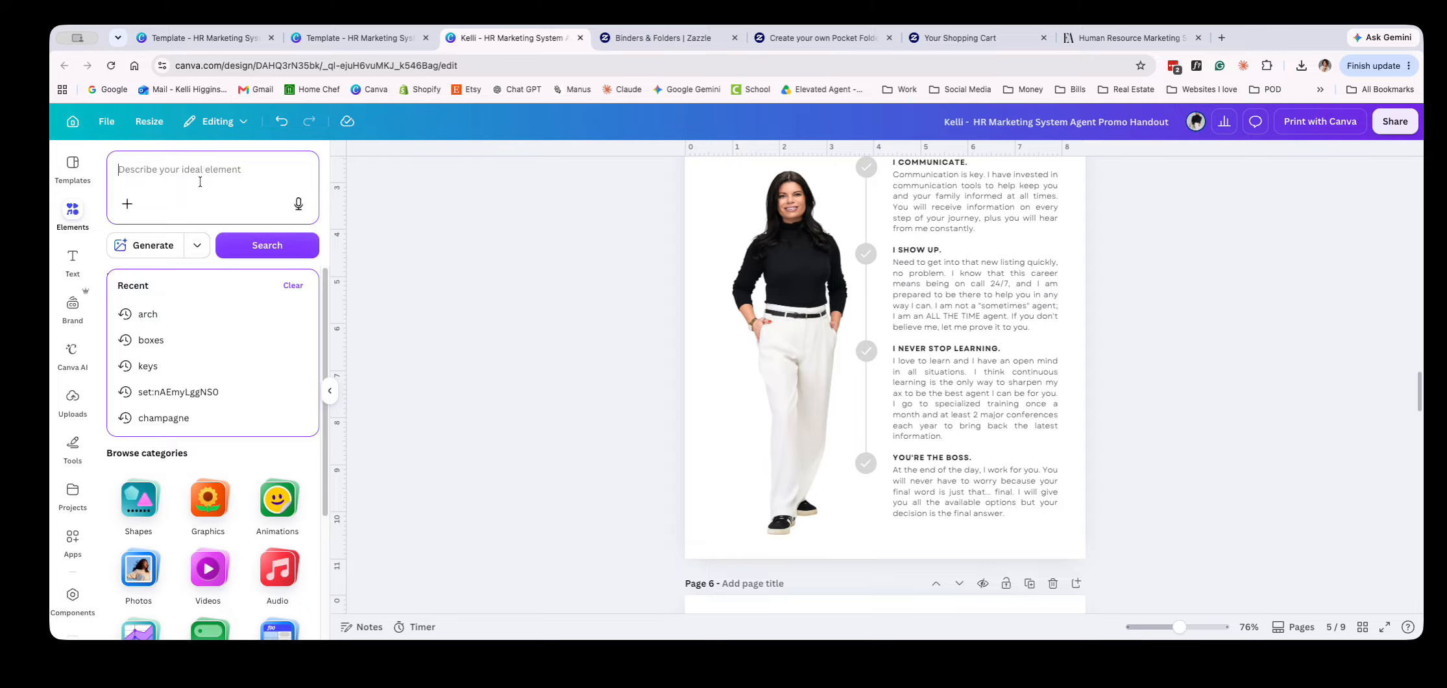
left_click(582, 226)
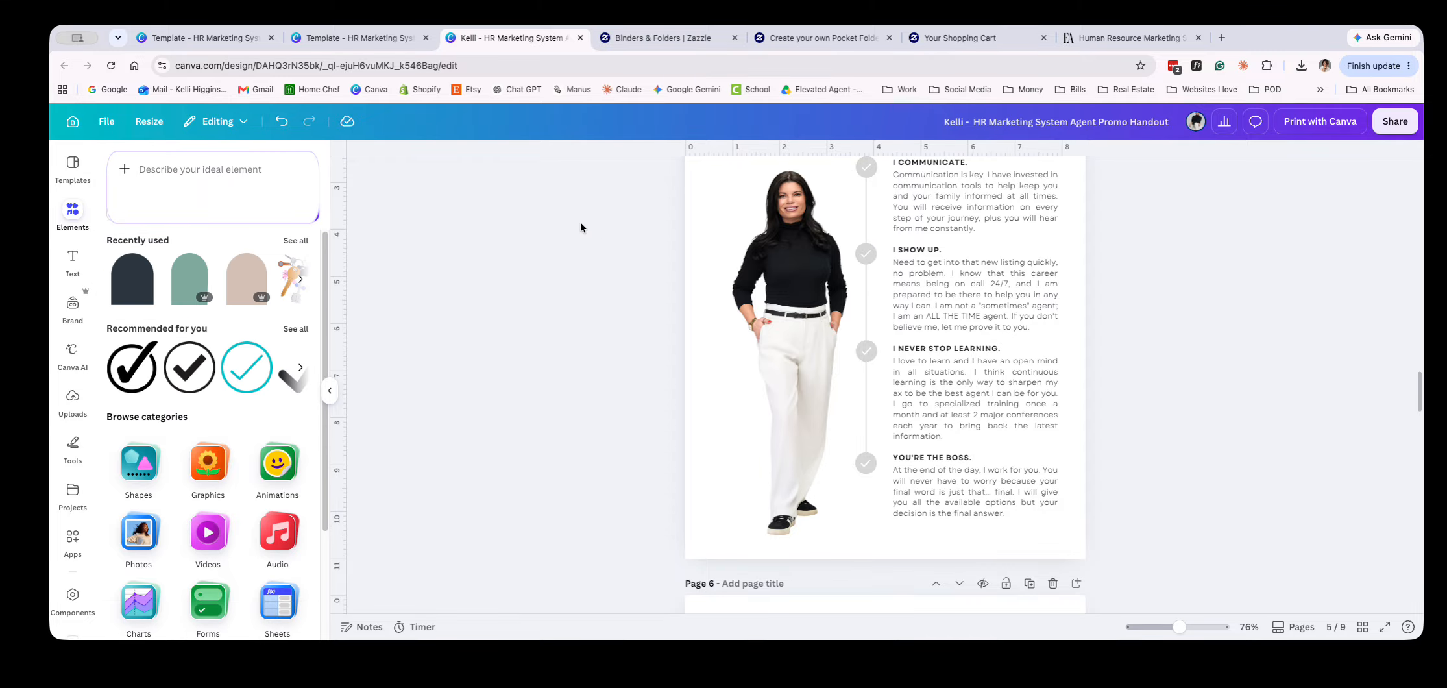
Try the Drop and Backdrop shadow effects on the agent photo on page 5, ending with Drop
left_click(805, 239)
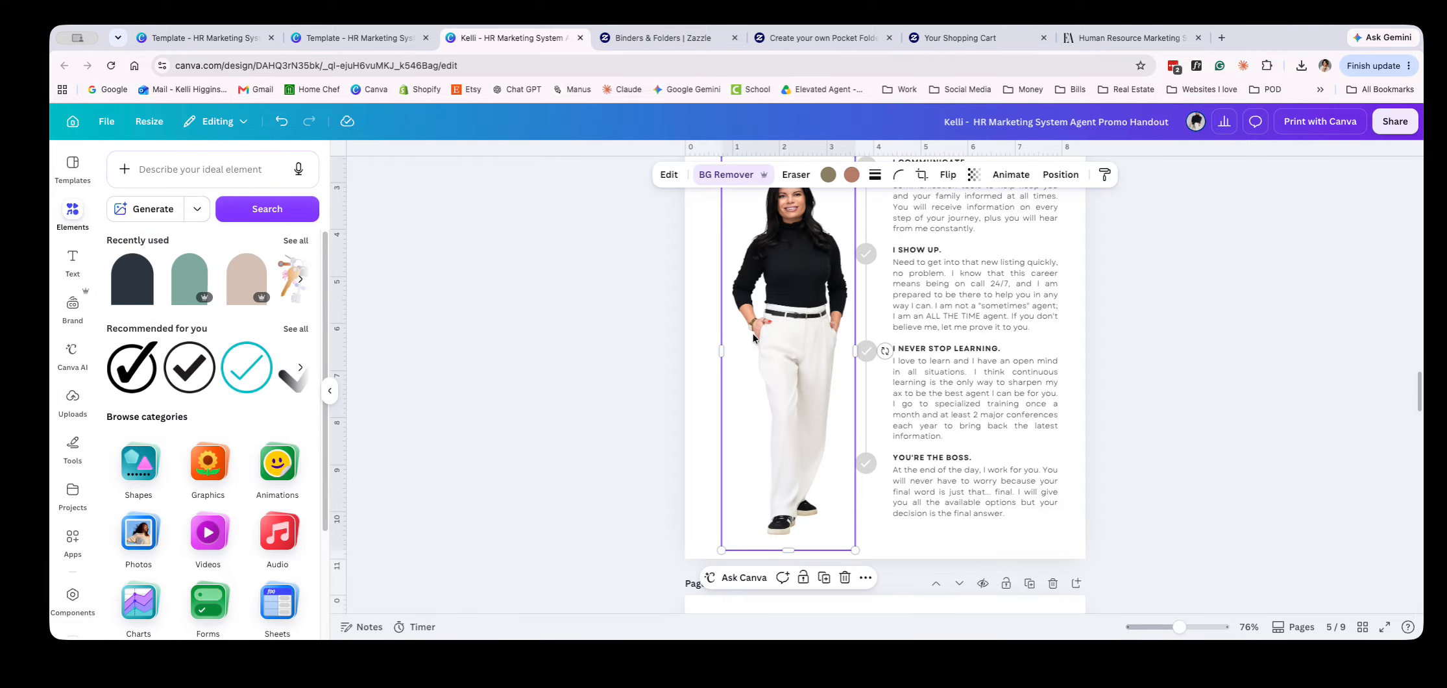
left_click(669, 174)
scroll(143, 557, "down", 2)
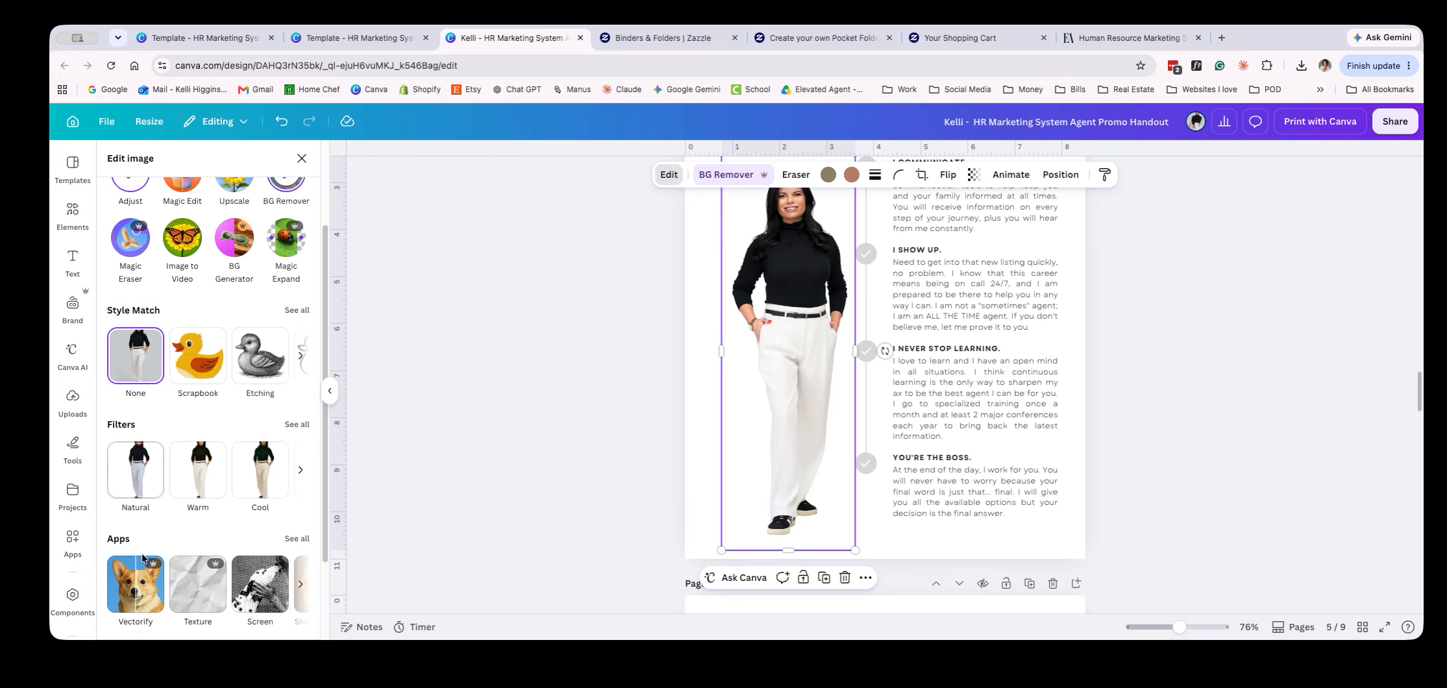
scroll(142, 555, "down", 2)
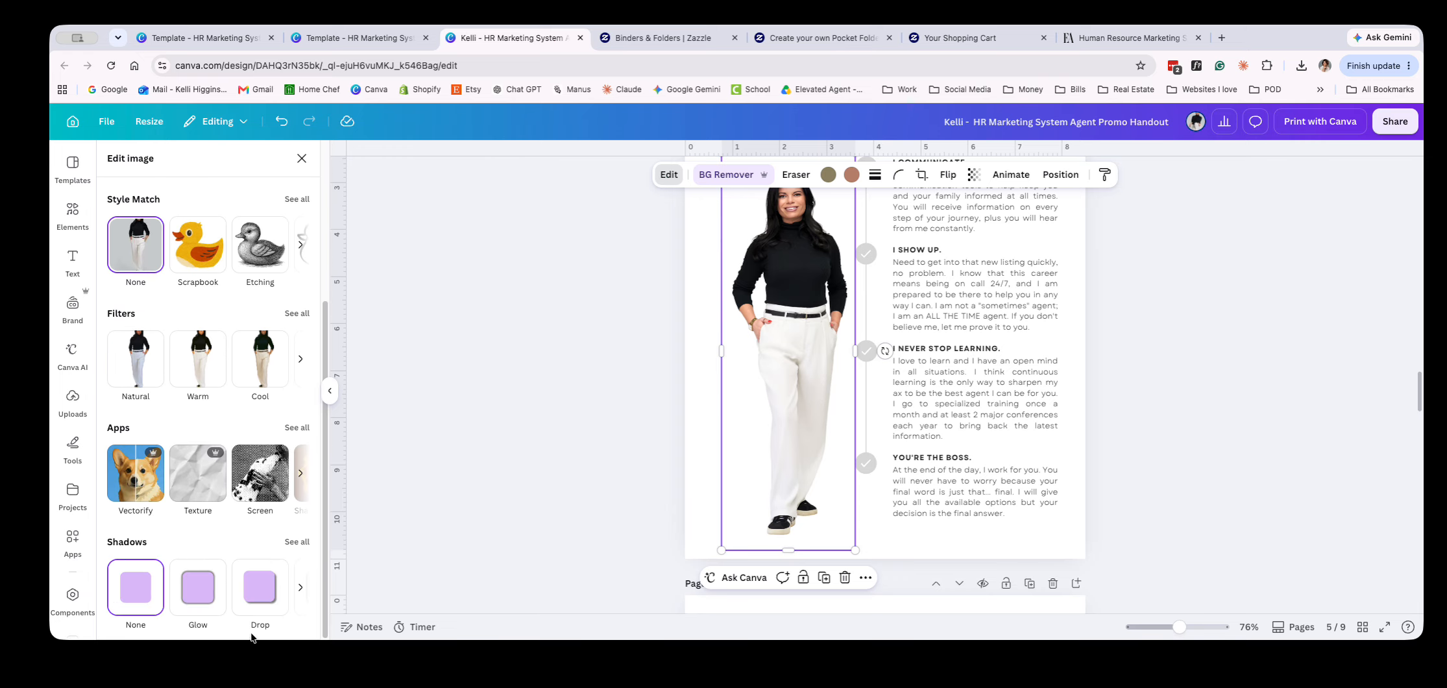
left_click(296, 541)
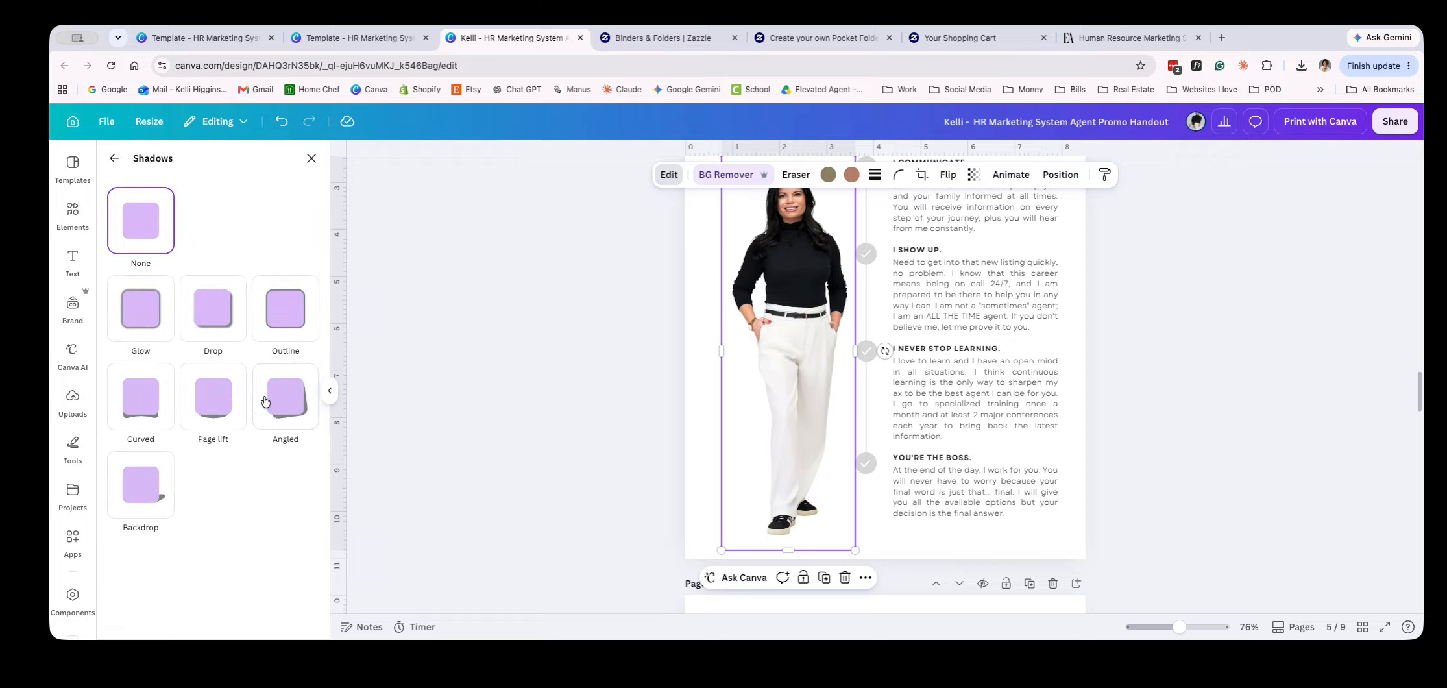
left_click(206, 325)
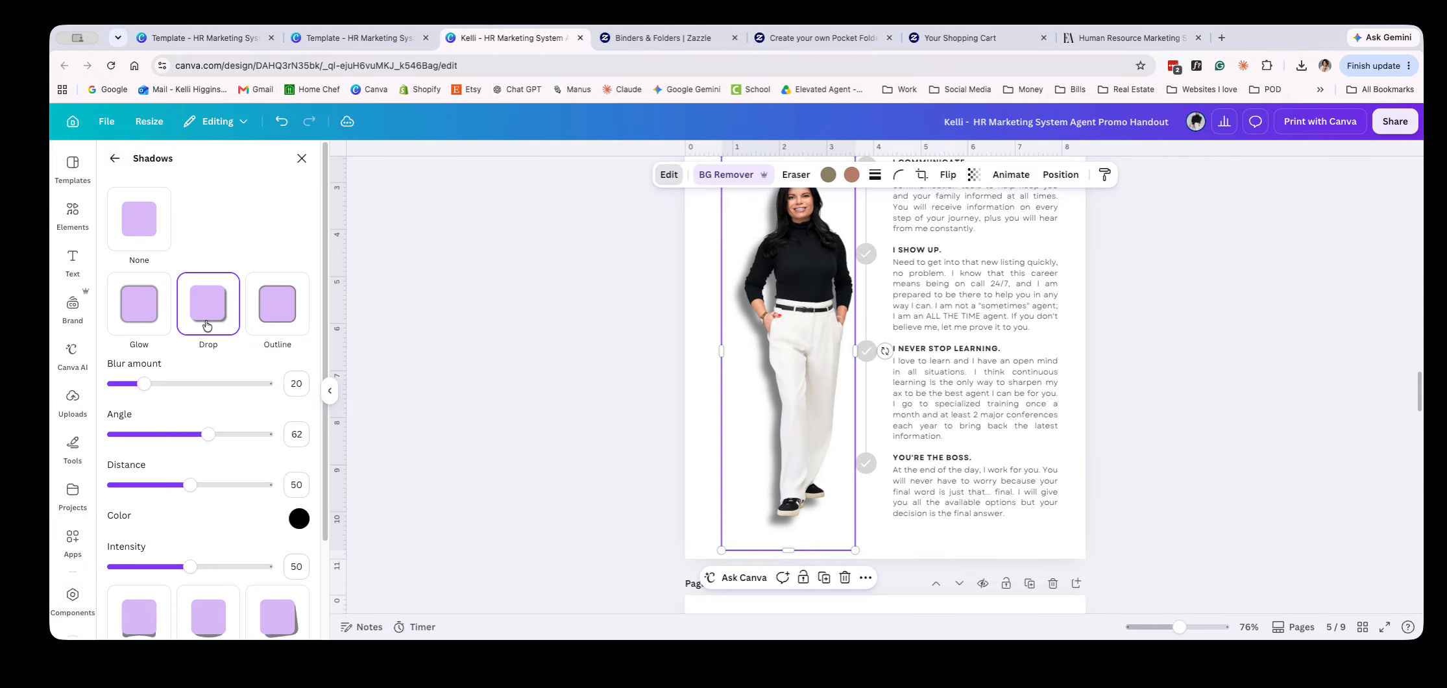
scroll(151, 576, "down", 3)
left_click(147, 592)
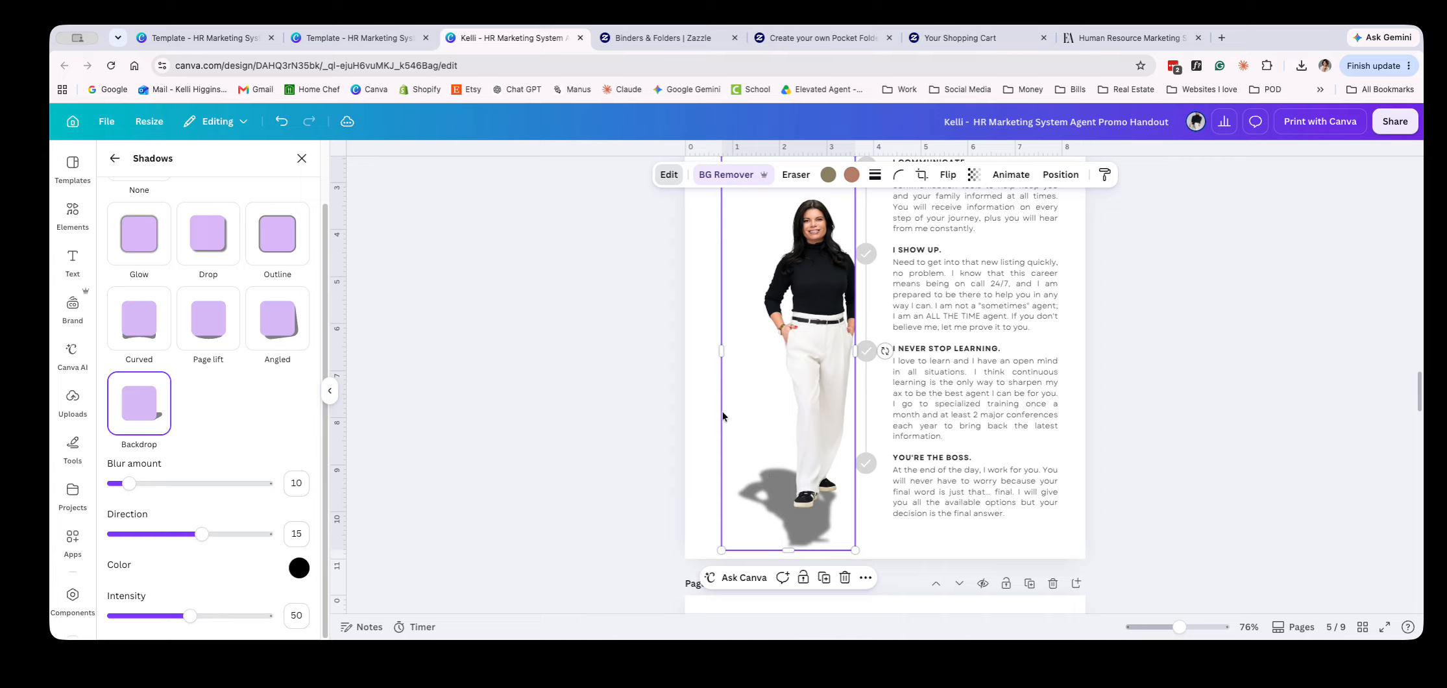
left_click(198, 256)
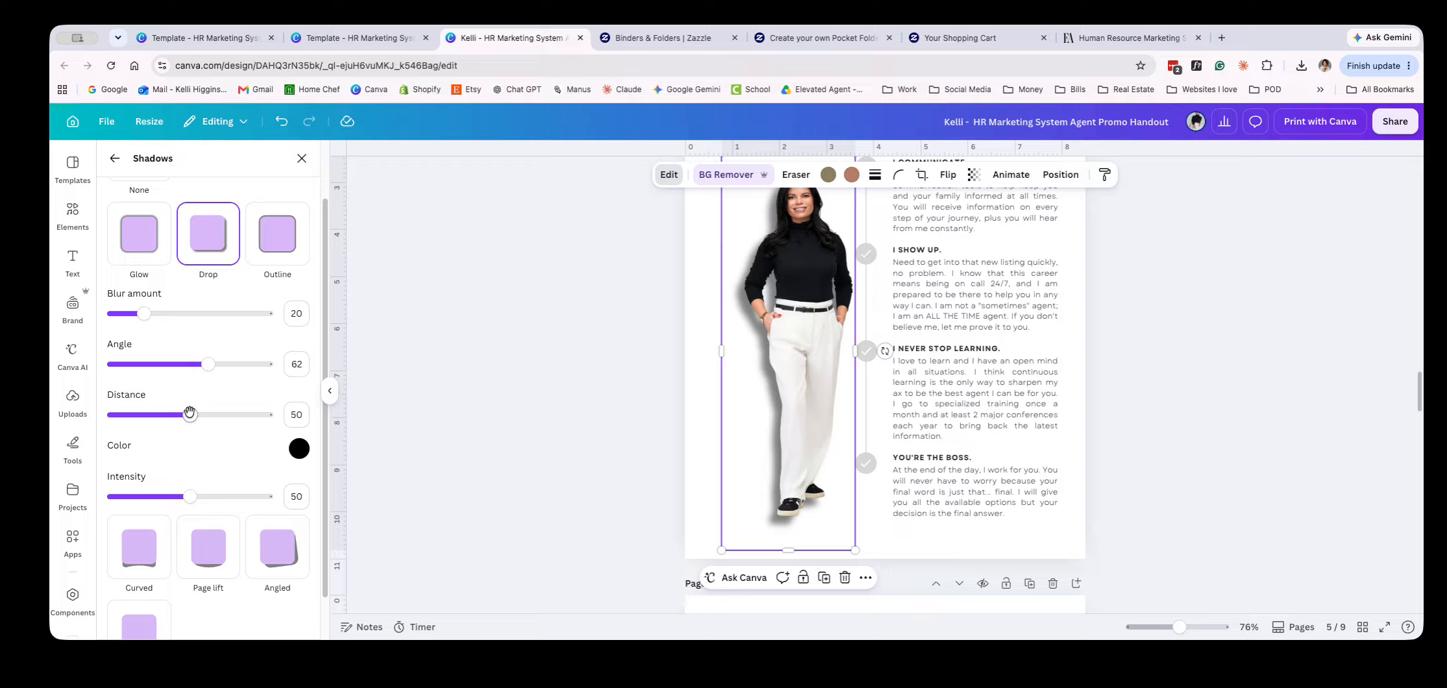
Set the photo's drop shadow to distance 21, blur amount 32 and intensity 33
left_click_drag(189, 414, 143, 426)
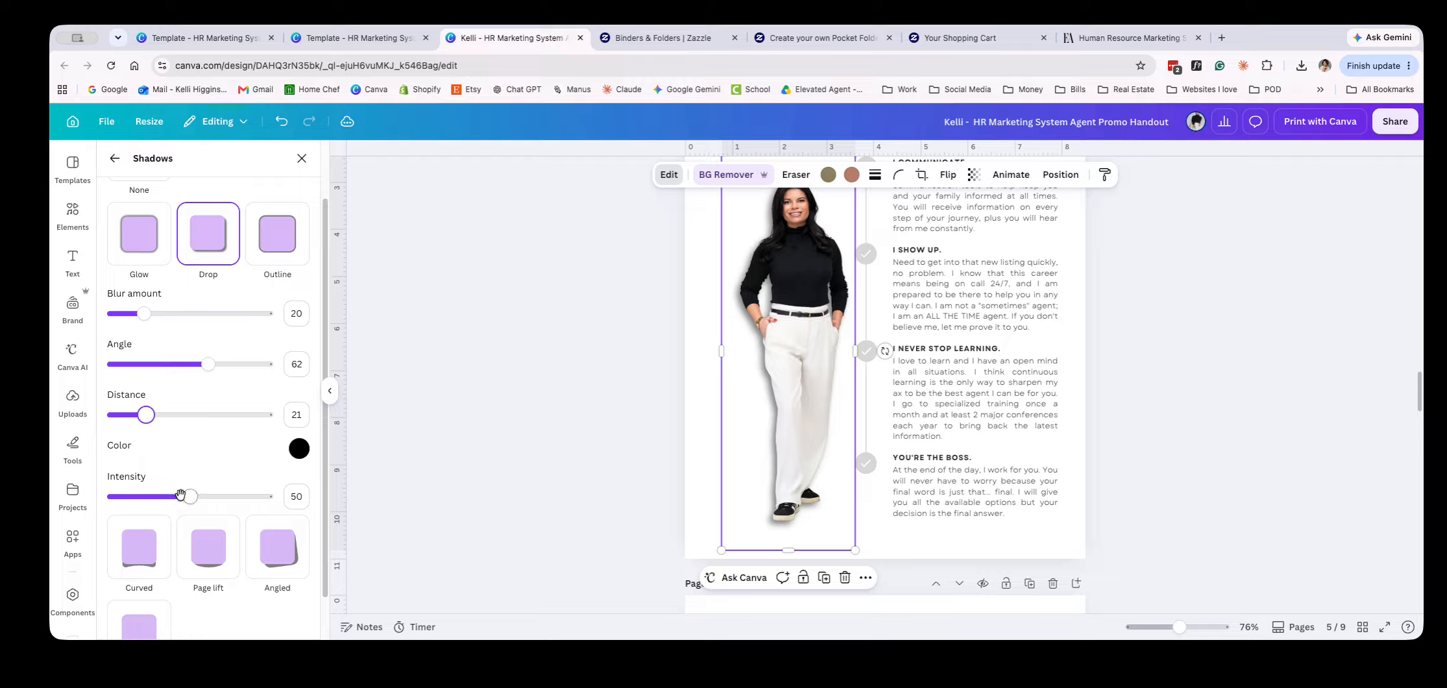
left_click_drag(144, 314, 163, 313)
left_click_drag(189, 496, 164, 496)
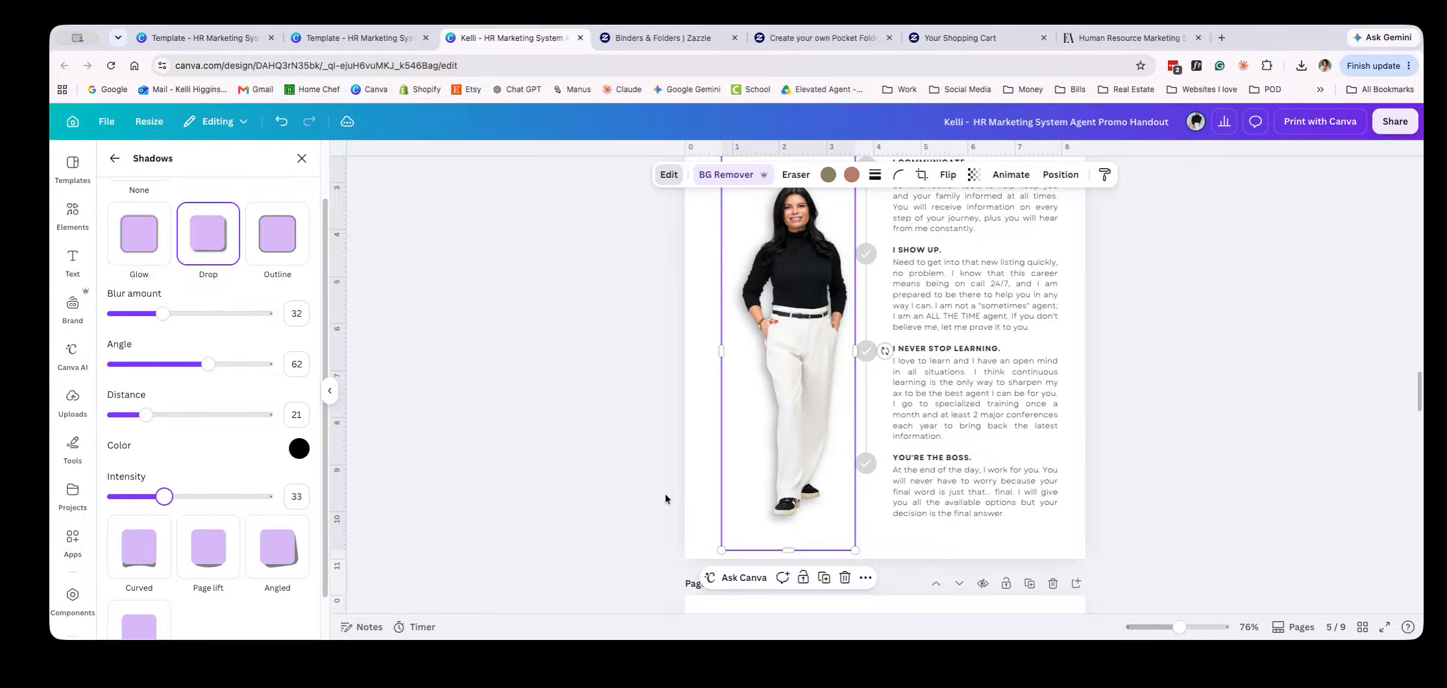
Change the drop shadow to blur amount 15 and intensity 55, and increase its distance
scroll(665, 499, "down", 3)
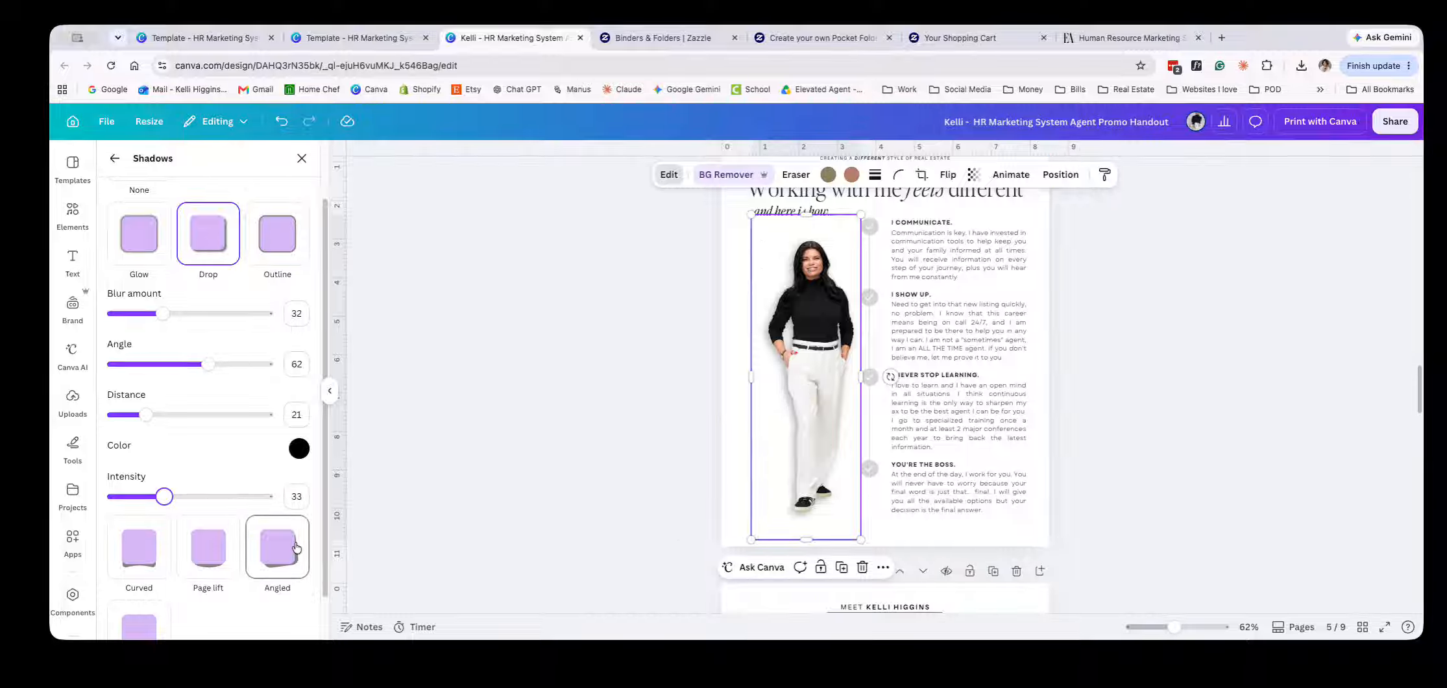
left_click_drag(163, 313, 135, 314)
left_click_drag(185, 509, 198, 509)
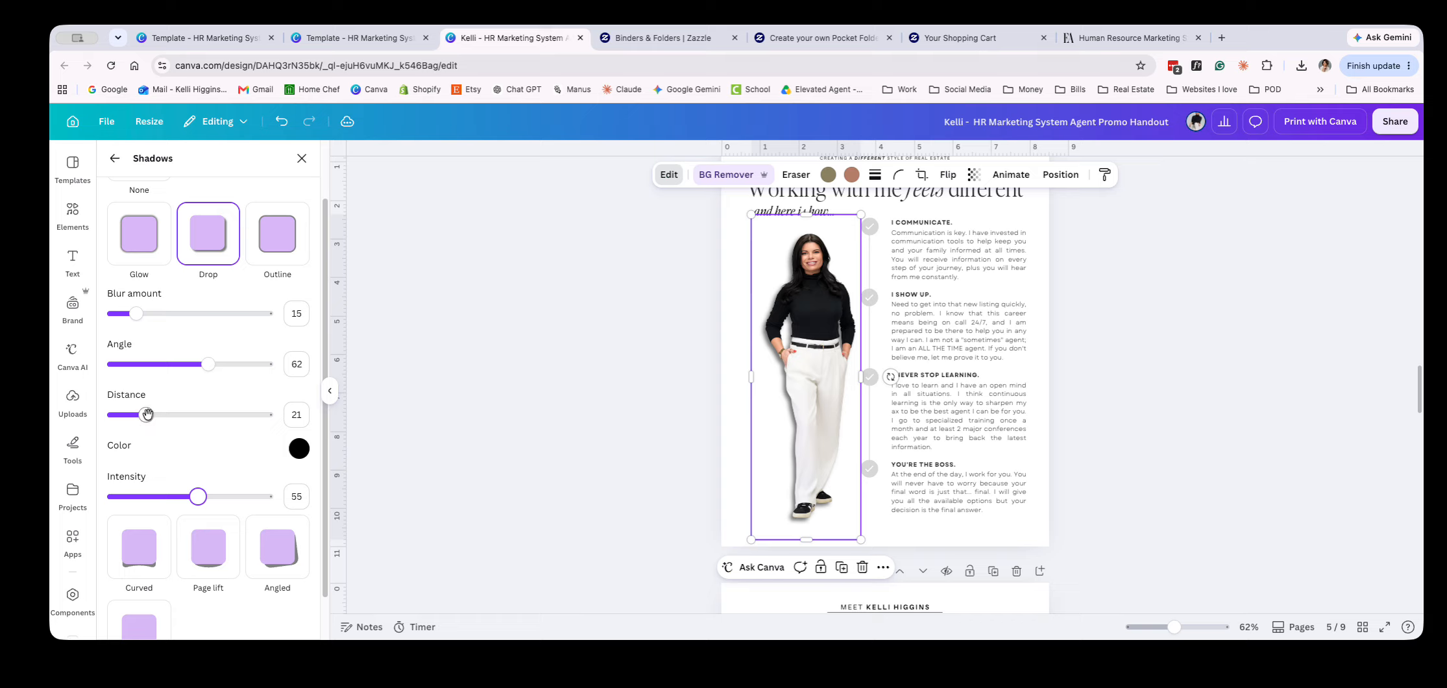
left_click_drag(146, 415, 178, 416)
left_click(511, 413)
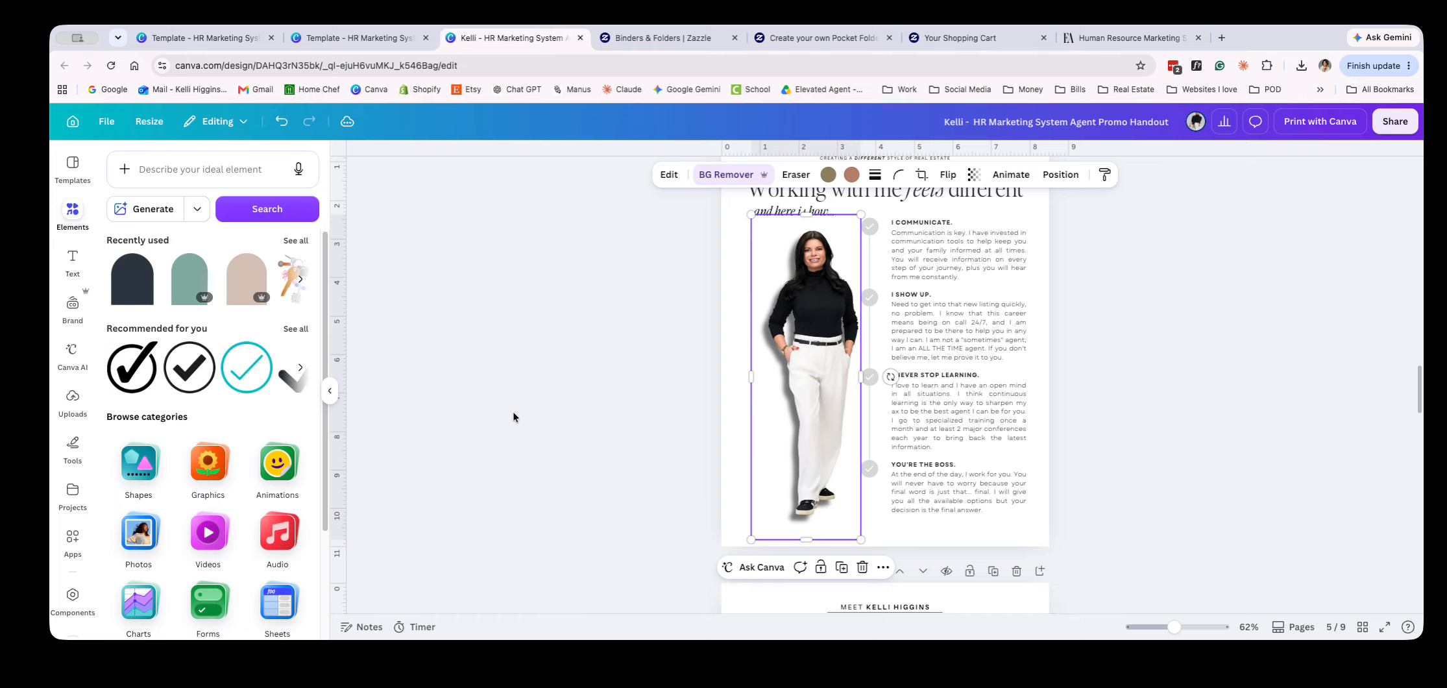
Set the agent photo's shadow effect to None and nudge the photo slightly up and to the left
left_click_drag(824, 403, 819, 401)
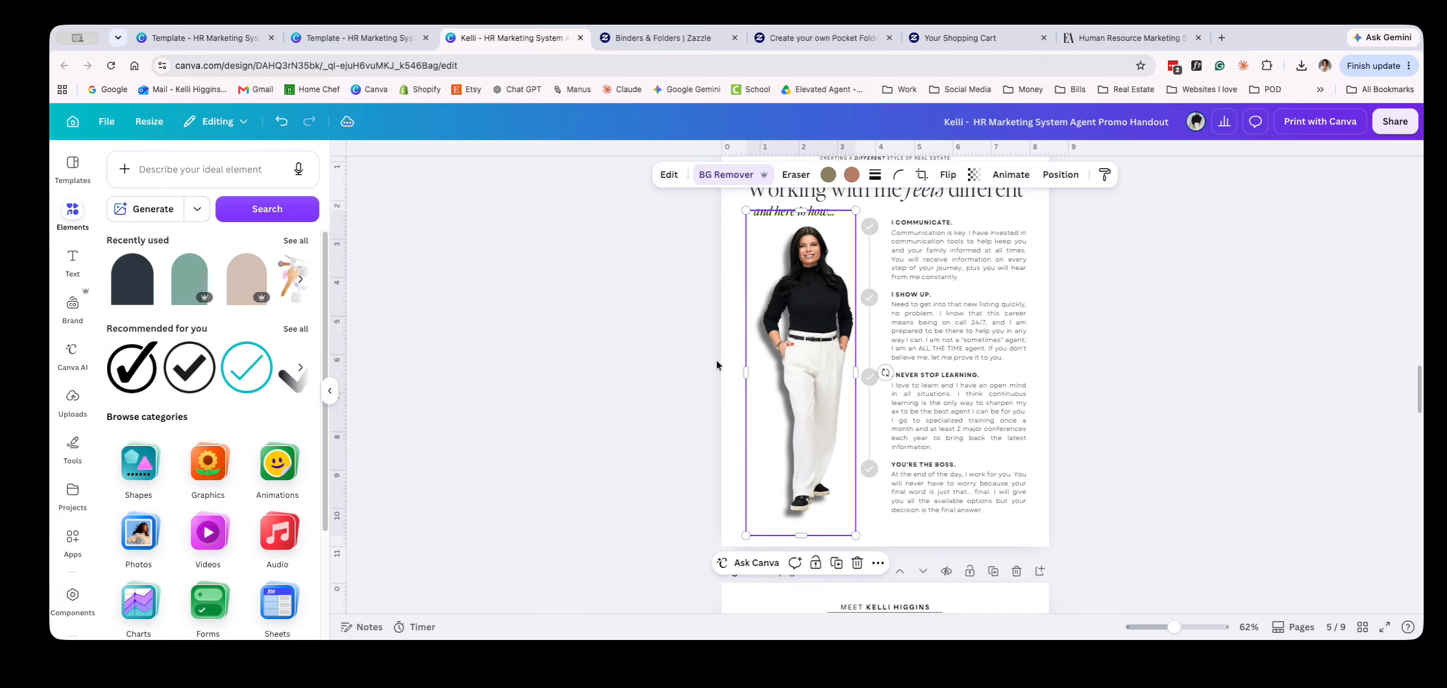
left_click(670, 173)
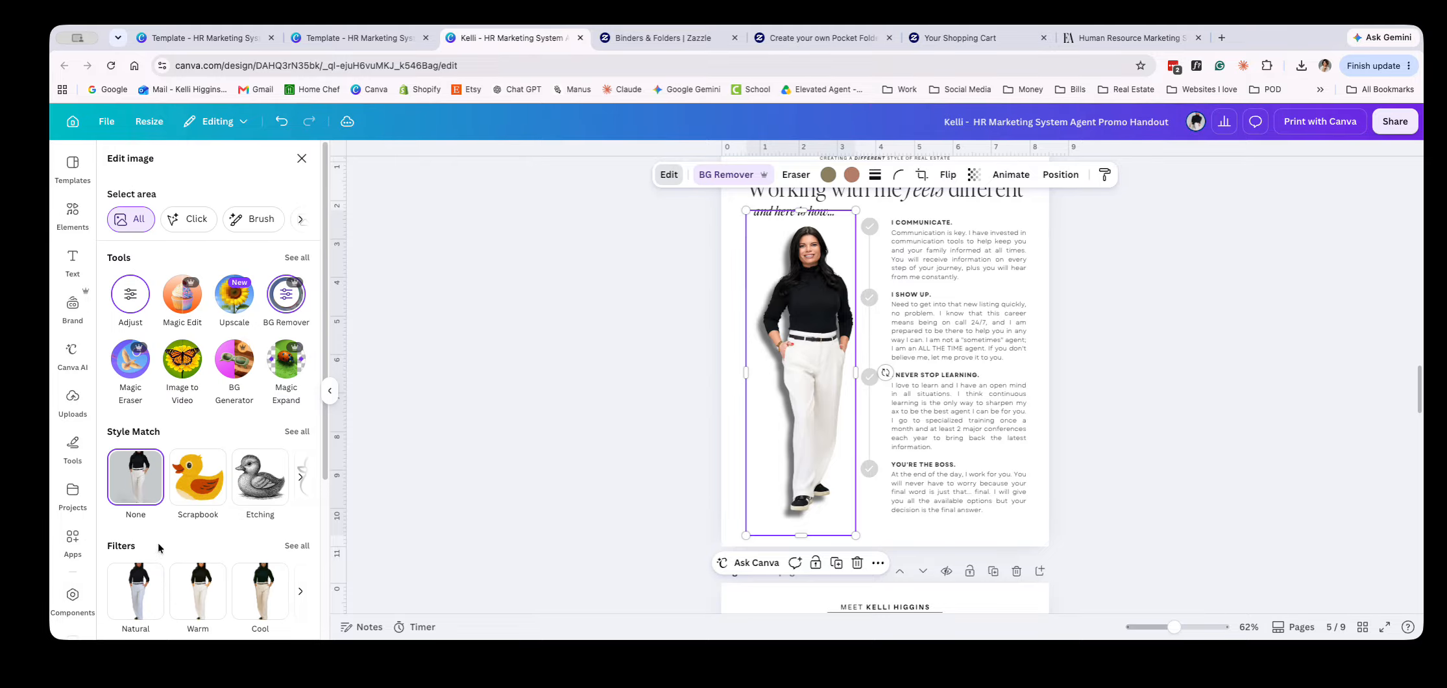
scroll(156, 555, "down", 3)
left_click(136, 578)
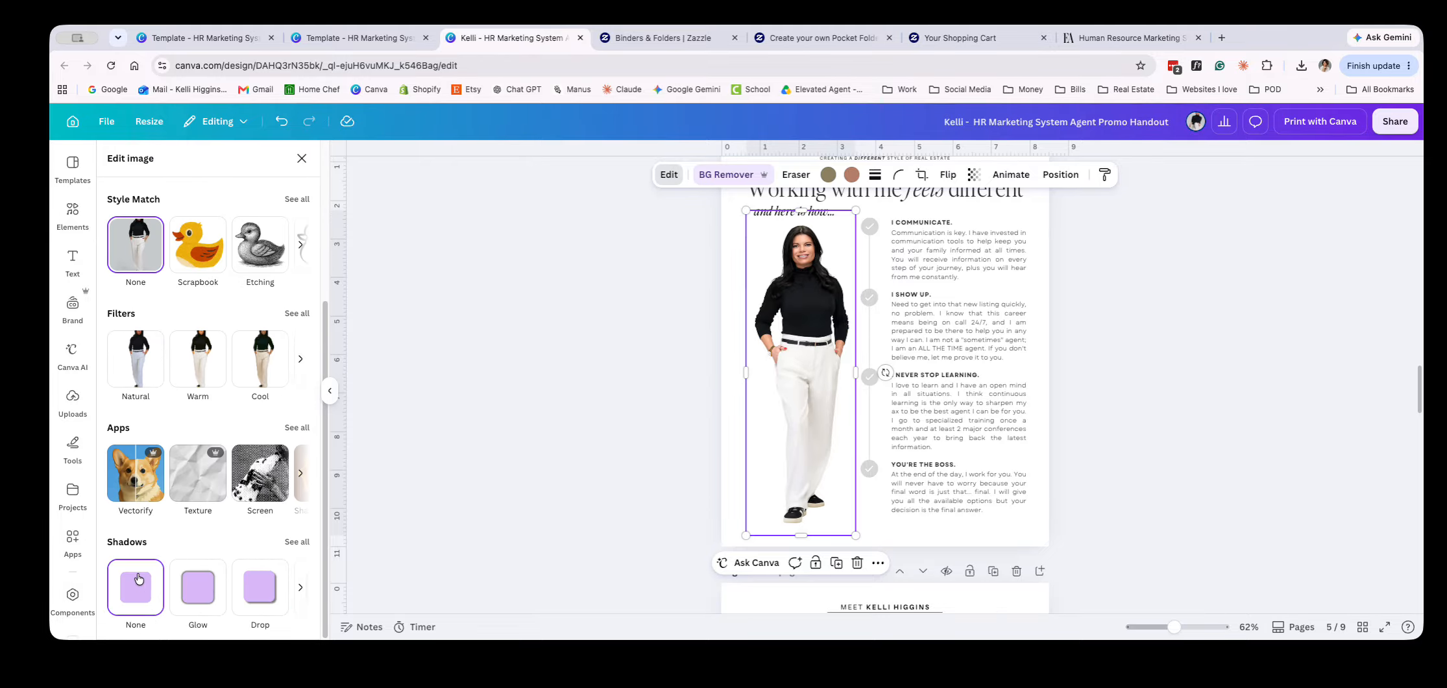
left_click(650, 379)
left_click_drag(778, 266, 777, 267)
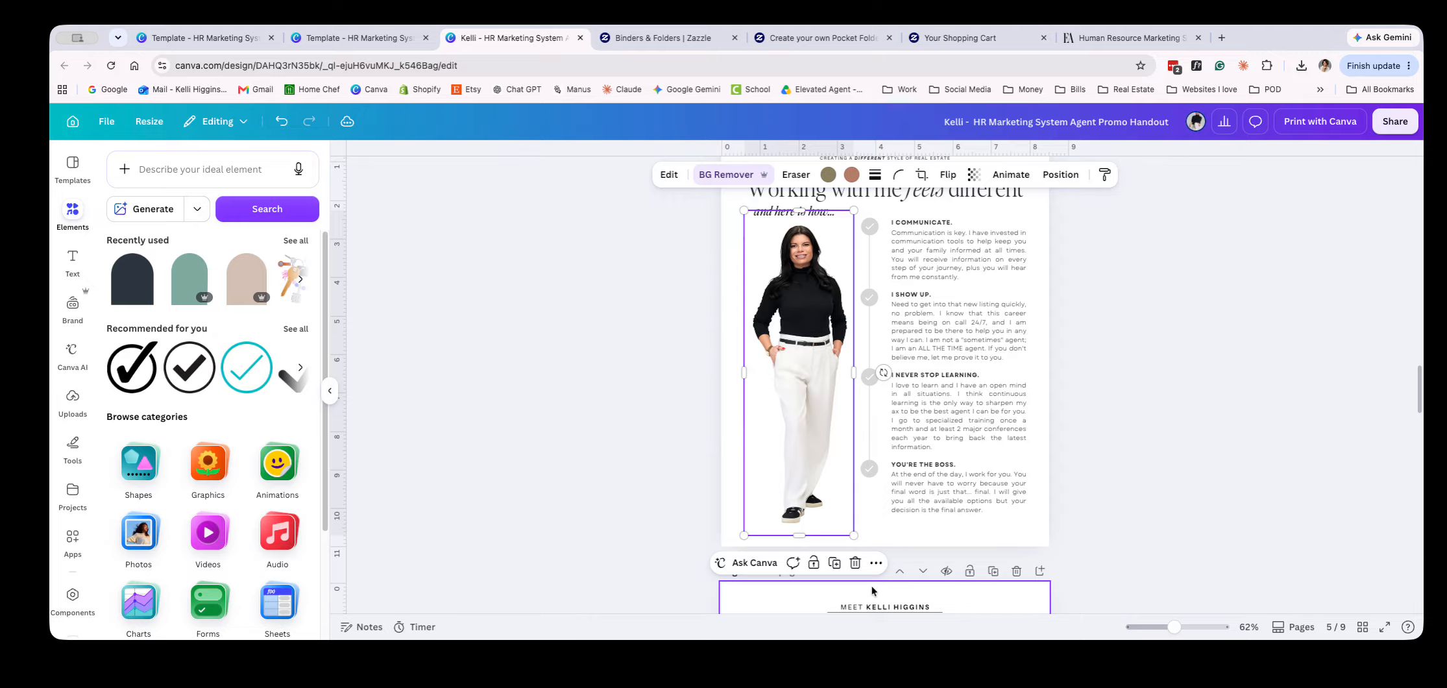
left_click(426, 330)
Search the elements for "shadow" and add a thin, blurred horizontal shadow graphic to page 5
left_click(190, 172)
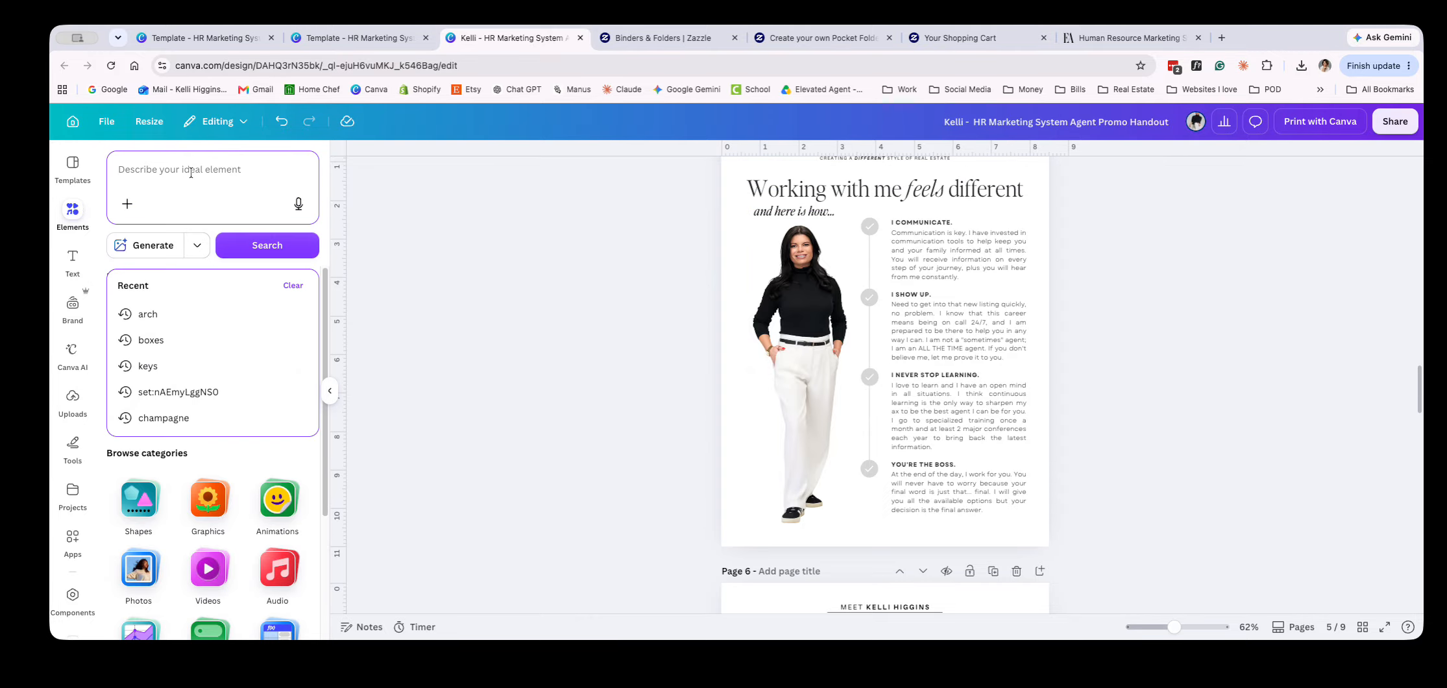
type("sh")
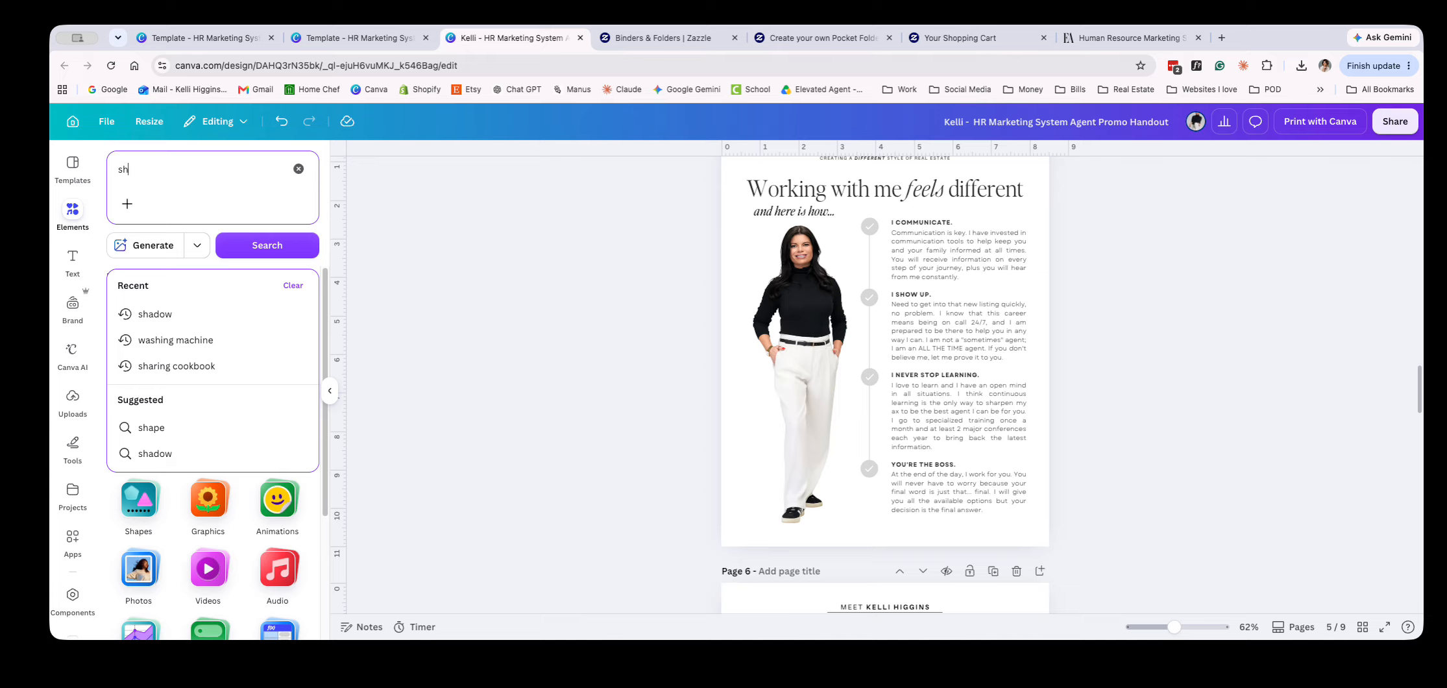
left_click(194, 453)
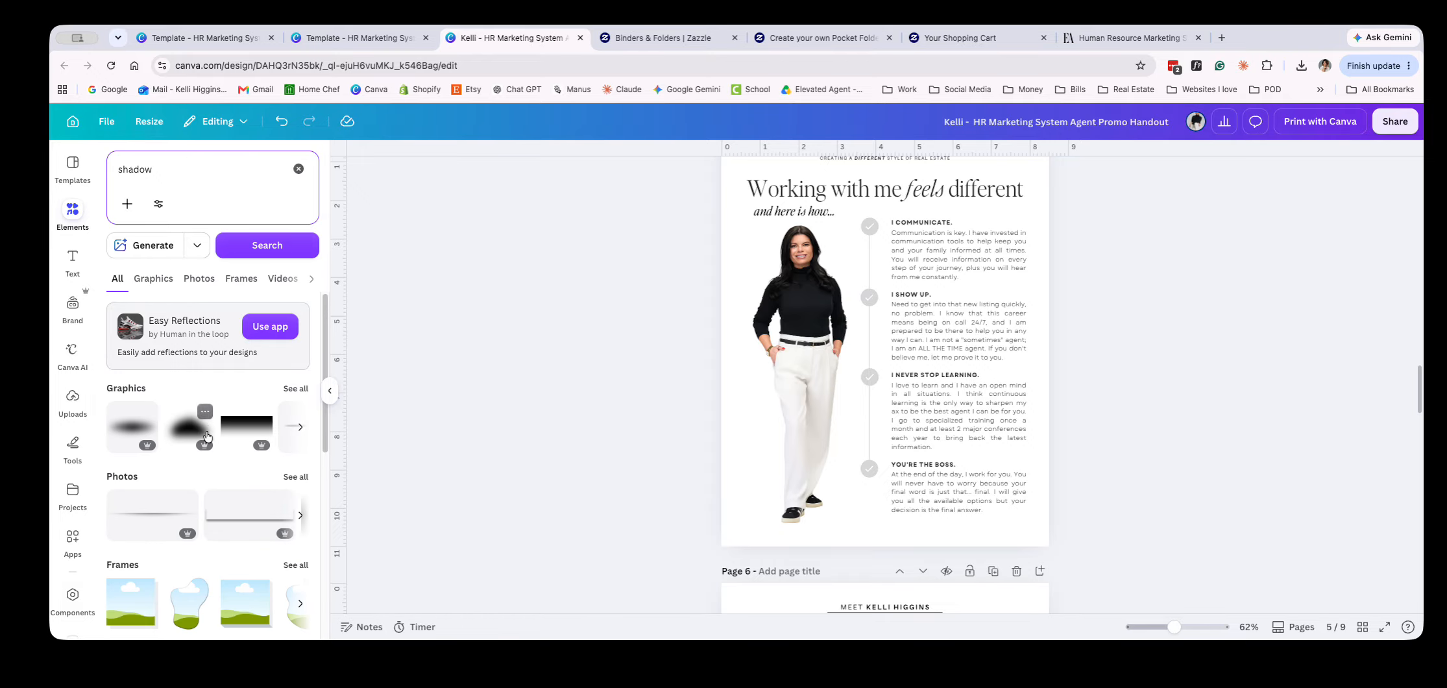
left_click(293, 388)
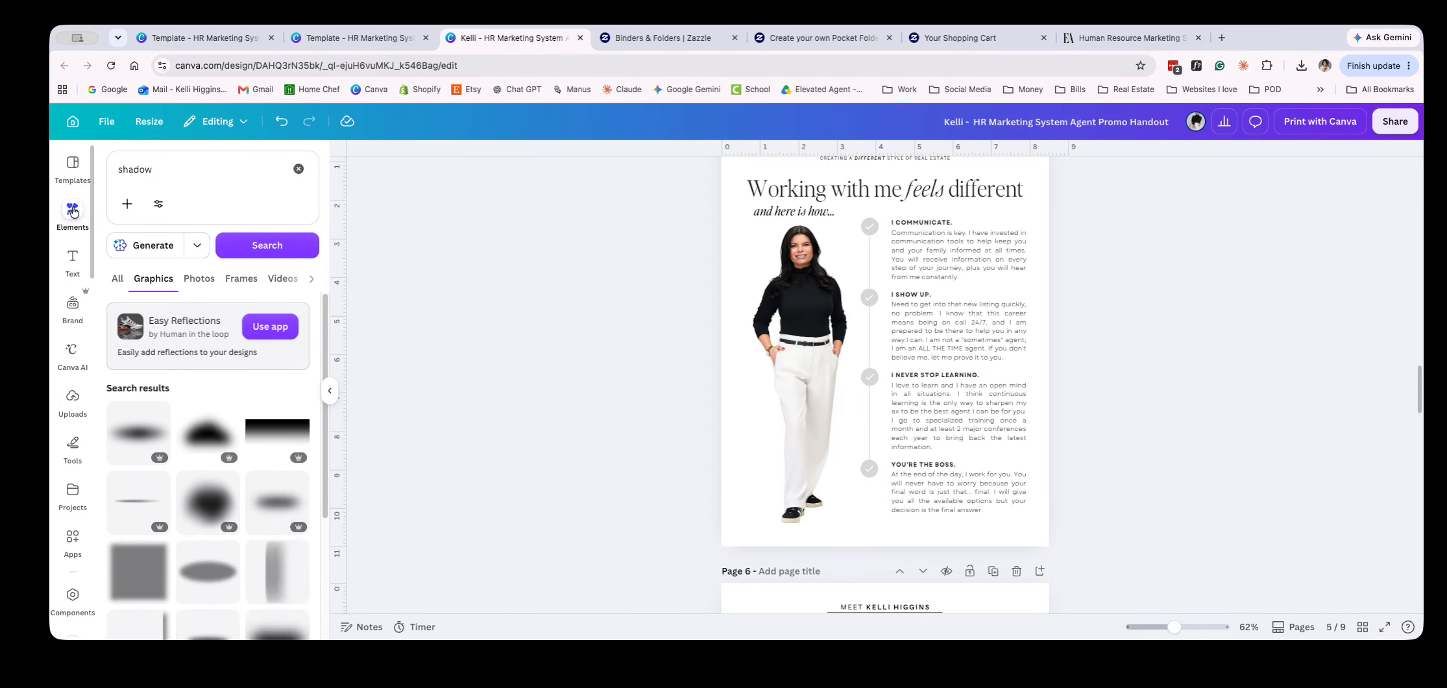
scroll(280, 532, "down", 5)
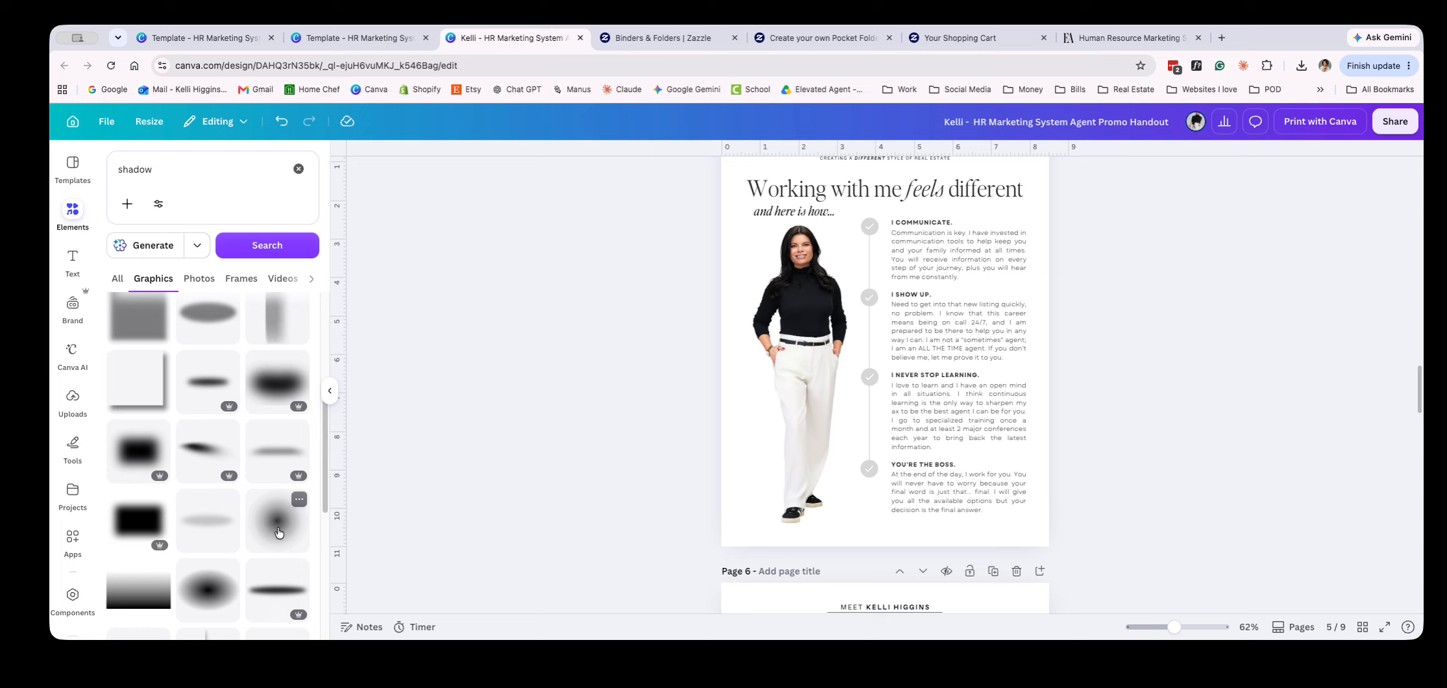
scroll(277, 533, "down", 1)
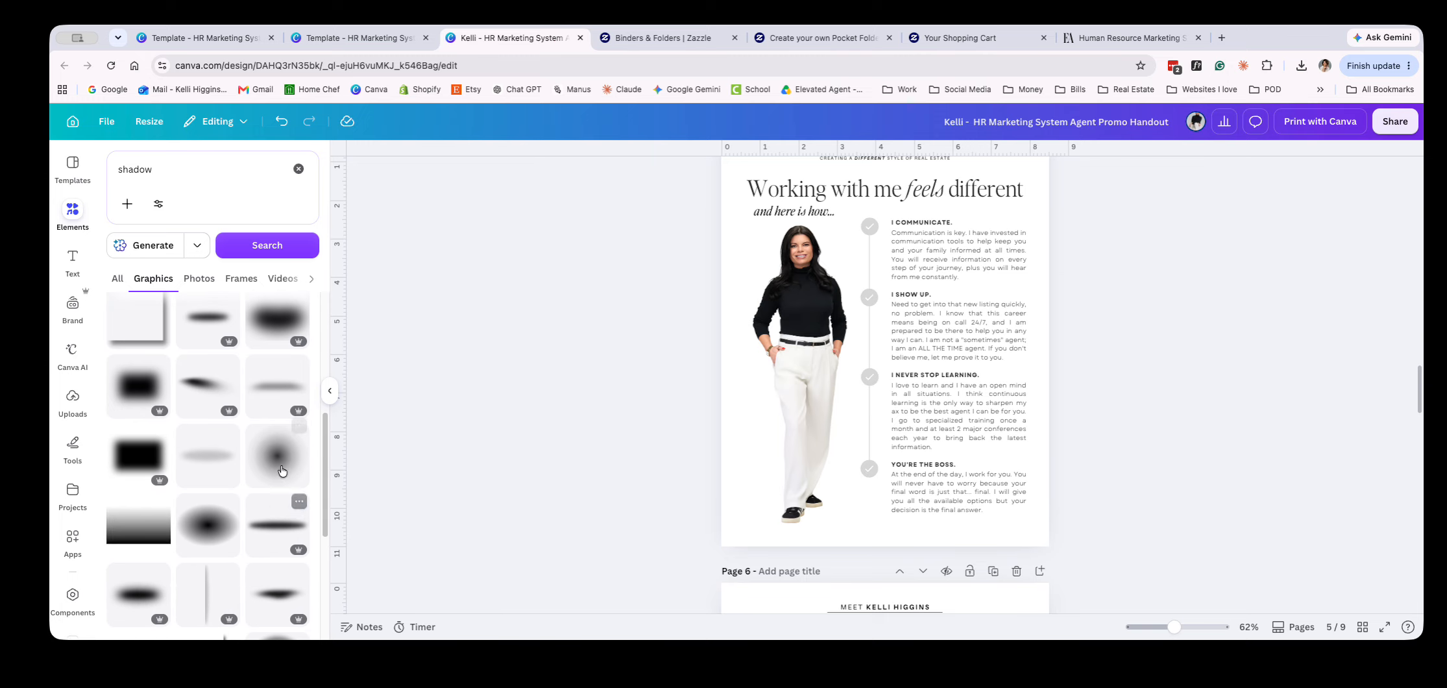
left_click(263, 388)
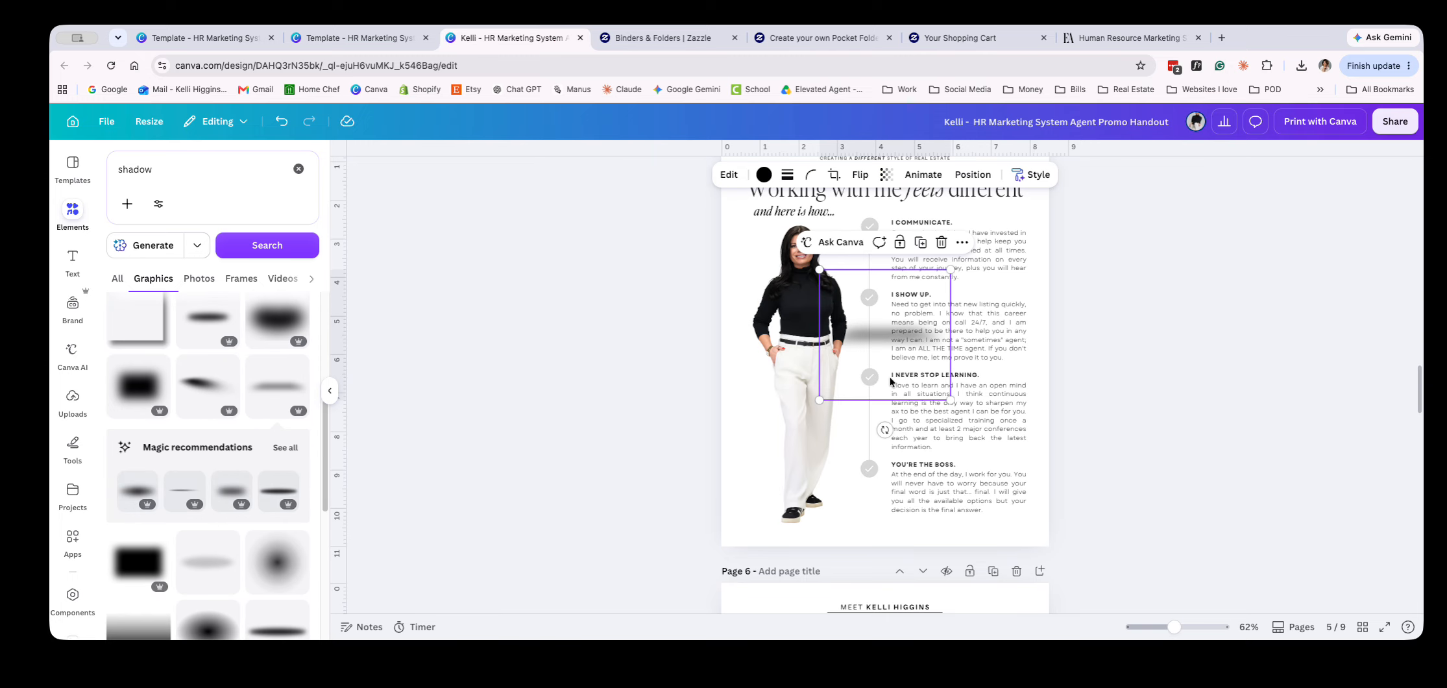
Place the shadow graphic under the agent's feet, scaled to about 2.3 in wide and rotated to about -20.5°
left_click_drag(854, 352, 767, 531)
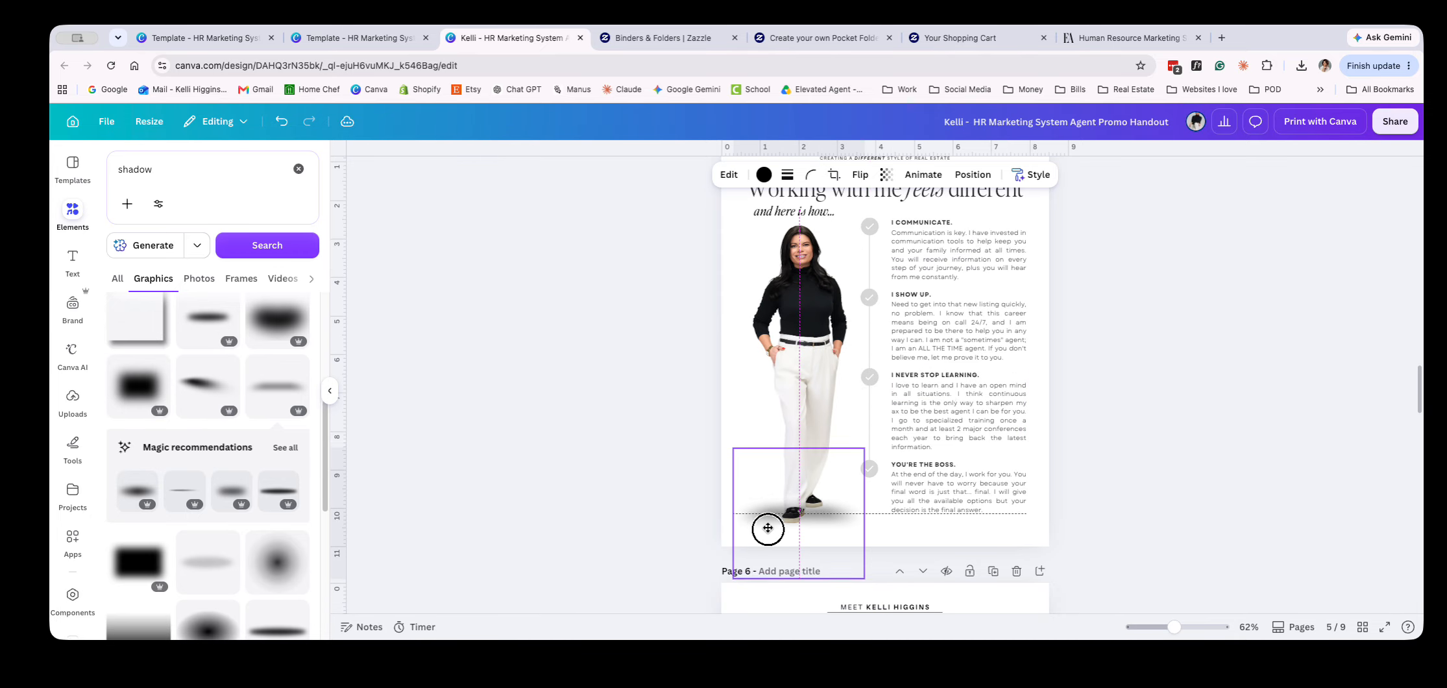
left_click_drag(735, 580, 827, 518)
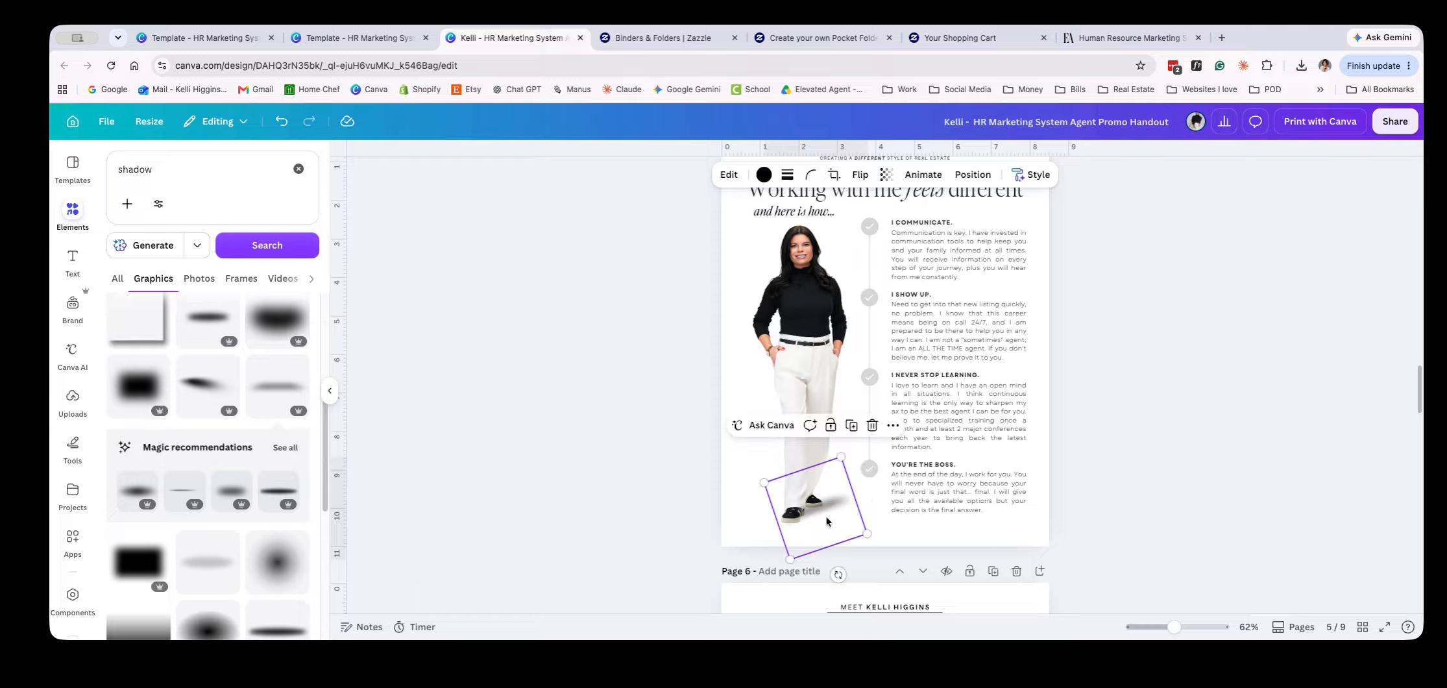
left_click(861, 175)
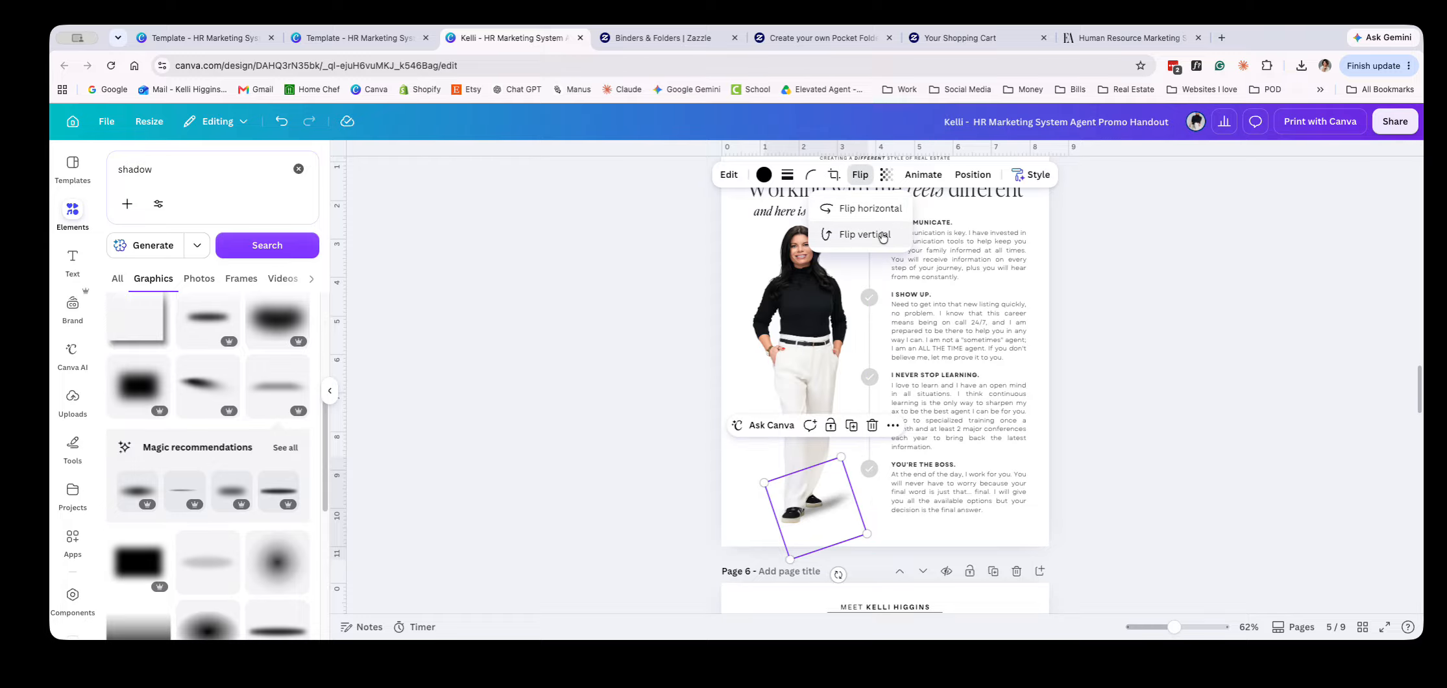
left_click(842, 574)
left_click_drag(842, 573, 839, 574)
left_click_drag(816, 501, 814, 500)
left_click_drag(839, 457, 810, 490)
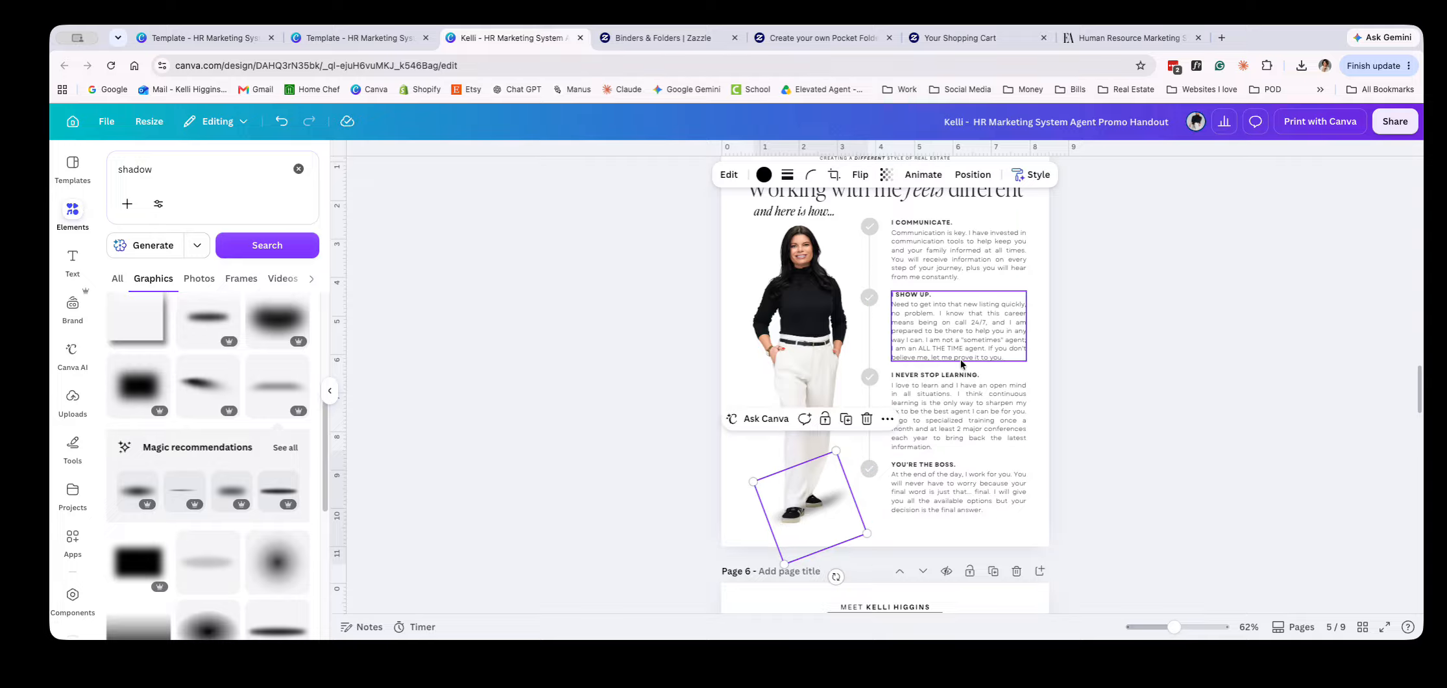
Send the shadow graphic to the back behind the agent photo and check the whole of page 5
left_click(967, 176)
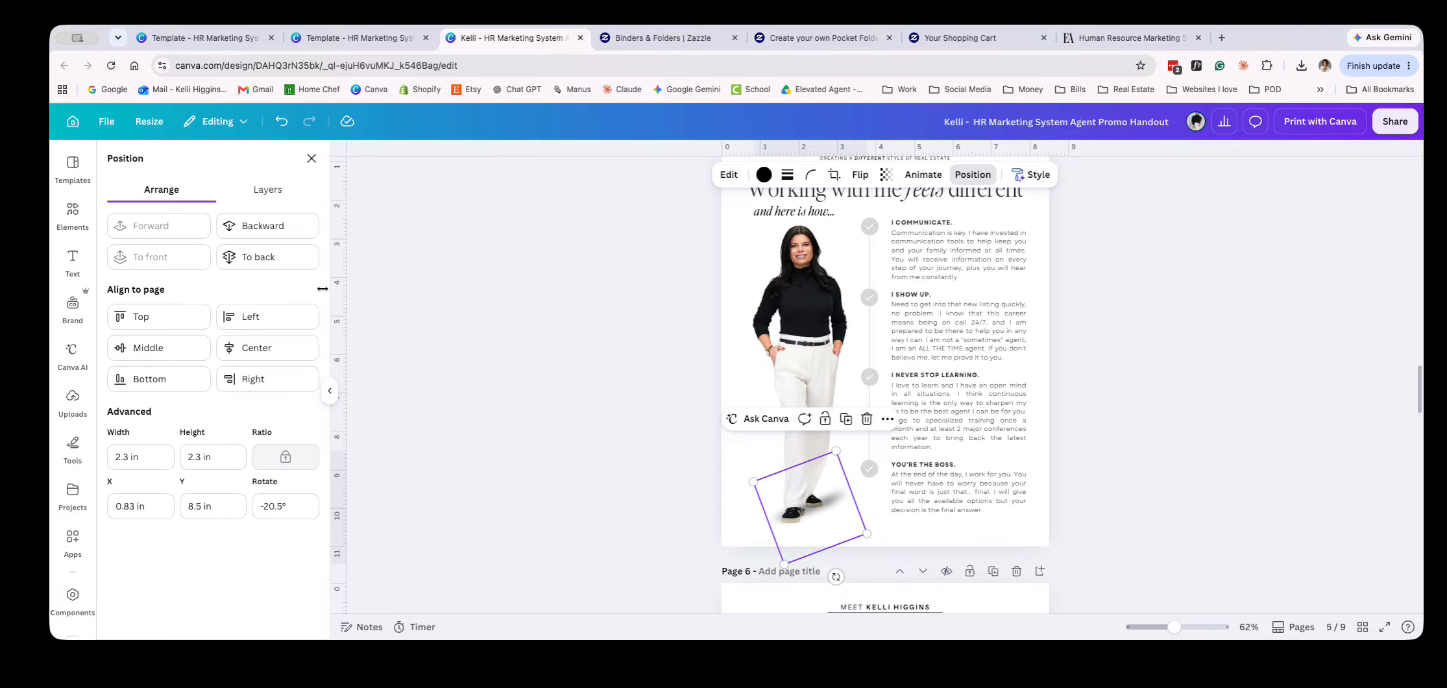
left_click(292, 258)
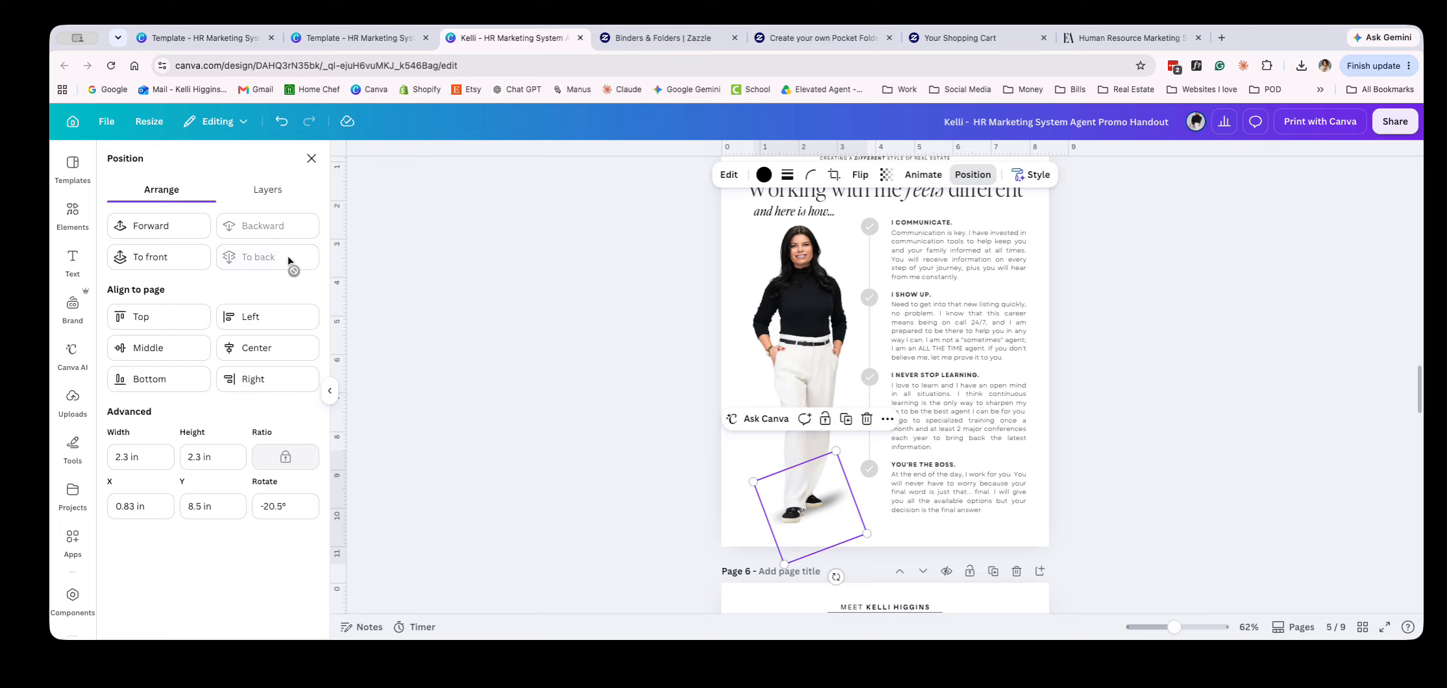
left_click(616, 465)
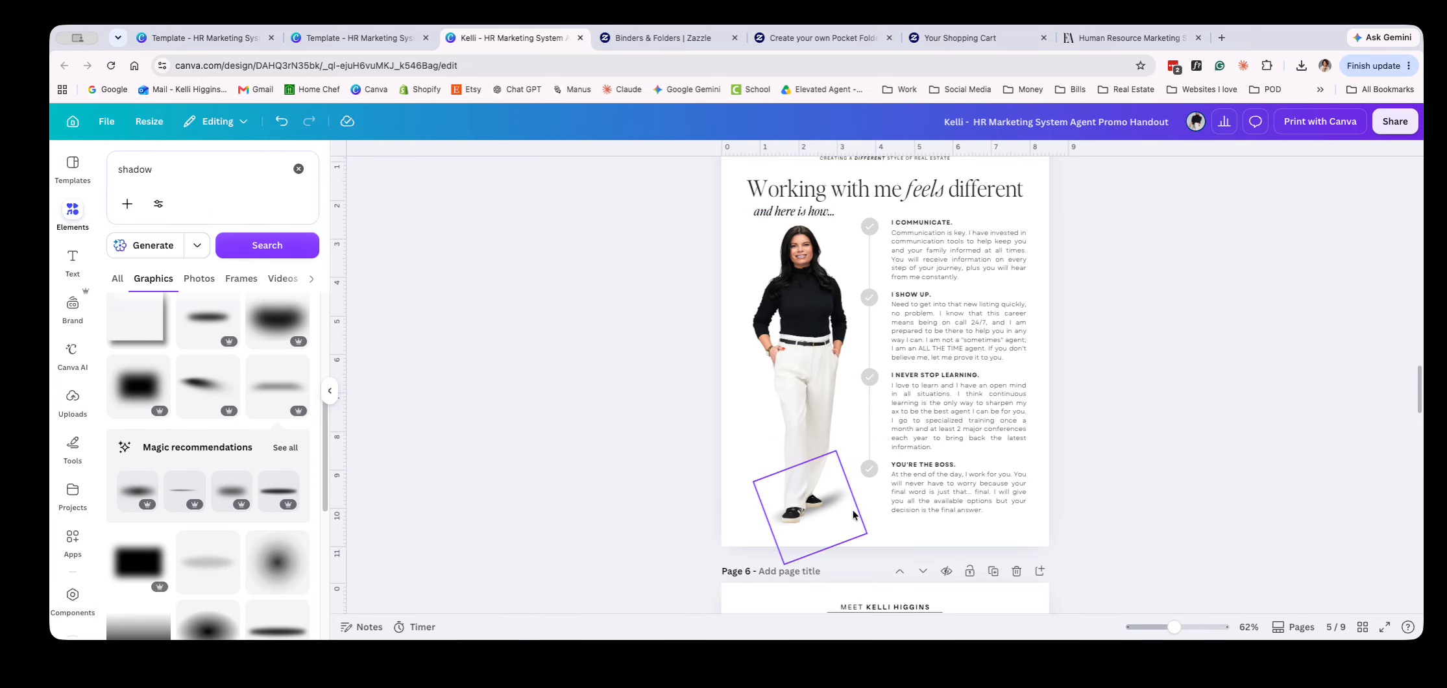
left_click(687, 429)
scroll(687, 428, "down", 2)
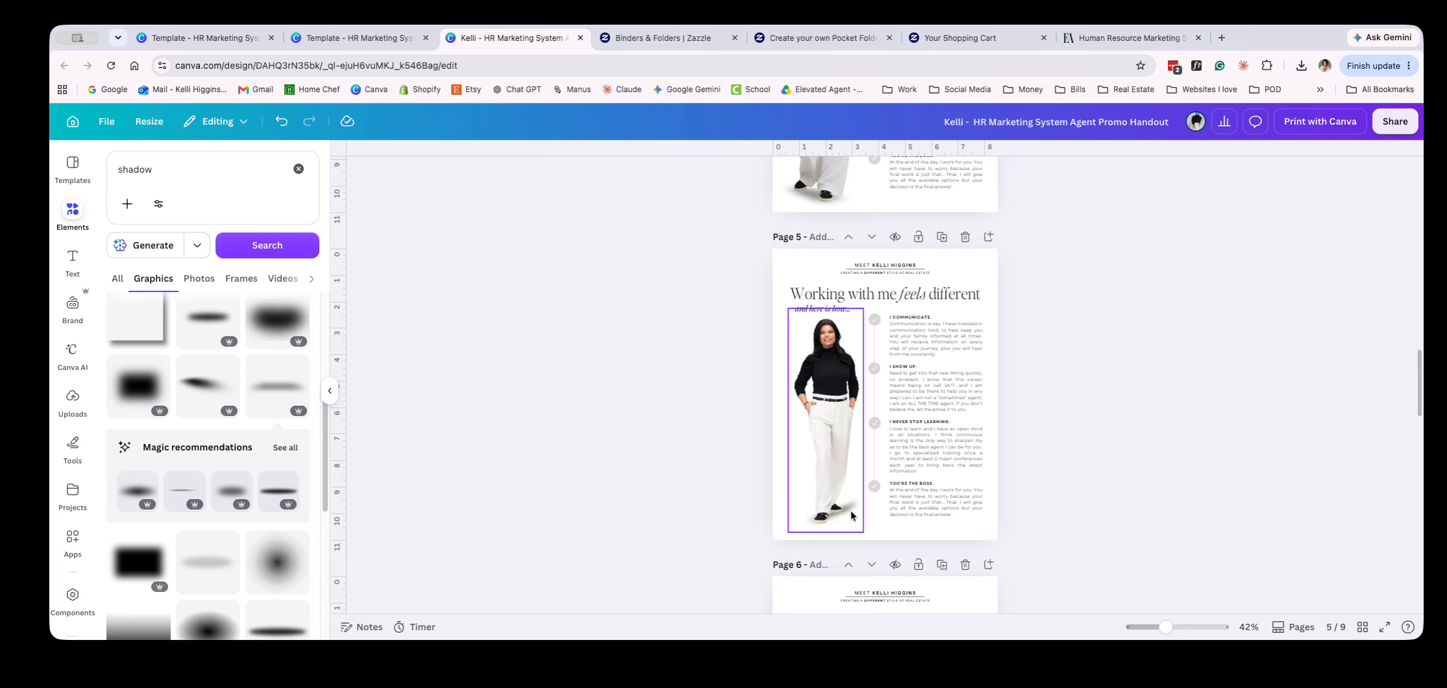
Try shifting the shadow graphic away from the agent's feet on page 4, and undo the move
scroll(708, 544, "up", 5)
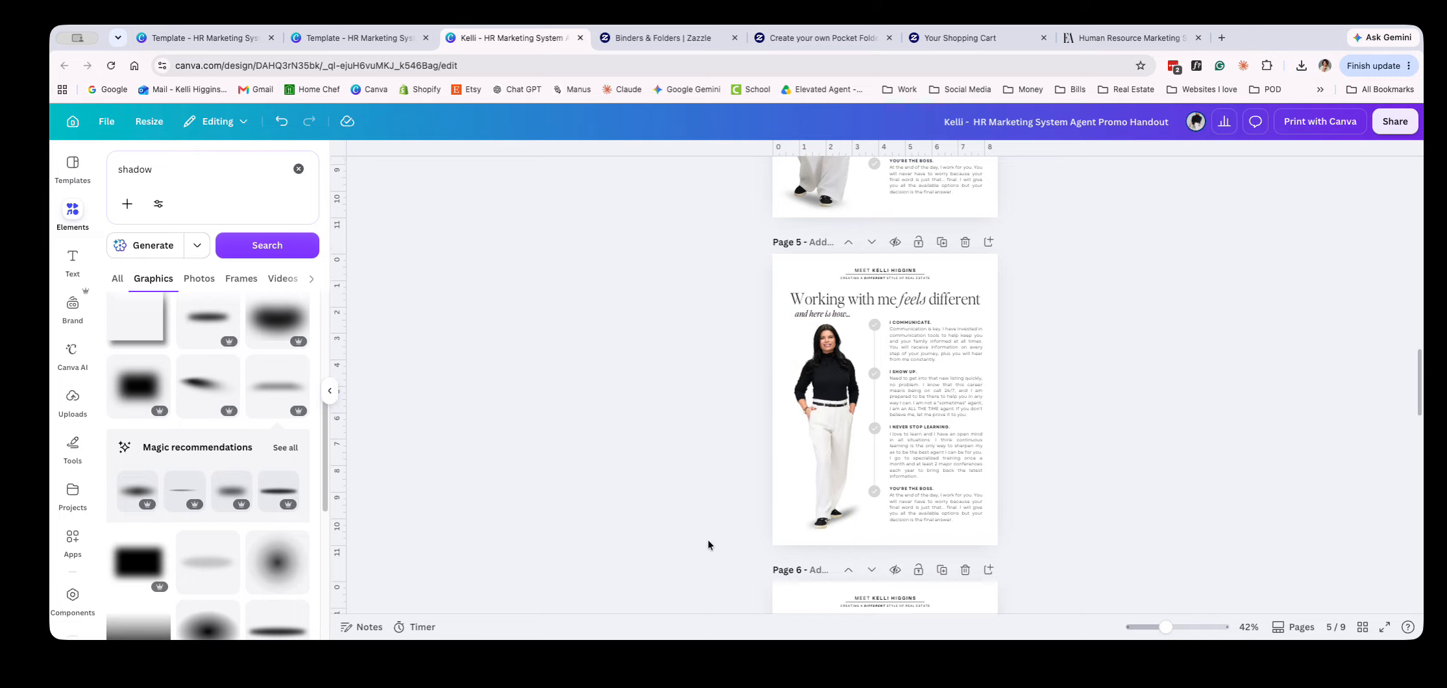
scroll(704, 544, "up", 3)
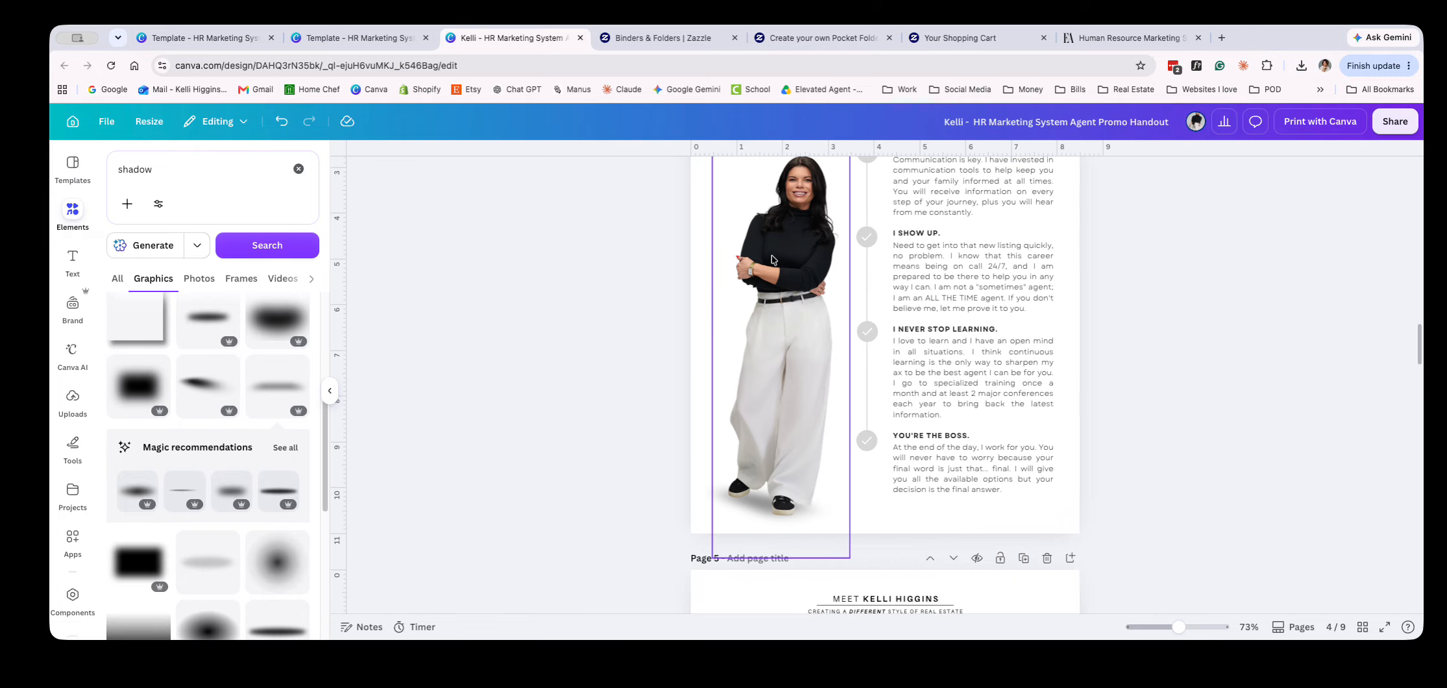
left_click(745, 510)
left_click_drag(766, 510, 844, 505)
key("ctrl+z")
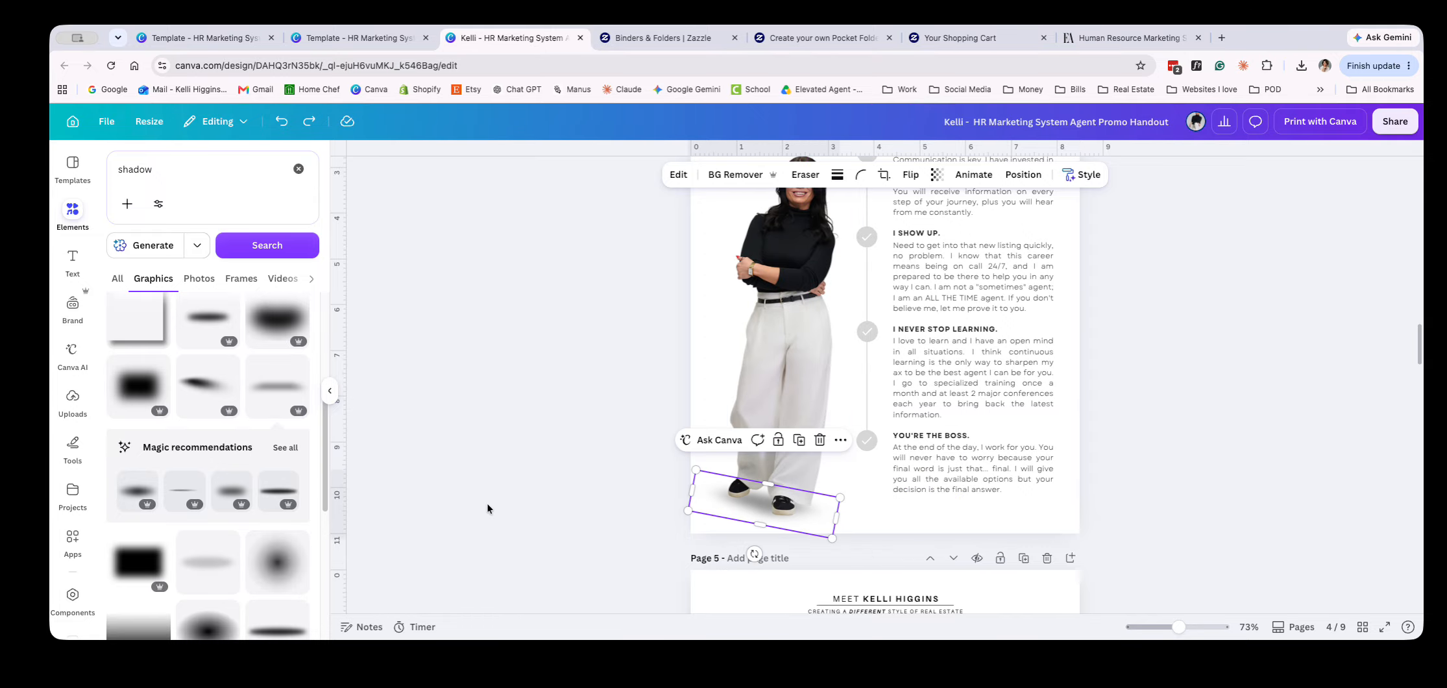
left_click(451, 476)
Delete page 5, the duplicate "Working with me feels different" page with the second agent photo
scroll(966, 529, "down", 5)
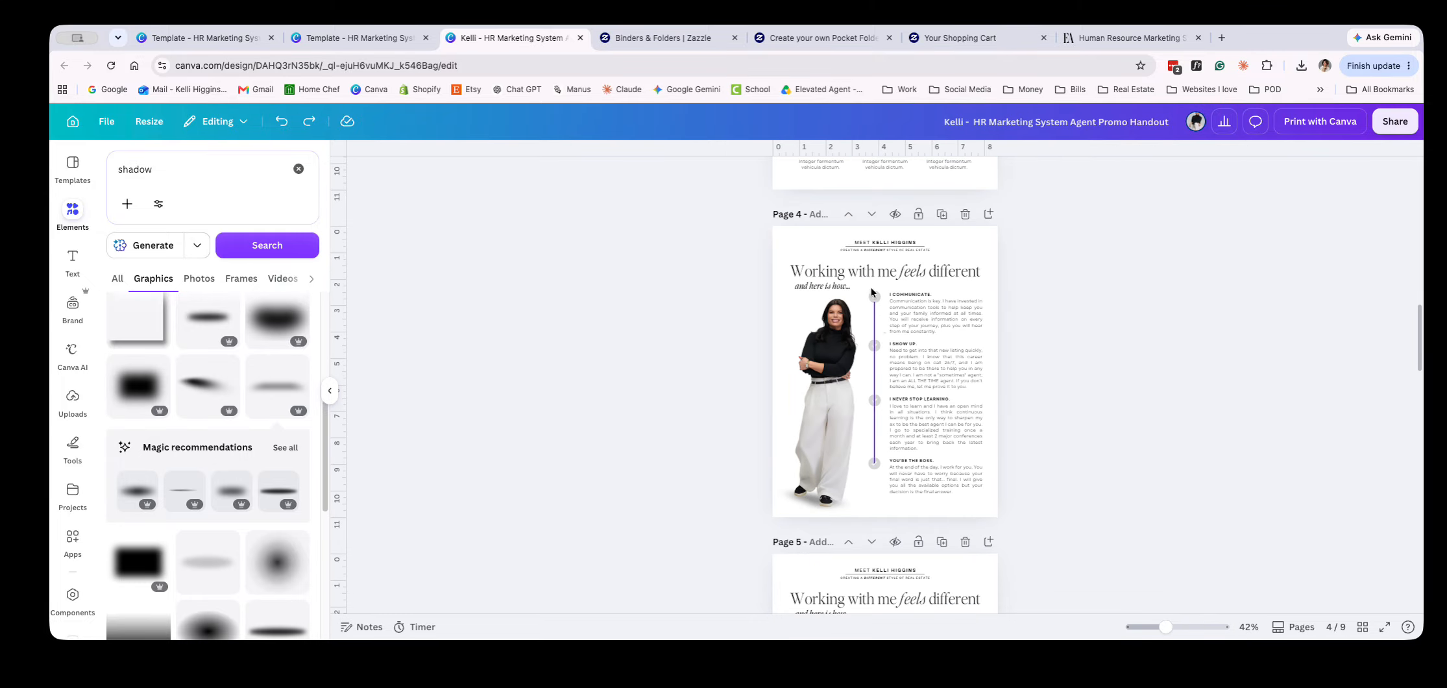
scroll(762, 514, "down", 3)
scroll(762, 509, "down", 3)
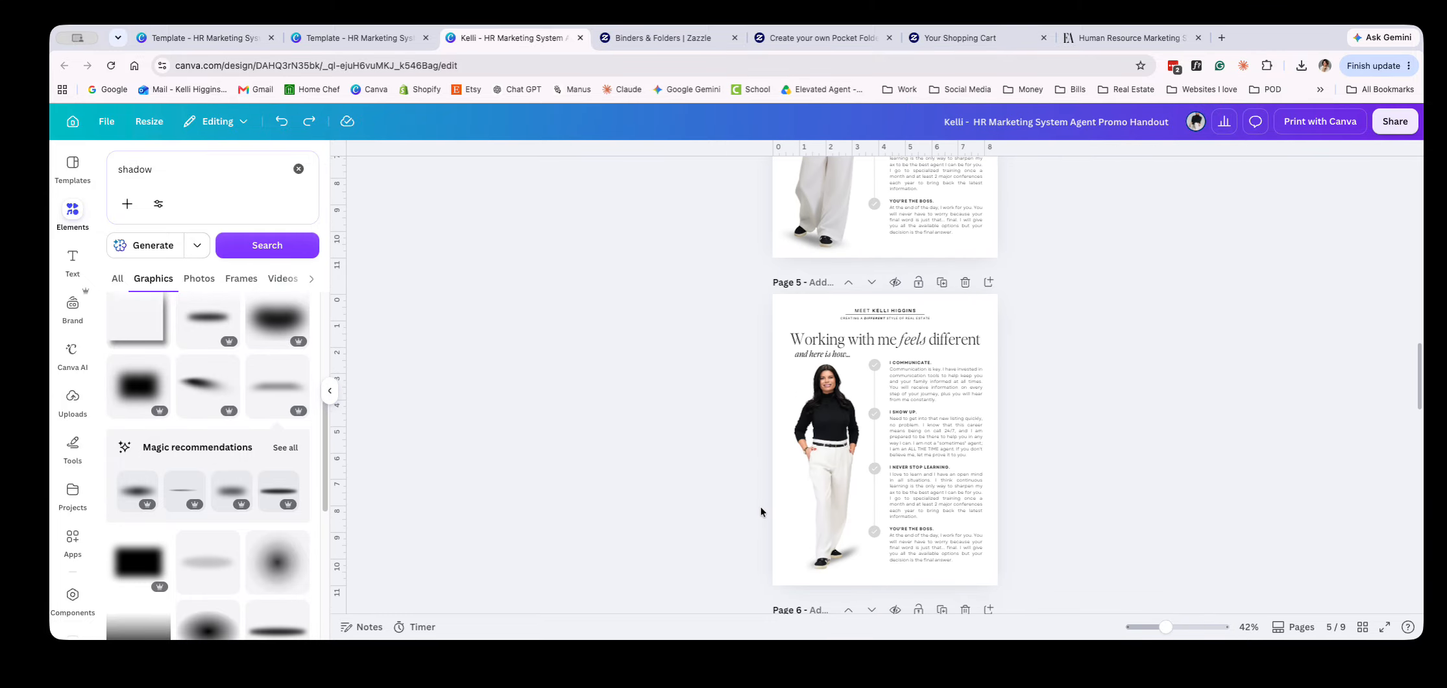
left_click(965, 282)
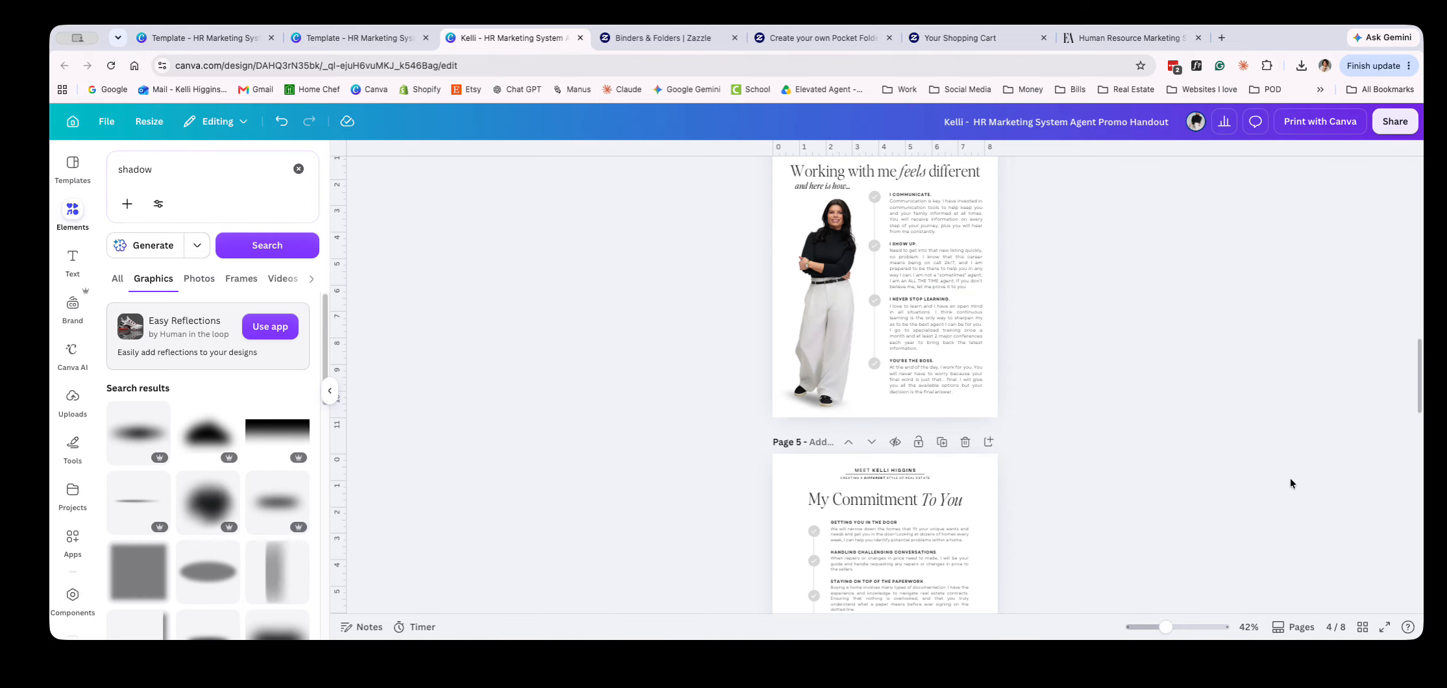
Review the handout's remaining pages and its cover, and glance at the two other open HR Marketing System templates
scroll(1196, 506, "down", 5)
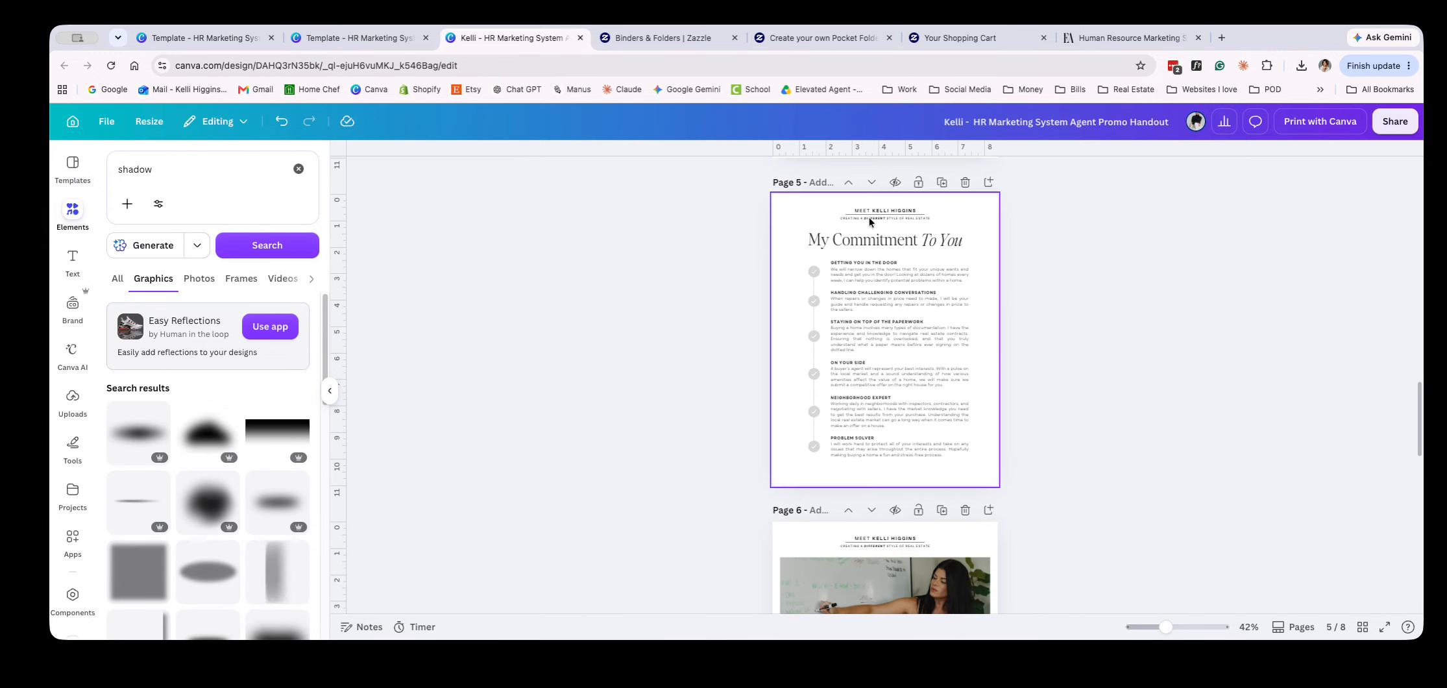
scroll(873, 510, "down", 8)
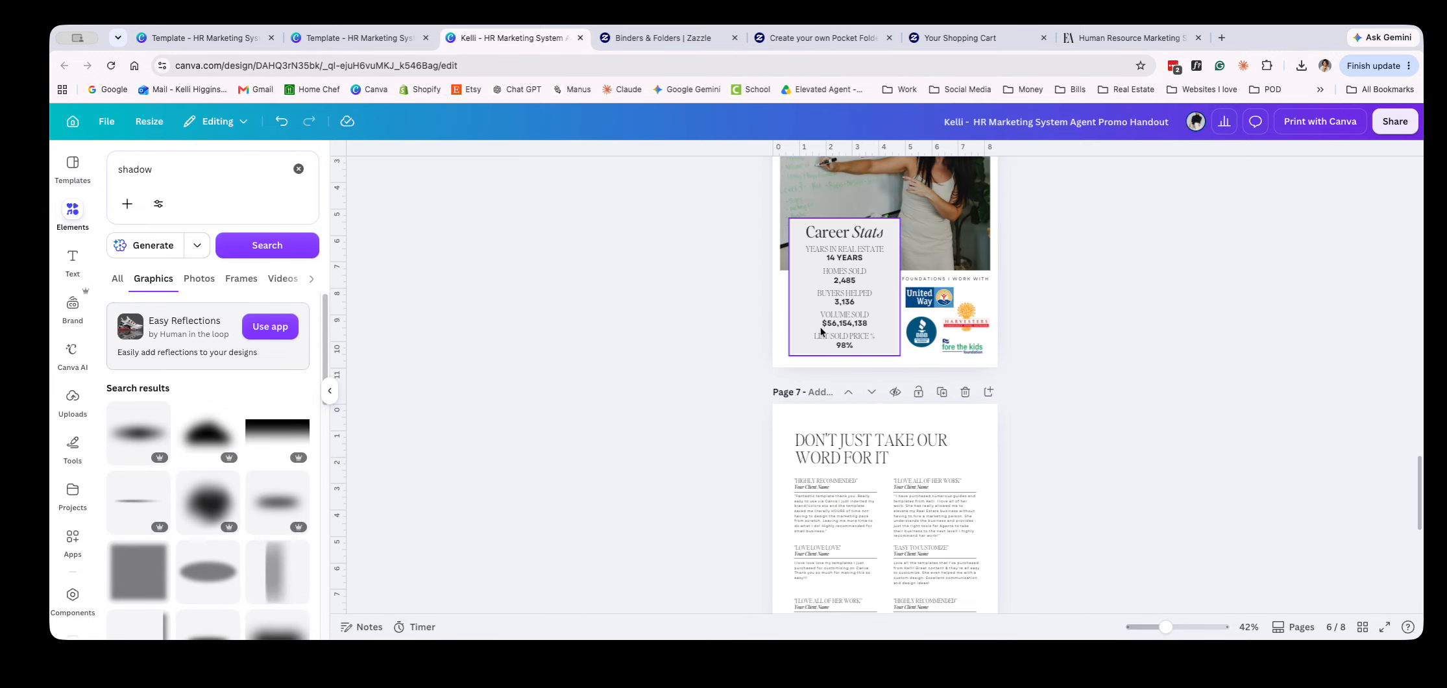
scroll(1032, 399, "up", 3)
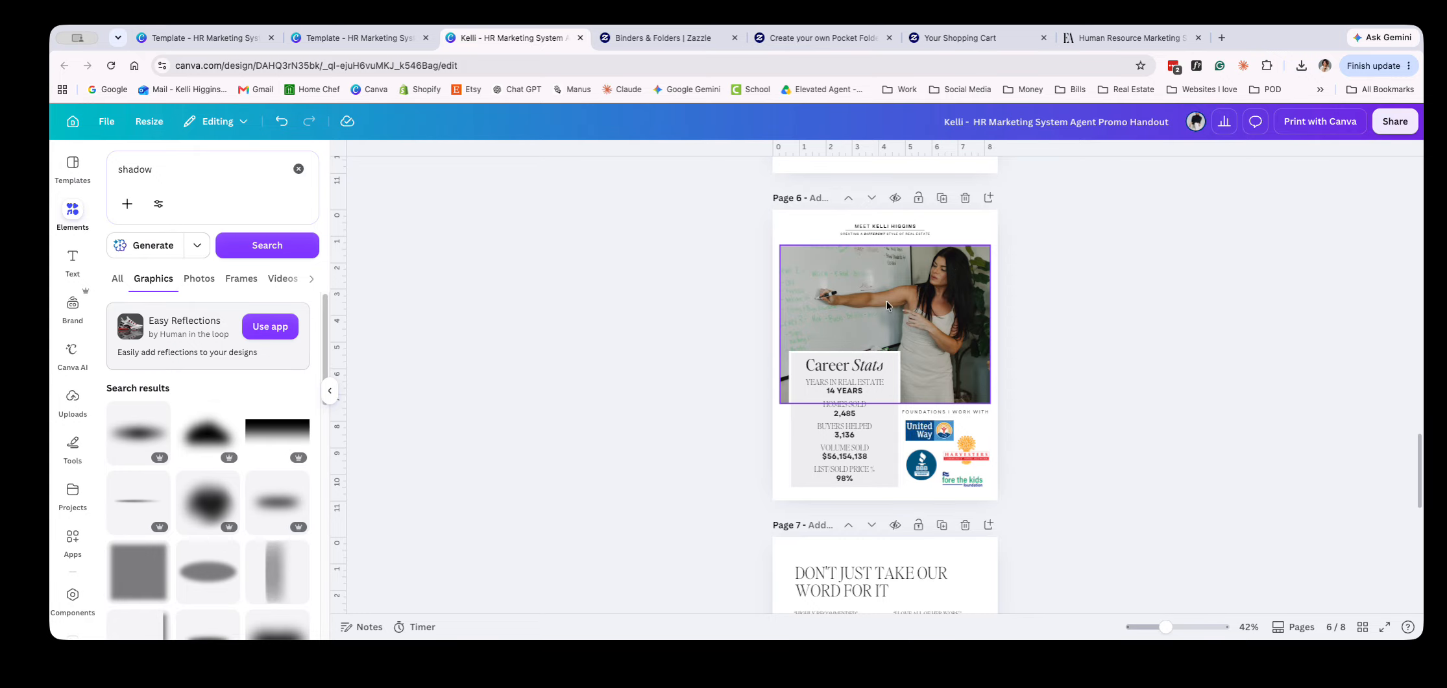
scroll(1231, 352, "down", 10)
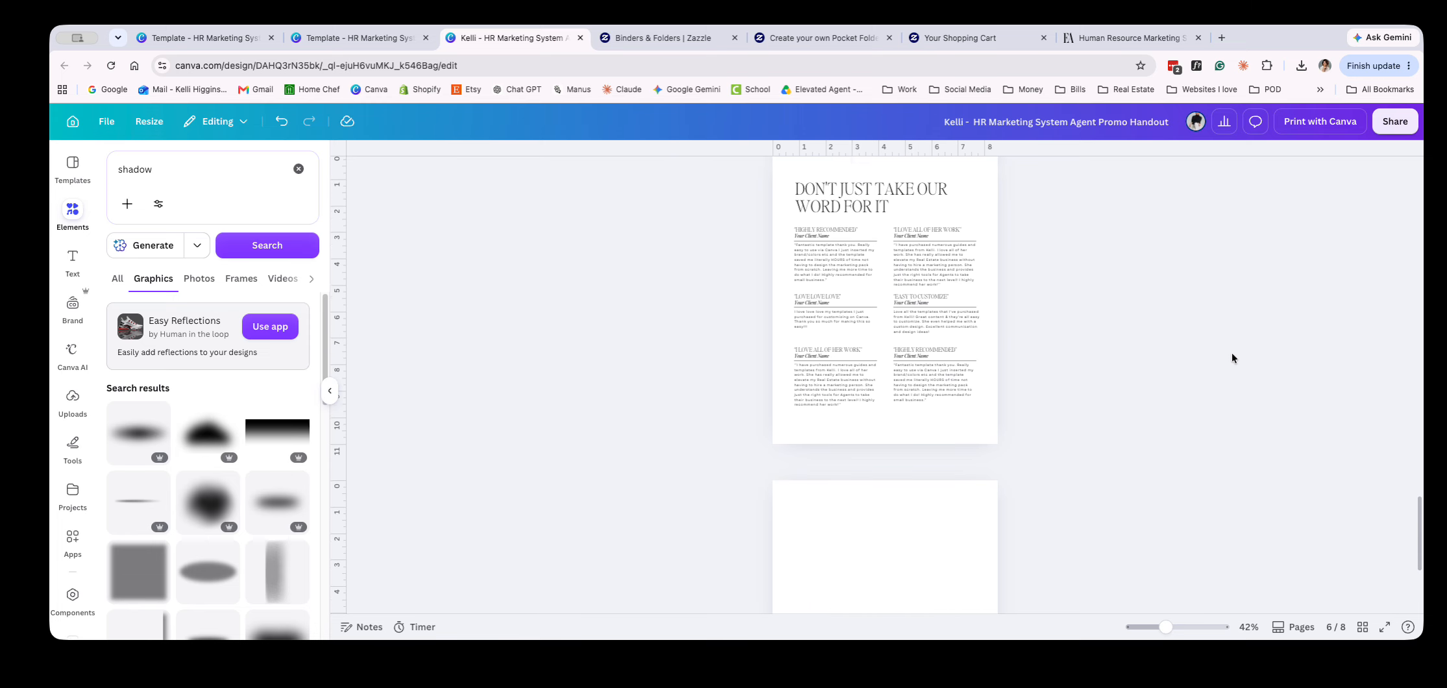
scroll(1231, 376, "up", 20)
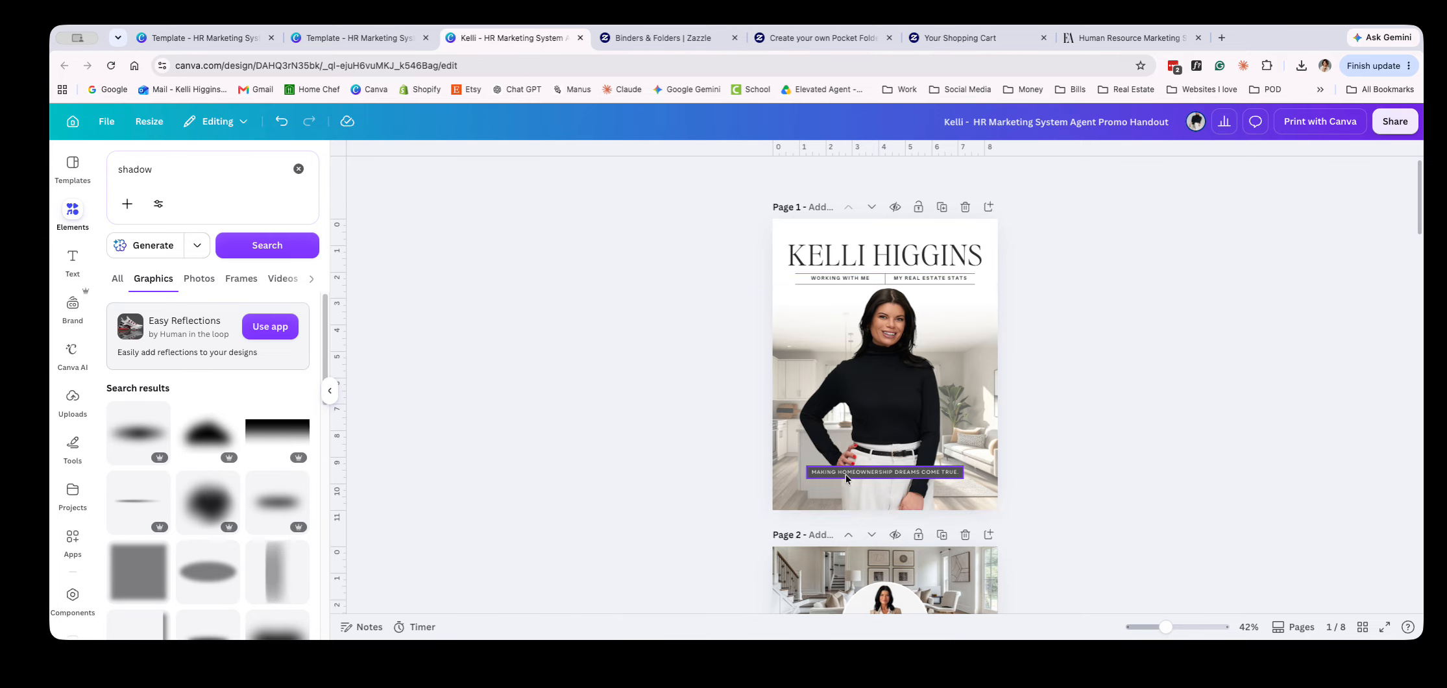
scroll(853, 530, "down", 6)
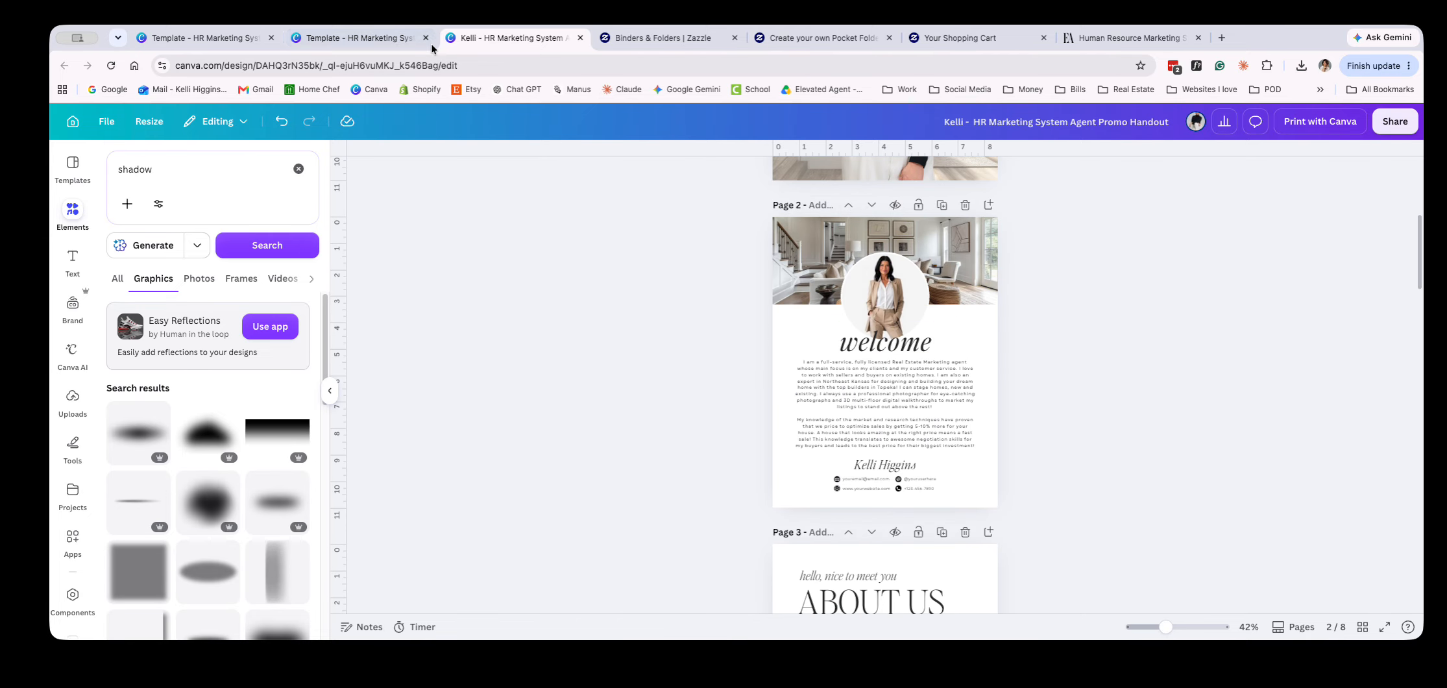
left_click(349, 37)
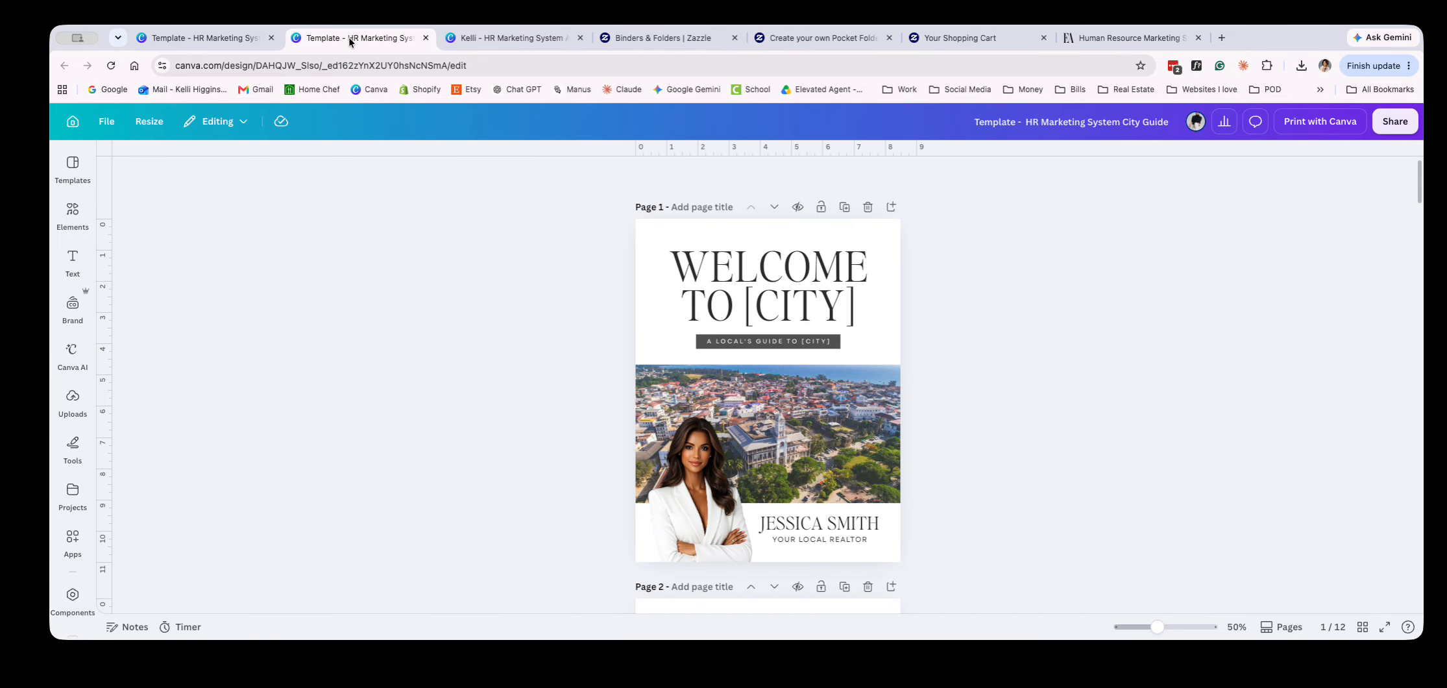
left_click(185, 37)
left_click(487, 36)
scroll(611, 230, "up", 6)
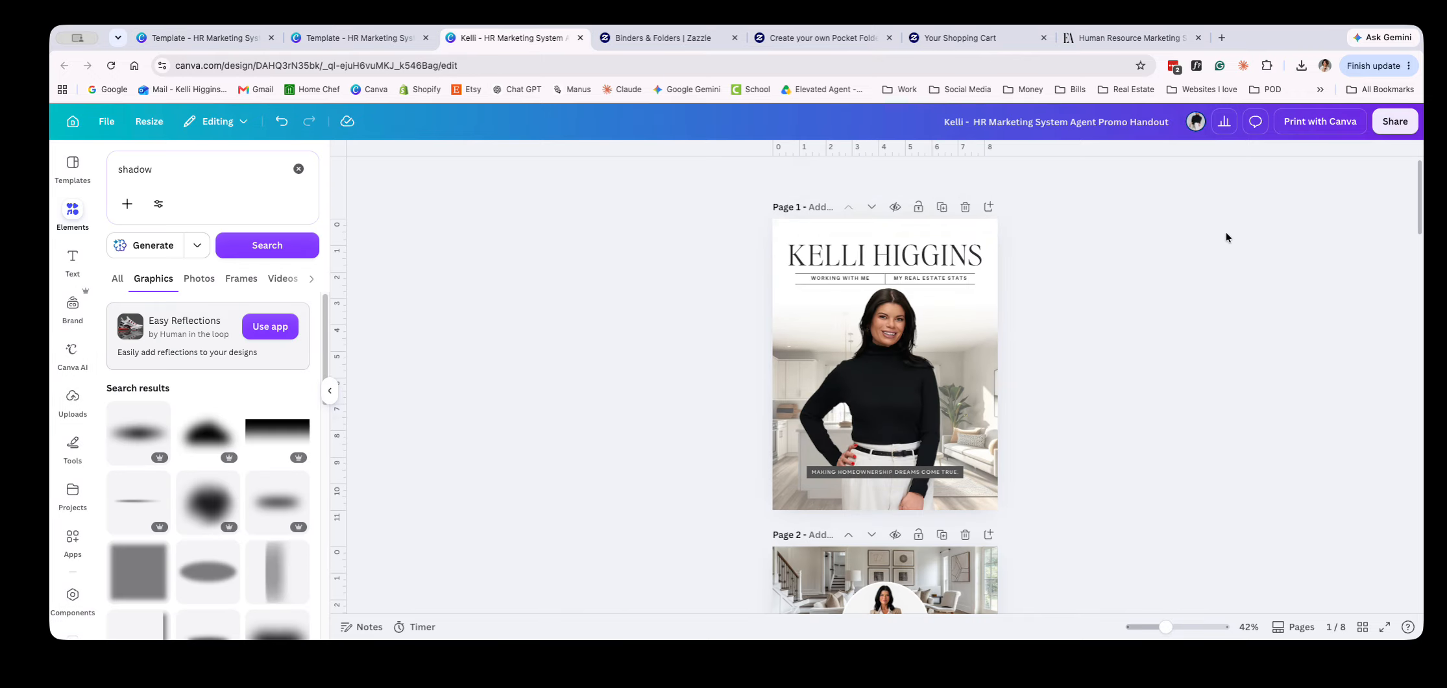
Open Print with Canva for the handout and go back from Letterheads to the full product catalog
left_click(1393, 125)
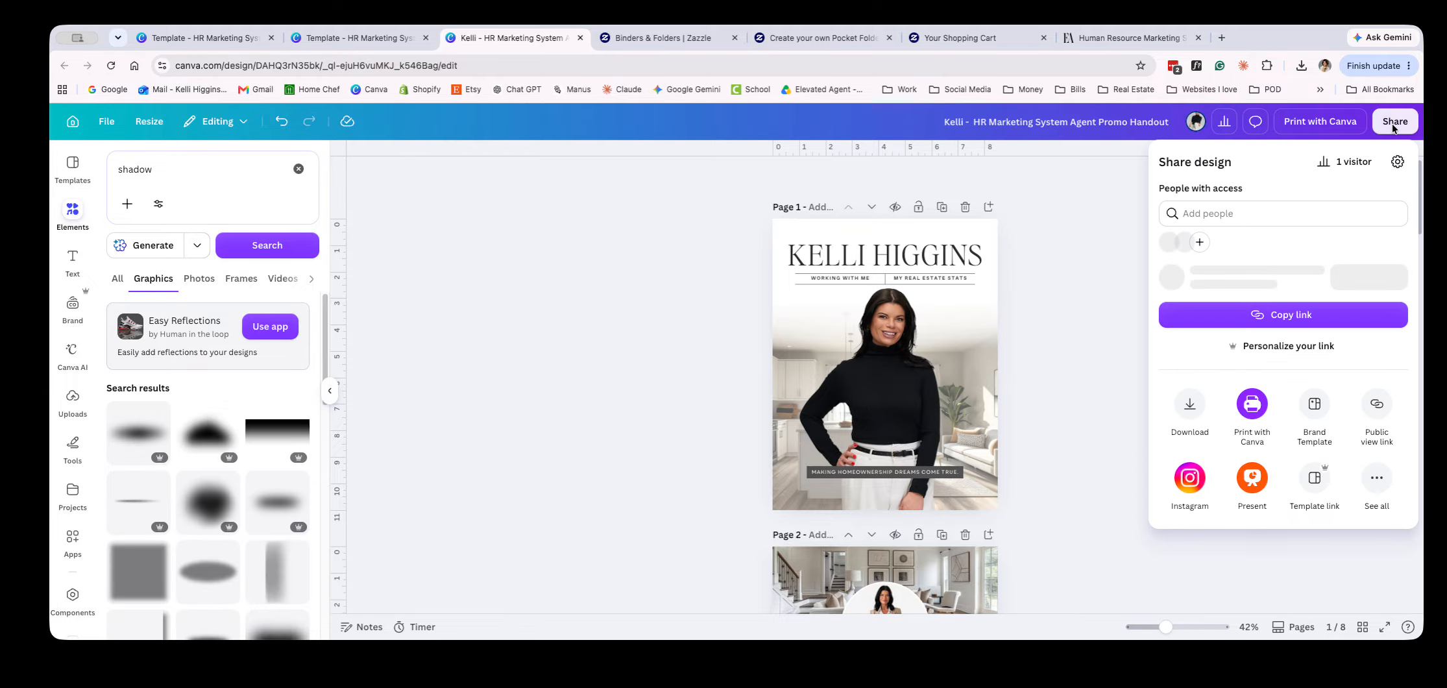
left_click(1301, 124)
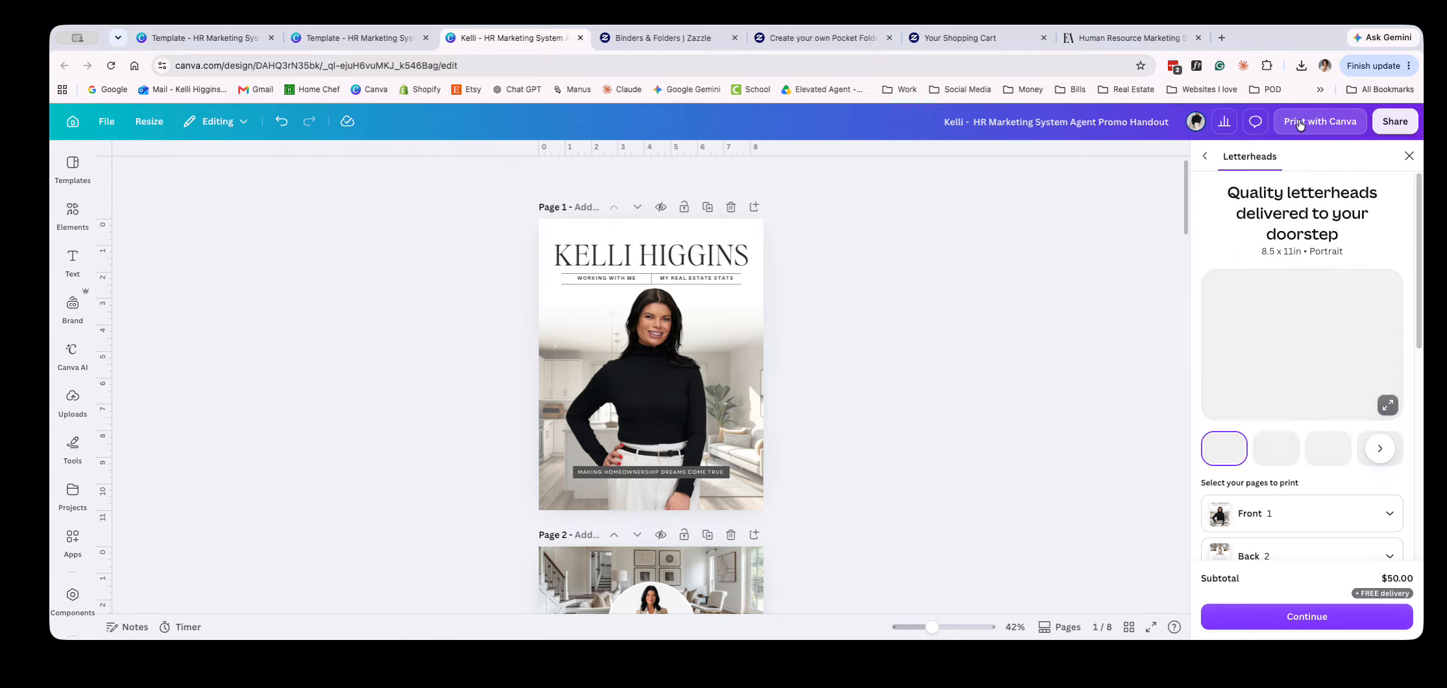
left_click(1204, 159)
Browse the print product catalog and choose Booklets (Large) for the handout
scroll(1361, 383, "down", 10)
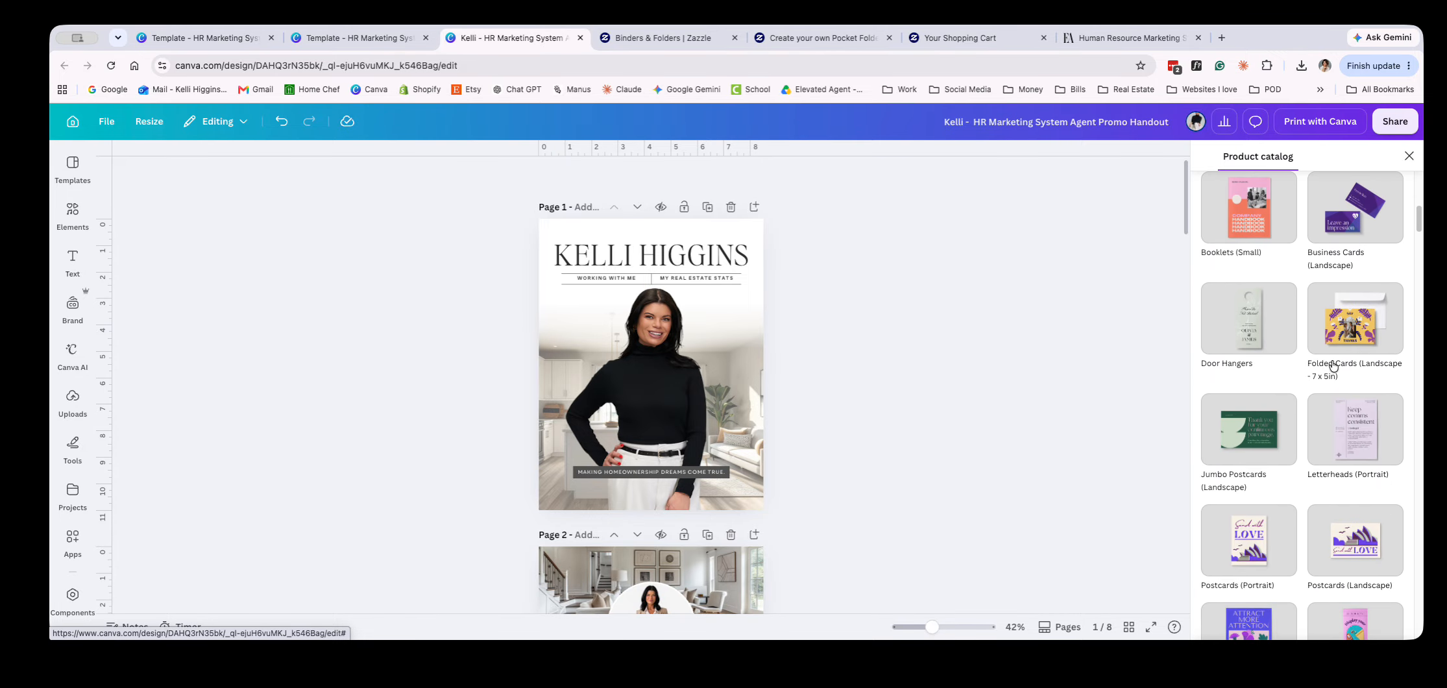
scroll(1333, 365, "down", 6)
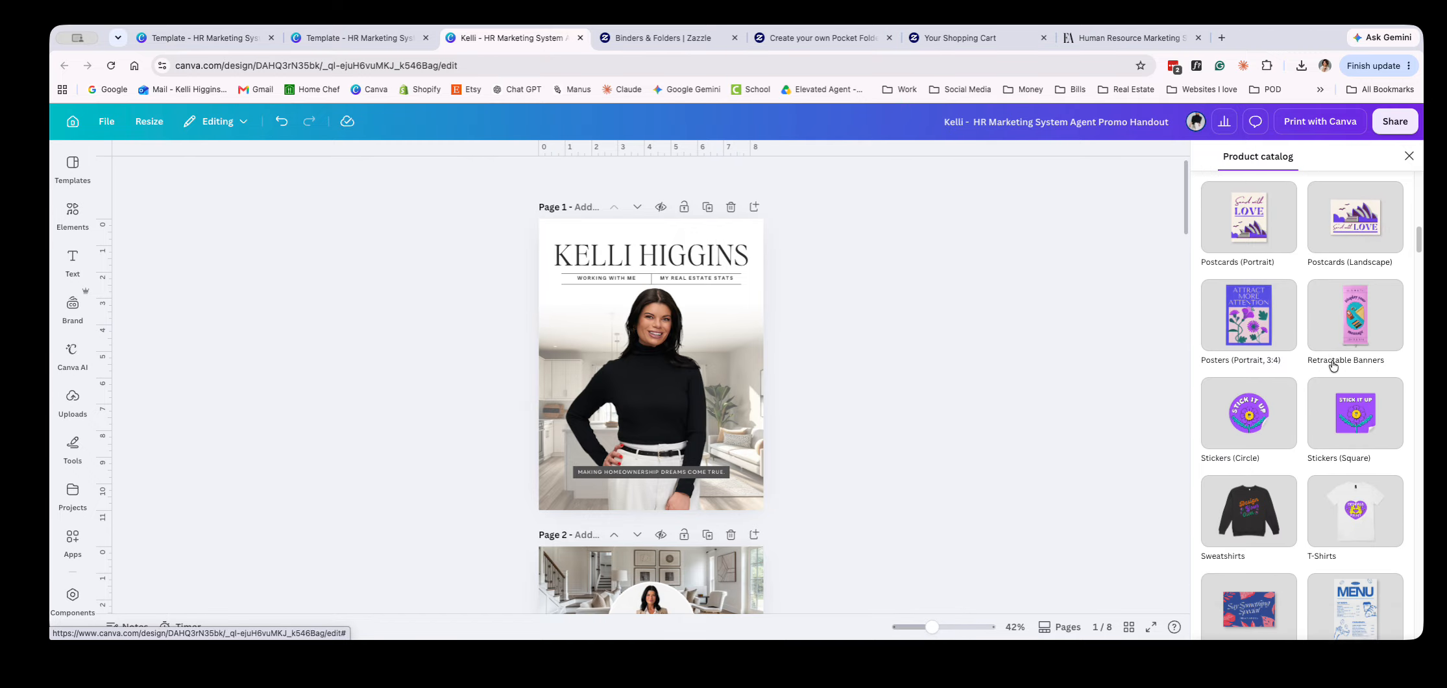
scroll(1333, 366, "down", 5)
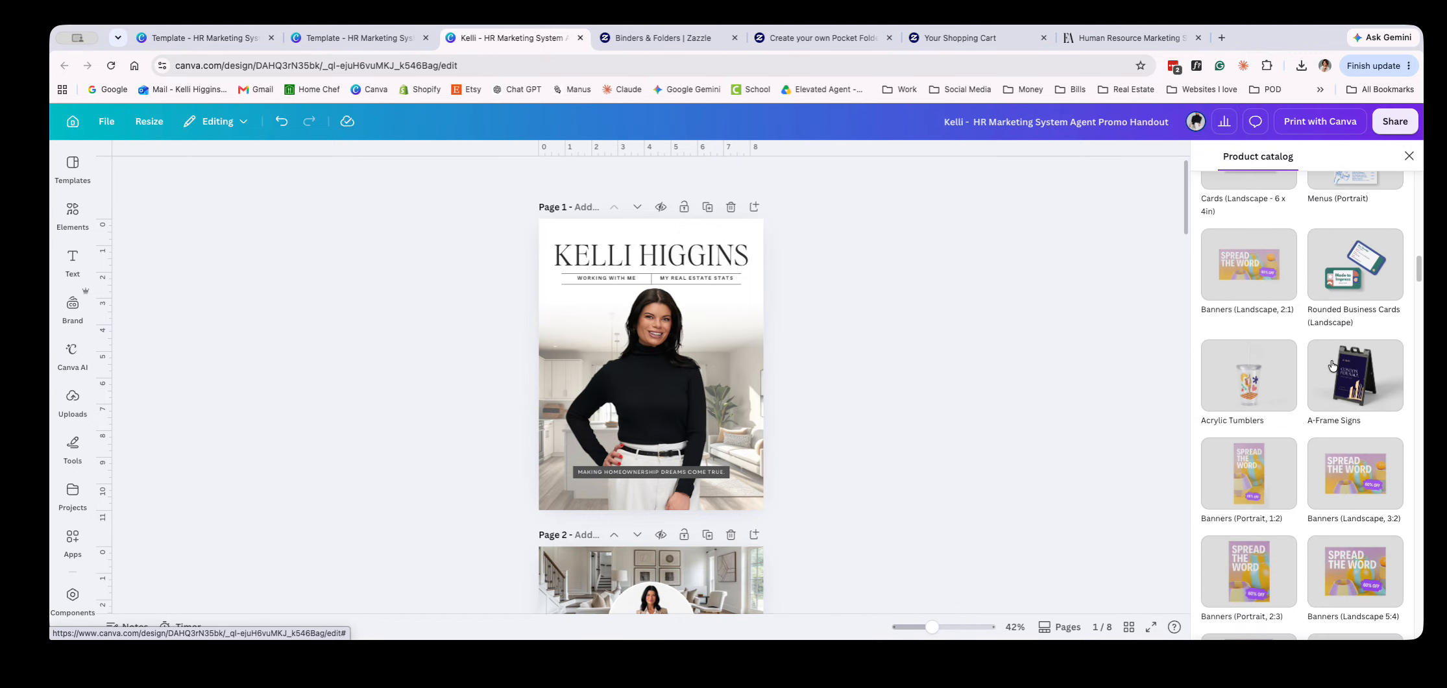
scroll(1333, 366, "down", 5)
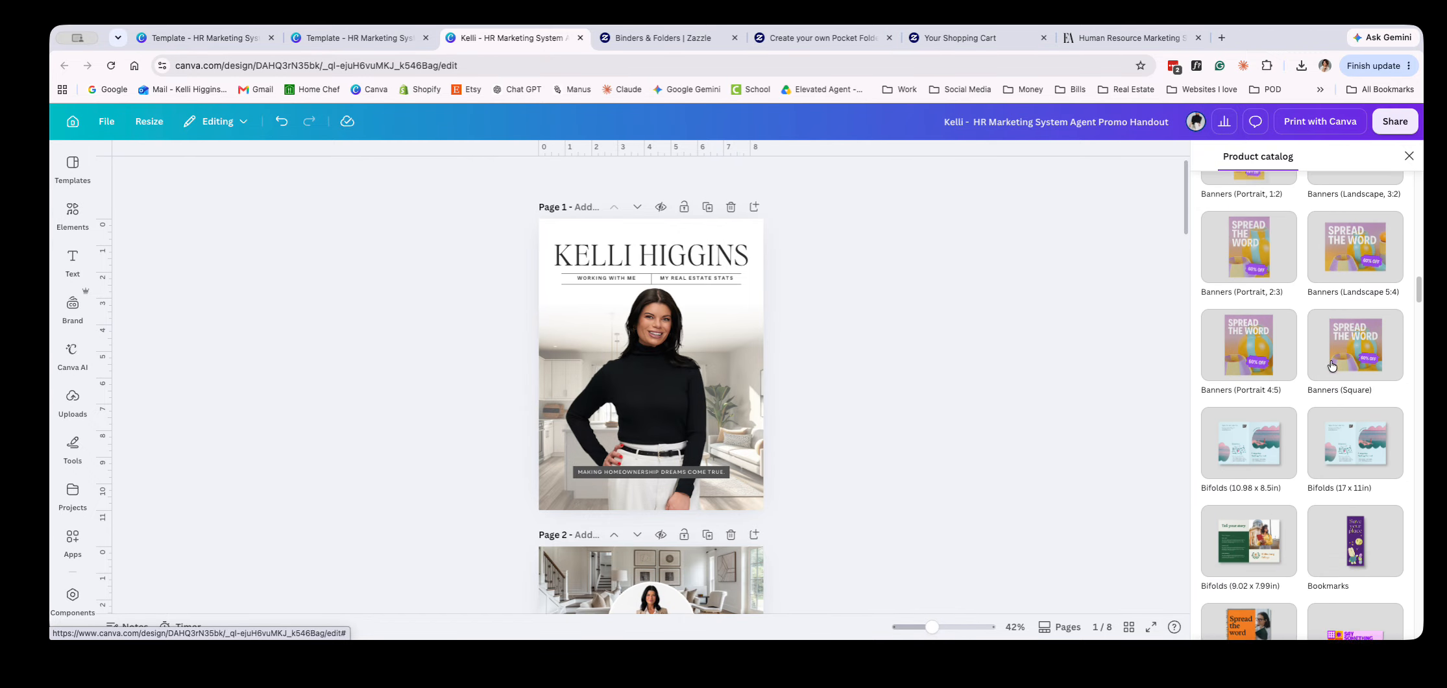
scroll(1332, 365, "down", 1)
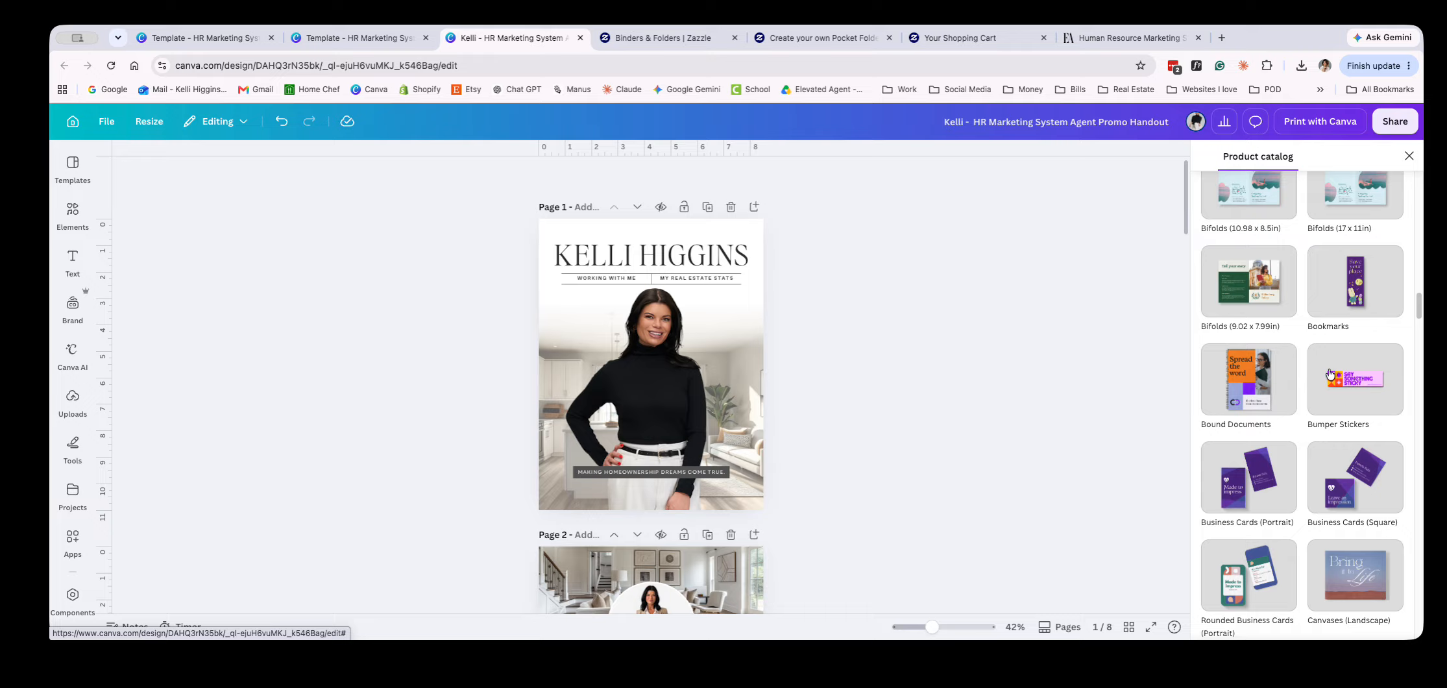
scroll(1329, 372, "up", 5)
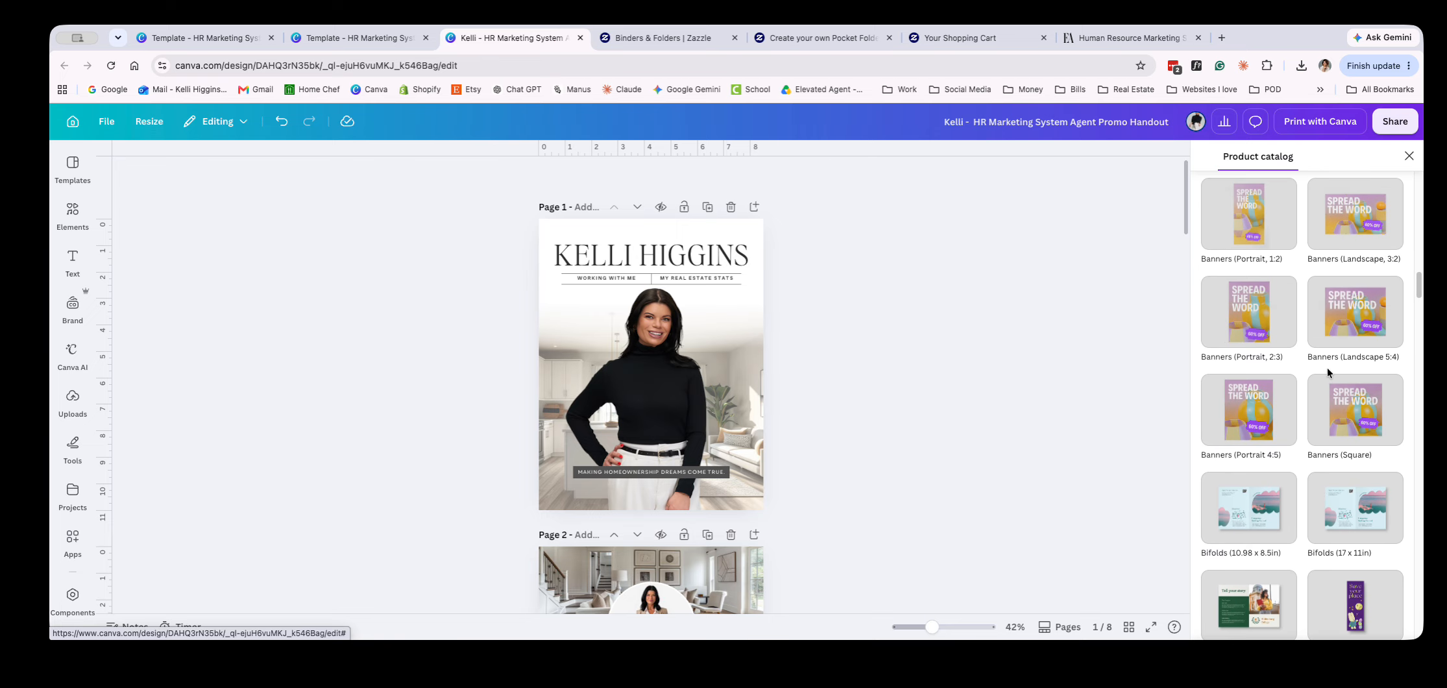
scroll(1328, 372, "up", 7)
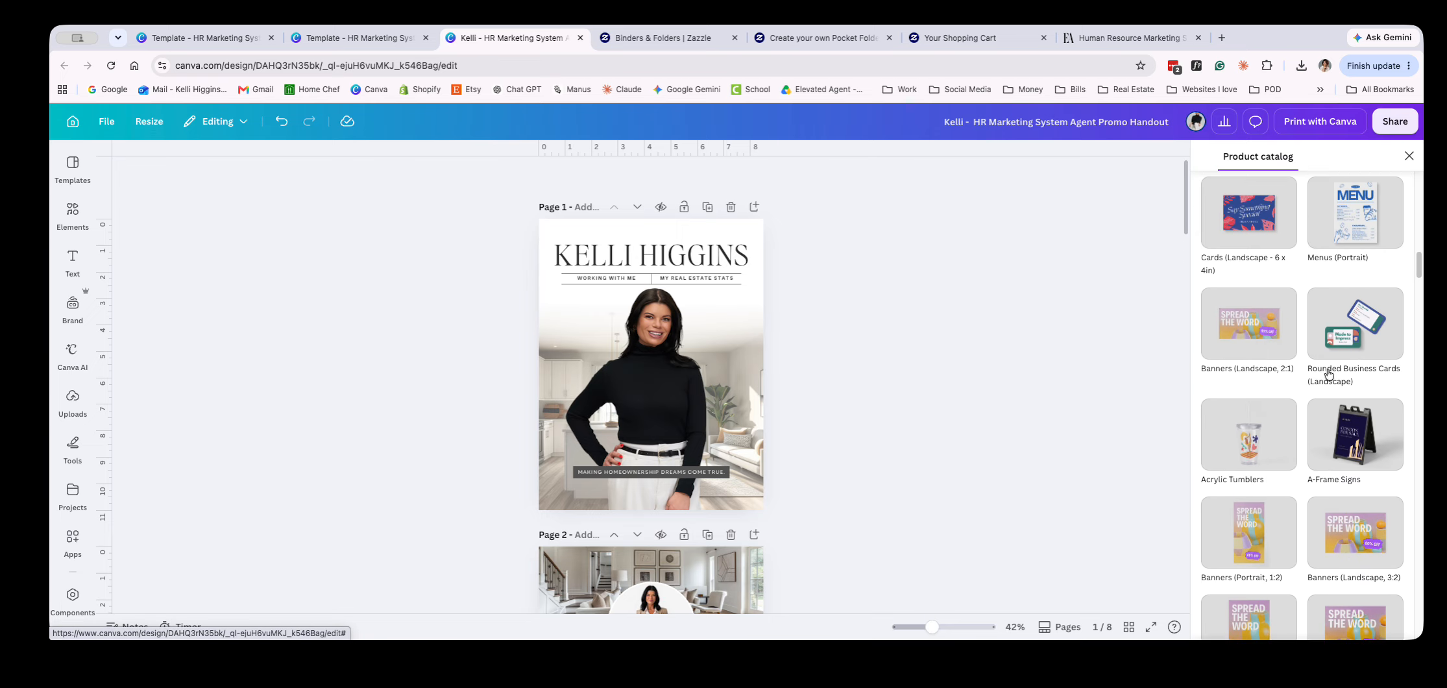
scroll(1327, 374, "up", 5)
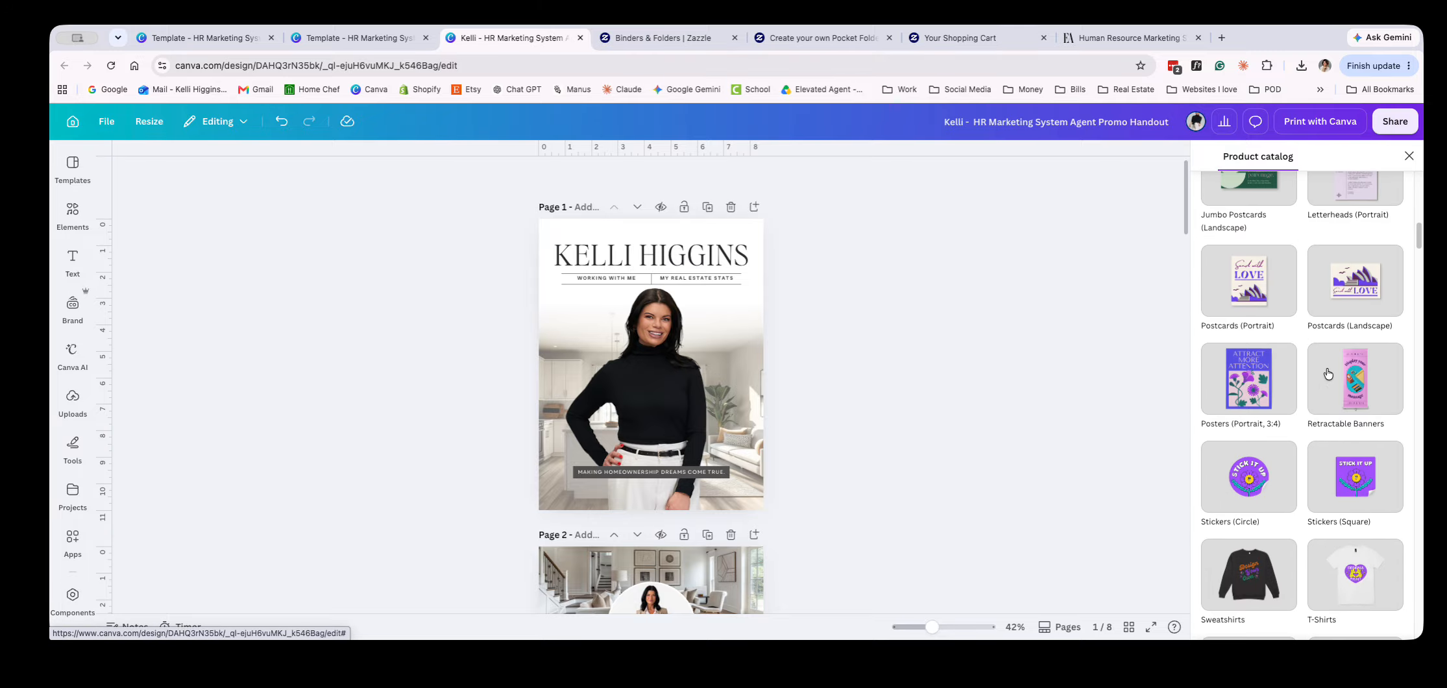
scroll(1328, 373, "up", 2)
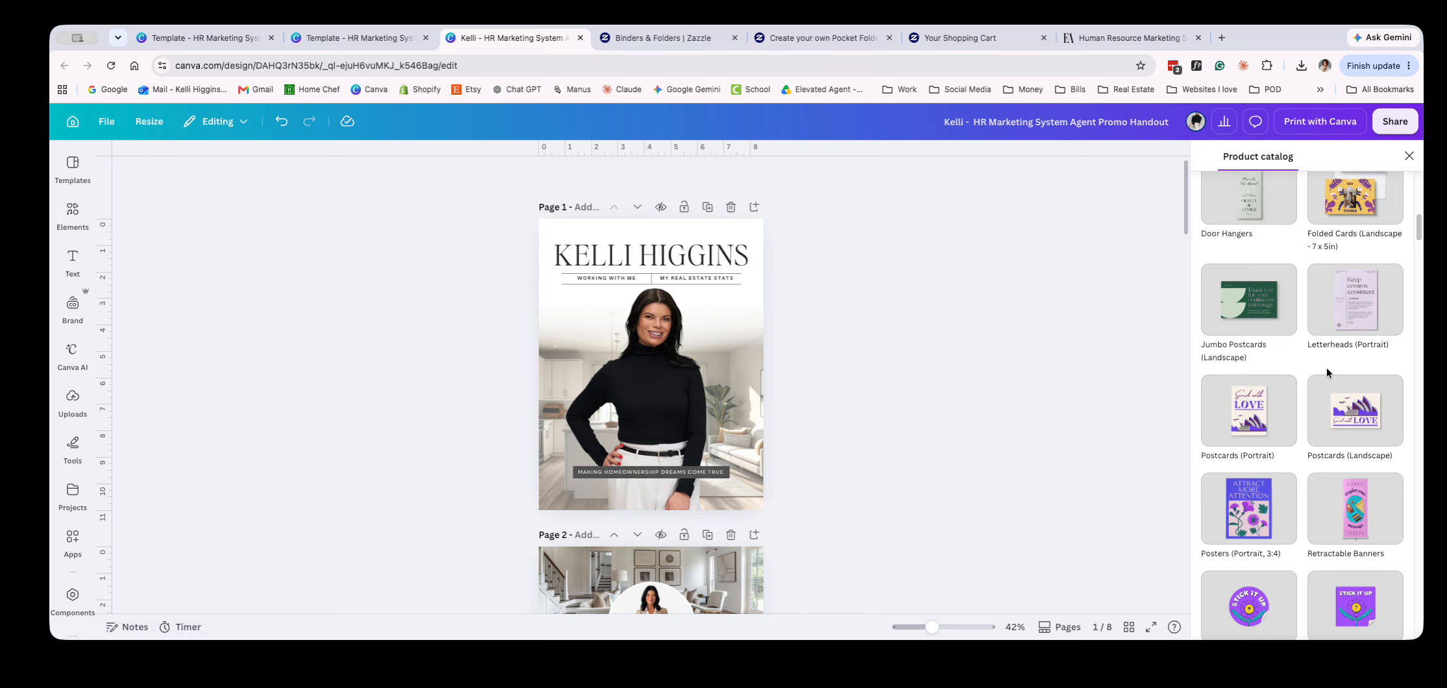
scroll(1331, 377, "up", 1)
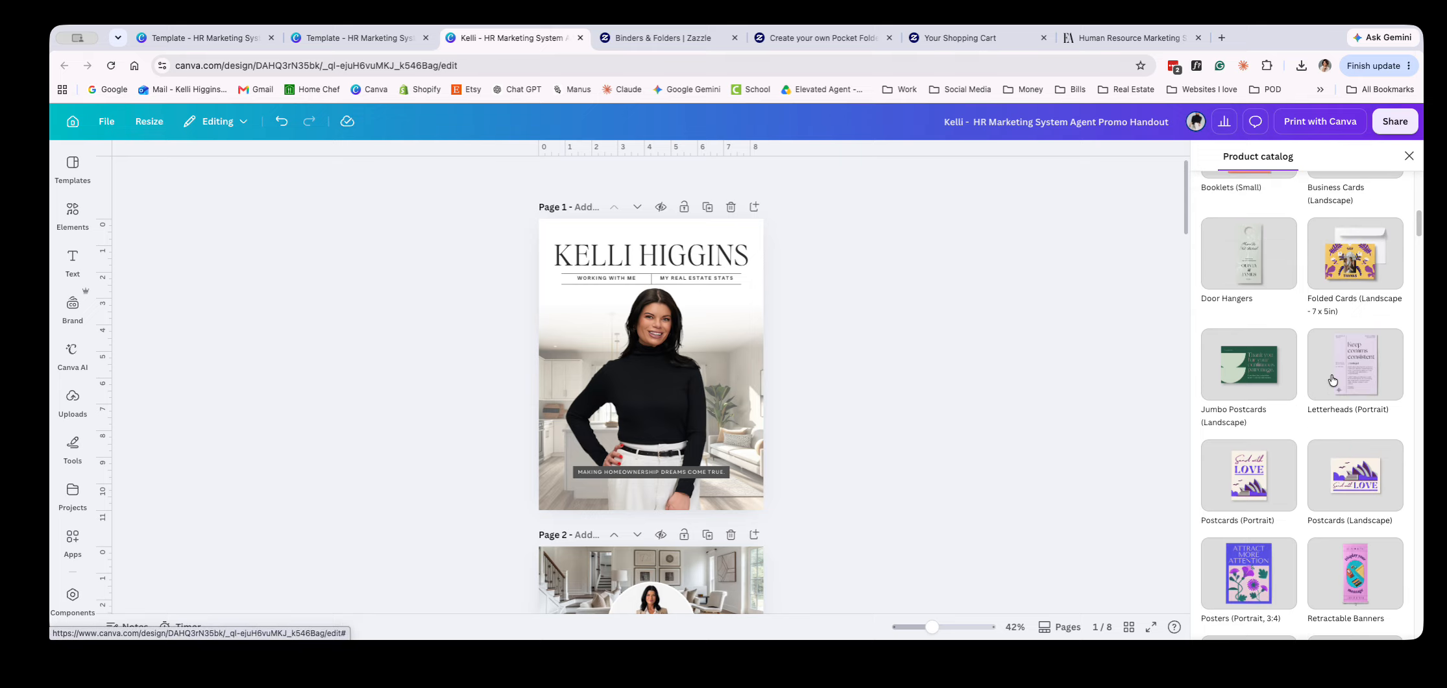
scroll(1332, 380, "up", 3)
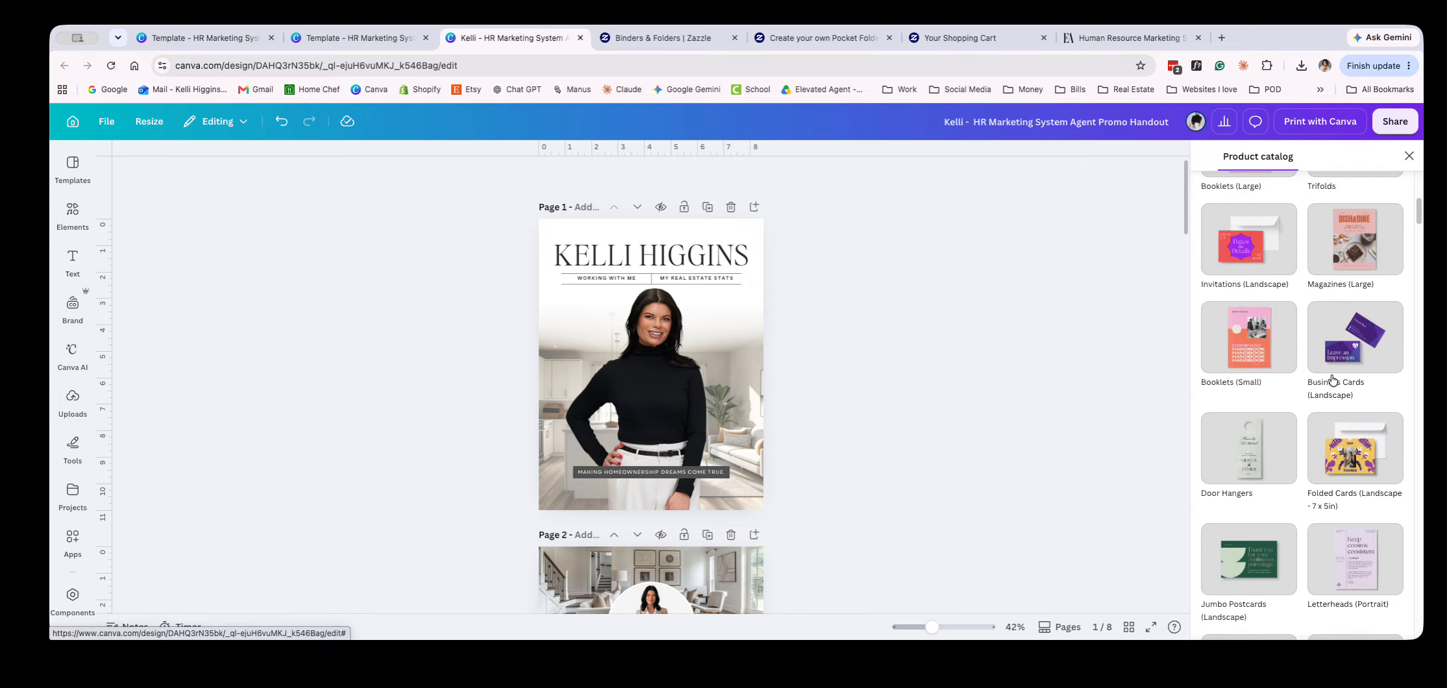
scroll(1331, 266, "up", 2)
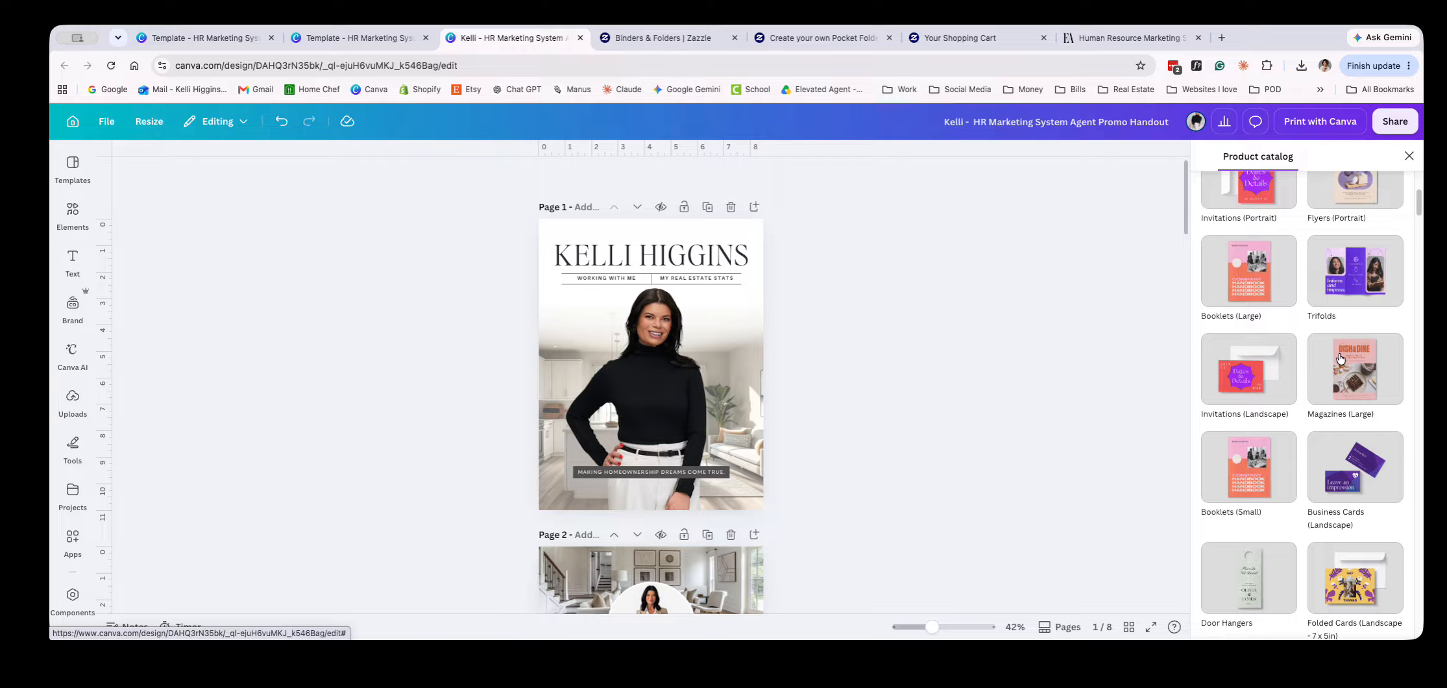
left_click(1271, 281)
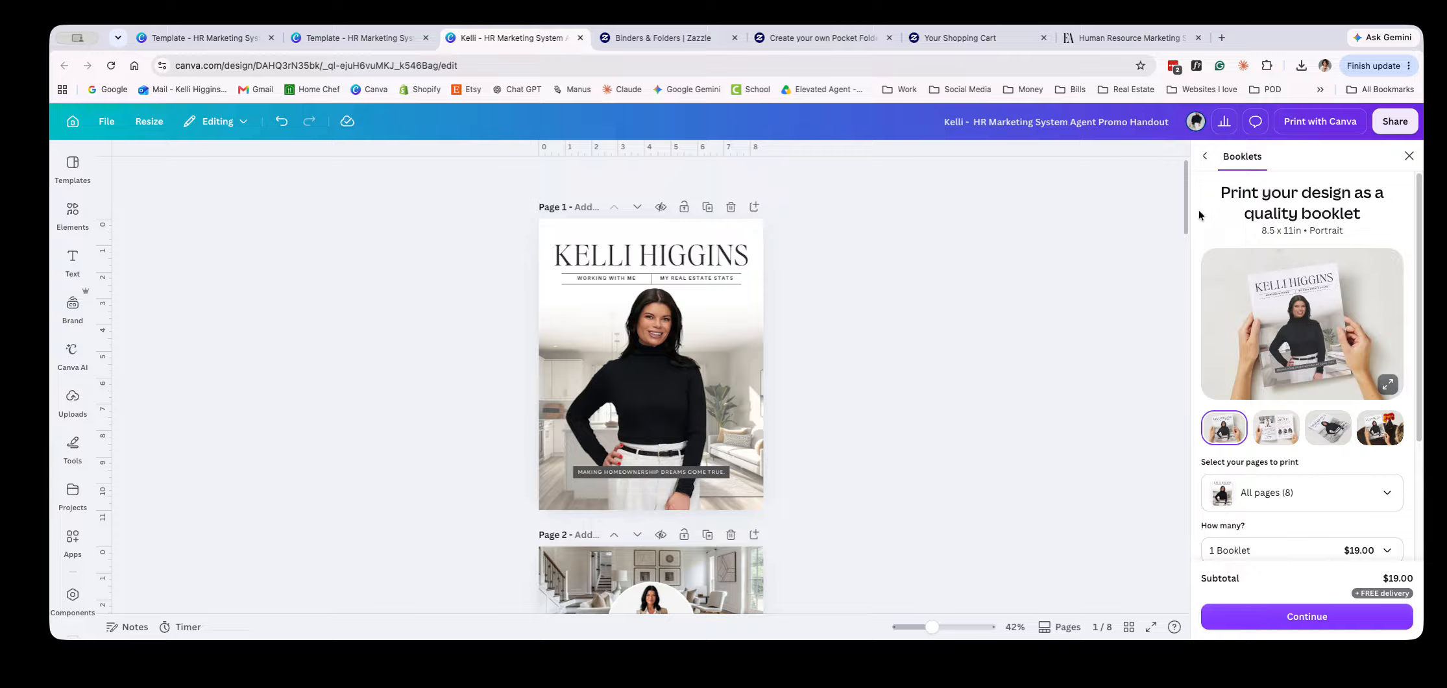
Check the booklet's price options per quantity and read its binding and page-count details
scroll(1323, 333, "down", 3)
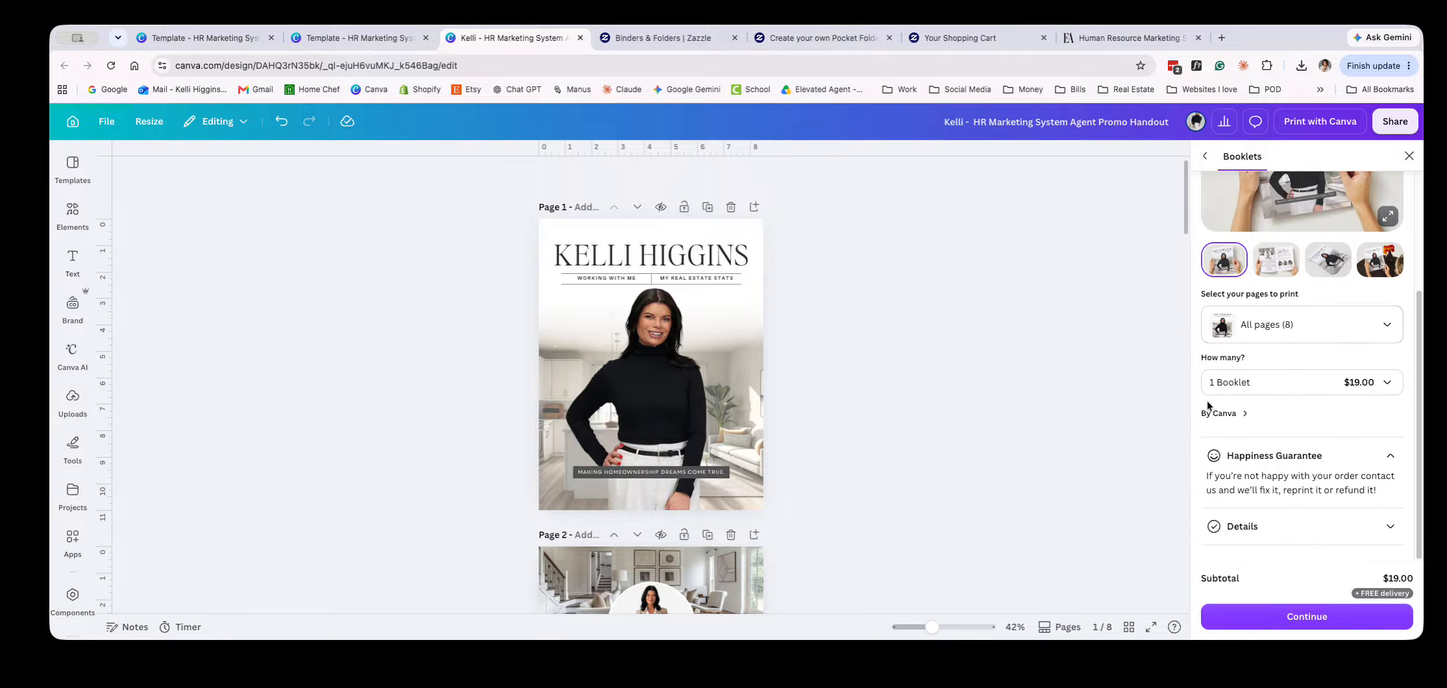
left_click(1237, 384)
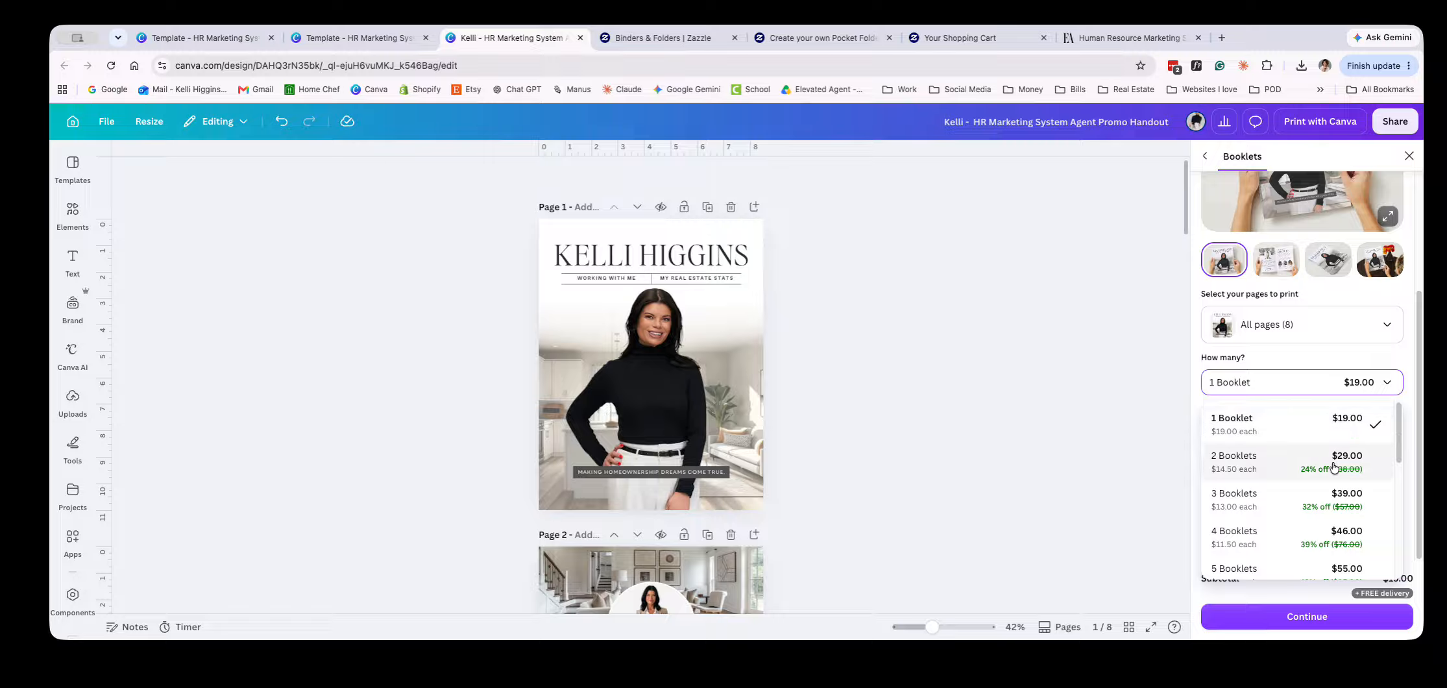
left_click(1372, 352)
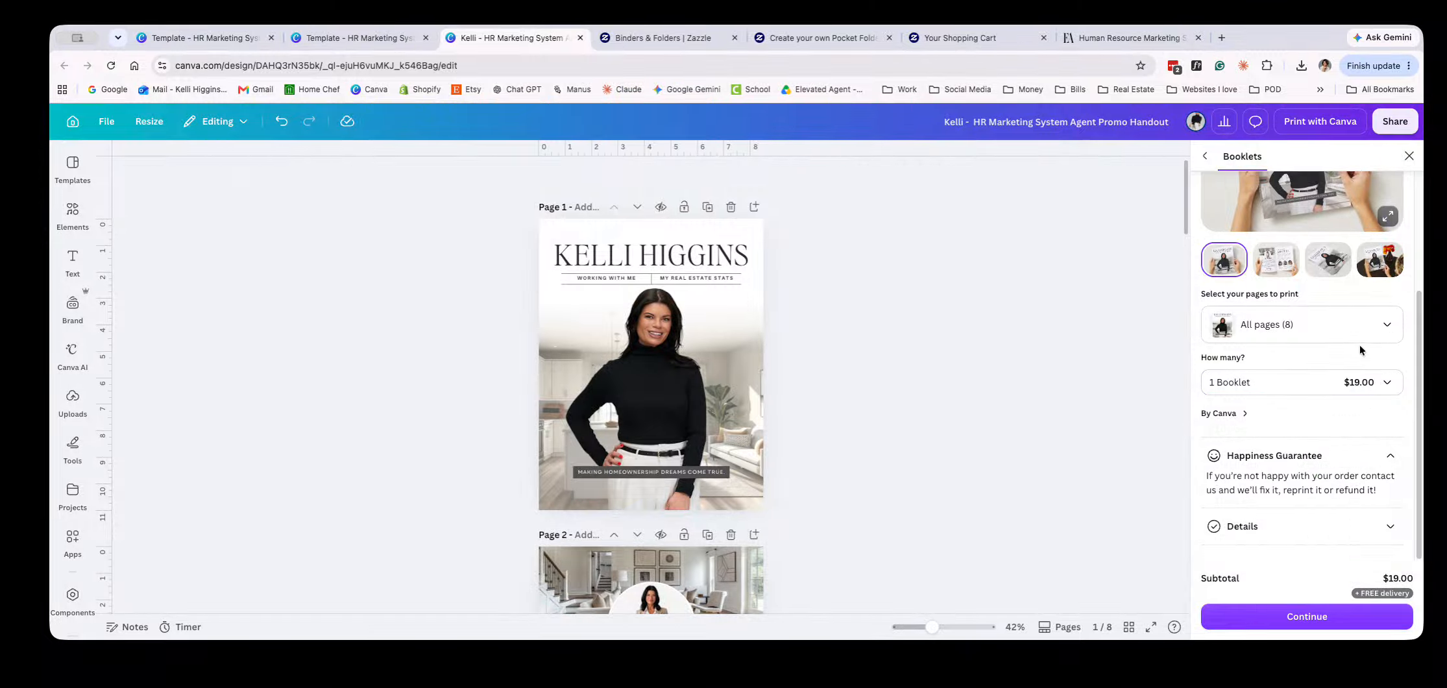
left_click(1392, 525)
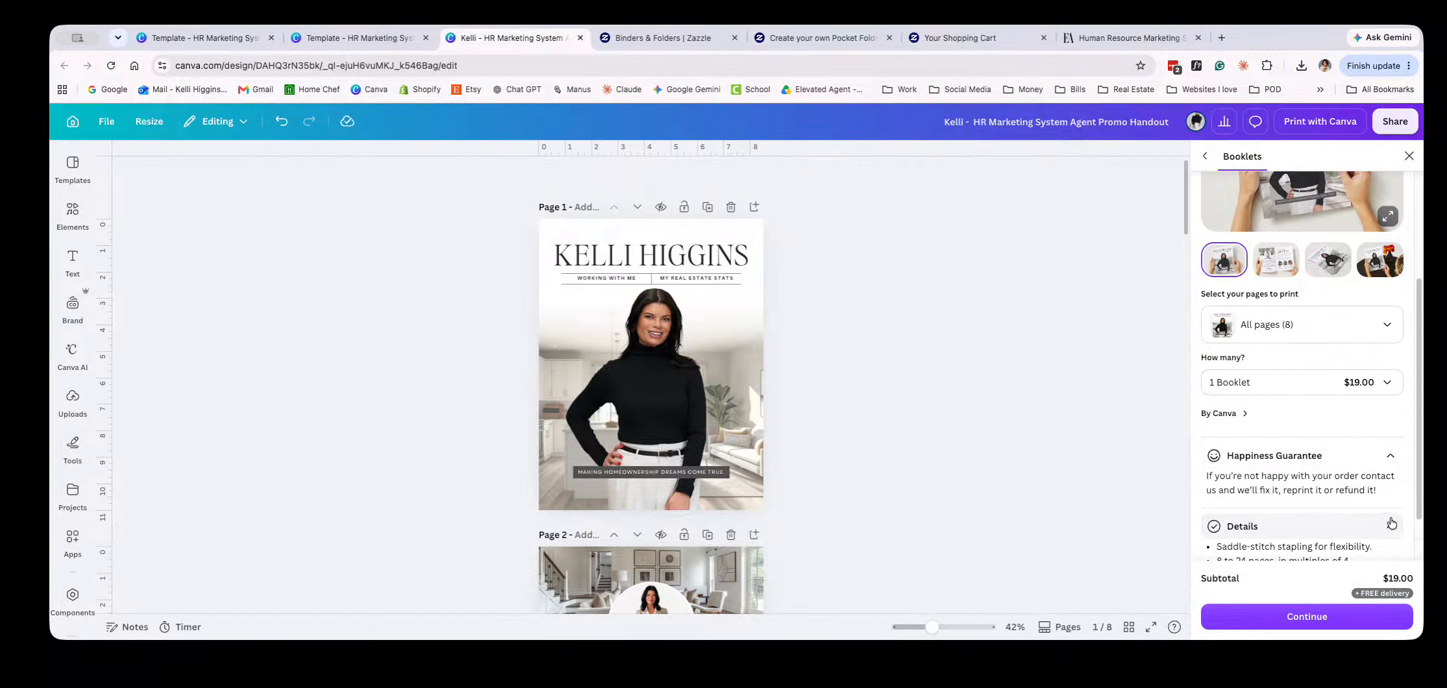
left_click(1229, 500)
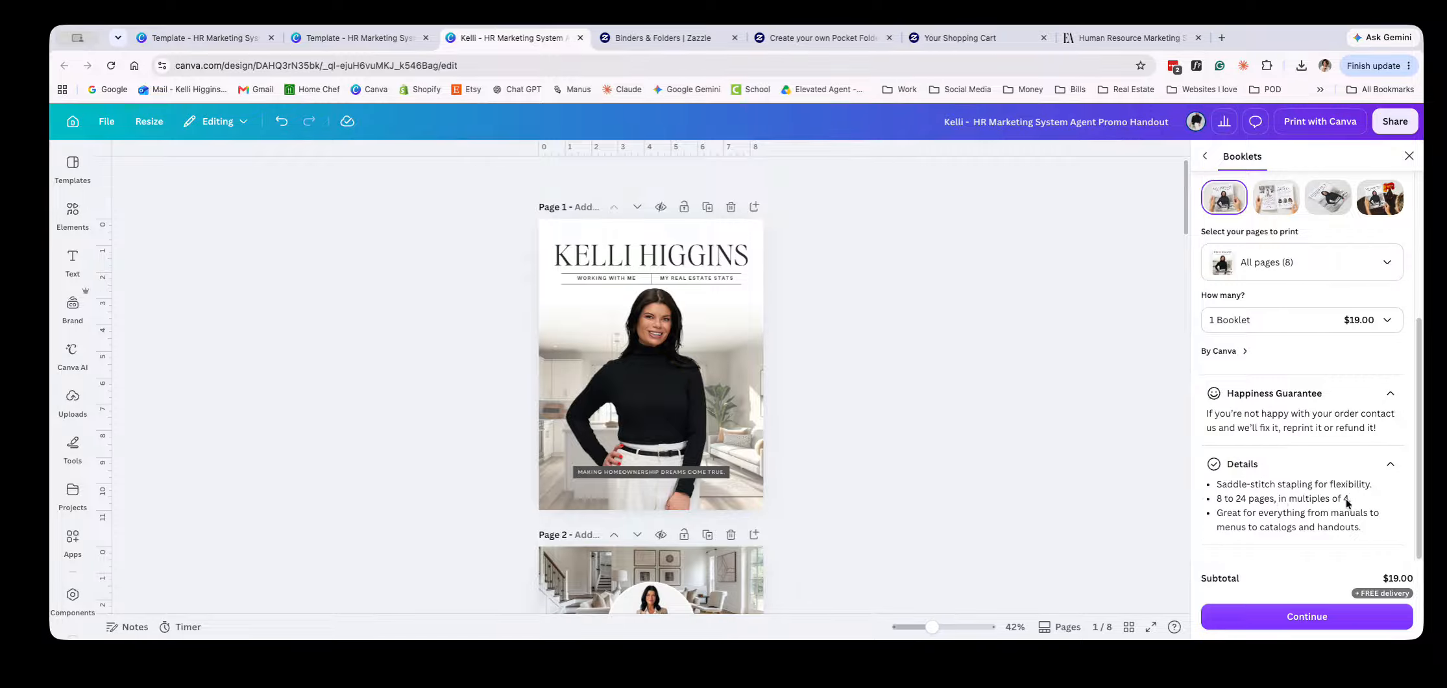
scroll(1346, 494, "up", 2)
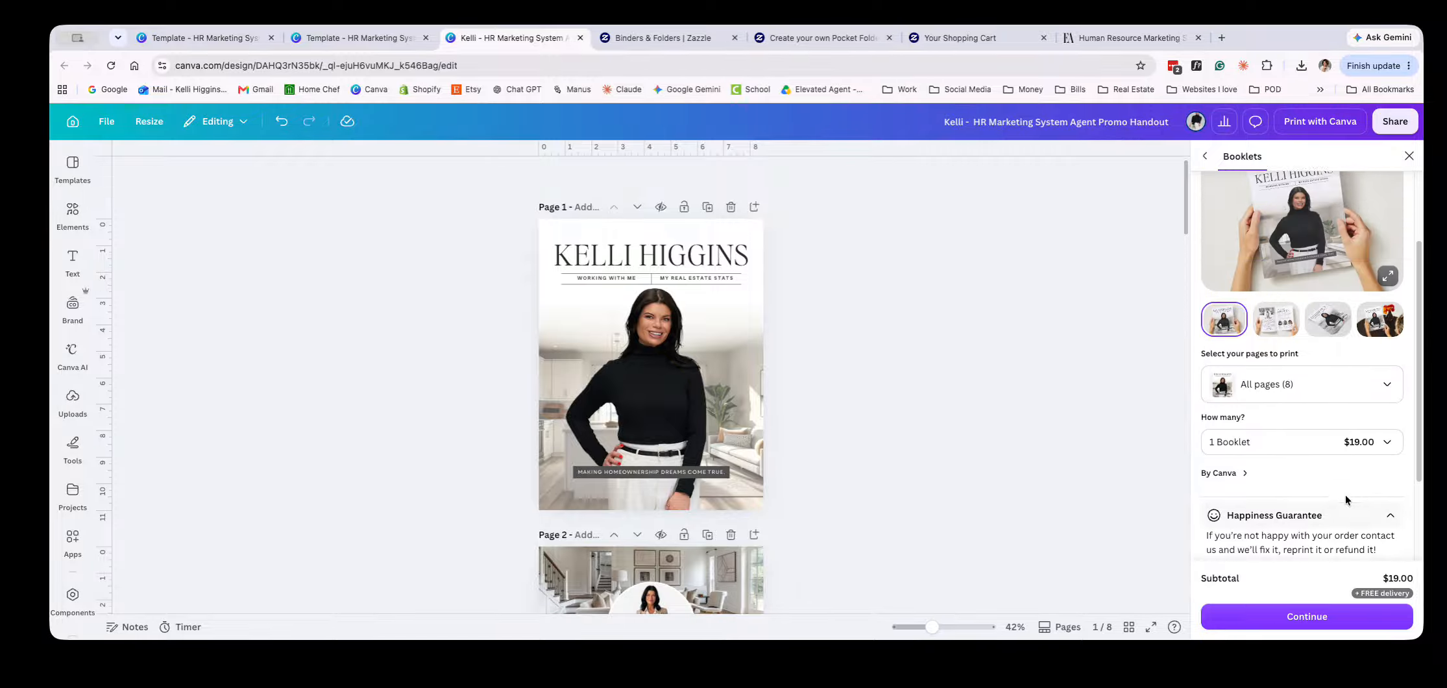
Enlarge the handout's booklet mockup, look through all of its preview images, and close the preview
scroll(1283, 501, "up", 2)
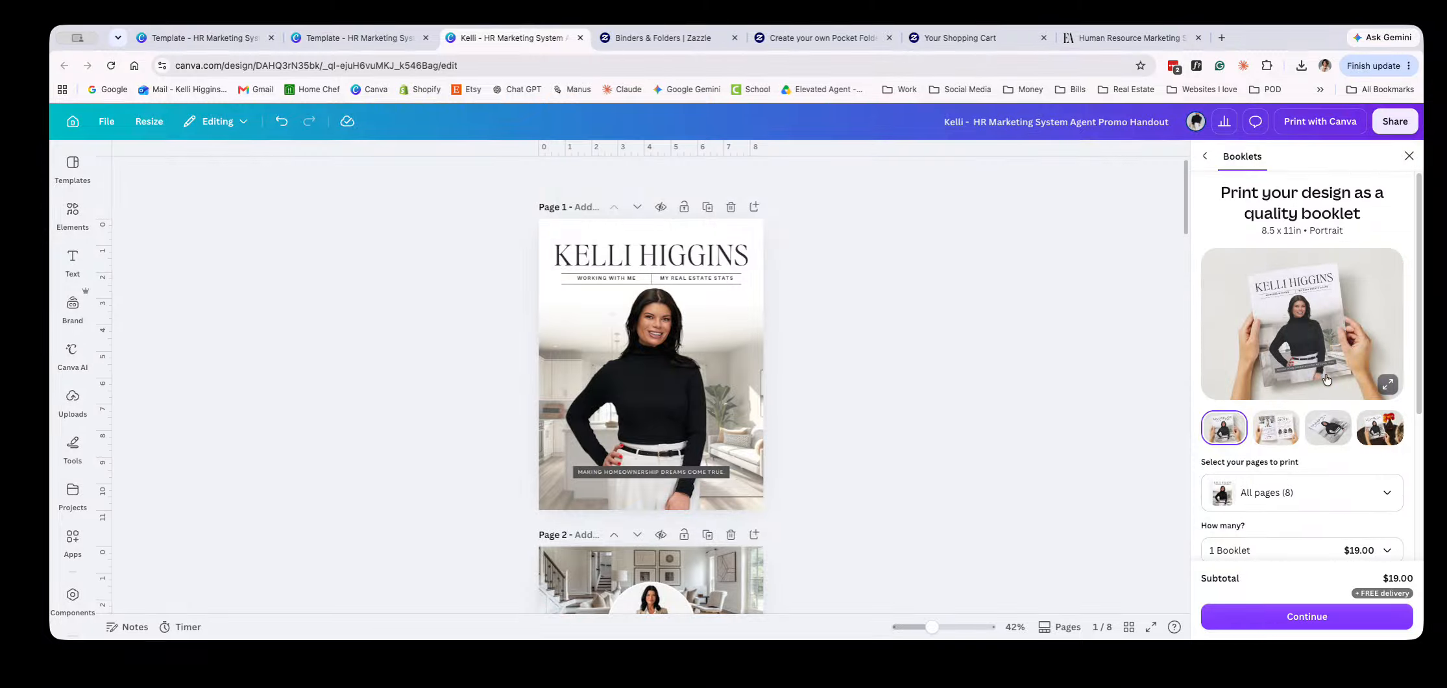
left_click(1370, 375)
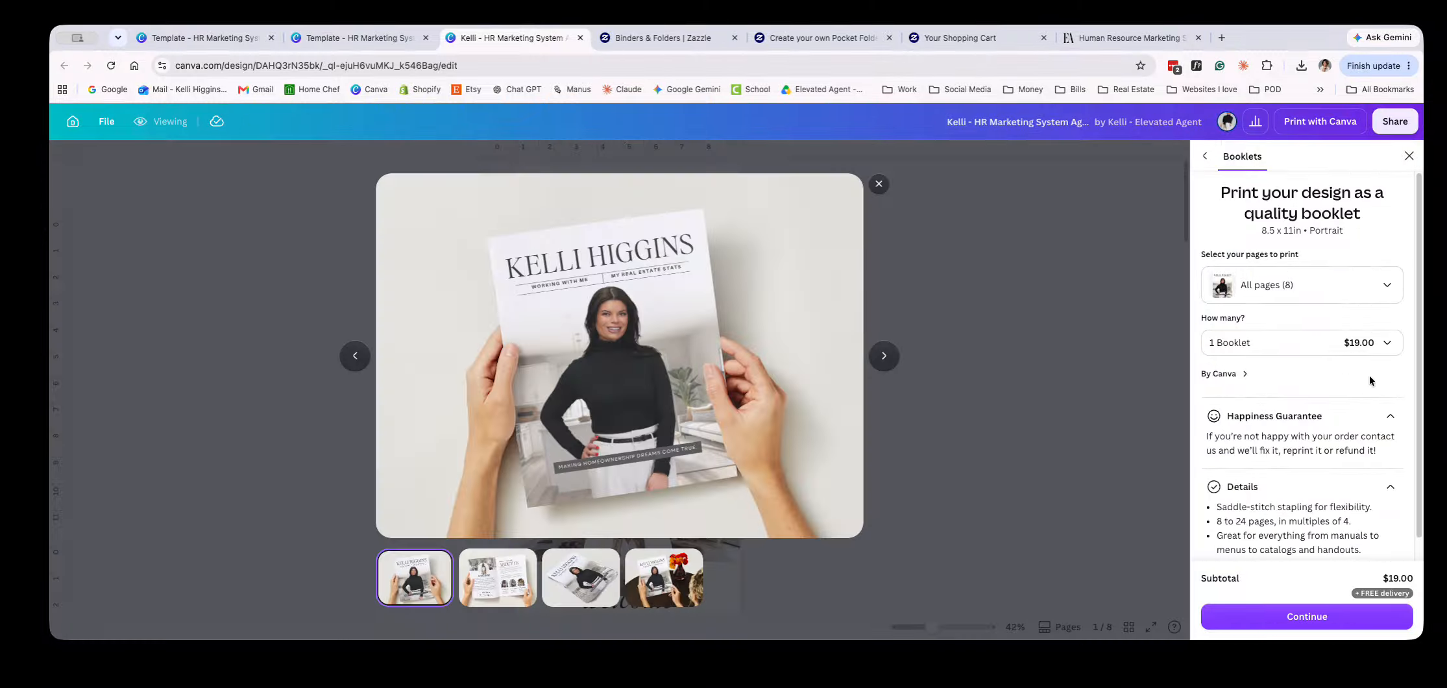
left_click(890, 366)
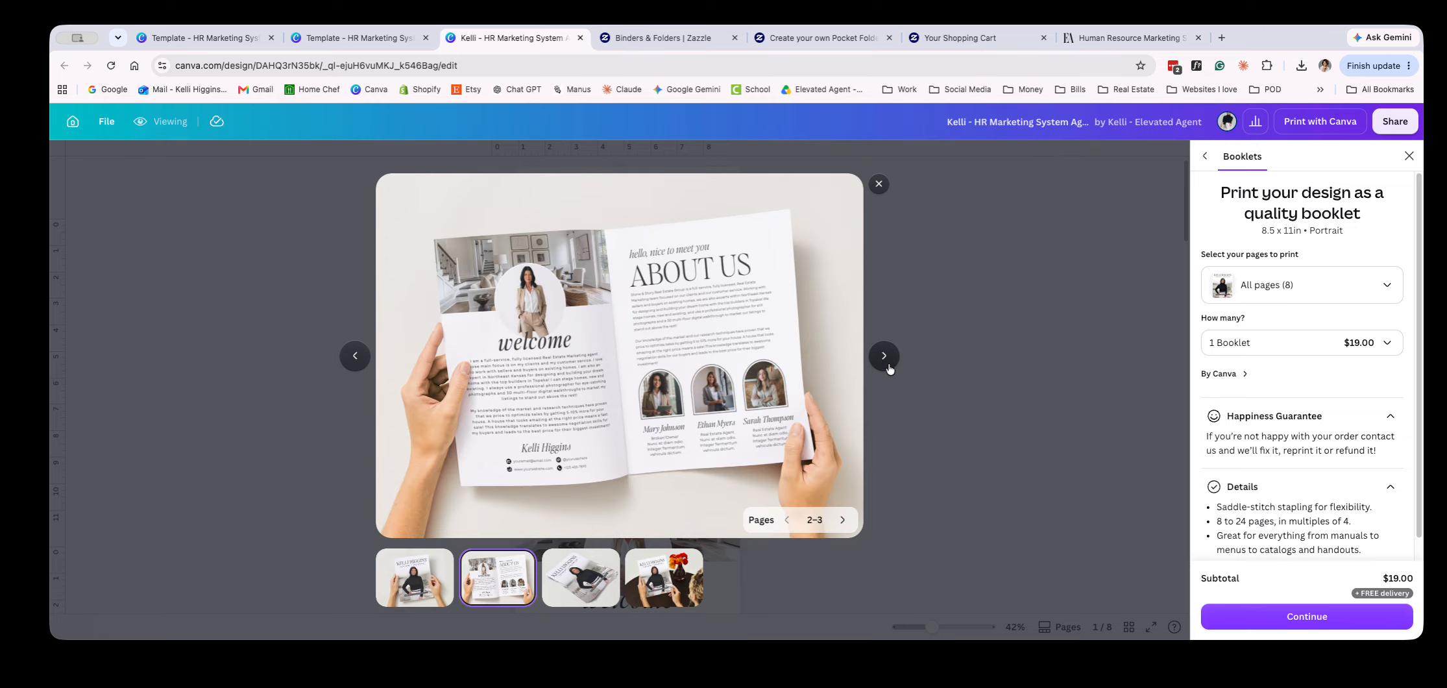
left_click(890, 368)
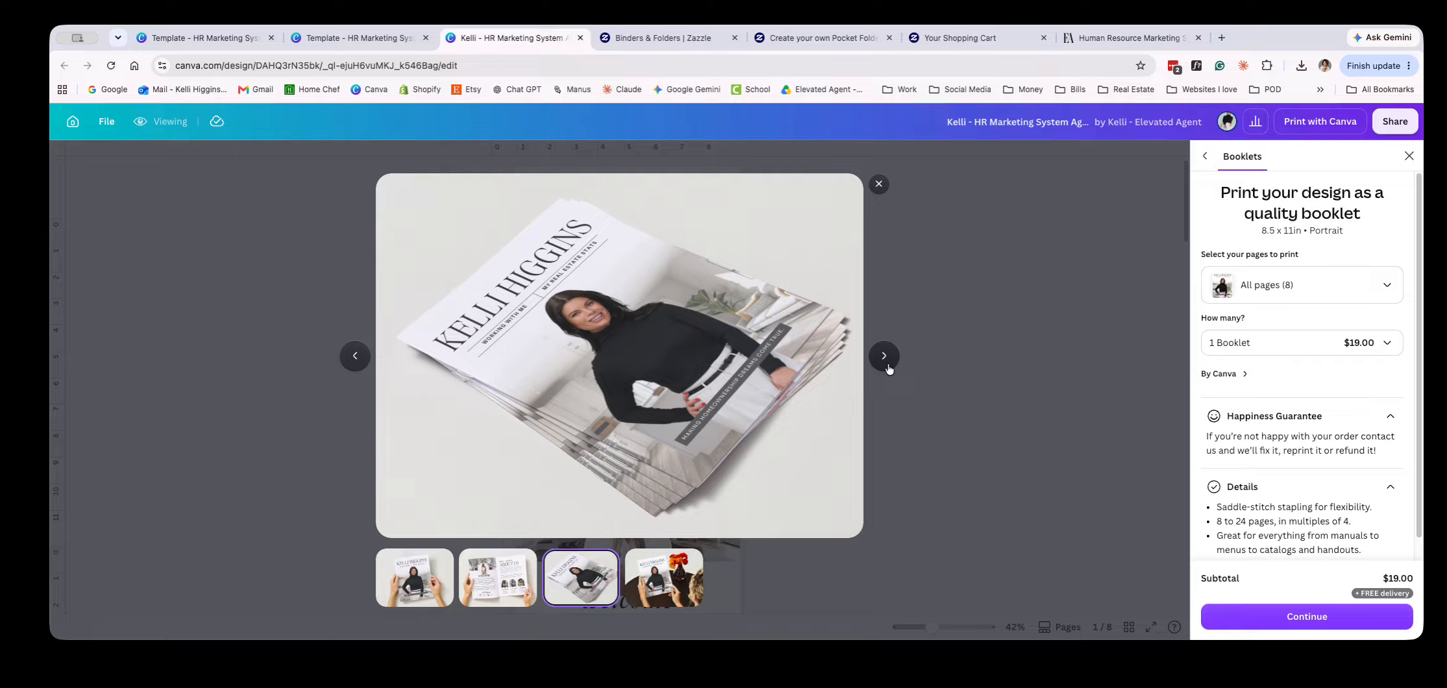
left_click(889, 368)
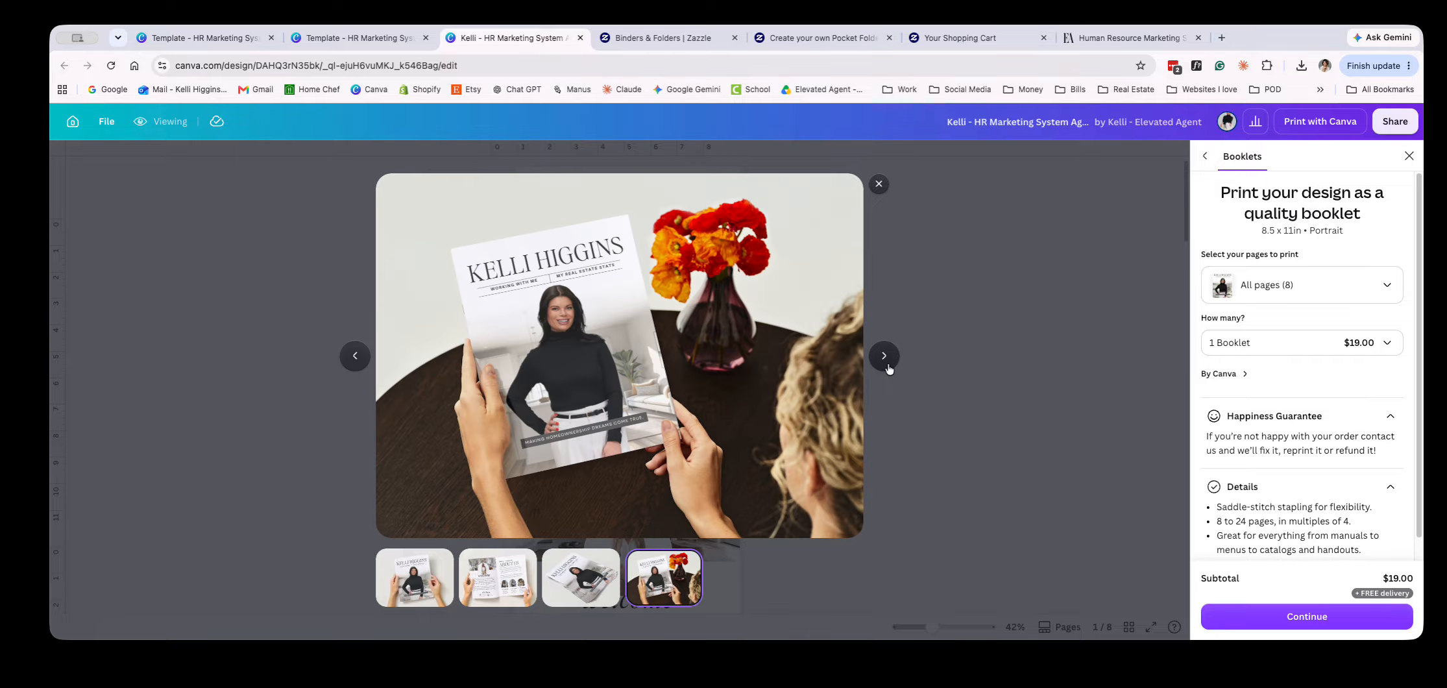
left_click(890, 369)
left_click(890, 368)
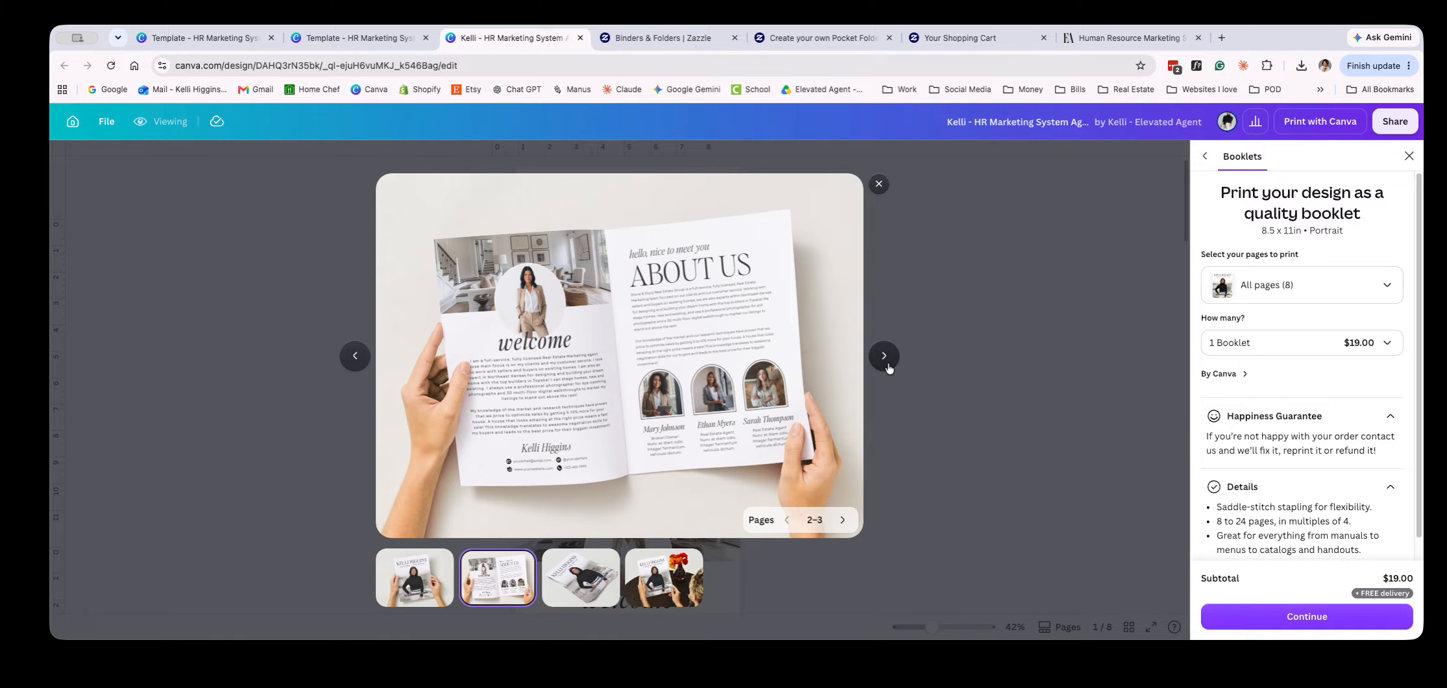
left_click(889, 368)
left_click(890, 368)
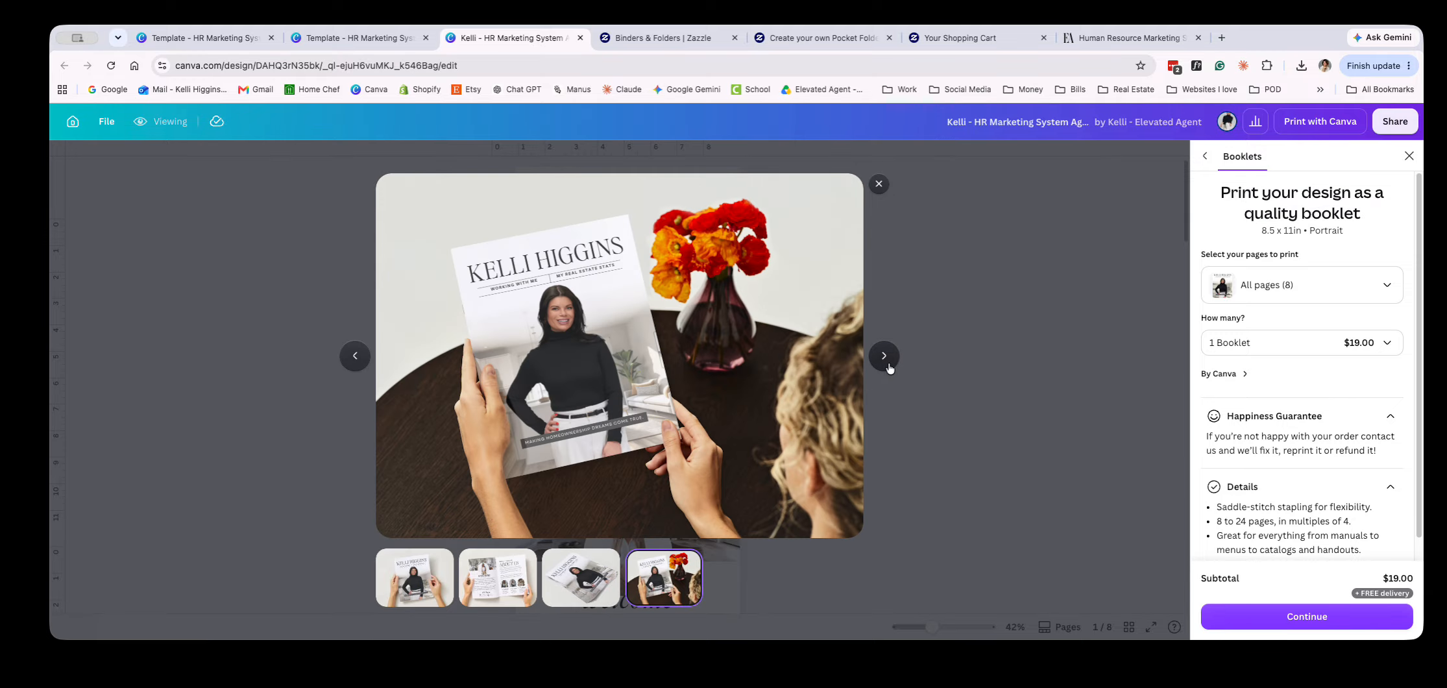
left_click(890, 369)
left_click(878, 183)
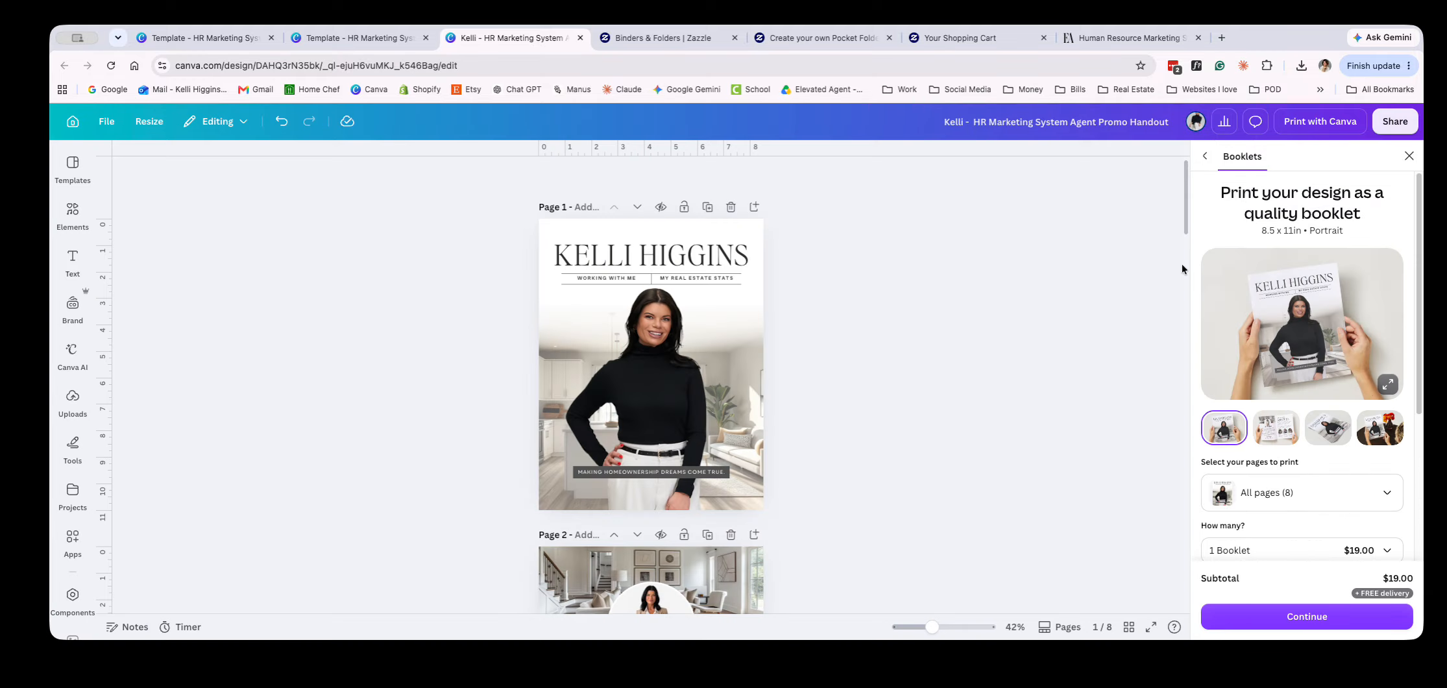
Continue to the booklet's design review and check the handout pages flagged for low-resolution images
scroll(1348, 448, "down", 3)
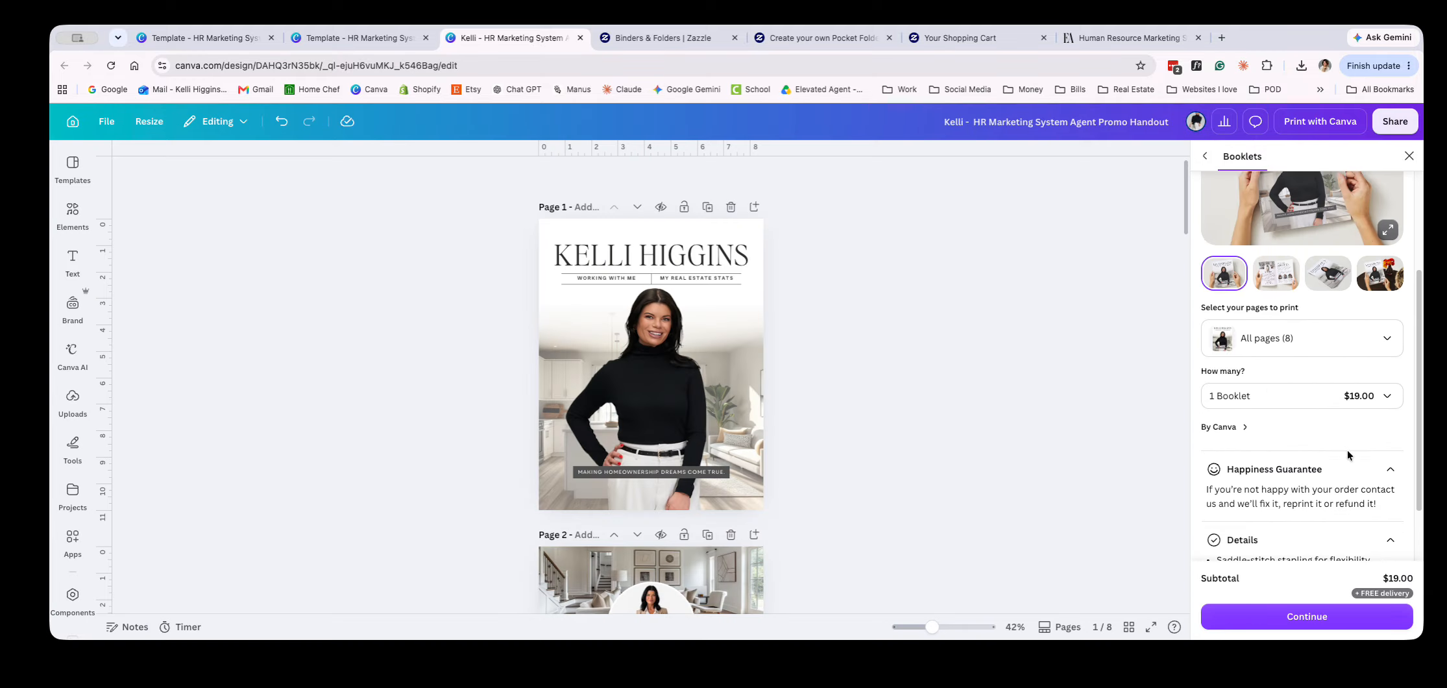
left_click(1319, 619)
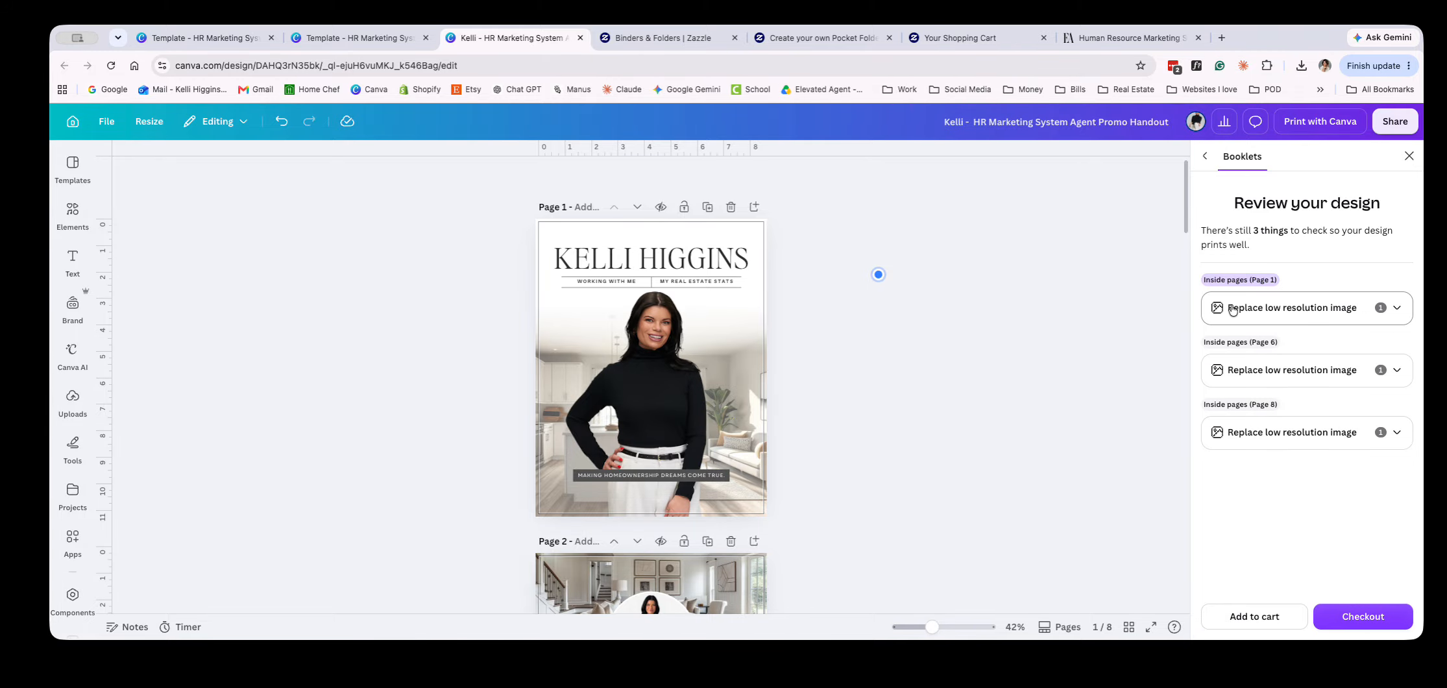
scroll(724, 444, "down", 10)
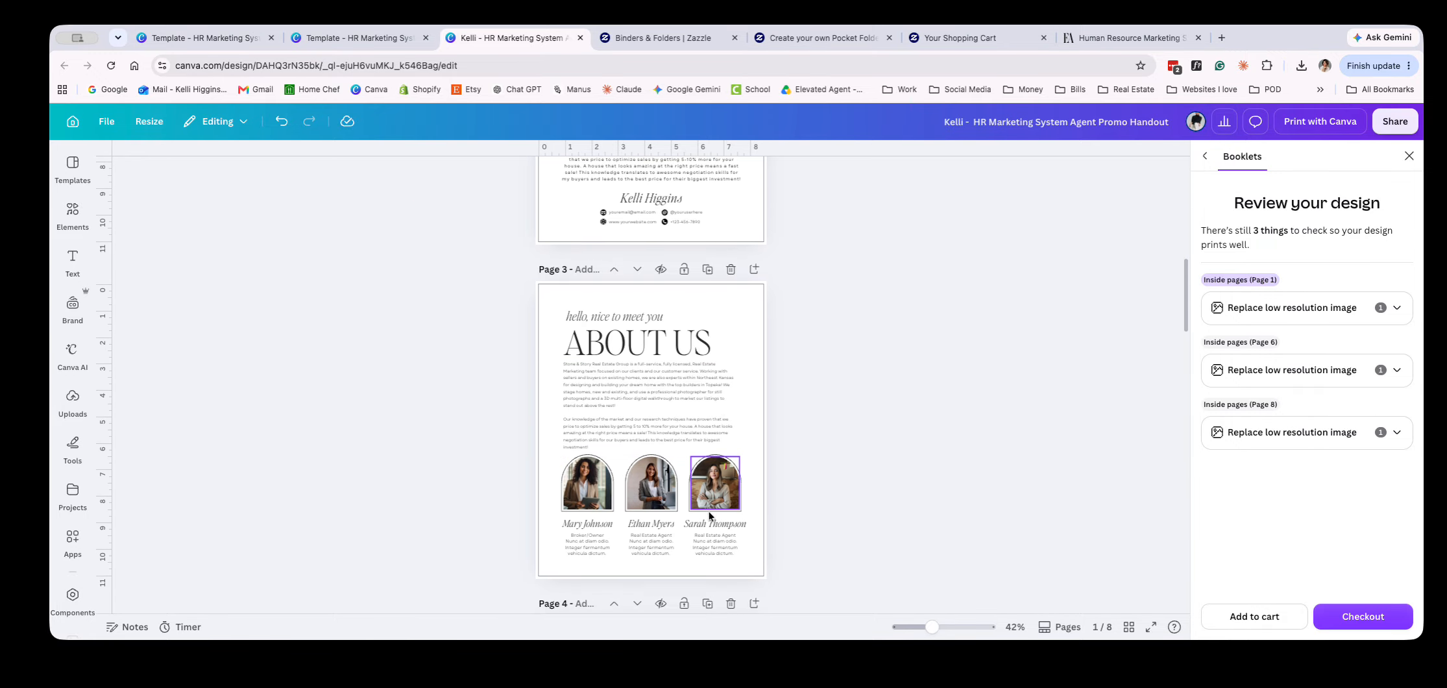
scroll(712, 500, "down", 15)
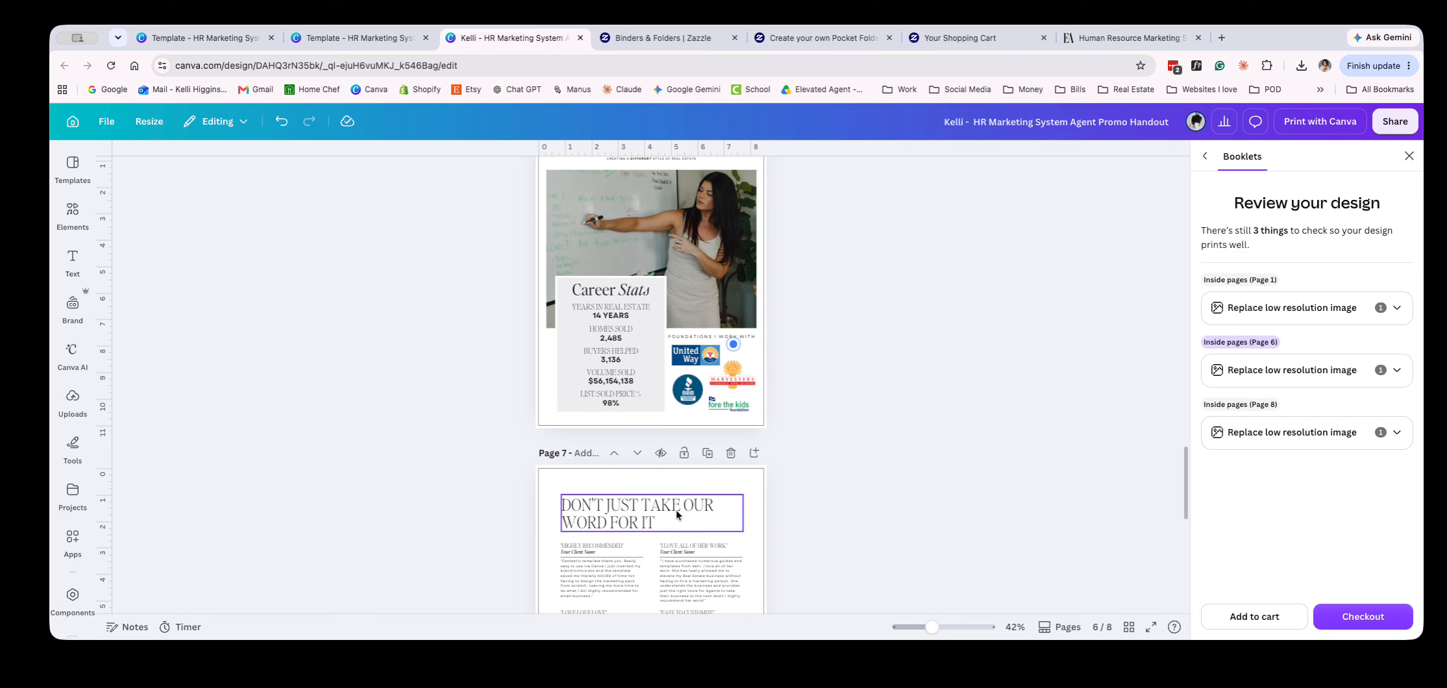
scroll(676, 512, "down", 5)
scroll(737, 538, "up", 5)
scroll(721, 545, "down", 5)
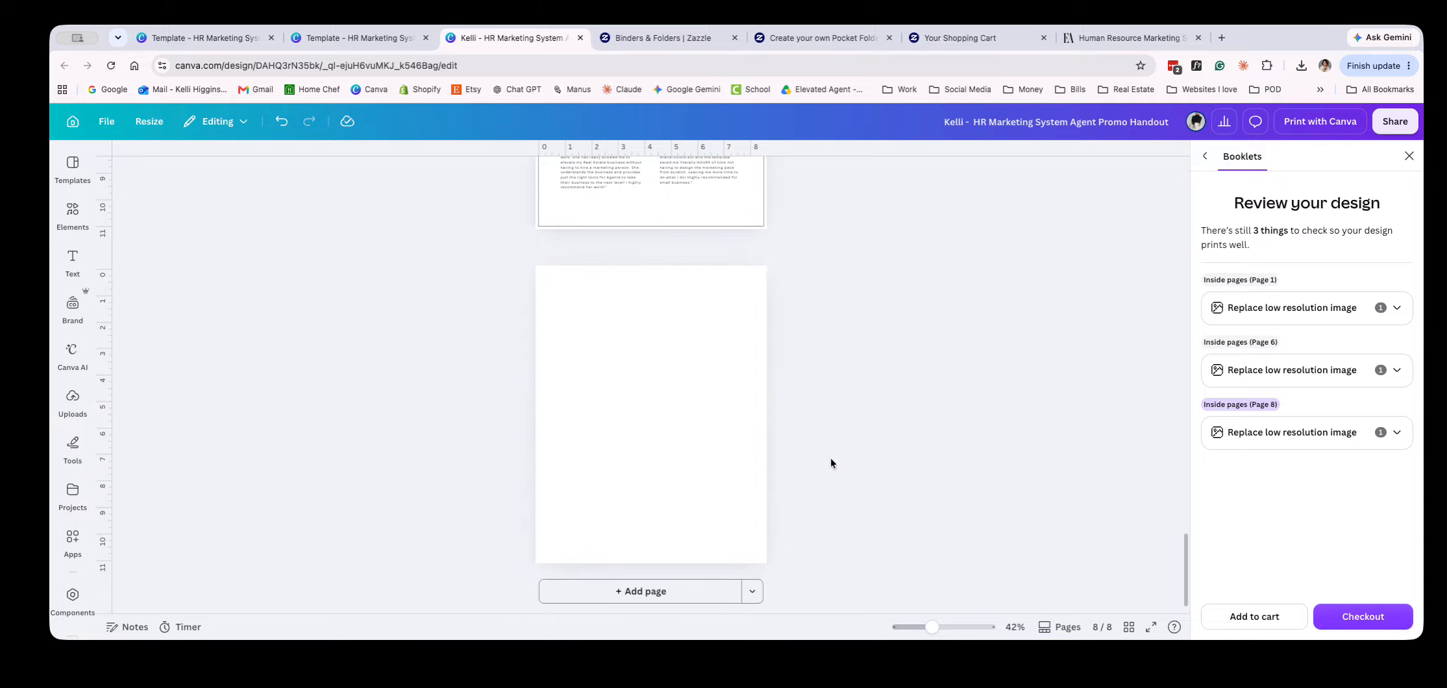
left_click(894, 521)
left_click(699, 498)
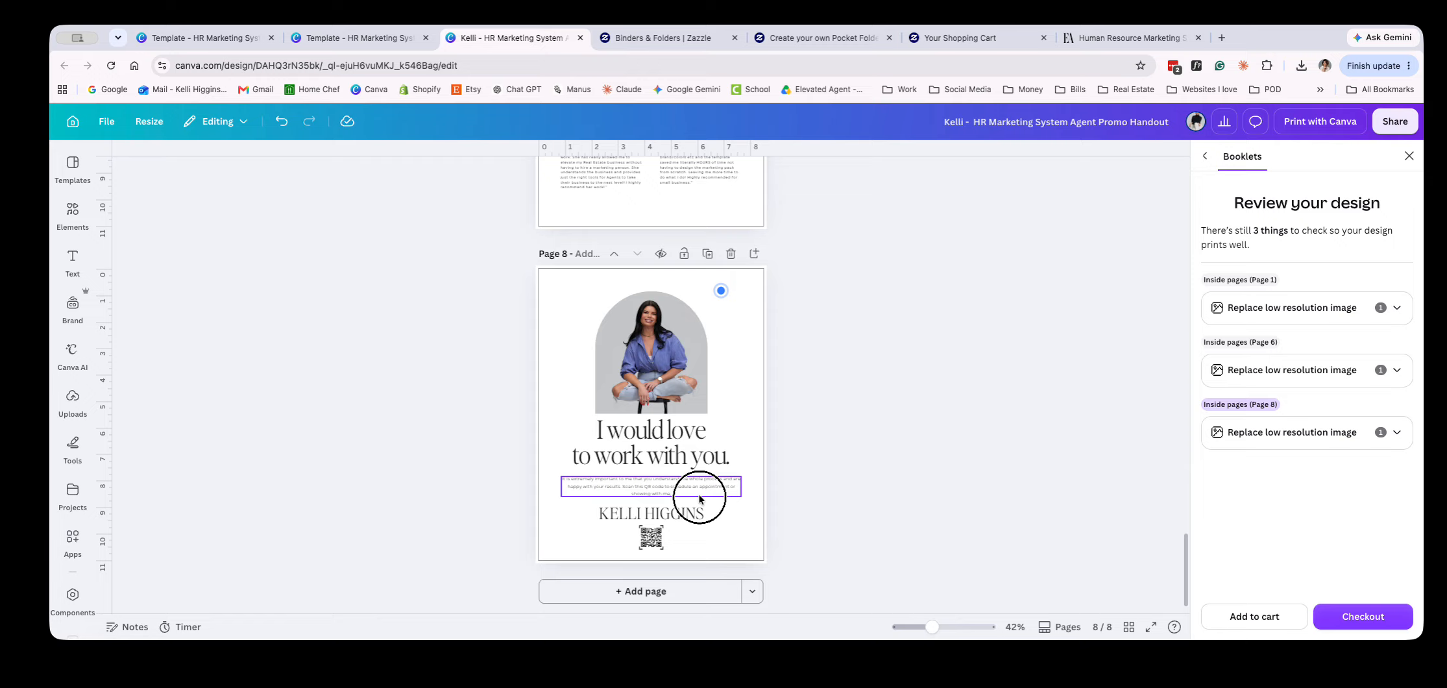
Check the handout's page order in the grid overview, reopen page 8, and send one booklet to the print cart
left_click(1126, 628)
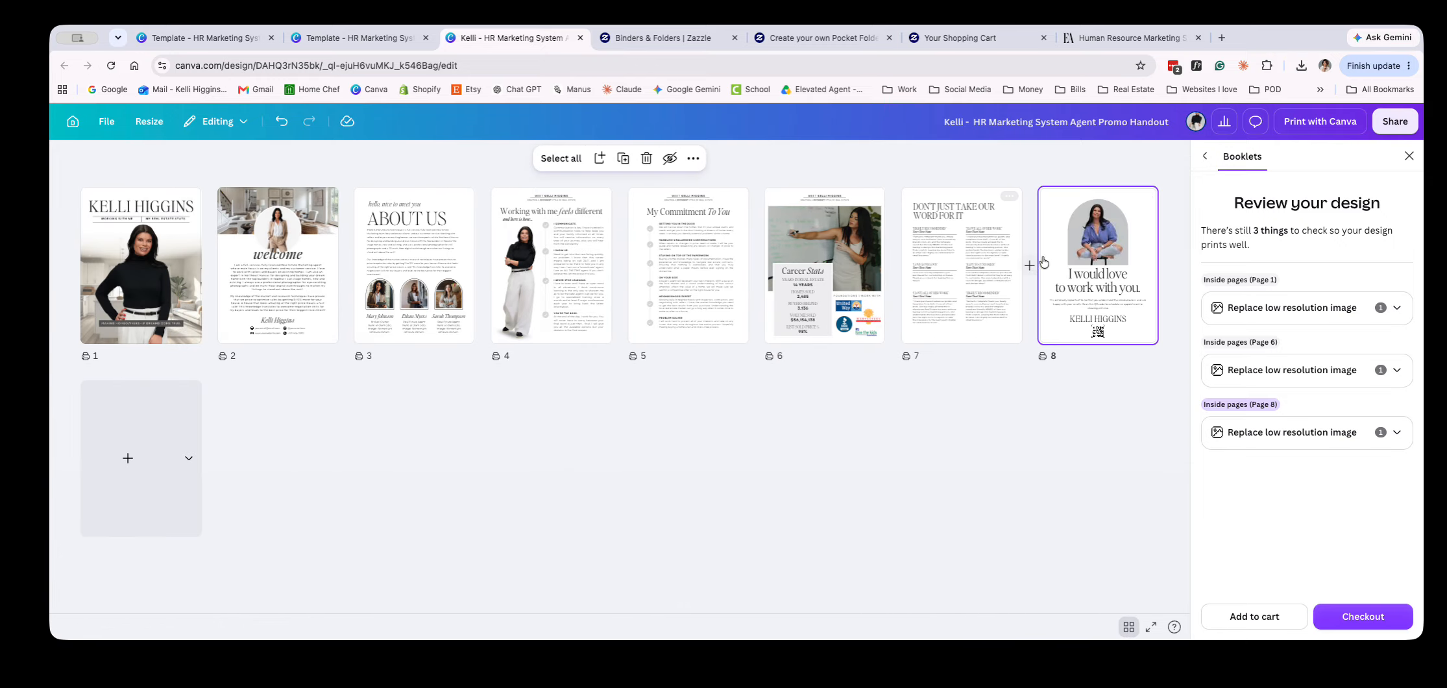
double_click(1067, 248)
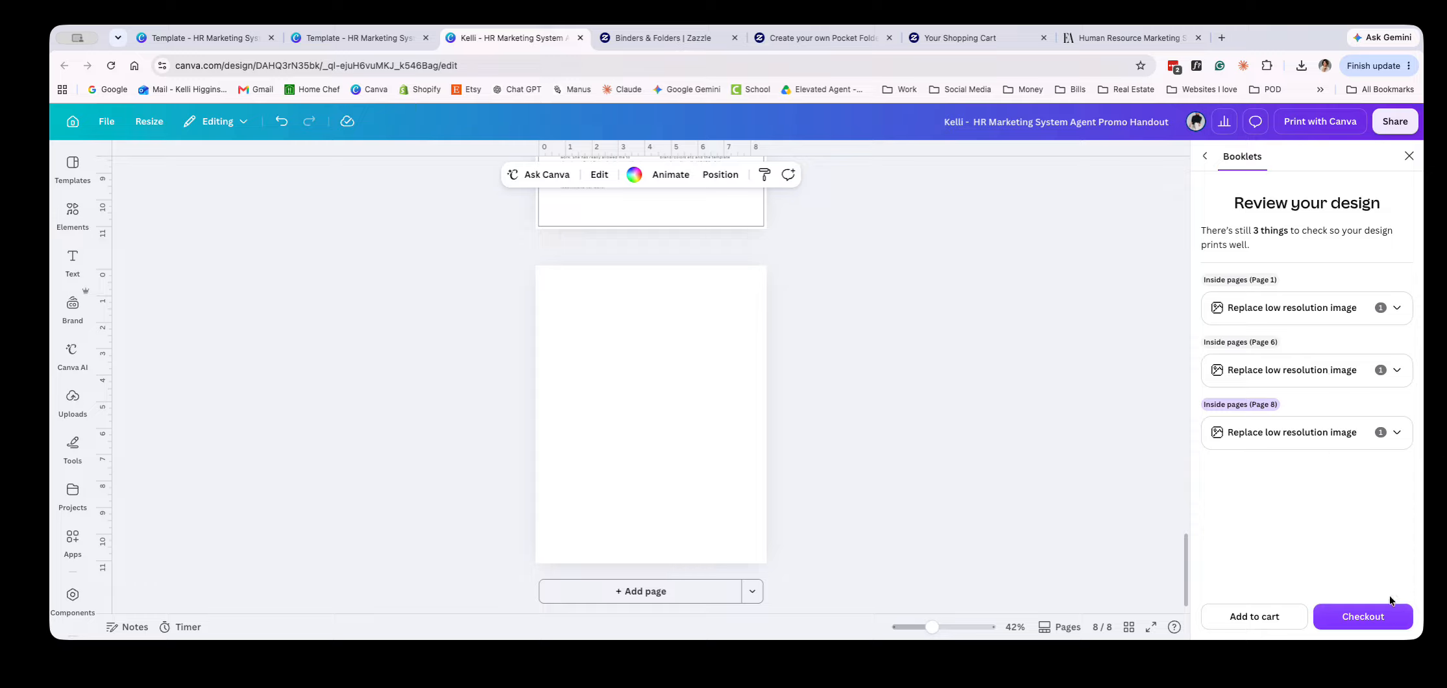
left_click(1373, 618)
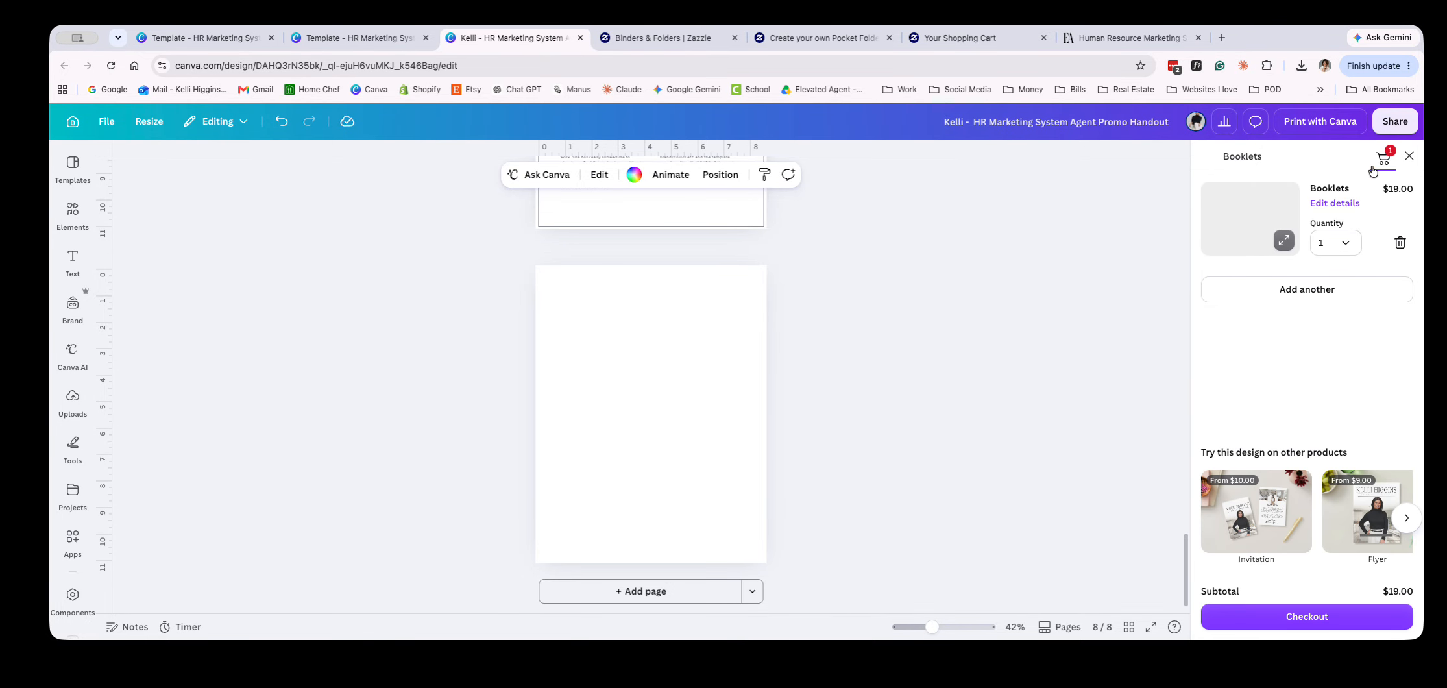
left_click(1021, 373)
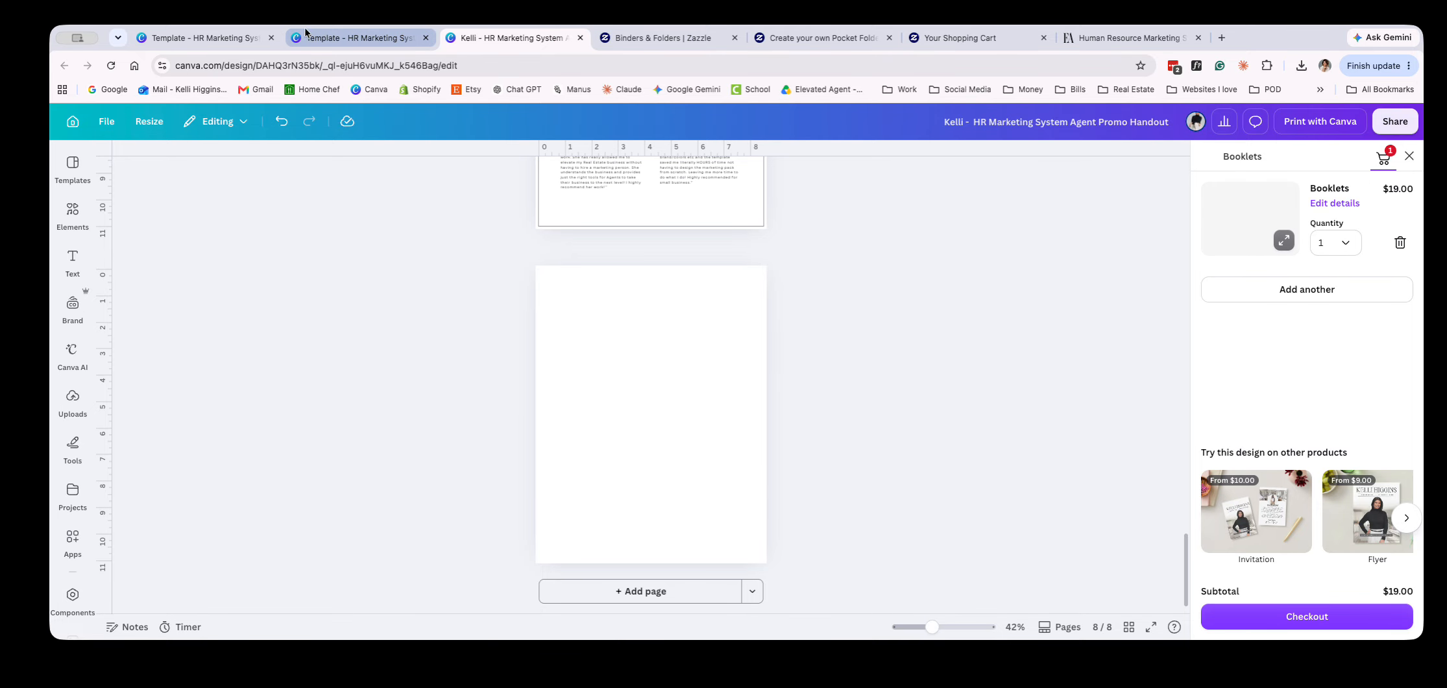
Switch to the HR Marketing System City Guide template and review its cover options and agent introduction page
left_click(239, 40)
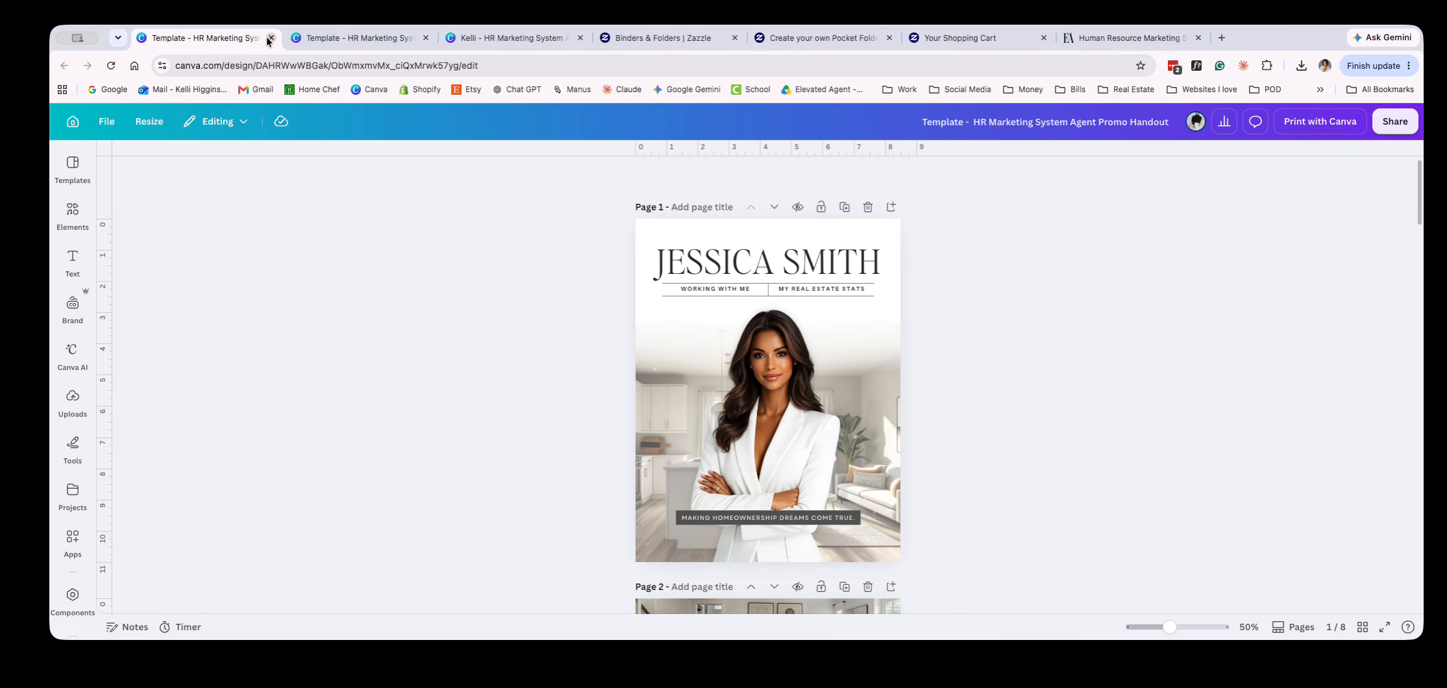
left_click(351, 39)
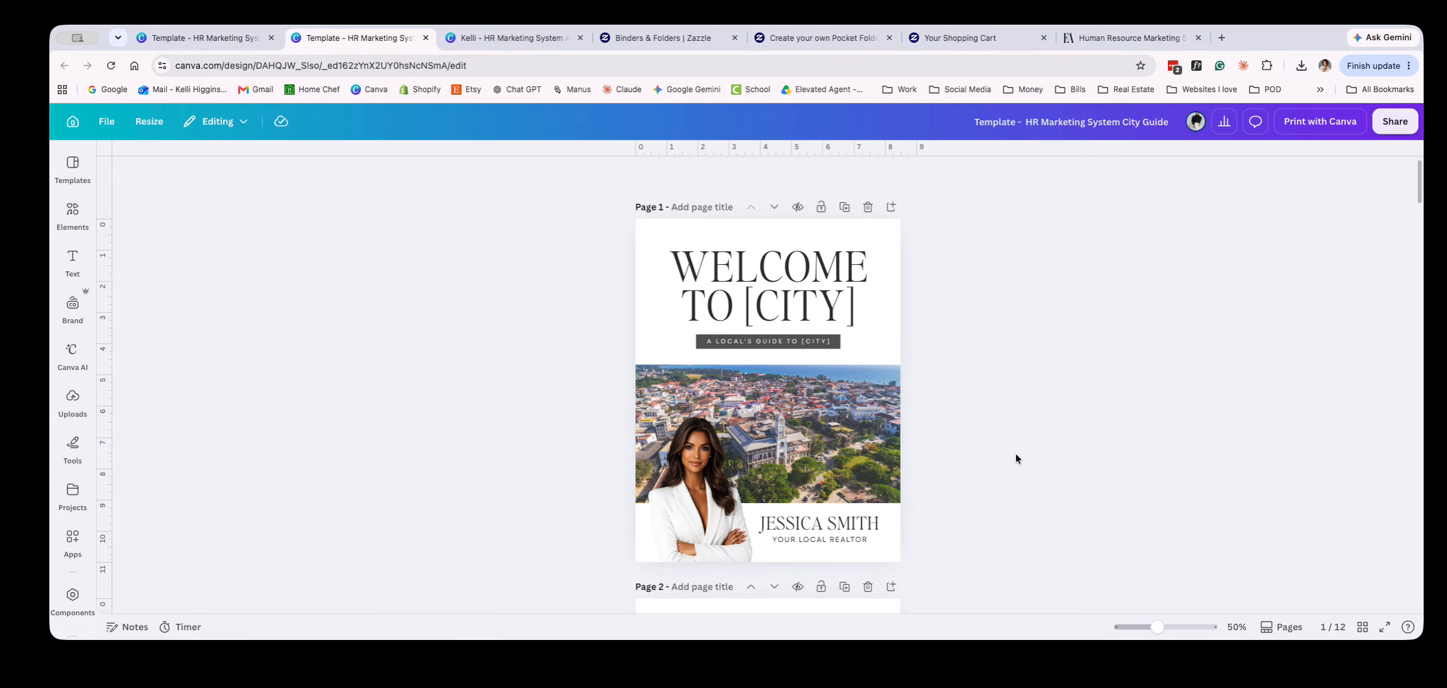
scroll(1014, 461, "down", 10)
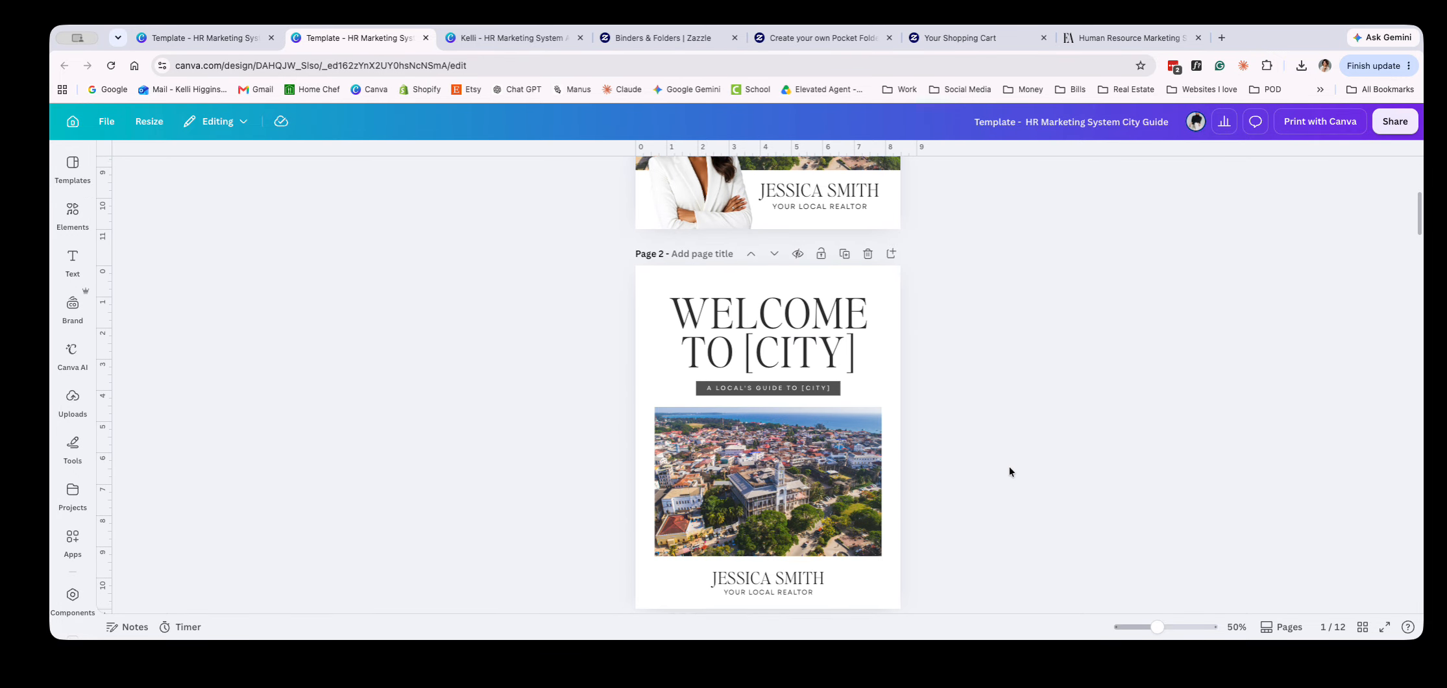
scroll(1013, 487, "down", 10)
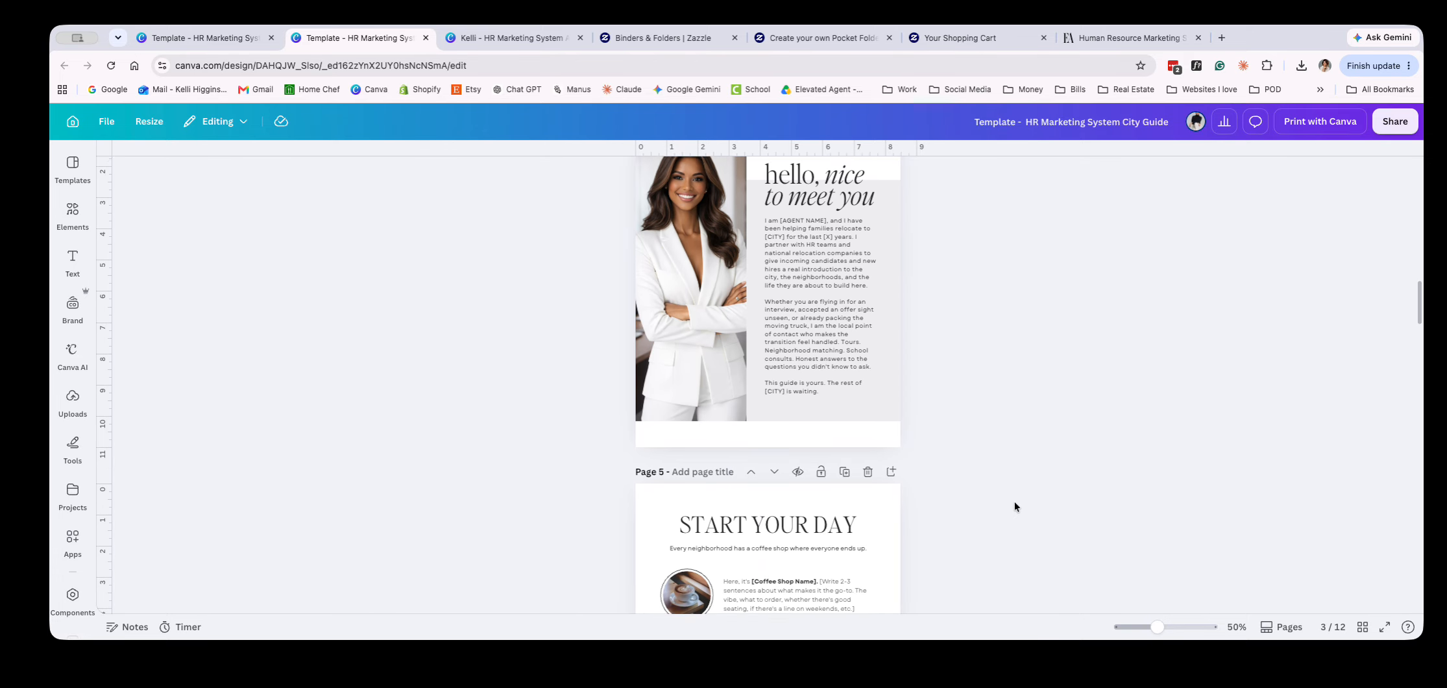
scroll(1008, 500, "up", 3)
scroll(1005, 501, "up", 3, "ctrl")
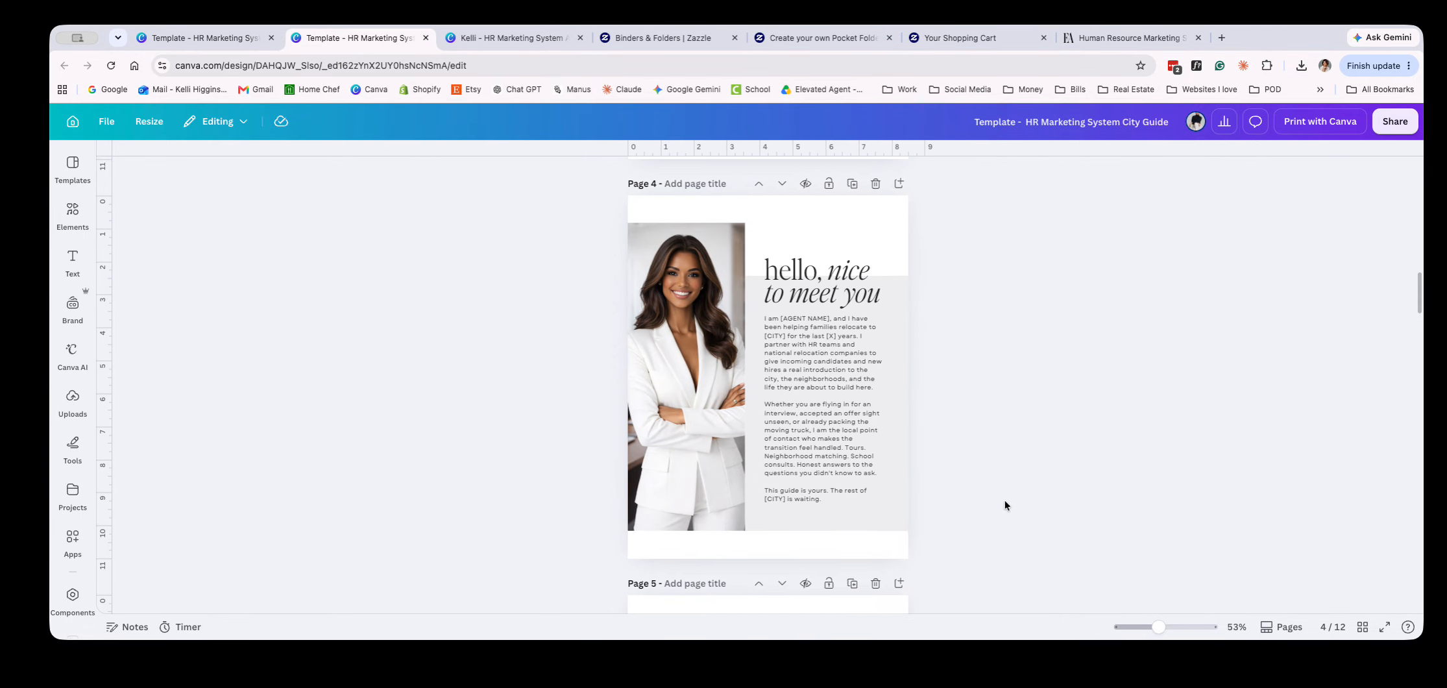
scroll(1004, 506, "down", 6)
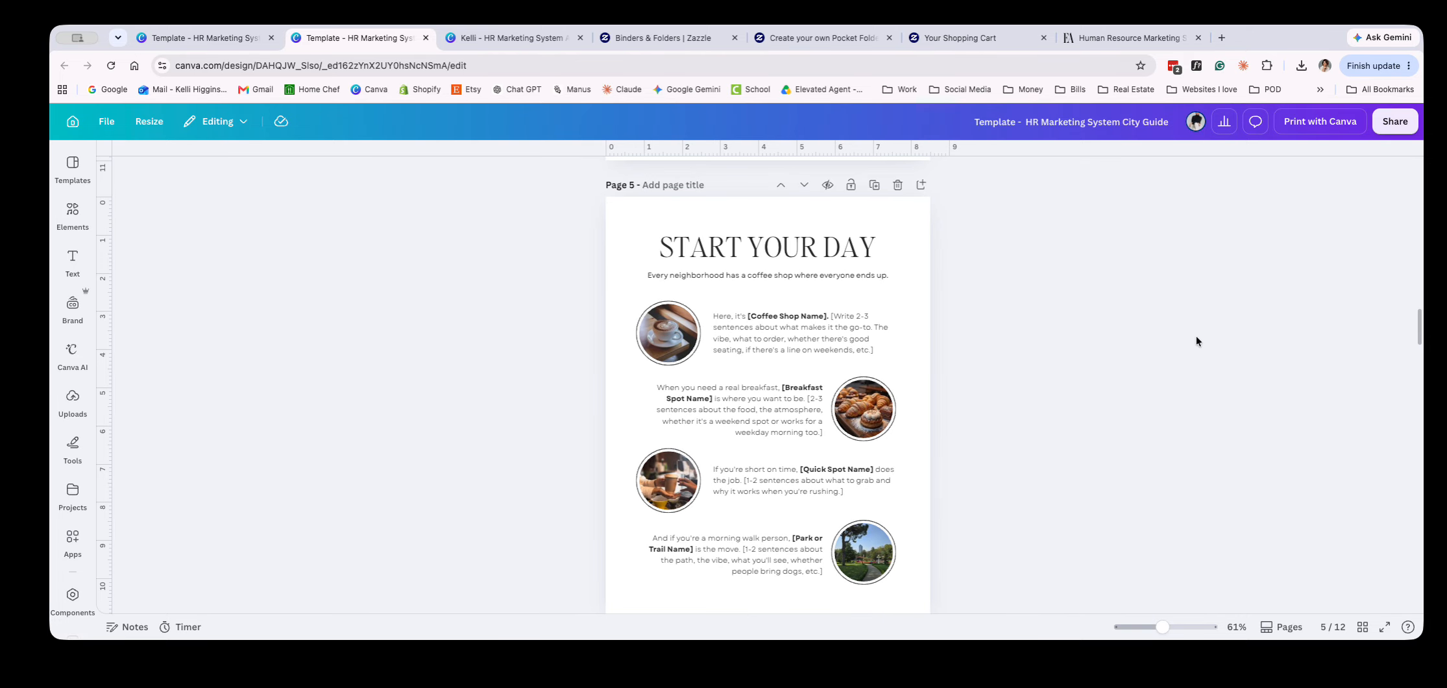
Review the City Guide's local recommendation pages from Start Your Day through to the closing page
scroll(1149, 440, "down", 1, "ctrl")
scroll(1148, 435, "down", 1)
scroll(1149, 434, "up", 2)
scroll(1148, 436, "down", 2)
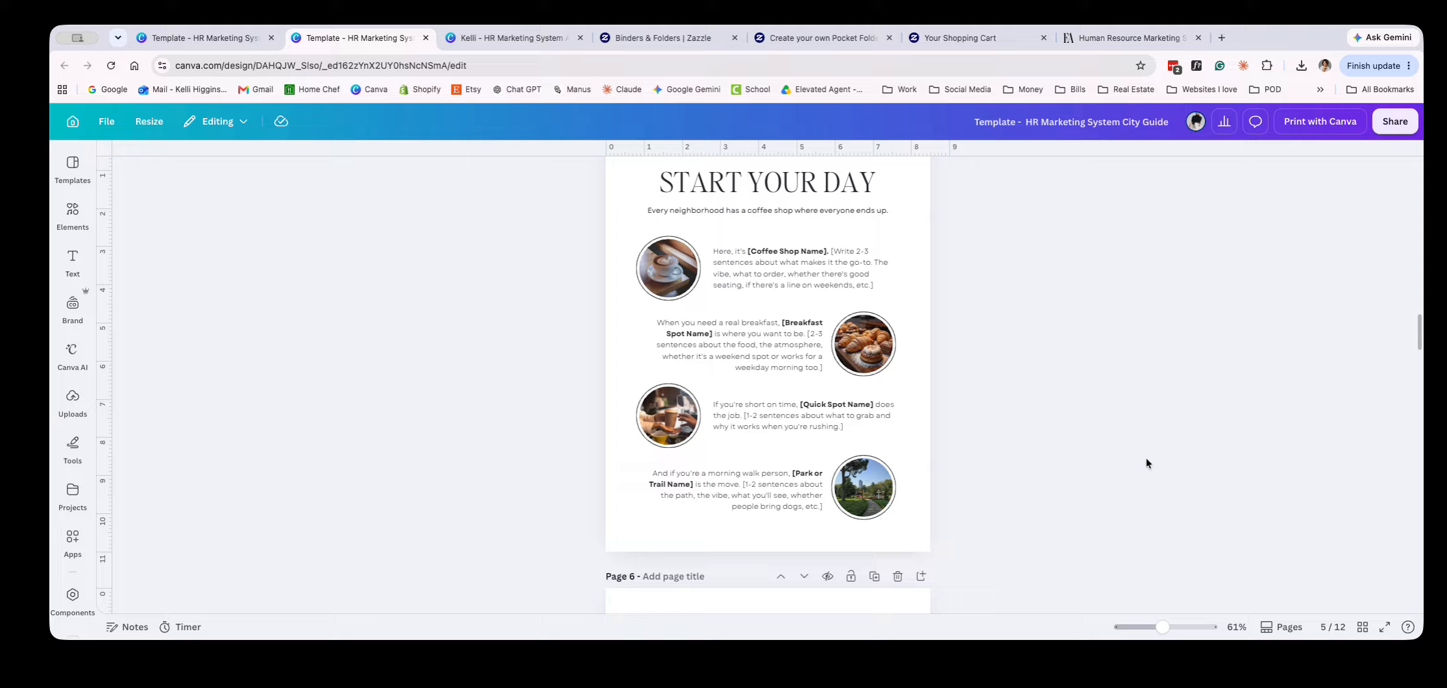
scroll(1143, 462, "down", 10)
scroll(1141, 477, "down", 12)
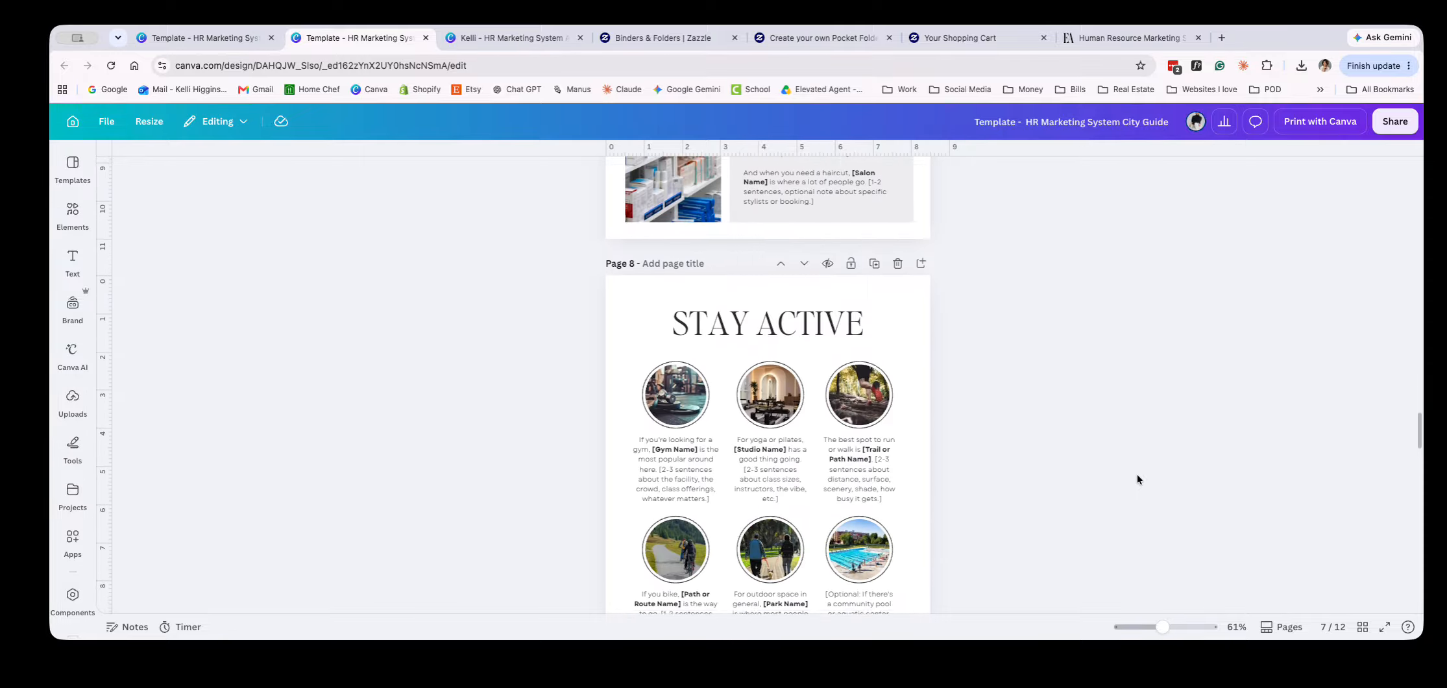
scroll(1138, 479, "down", 12)
scroll(1136, 483, "down", 12)
scroll(1135, 504, "down", 3)
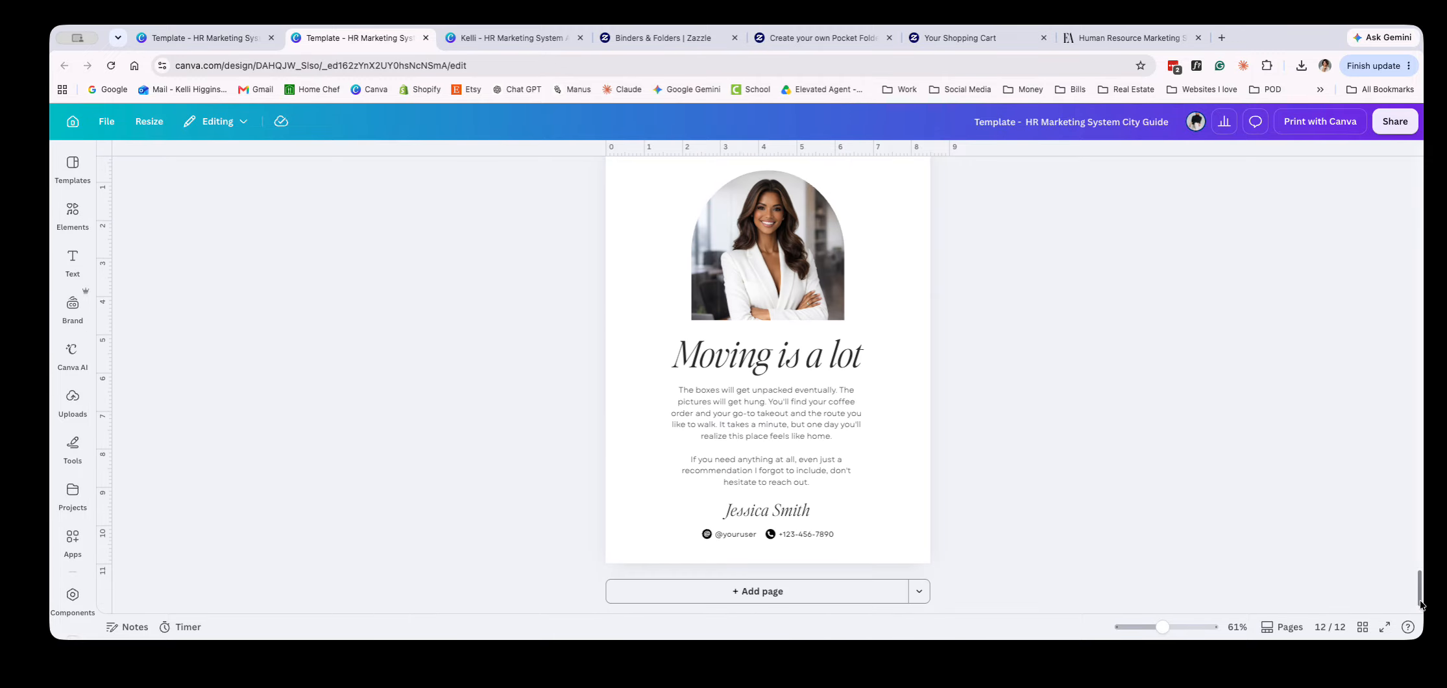
Open Print with Canva for the City Guide and choose Booklets (Large) from the product catalog
left_click(1402, 126)
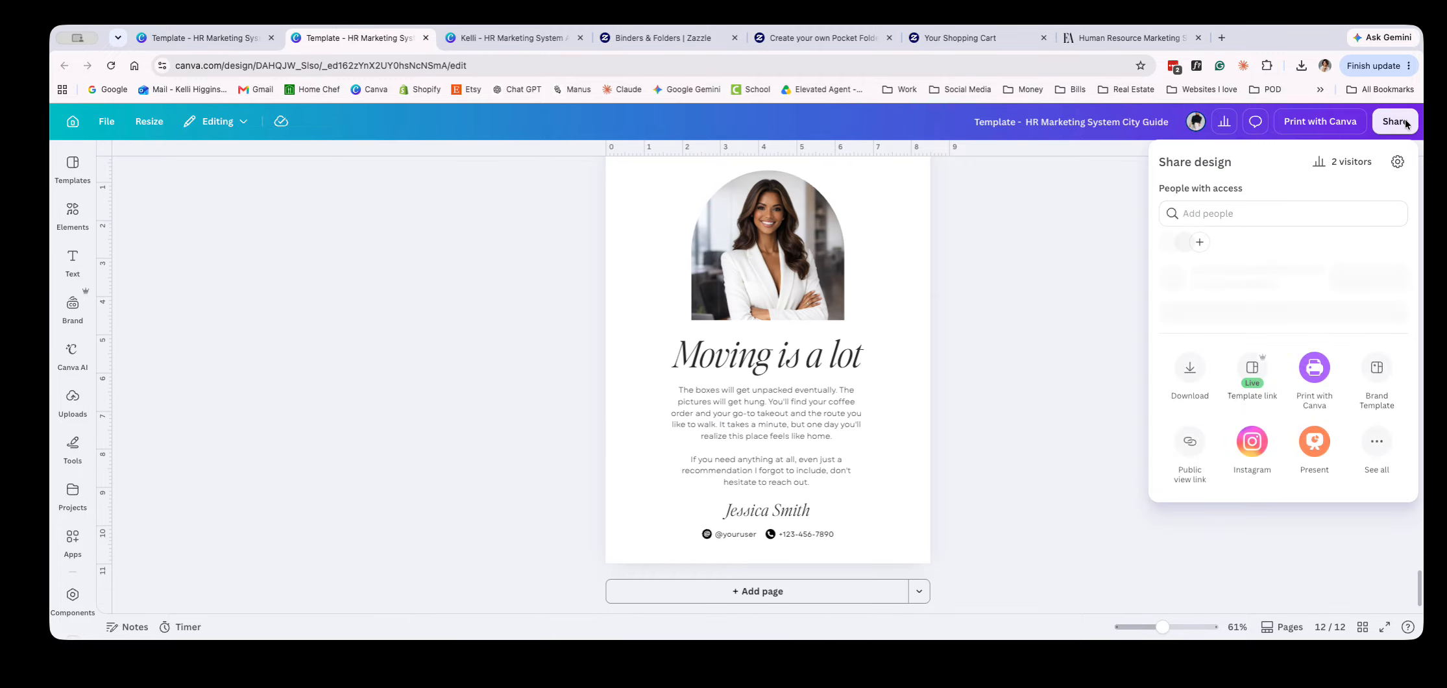
left_click(1319, 121)
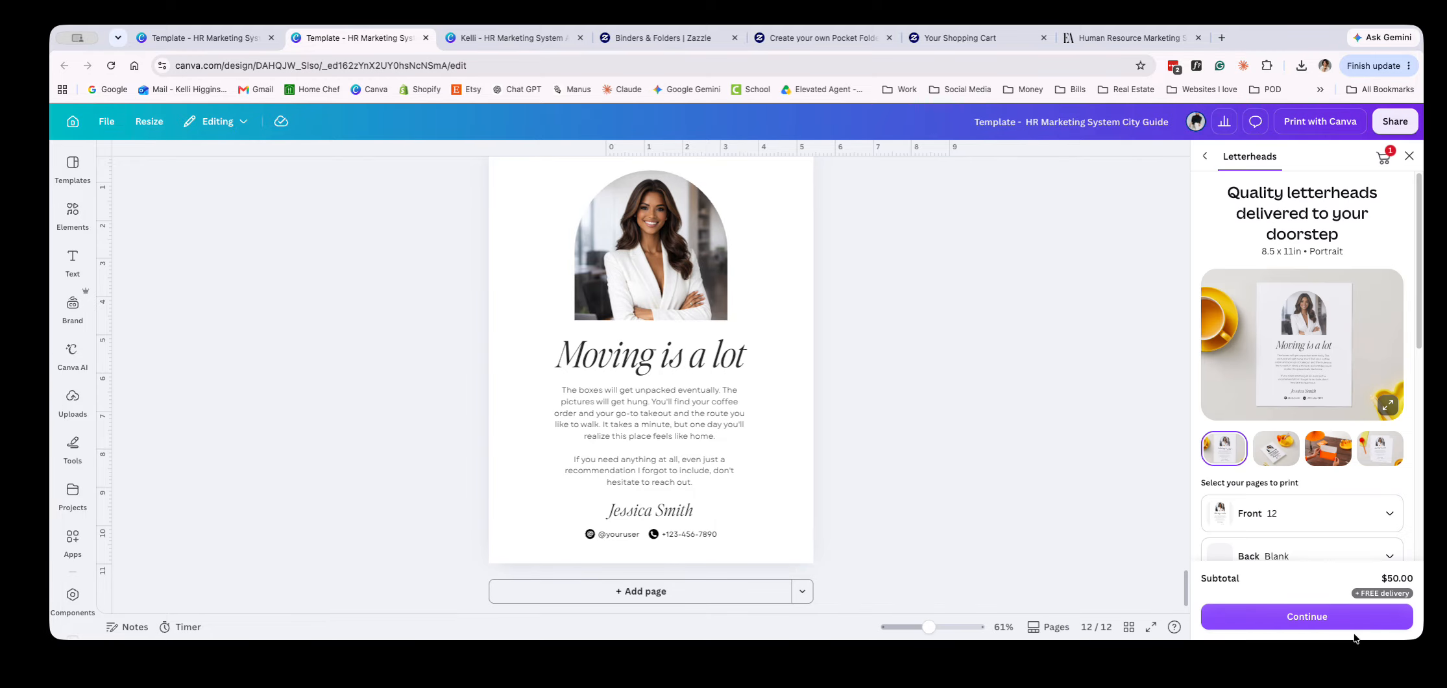
left_click(1207, 162)
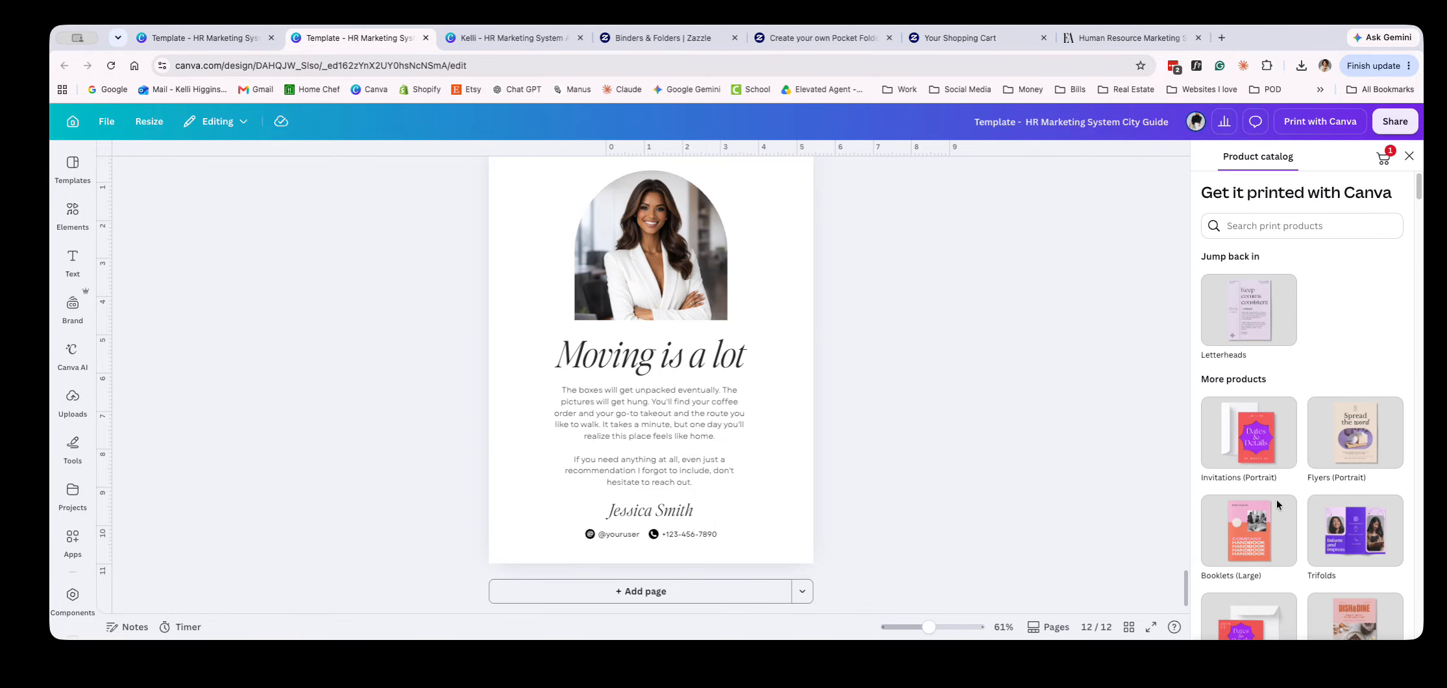
left_click(1276, 542)
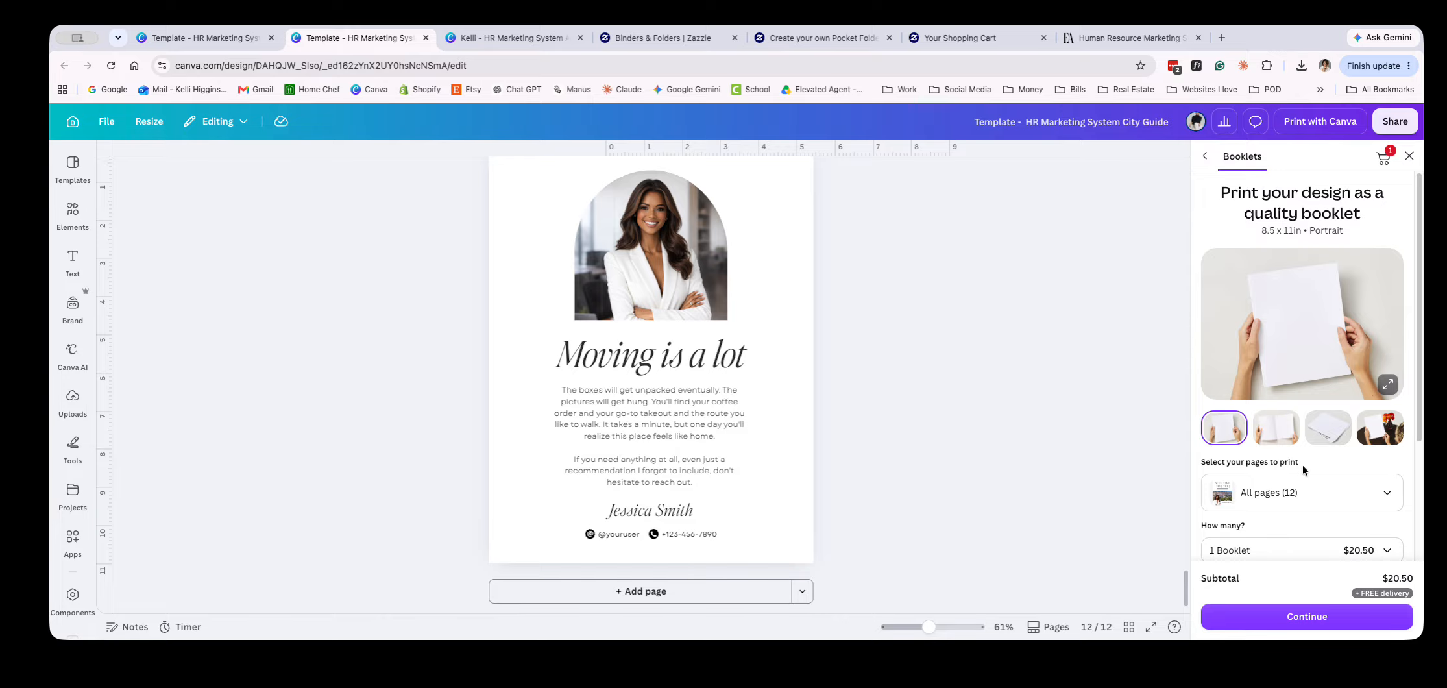
Compare the two cover versions on pages 1 and 2 of the City Guide
scroll(861, 436, "up", 20)
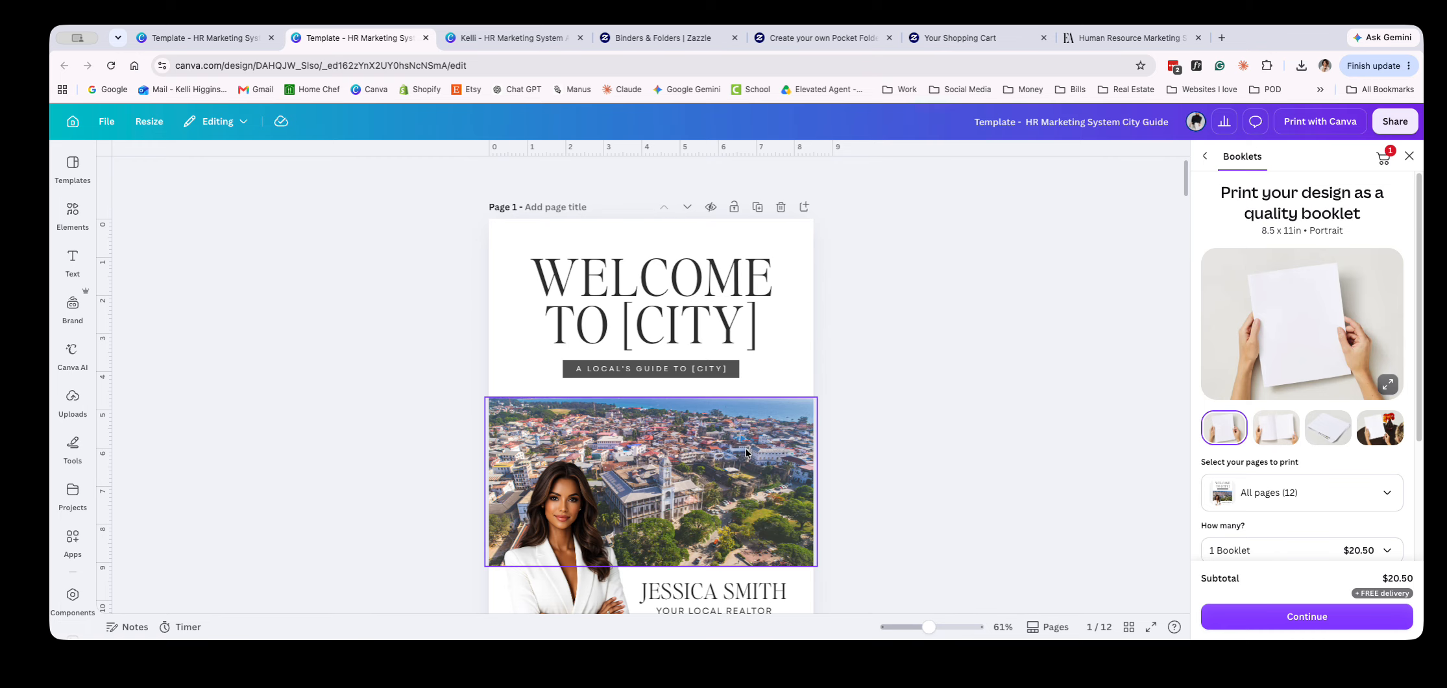
scroll(861, 440, "down", 10)
scroll(985, 453, "up", 1)
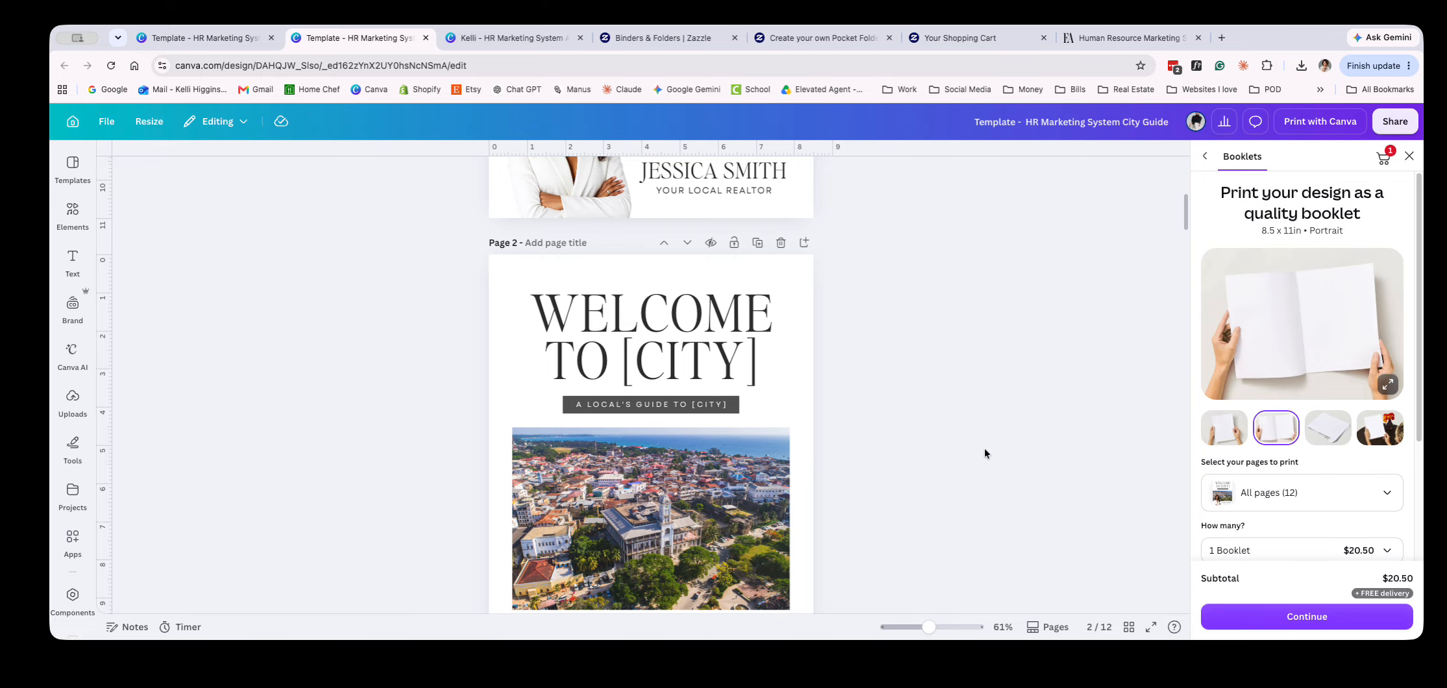
scroll(631, 492, "down", 2)
scroll(643, 474, "up", 7)
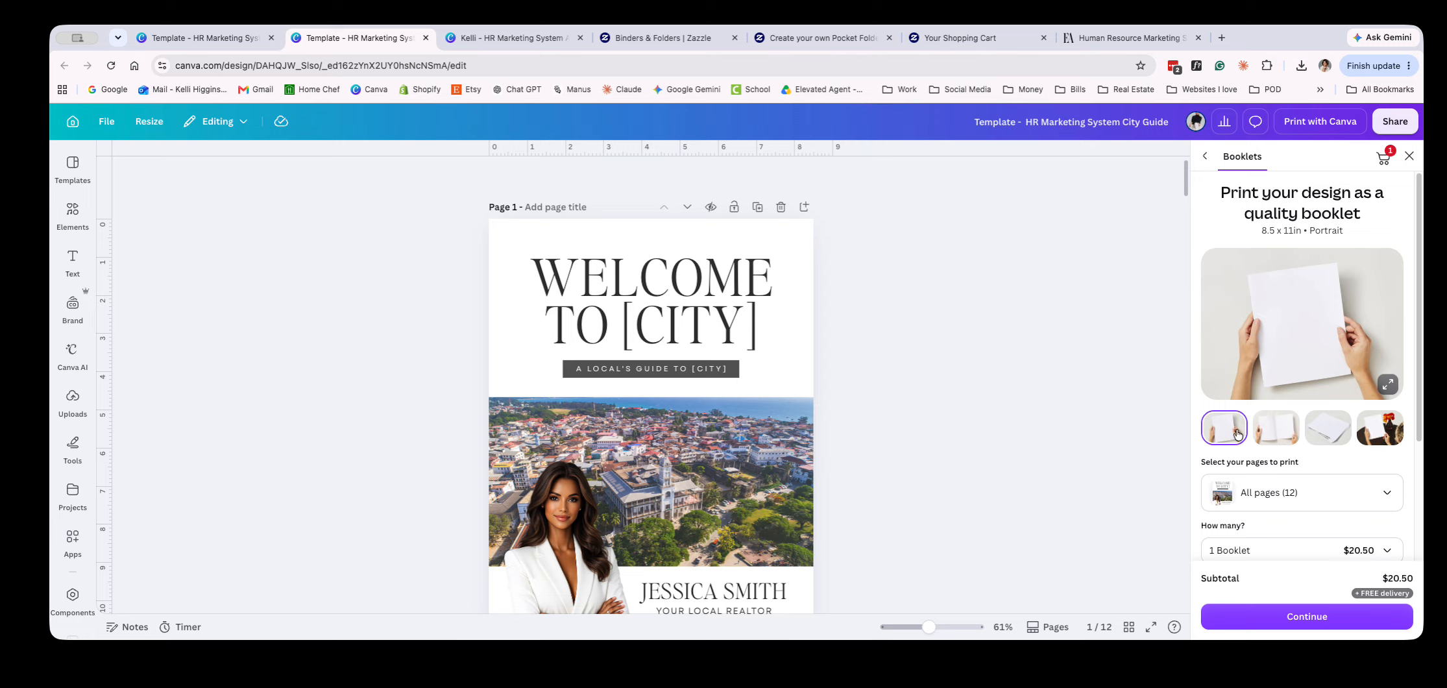
View the enlarged booklet product photos, close the preview, and check the booklet's page and quantity options
left_click(1389, 384)
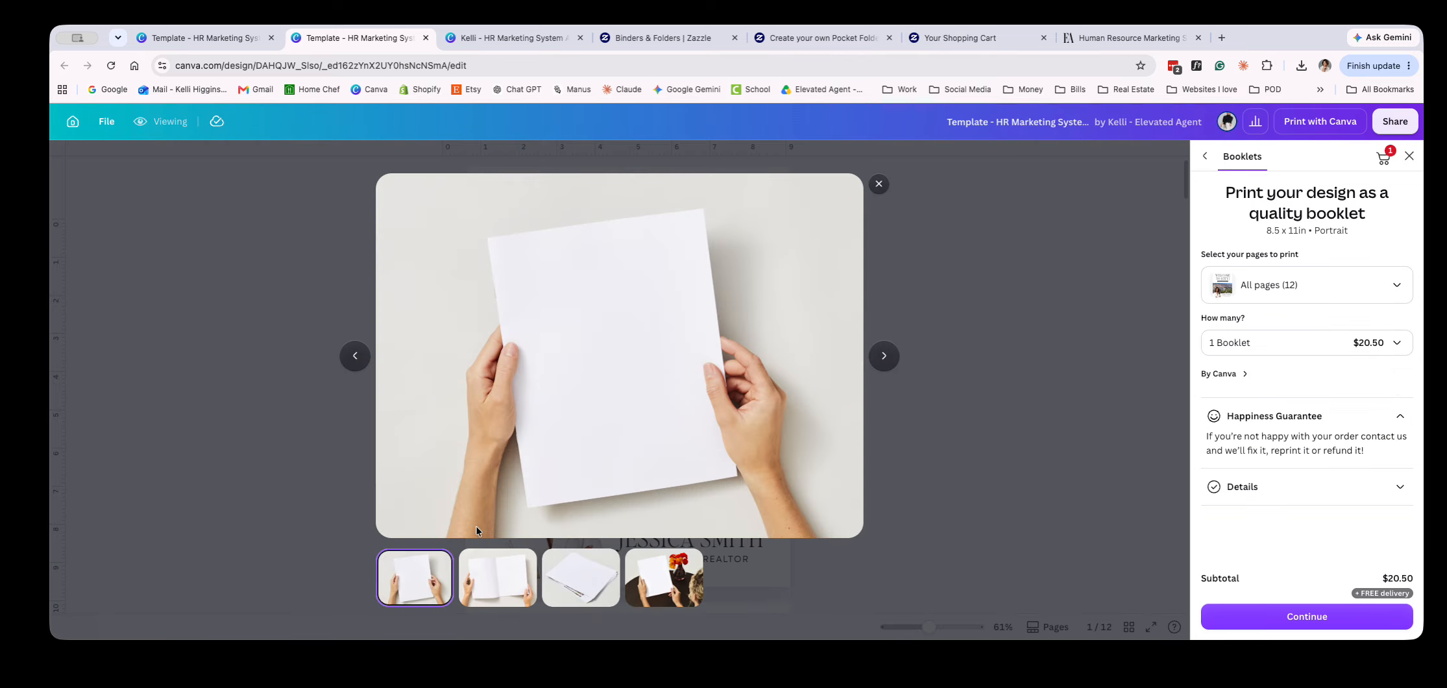
left_click(491, 595)
left_click(577, 587)
left_click(663, 581)
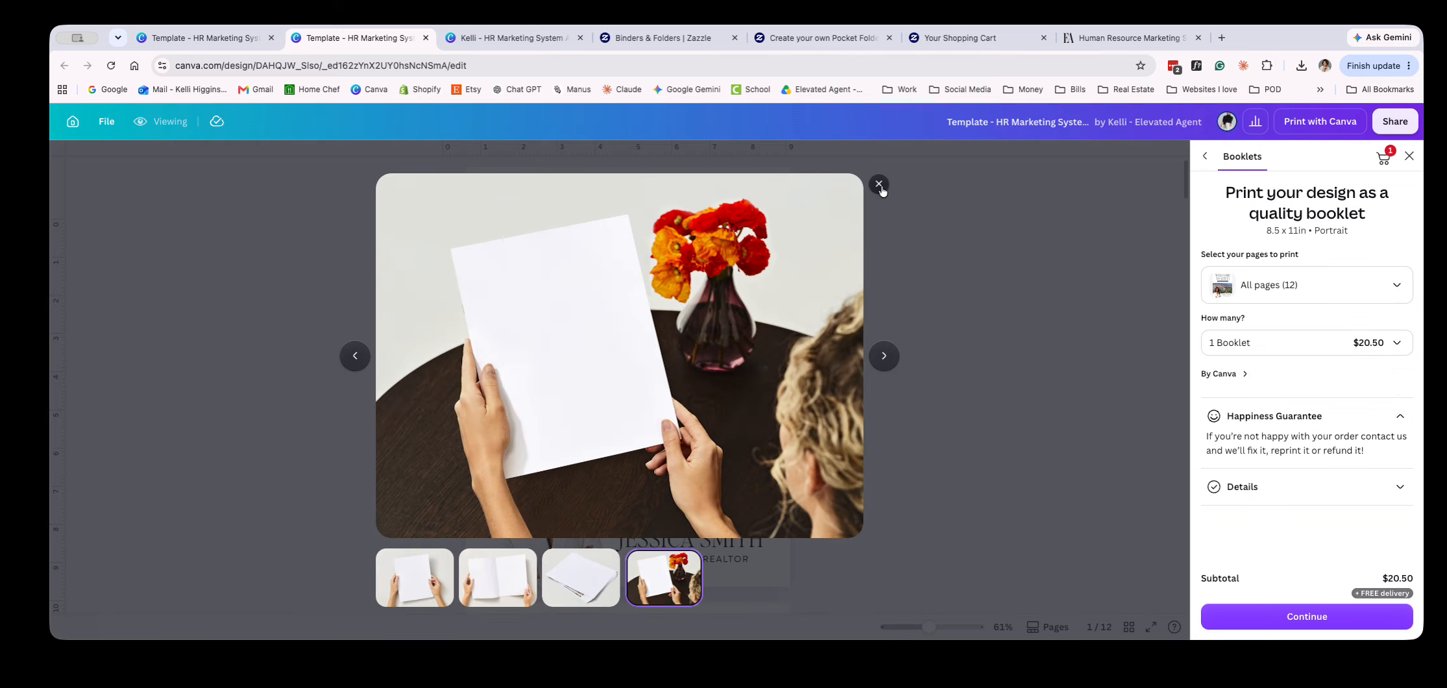
left_click(881, 187)
scroll(1230, 415, "down", 5)
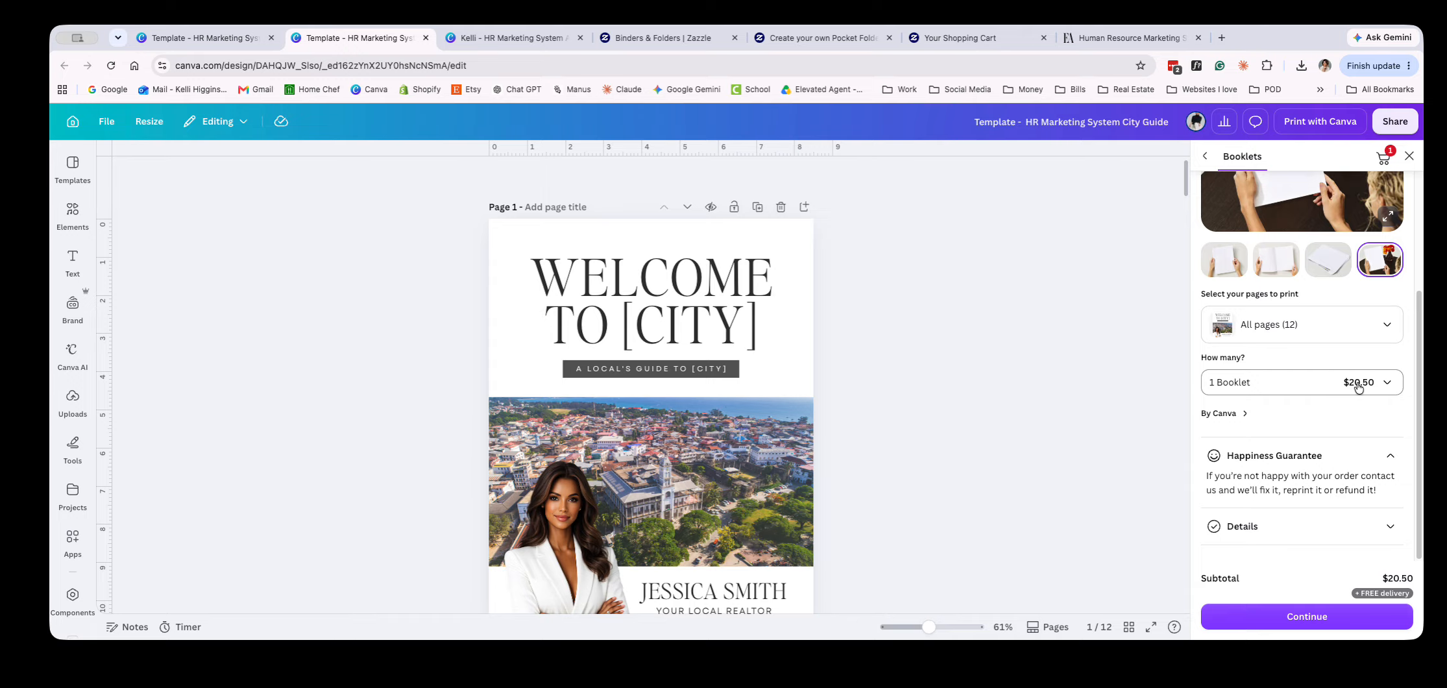
scroll(1336, 403, "up", 5)
Return to the print product catalog, choose Magazines (Large), and check its print options and page requirements
left_click(1205, 156)
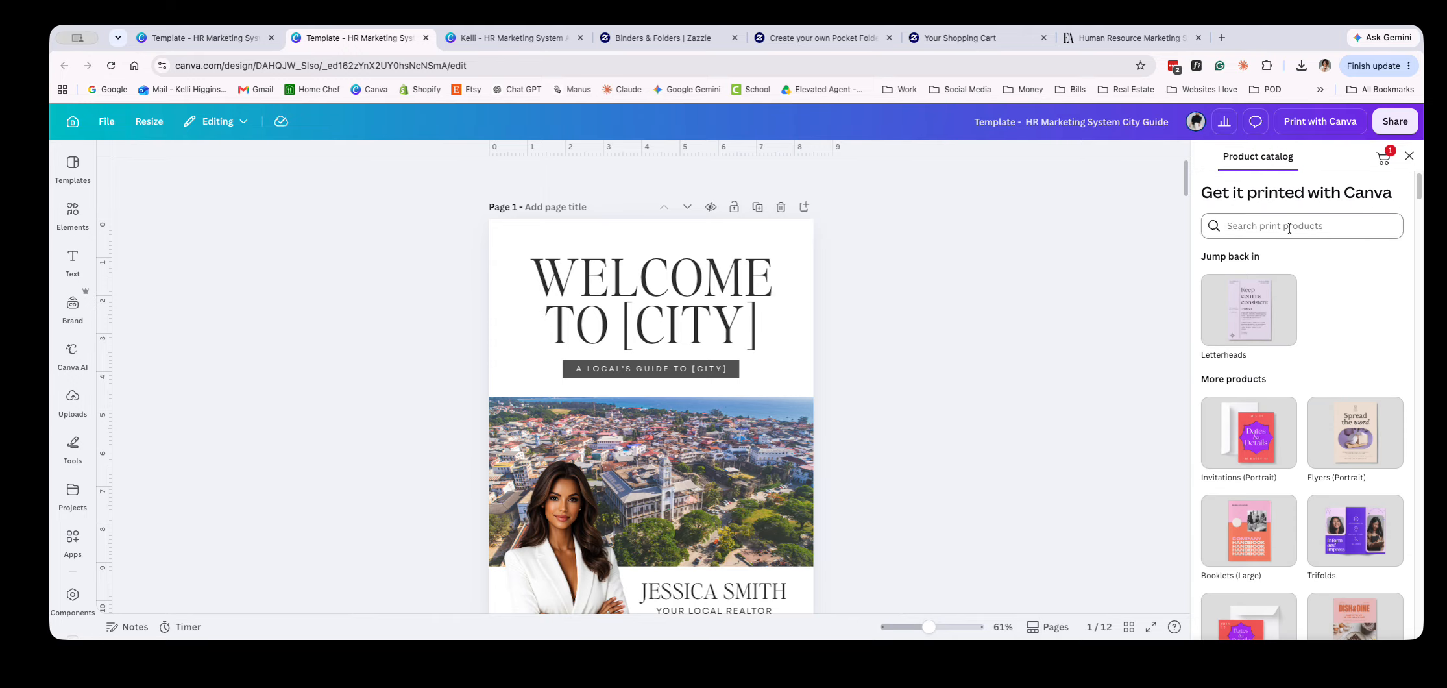
scroll(1332, 383, "down", 2)
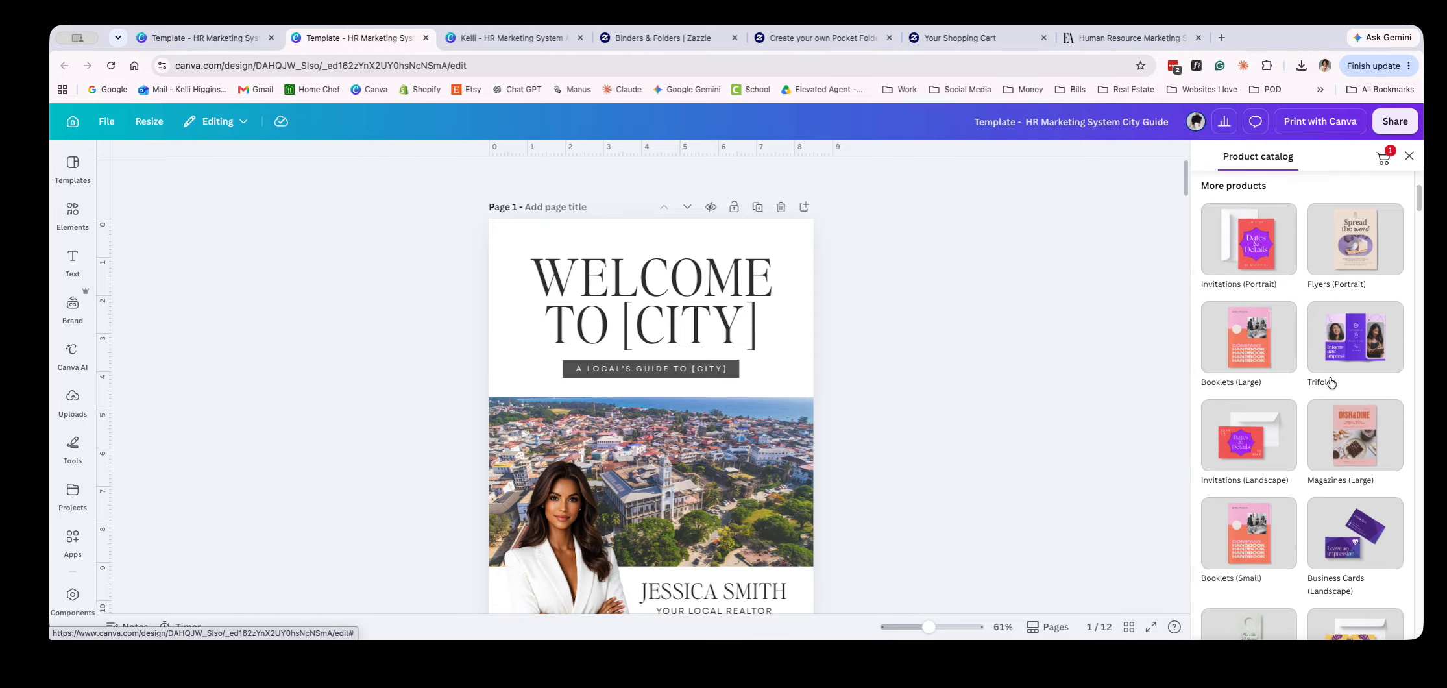
left_click(1335, 427)
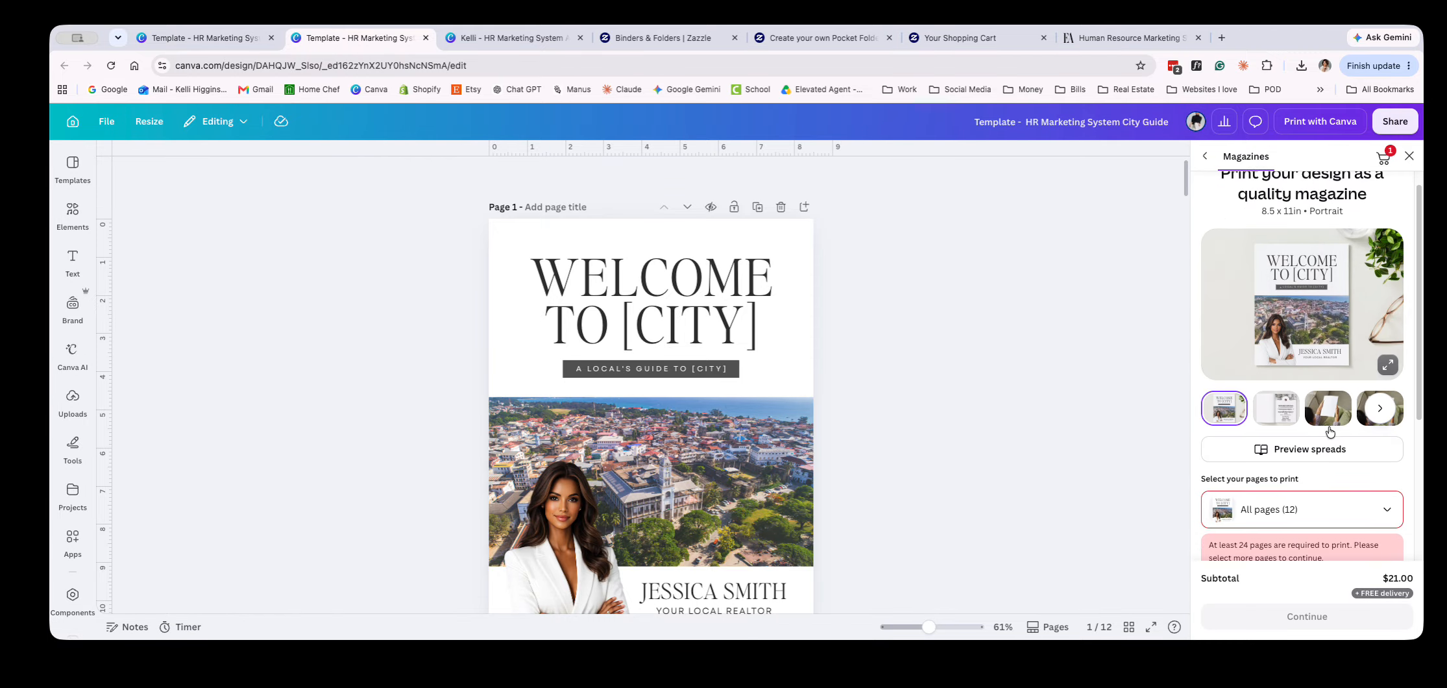
scroll(1329, 428, "down", 3)
scroll(1329, 427, "up", 3)
scroll(1329, 428, "up", 1)
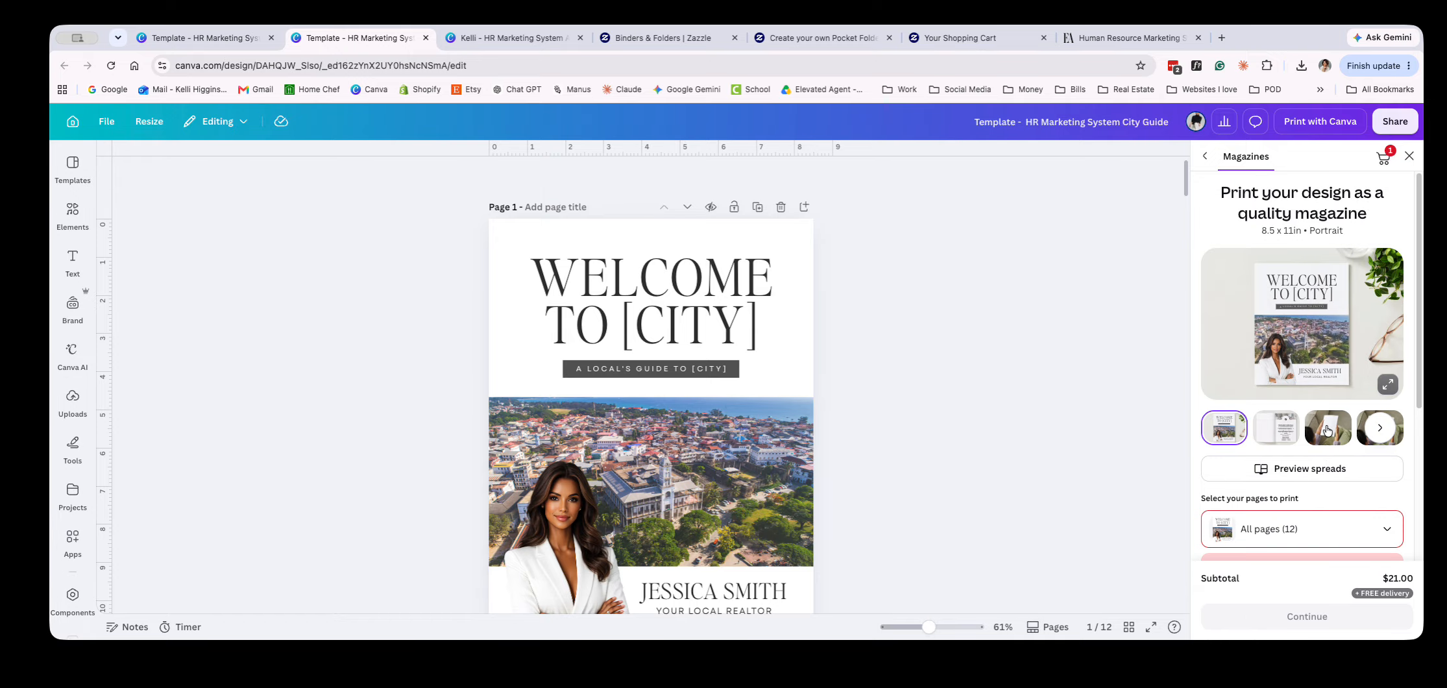
left_click(1218, 157)
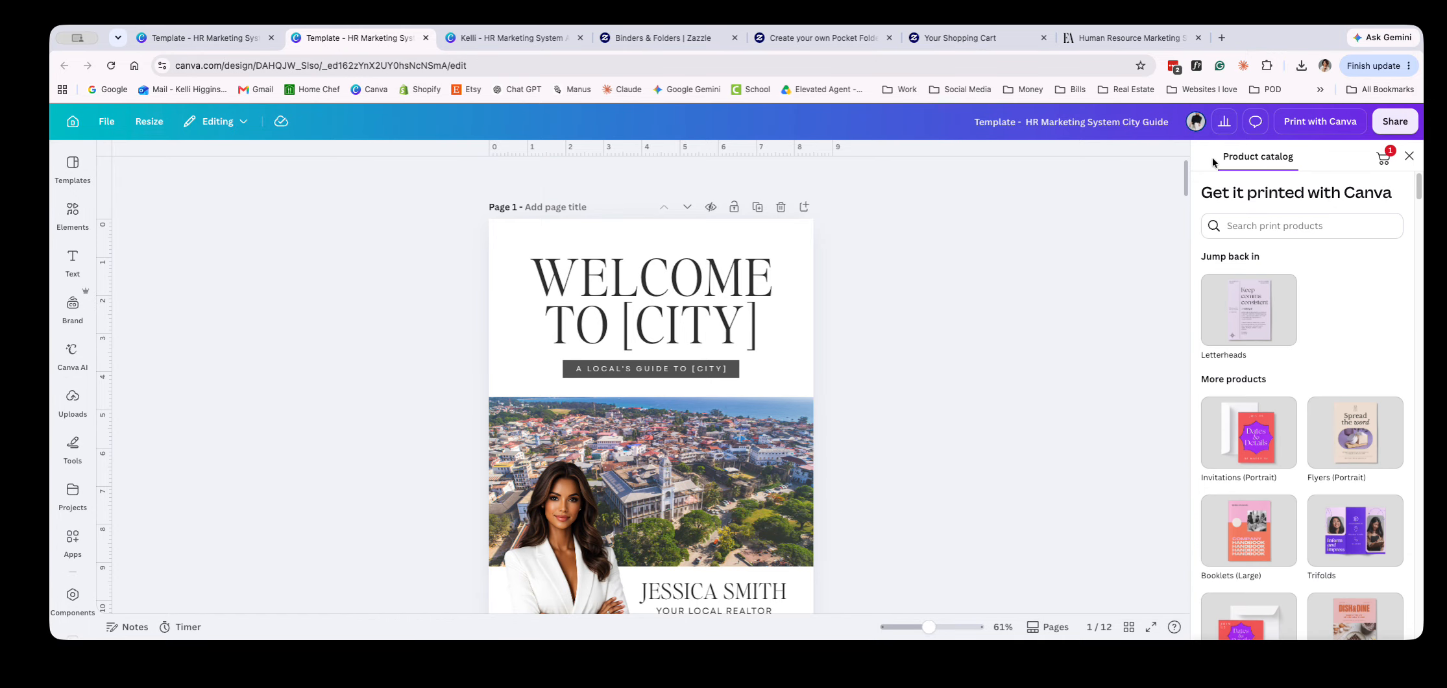
scroll(1292, 405, "down", 5)
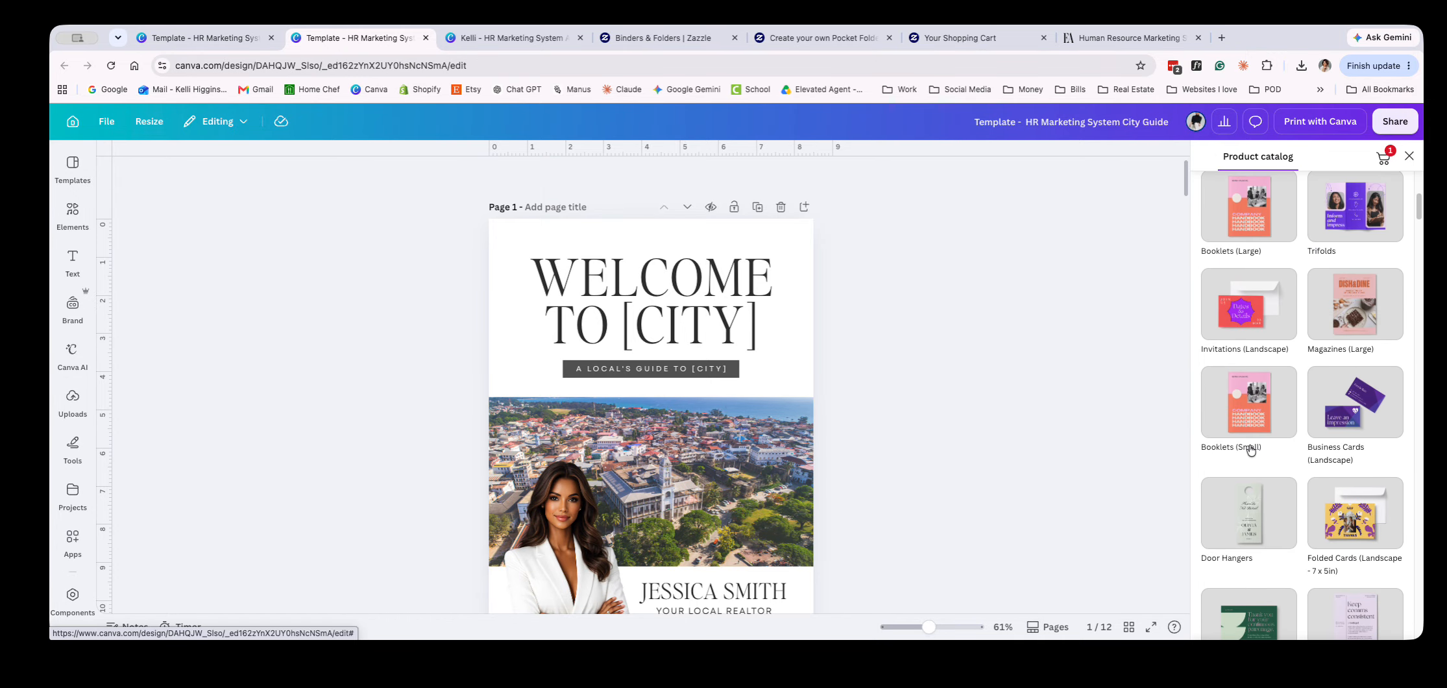
left_click(1235, 420)
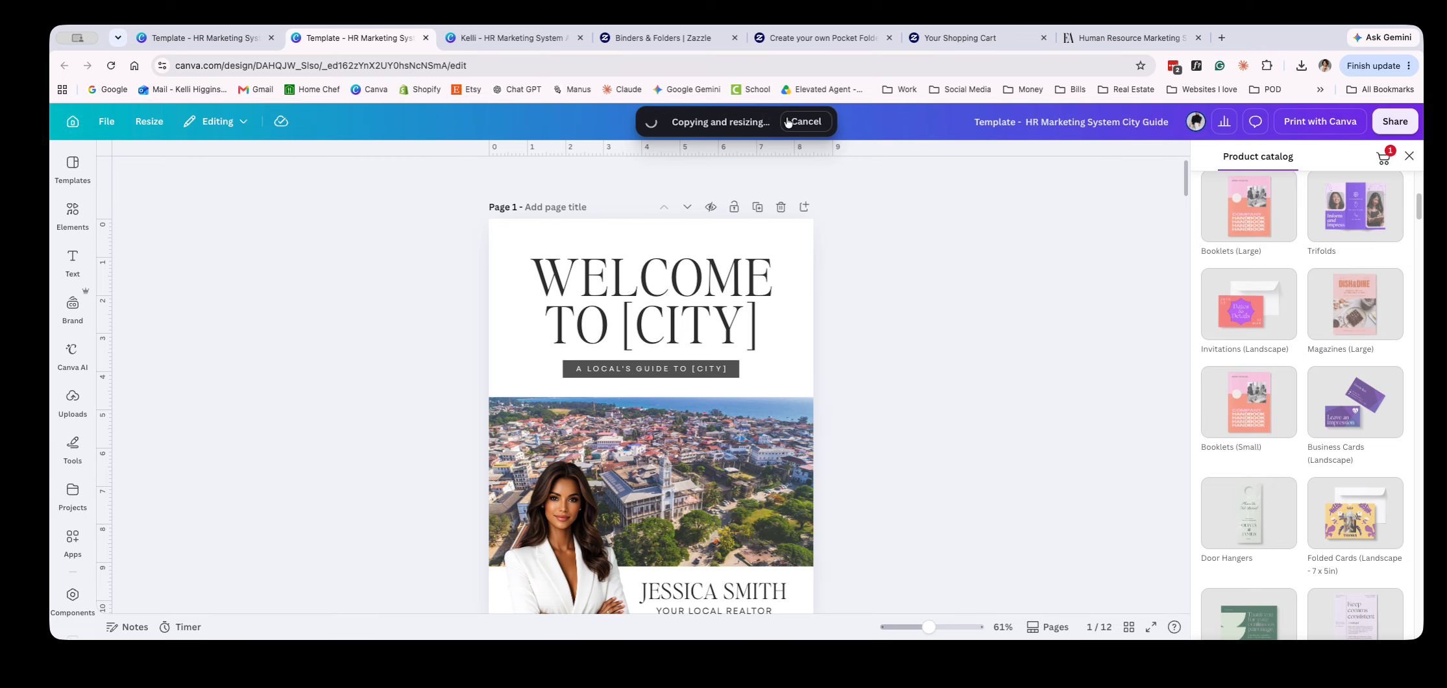
left_click(787, 122)
Browse the remaining print products in the catalog and skim the City Guide pages down to About Us
scroll(1301, 419, "down", 6)
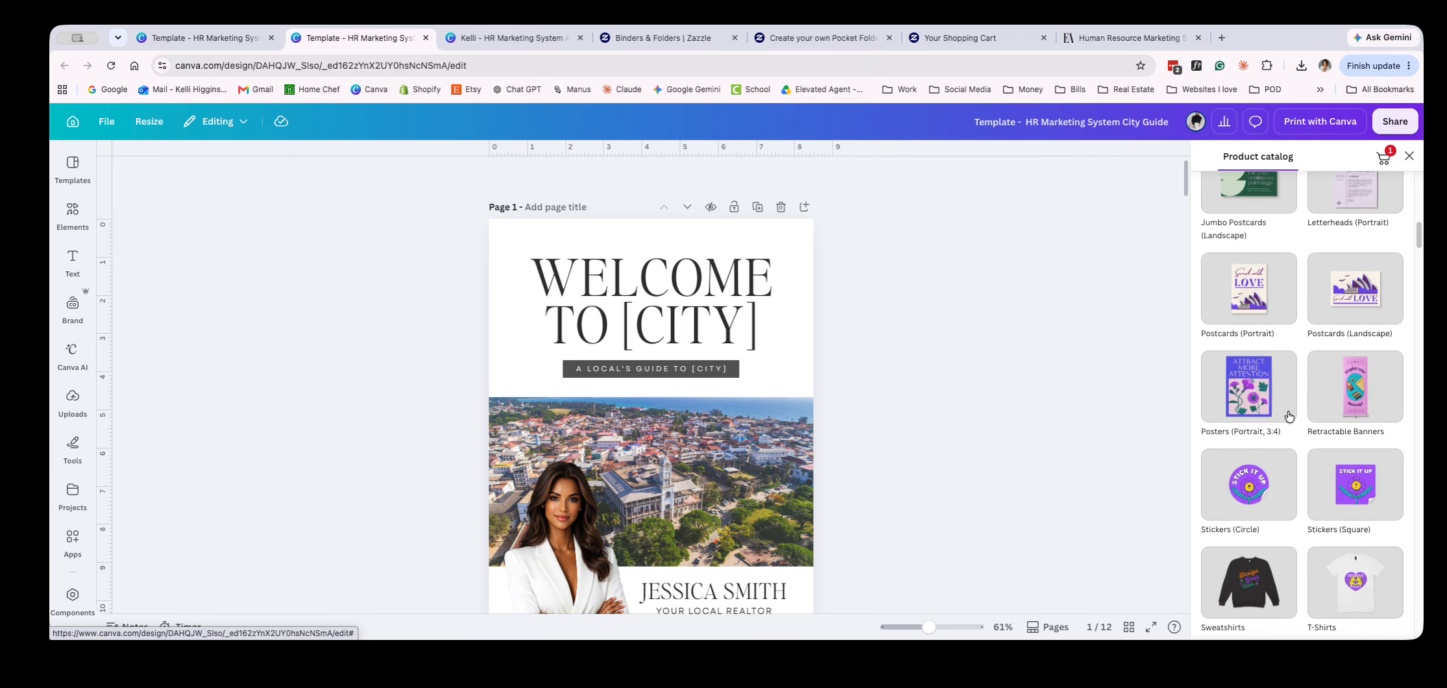
scroll(1289, 416, "down", 3)
scroll(1334, 476, "down", 3)
scroll(1327, 403, "up", 15)
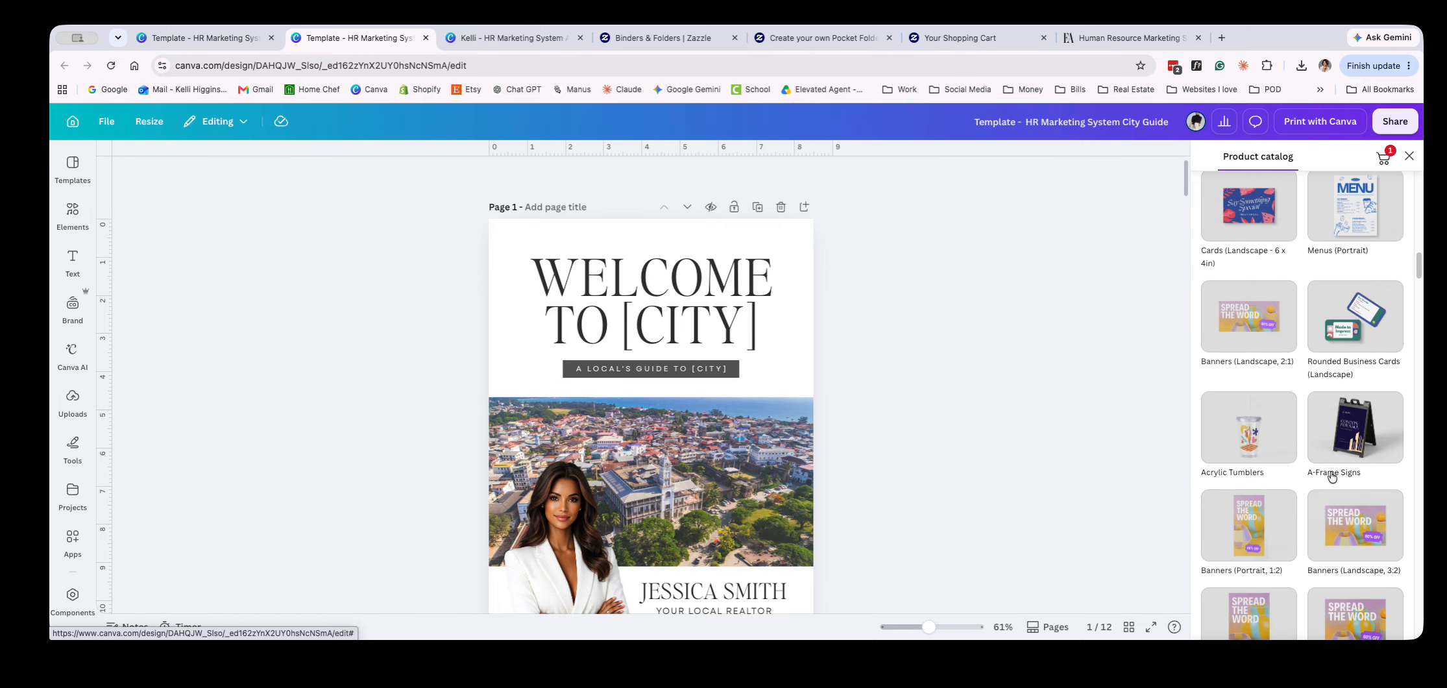
scroll(909, 327, "down", 15)
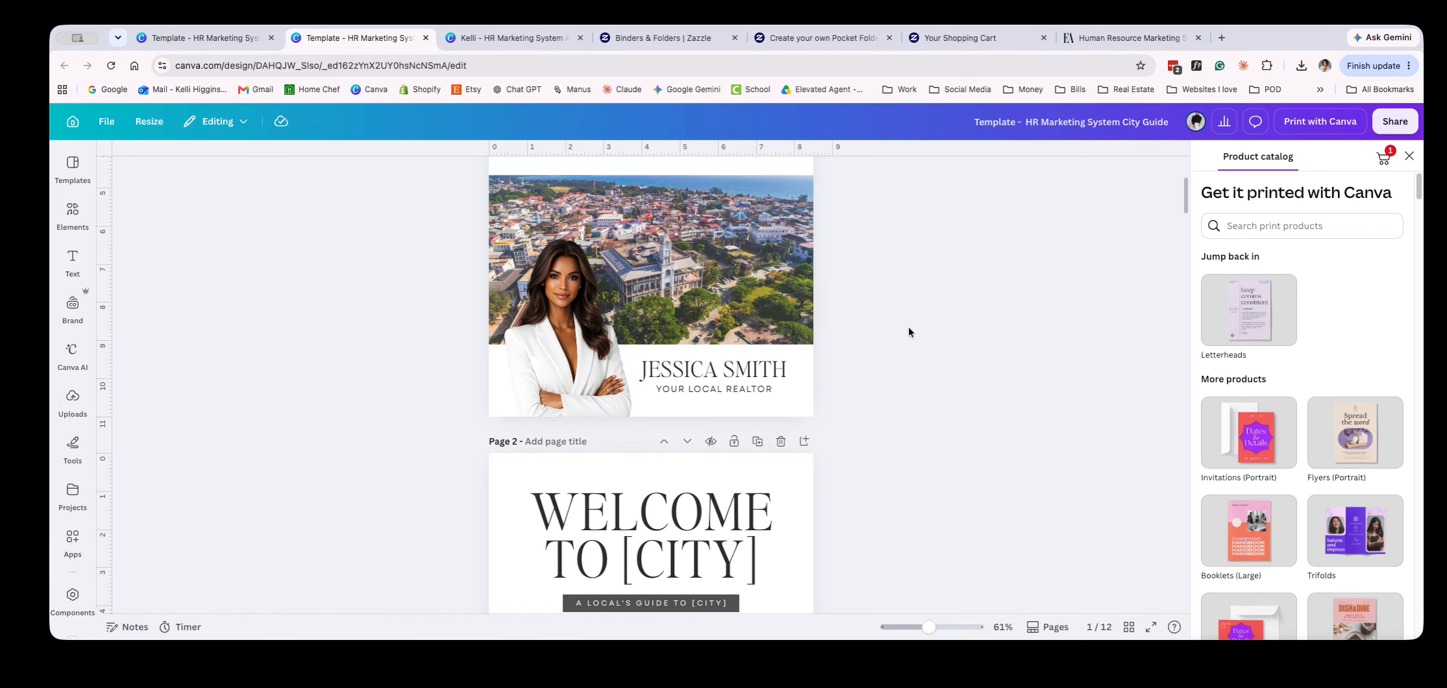
scroll(950, 348, "down", 20)
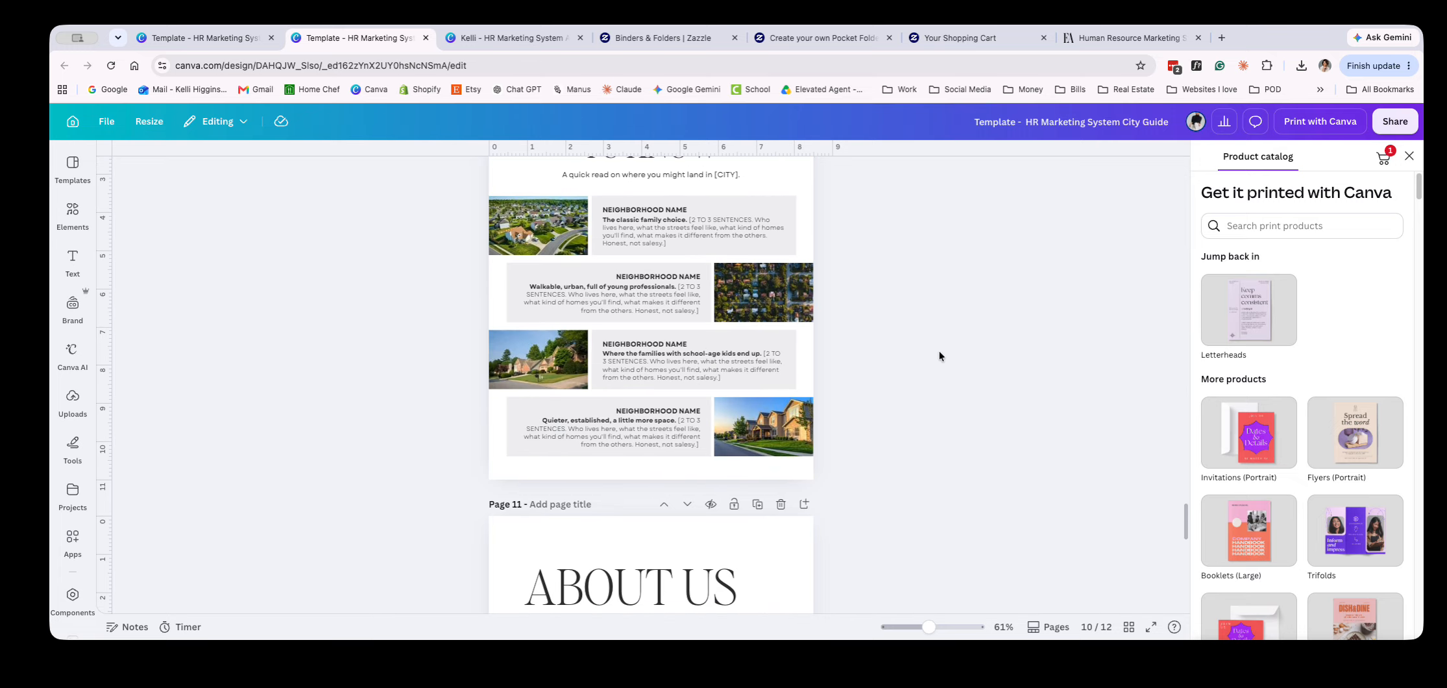
Open the print cart, proceed to checkout to review the booklet order, and return to the City Guide design
left_click(1383, 158)
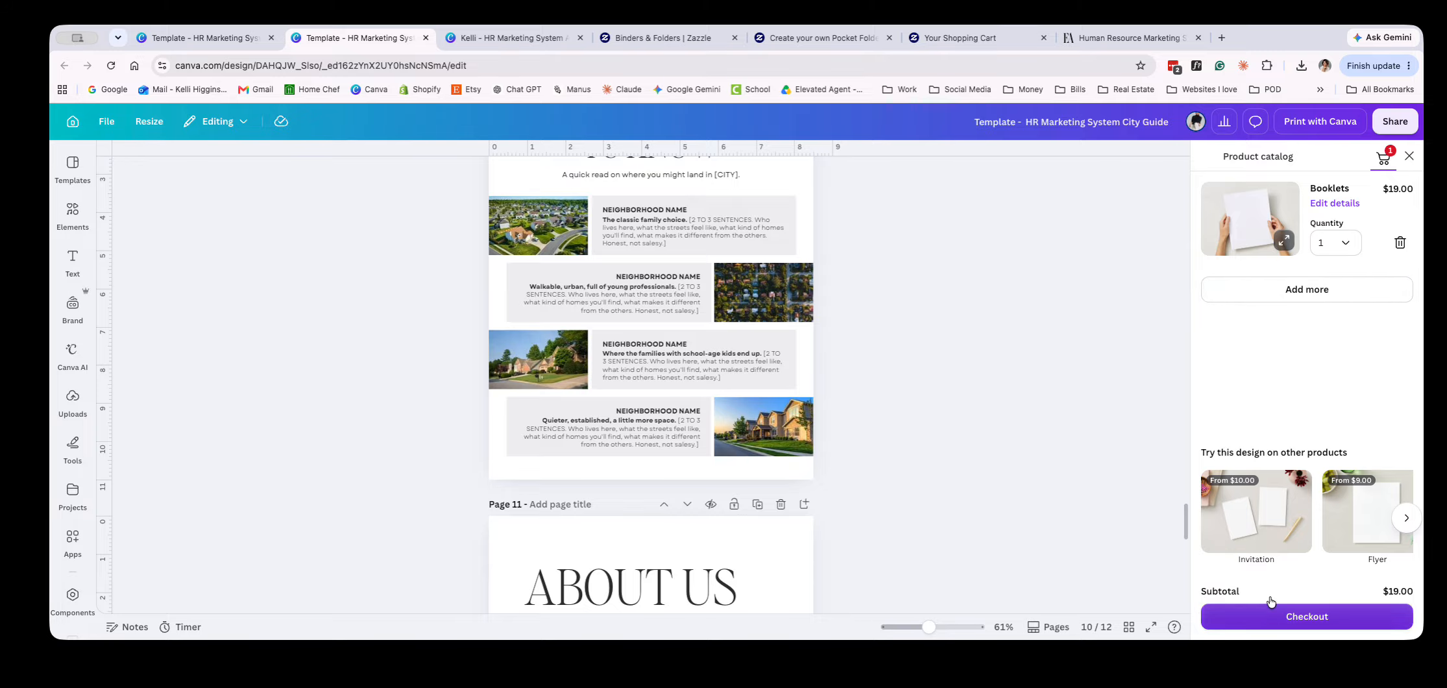
left_click(1283, 617)
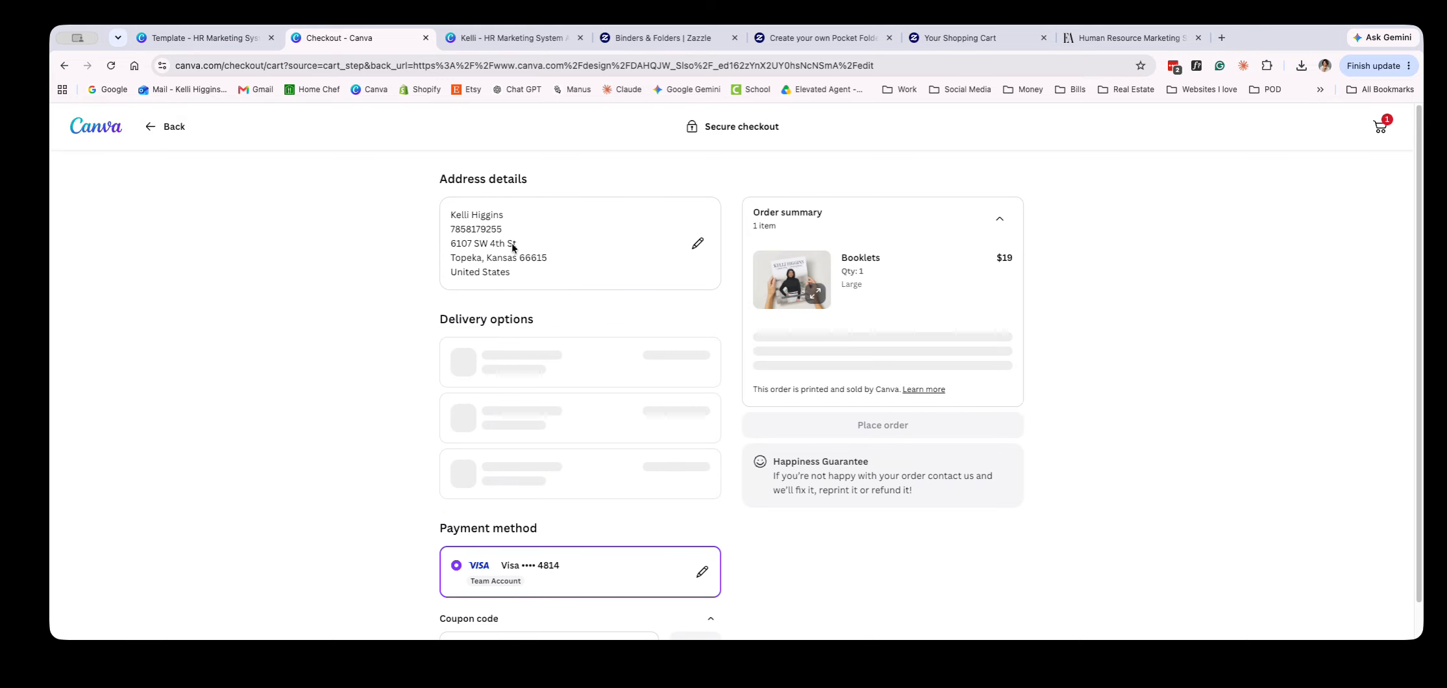
left_click(159, 126)
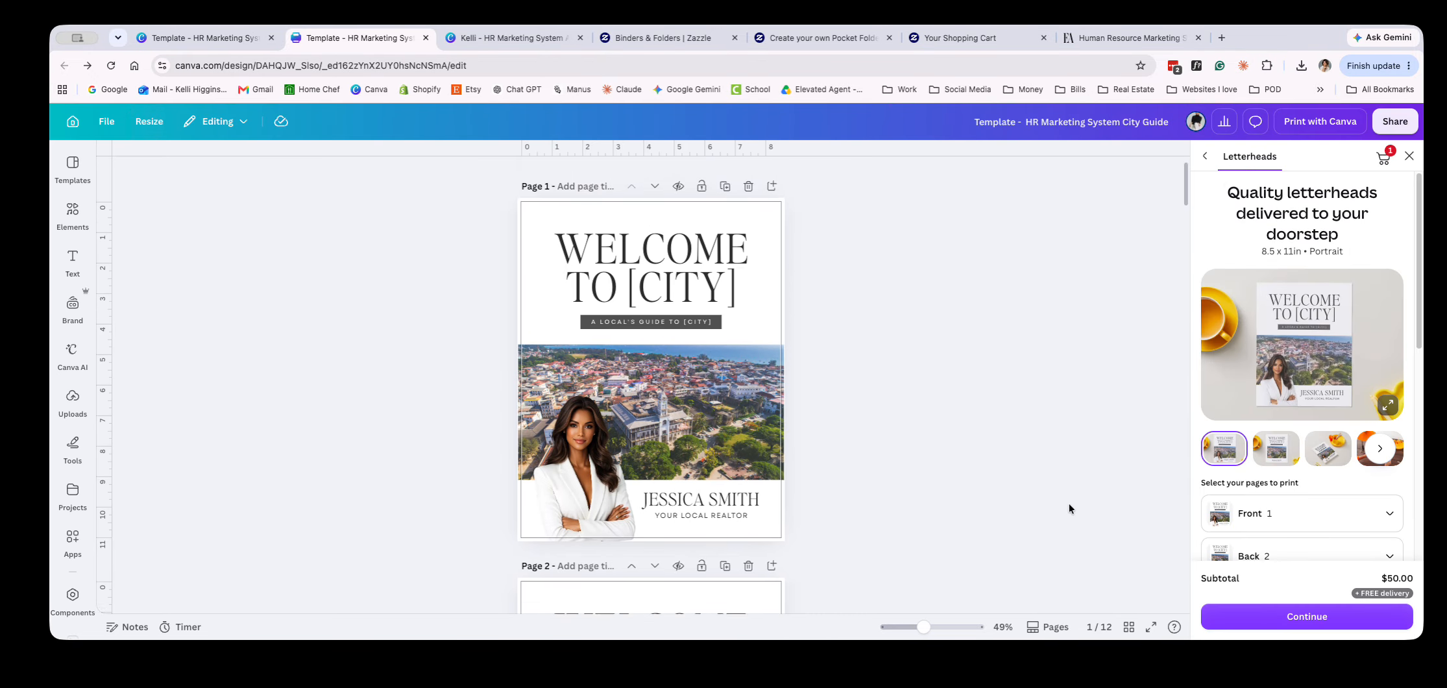
Skim the City Guide from its covers through Eat & Drink to The Essentials and return to page 1
scroll(1025, 477, "down", 1)
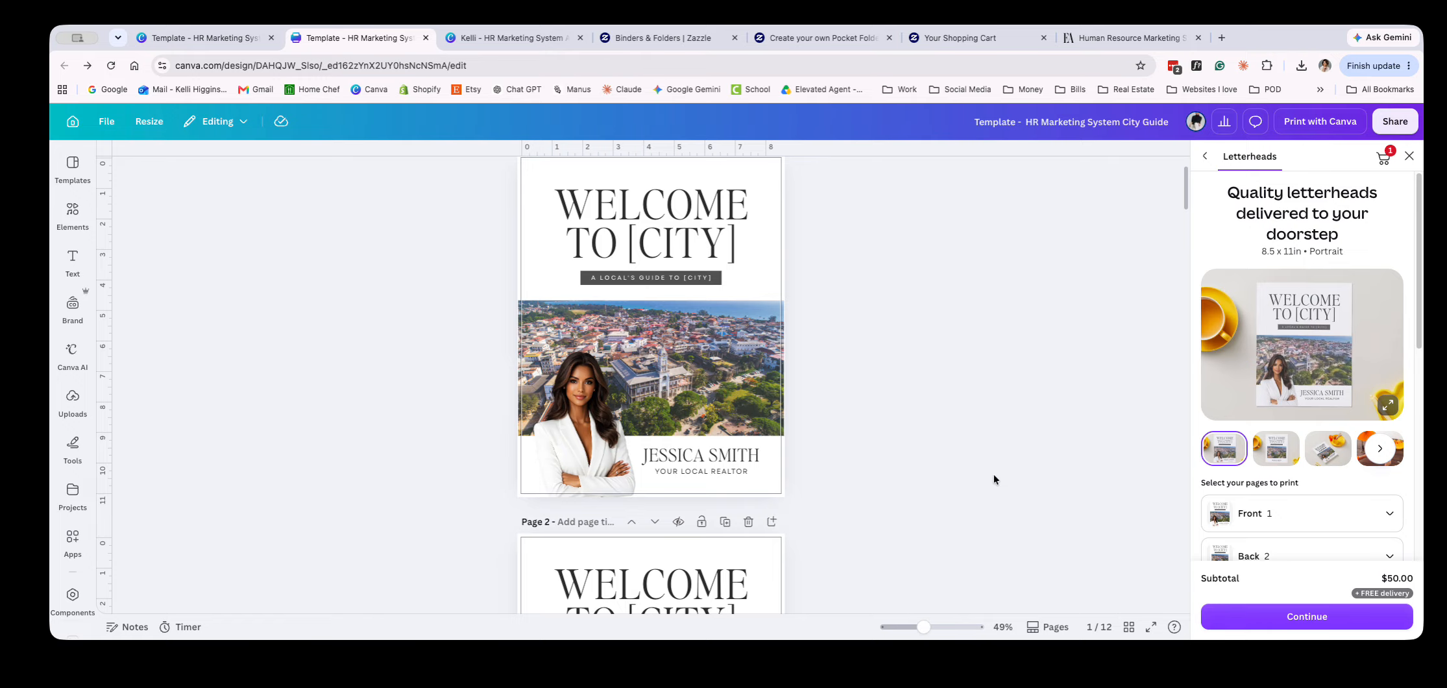
scroll(990, 490, "up", 2)
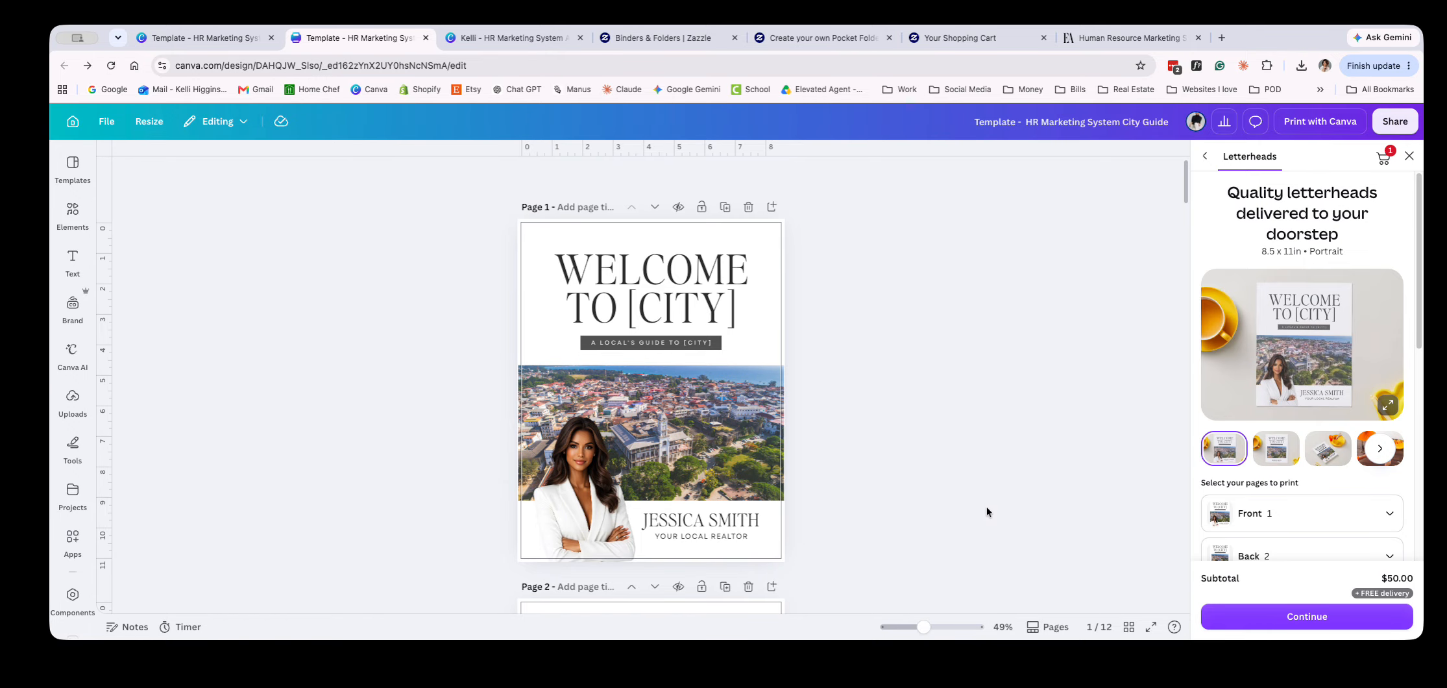
scroll(987, 511, "down", 10)
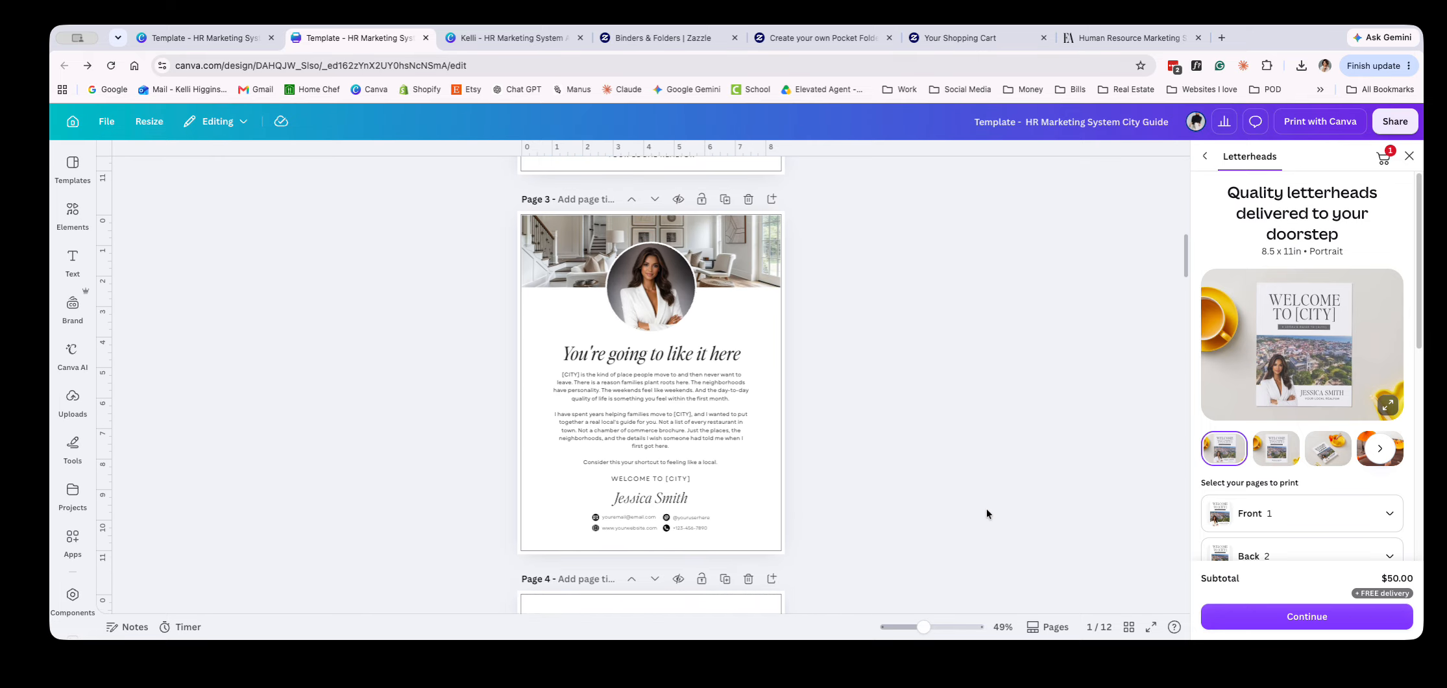
scroll(987, 513, "down", 15)
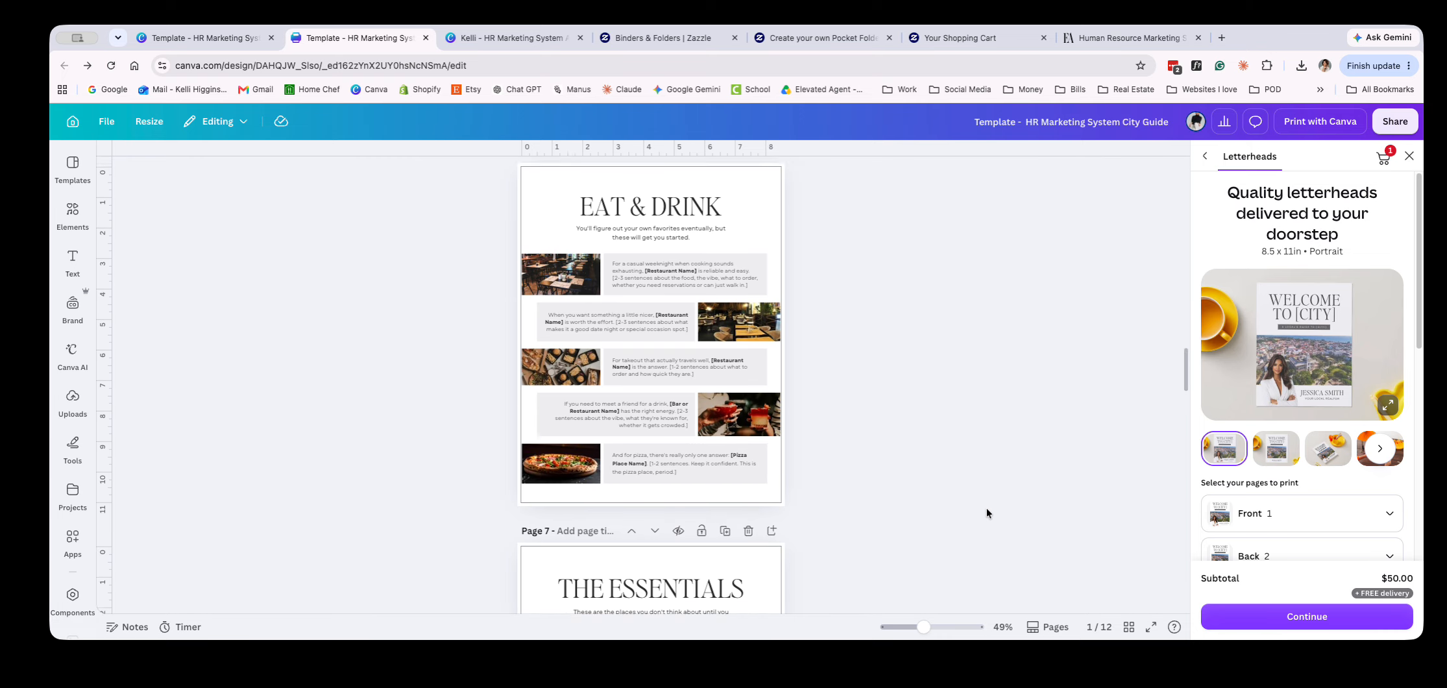
scroll(988, 510, "down", 7)
scroll(987, 510, "up", 20)
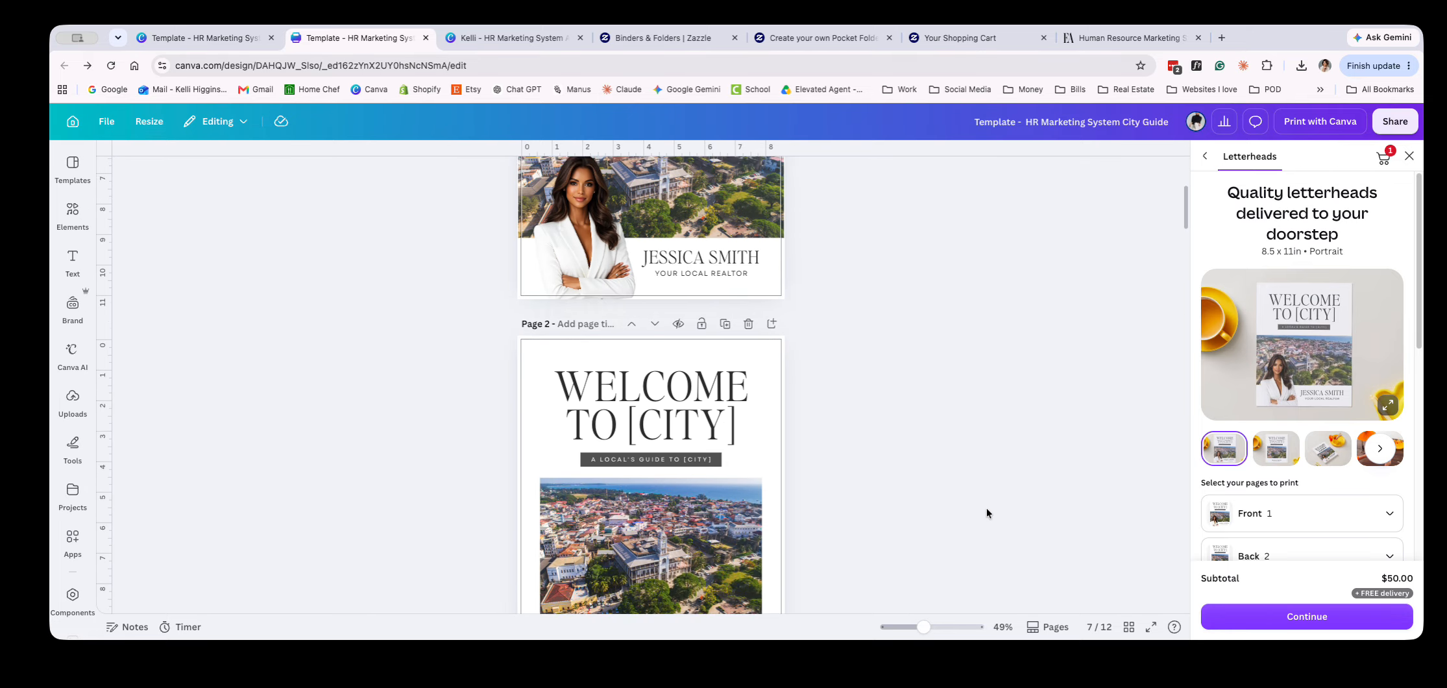
scroll(986, 513, "up", 4)
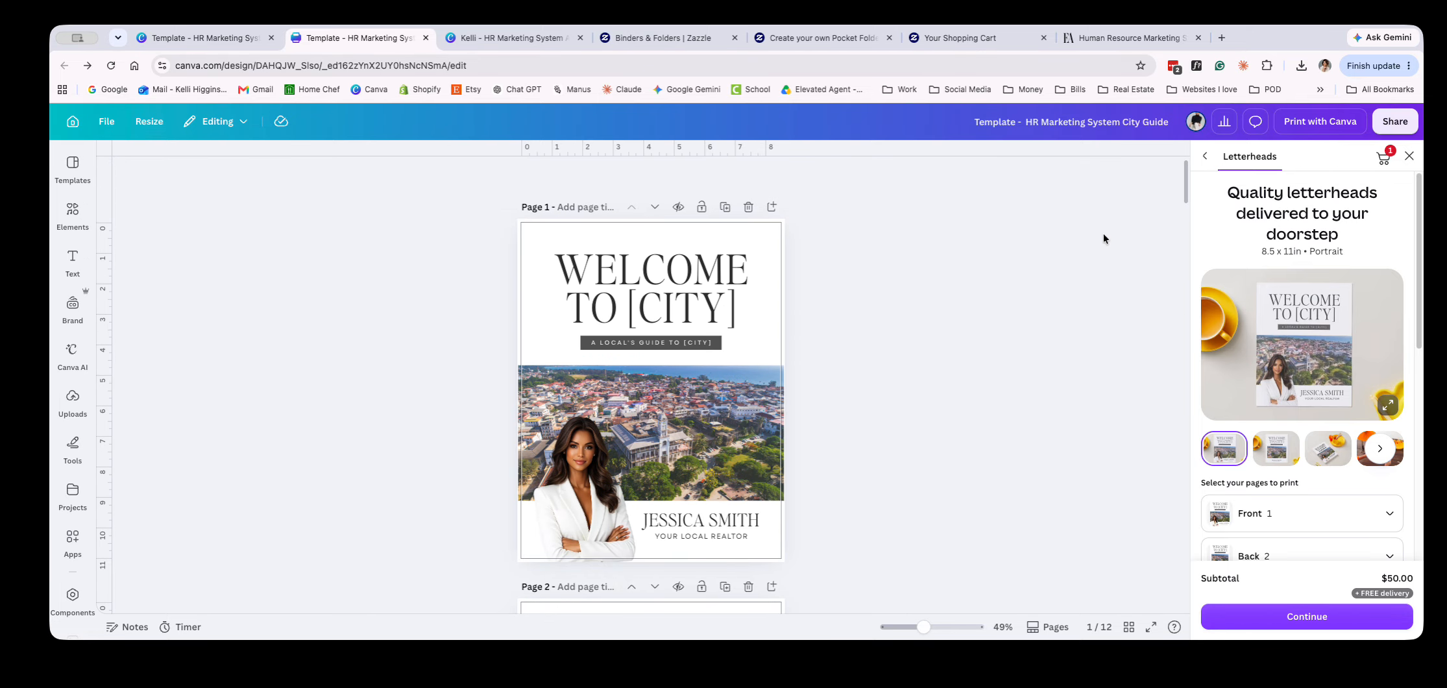